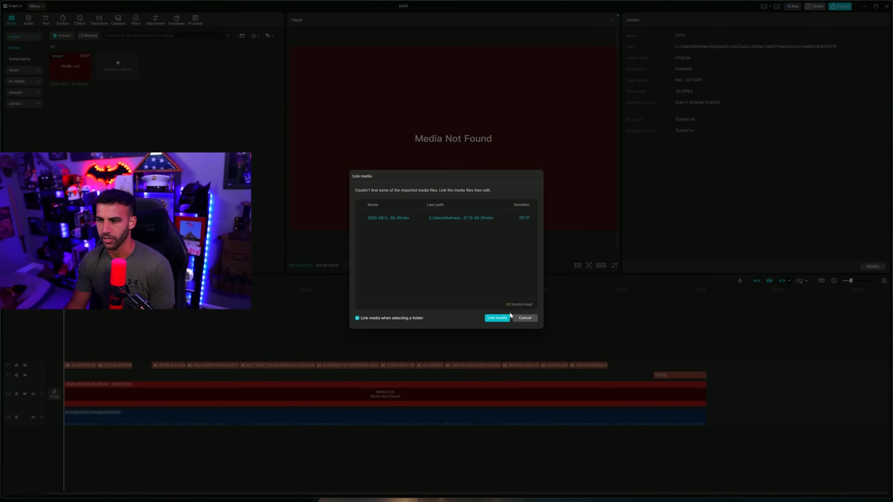
- Cancel the missing-media relinking and delete the missing video from the project along with its captions and text
left_click(524, 317)
right_click(71, 64)
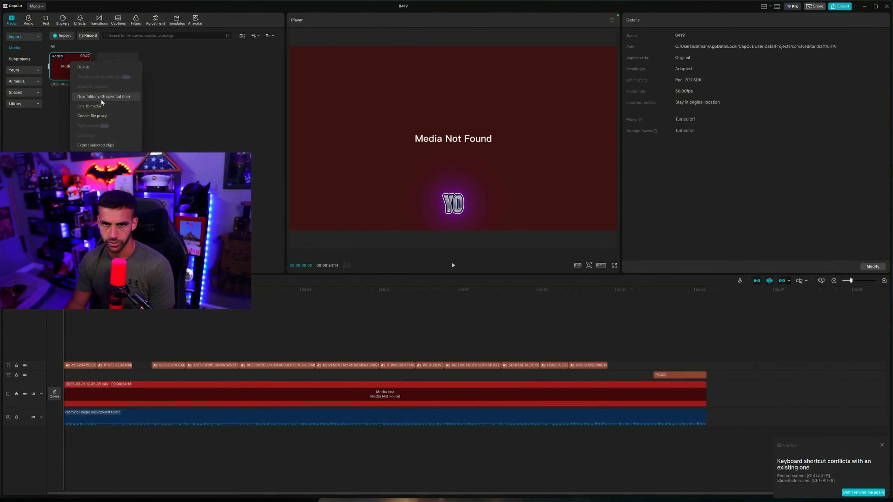
left_click(96, 67)
left_click(423, 281)
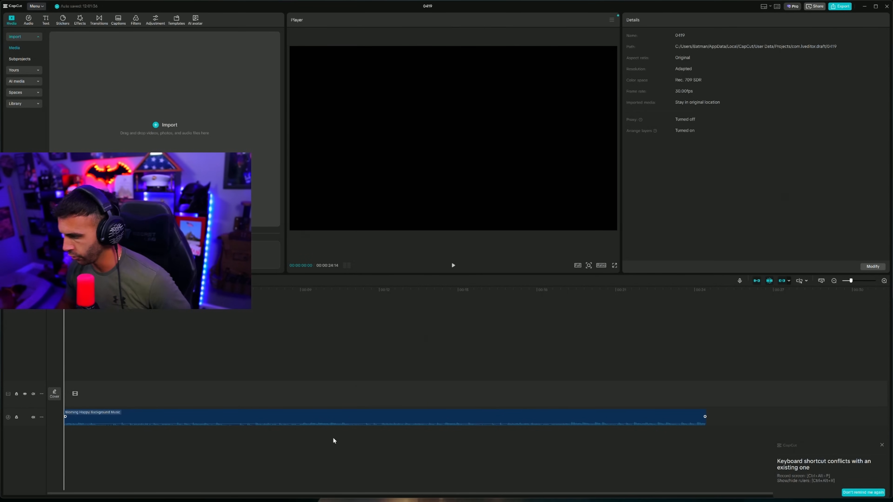
left_click(881, 445)
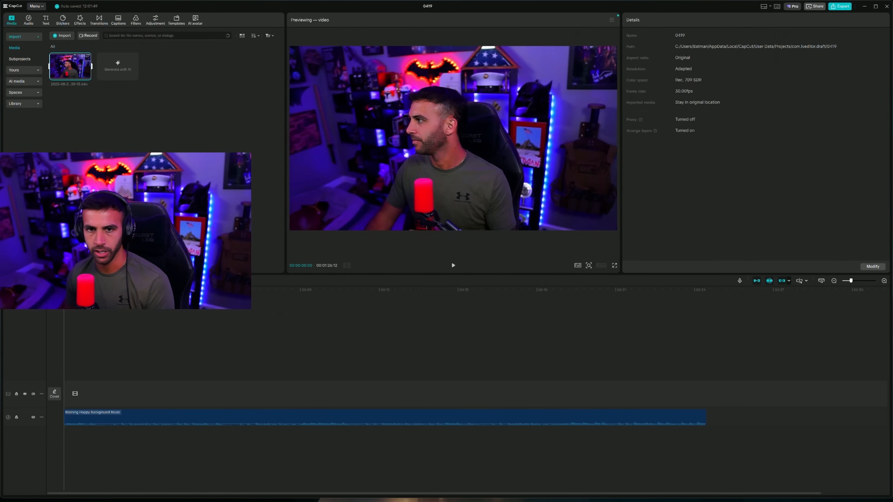
- Place the imported video at the start of the main track and trim about 3 seconds off its beginning
left_click_drag(75, 67, 60, 402)
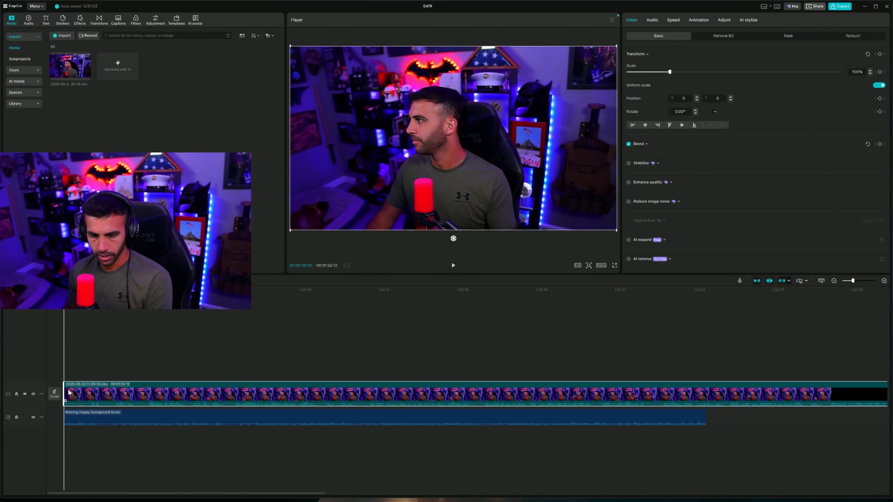
left_click_drag(67, 384, 90, 391)
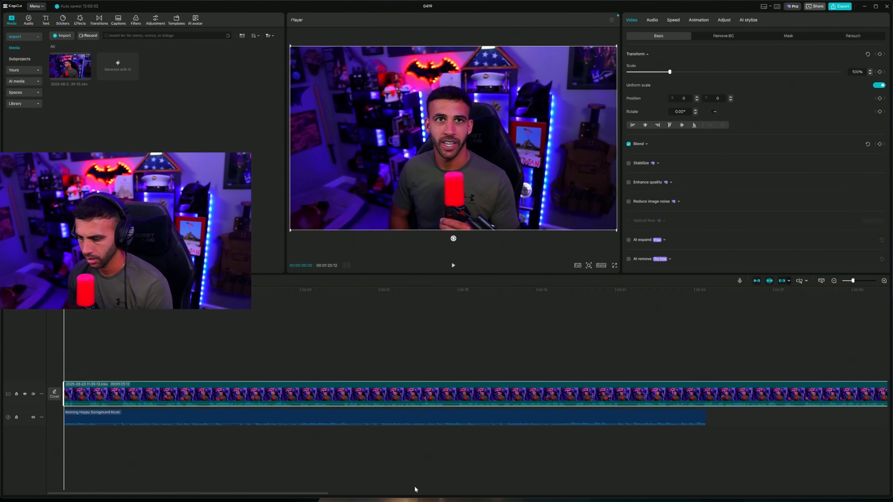
- Extend the background music clip along the timeline towards the end of the video
left_click_drag(309, 492, 545, 347)
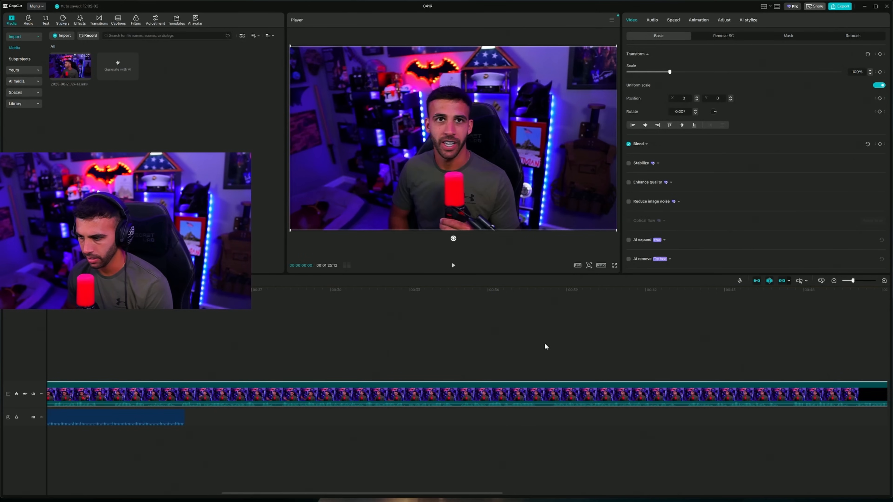
left_click(834, 281)
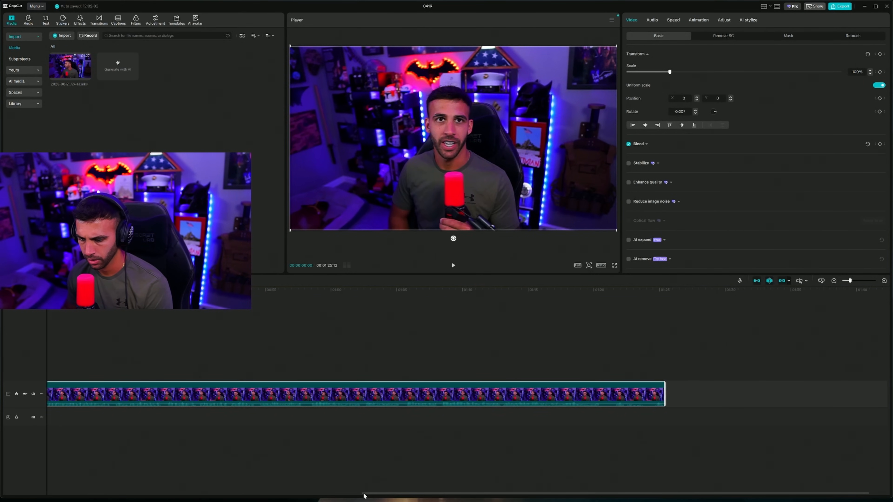
left_click_drag(362, 493, 176, 459)
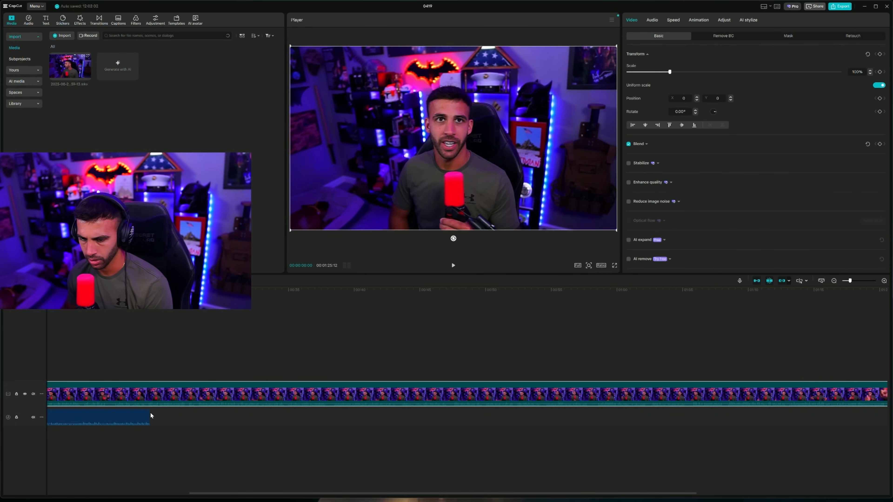
left_click_drag(149, 413, 851, 415)
left_click_drag(613, 495, 746, 492)
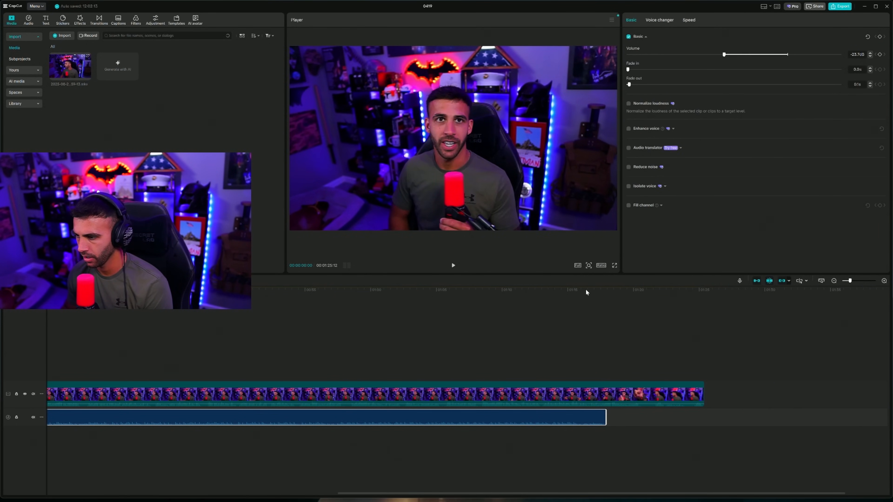
- Adjust the ends of the background music and the video so both finish at 00:01:20:06
left_click_drag(588, 291, 635, 309)
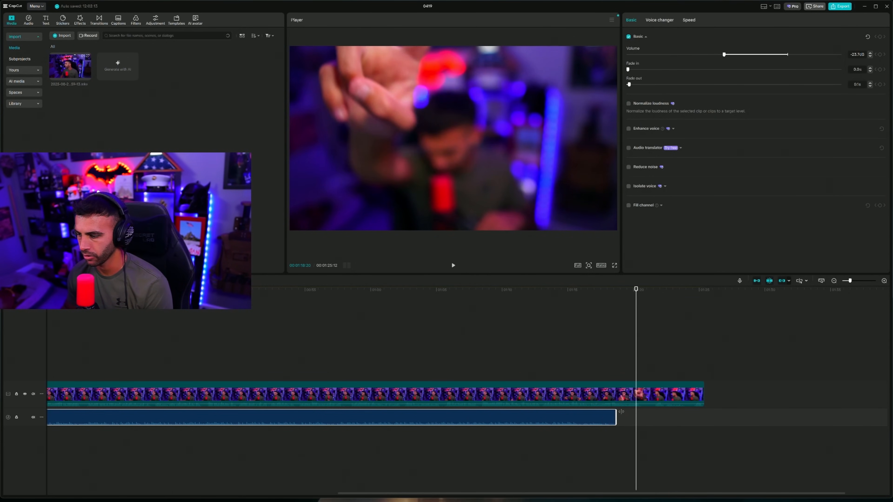
left_click_drag(621, 411, 635, 412)
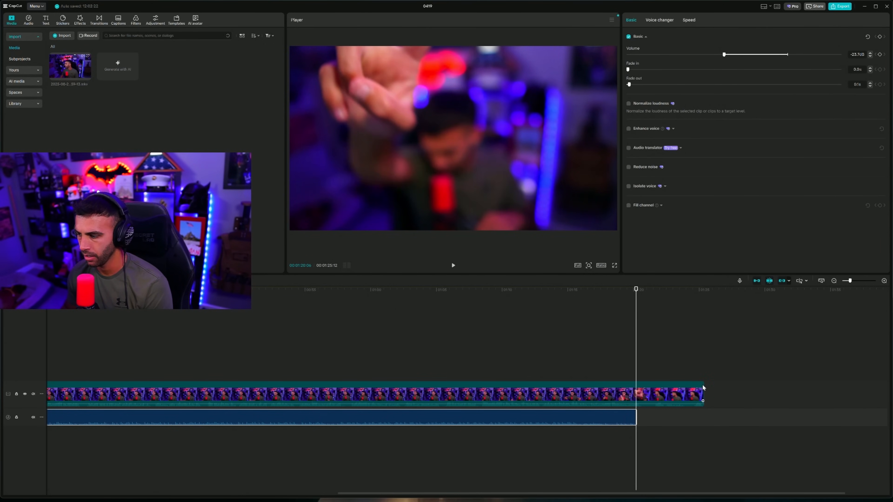
left_click_drag(702, 384, 637, 387)
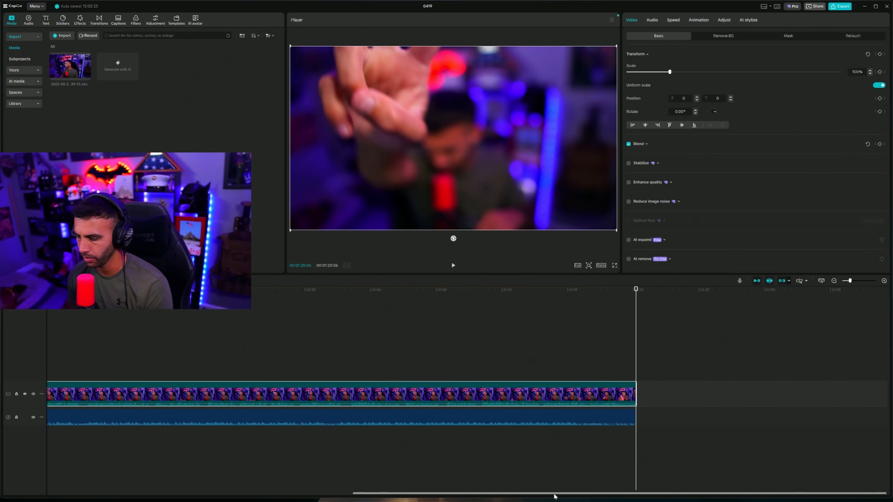
left_click_drag(554, 493, 58, 489)
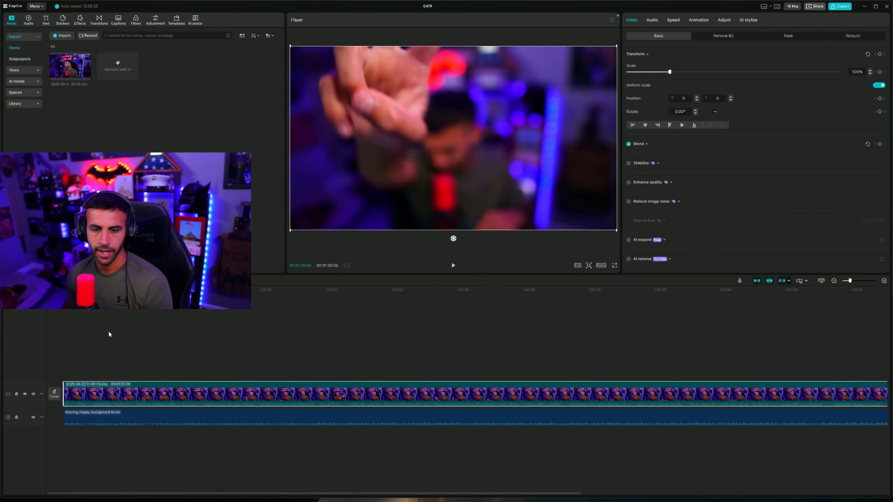
- Add a default text clip at the closing line, at 00:01:18:13, and shorten it to end with the video
left_click_drag(566, 494, 828, 485)
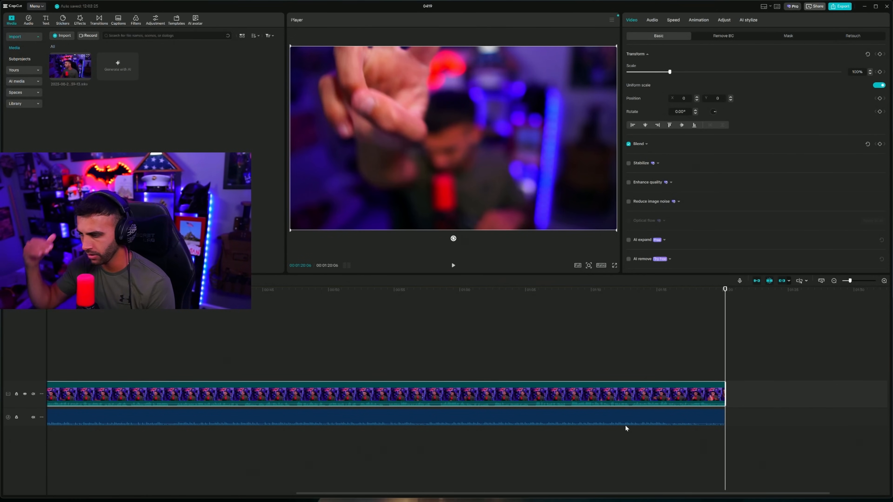
left_click(659, 290)
left_click(500, 301)
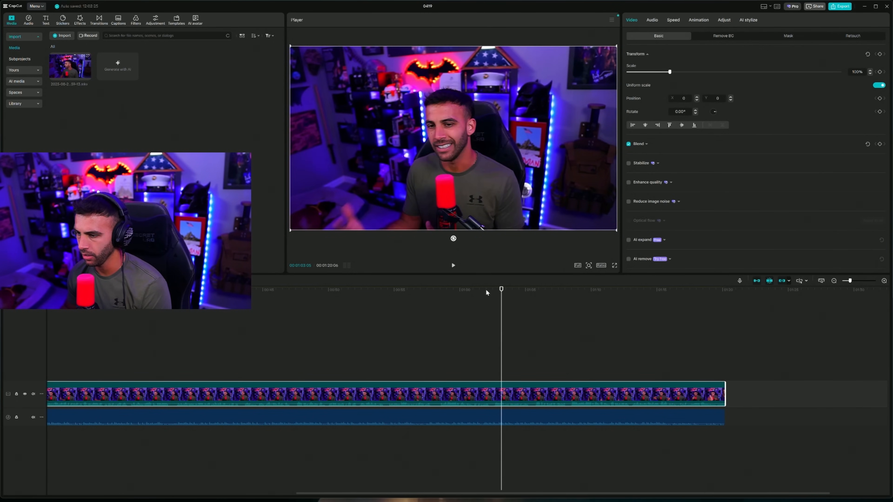
left_click(576, 290)
left_click(453, 265)
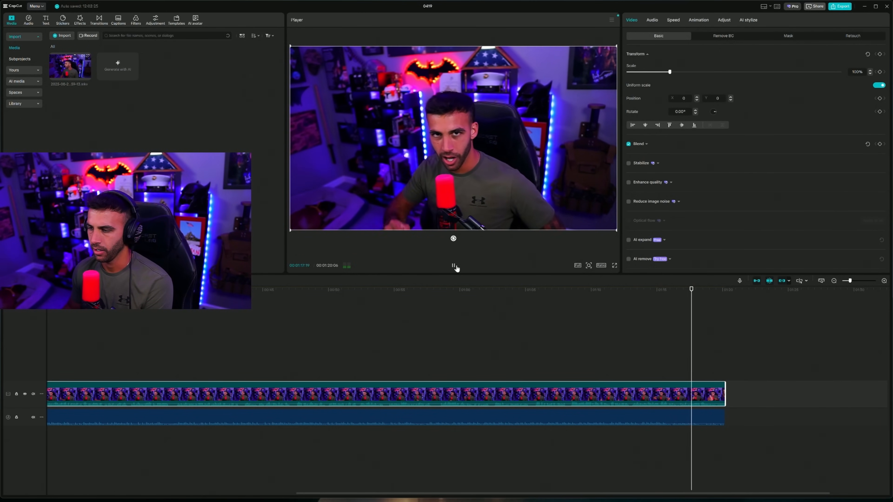
left_click(454, 266)
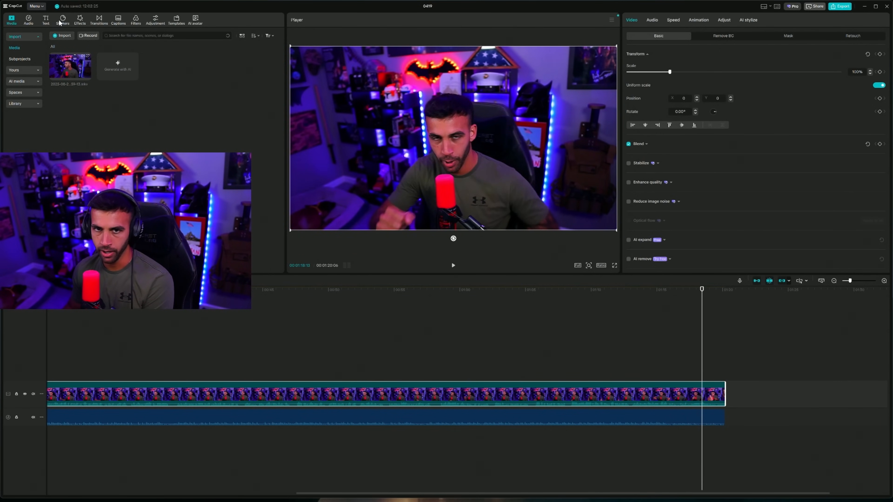
left_click(45, 22)
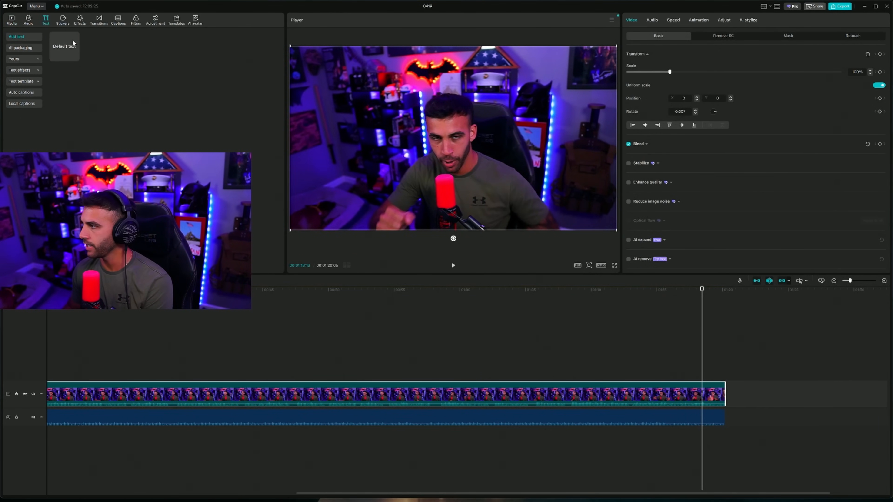
left_click(49, 50)
left_click(74, 57)
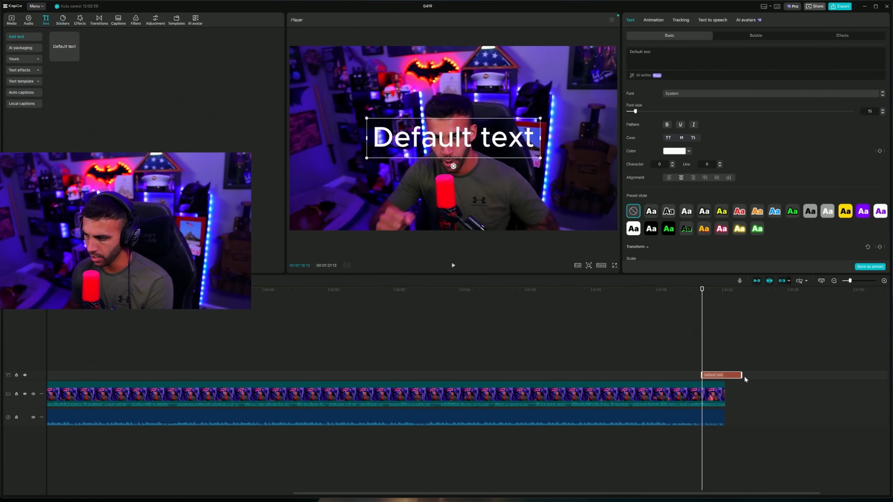
left_click_drag(743, 376, 724, 378)
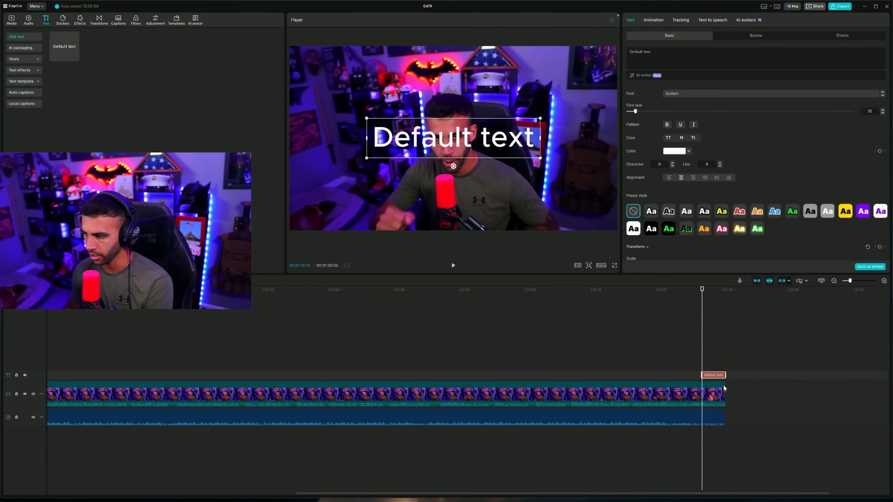
- Replace the default text with "PEACE", "&" and "ENJOY" on three separate lines
key("ctrl+a")
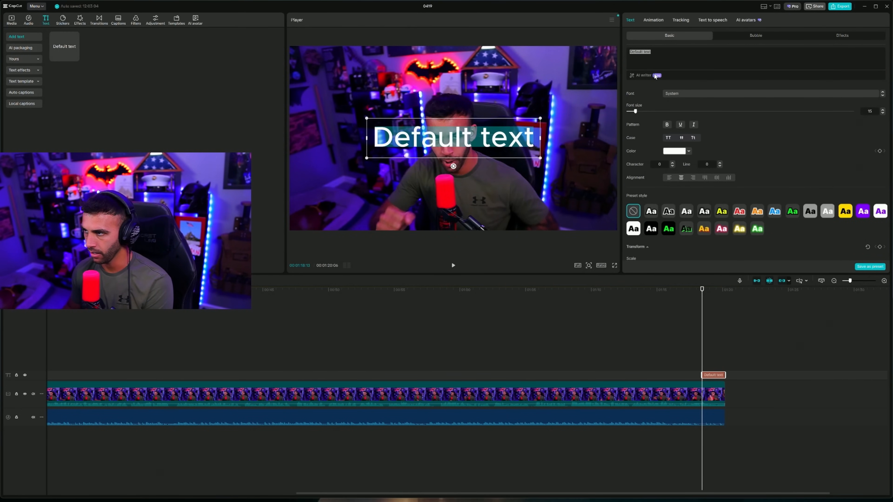
key("BackSpace")
type("PEACE")
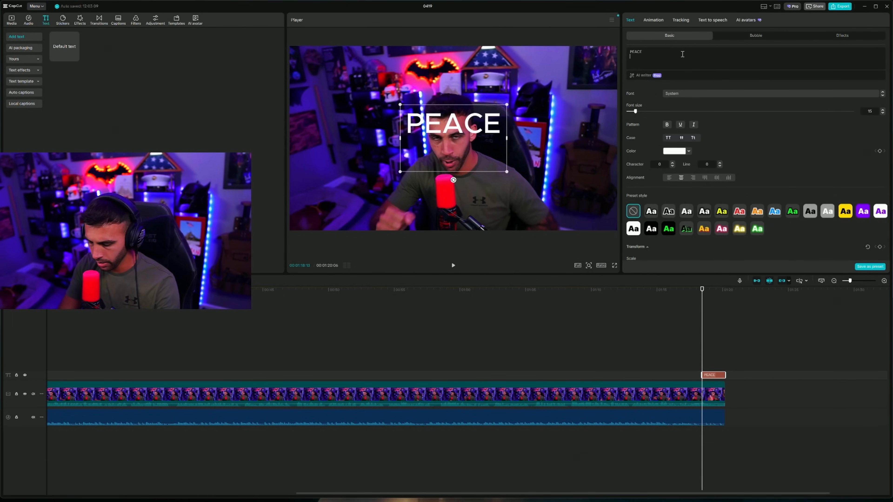
key("Return")
type("& ")
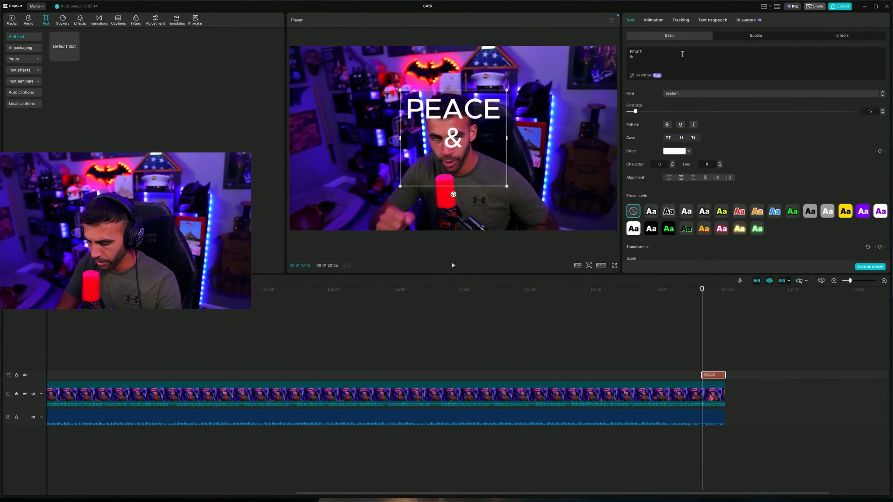
type("ENJOY")
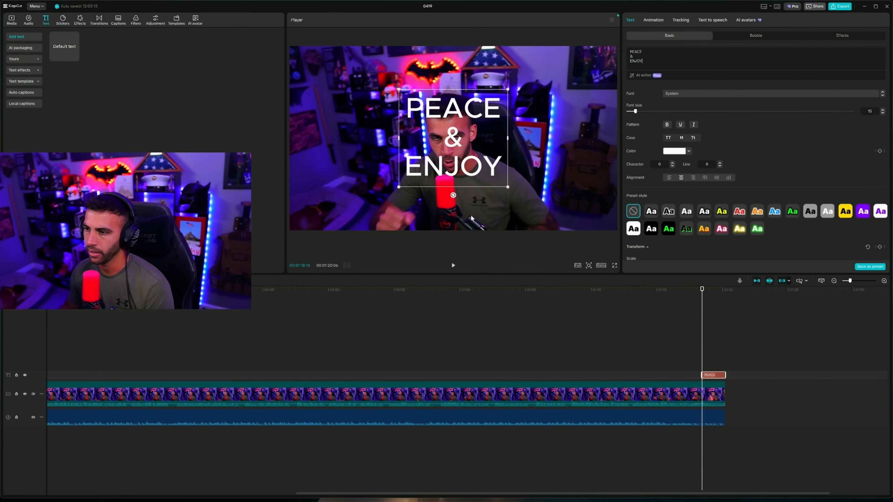
- Enlarge the closing text to about the full height of the frame and apply the purple outlined text effect
left_click_drag(508, 187, 579, 256)
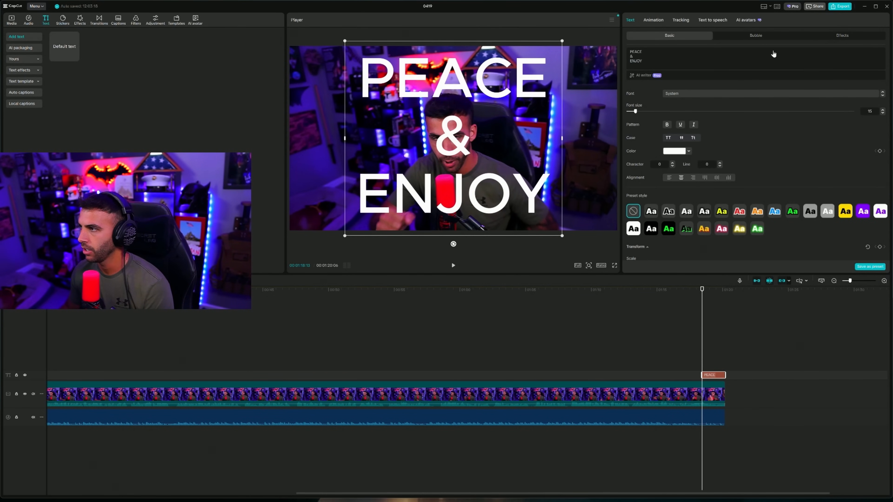
left_click(844, 35)
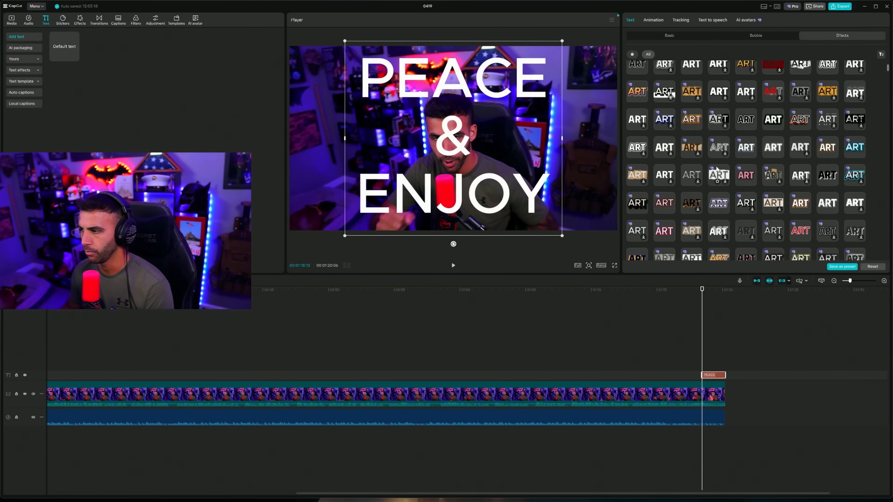
scroll(703, 169, "down", 3)
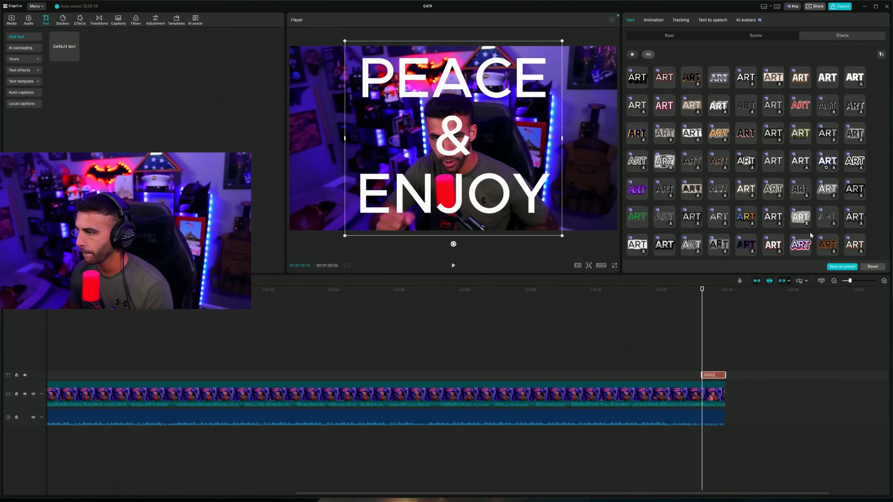
left_click(636, 193)
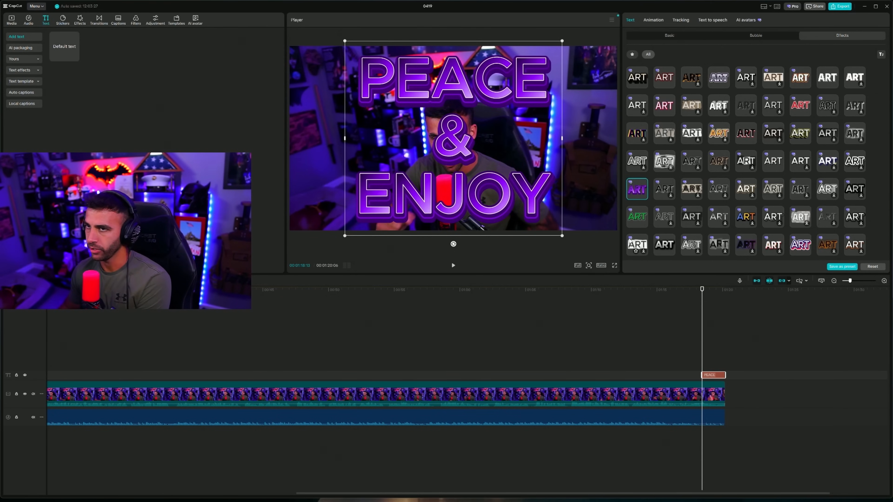
- Generate auto captions for the video with English as the spoken language and no bilingual captions
left_click_drag(642, 290, 60, 318)
scroll(63, 303, "left", 5)
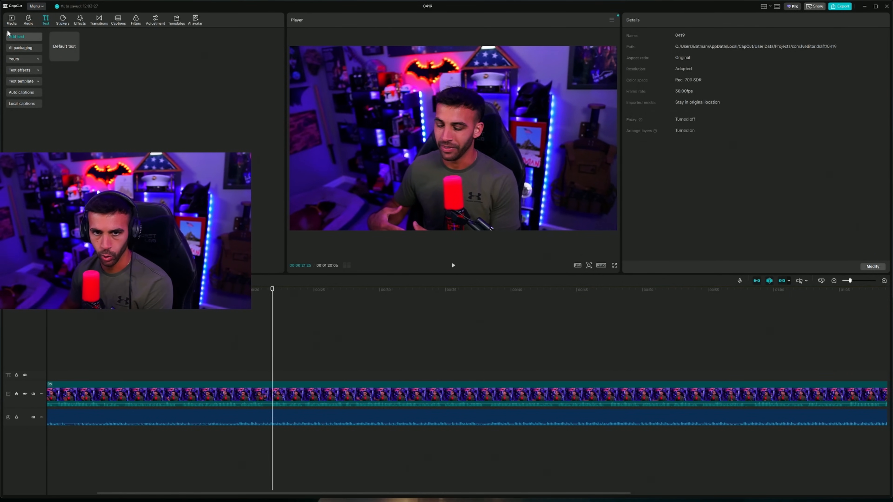
left_click(21, 92)
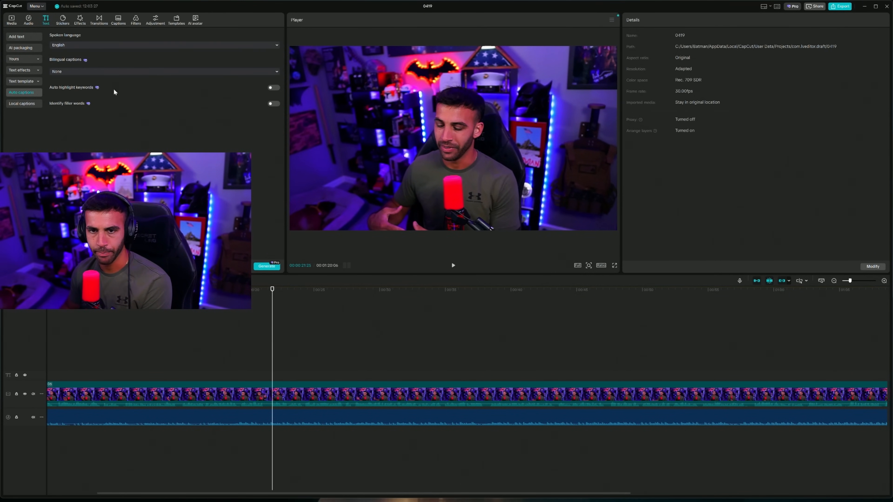
left_click(266, 266)
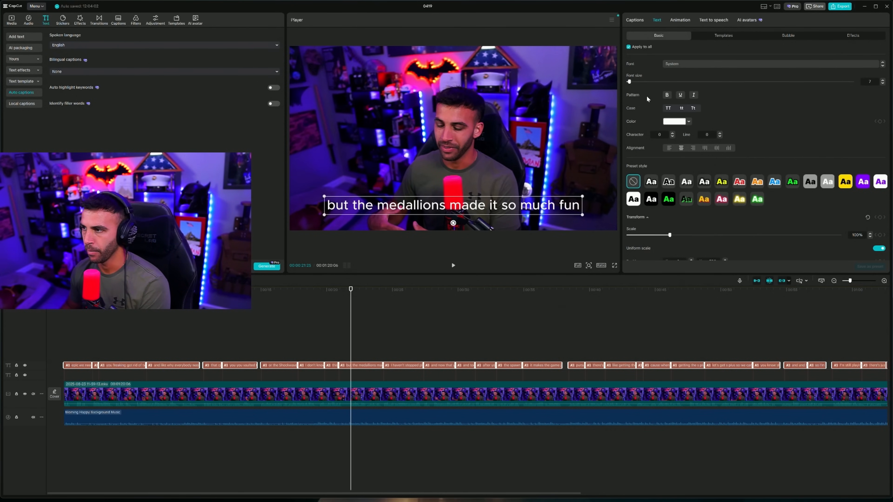
- Apply bold and uppercase formatting to all captions
left_click(667, 97)
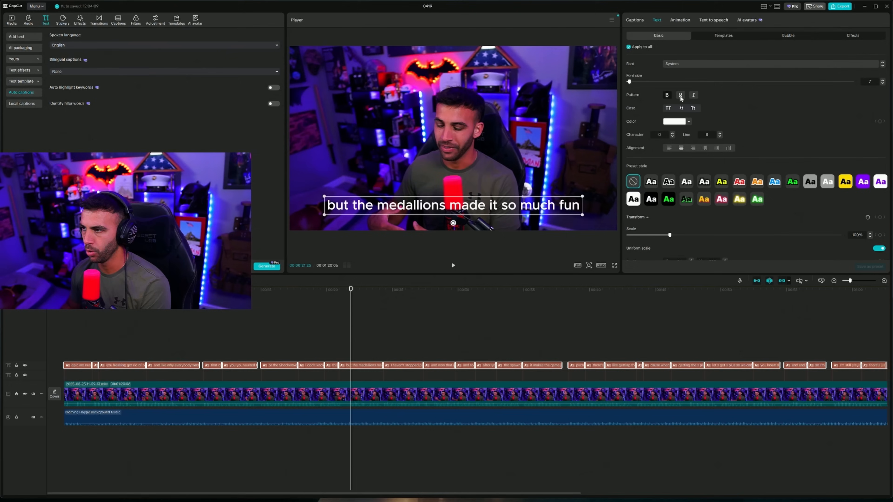
left_click(669, 109)
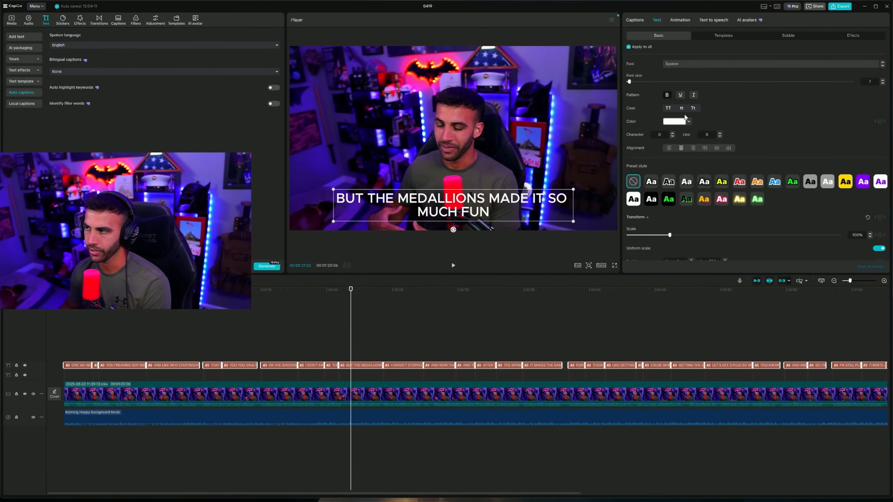
- Try the red "THE" template and the white-on-black "QUICK" template on all captions
left_click(734, 37)
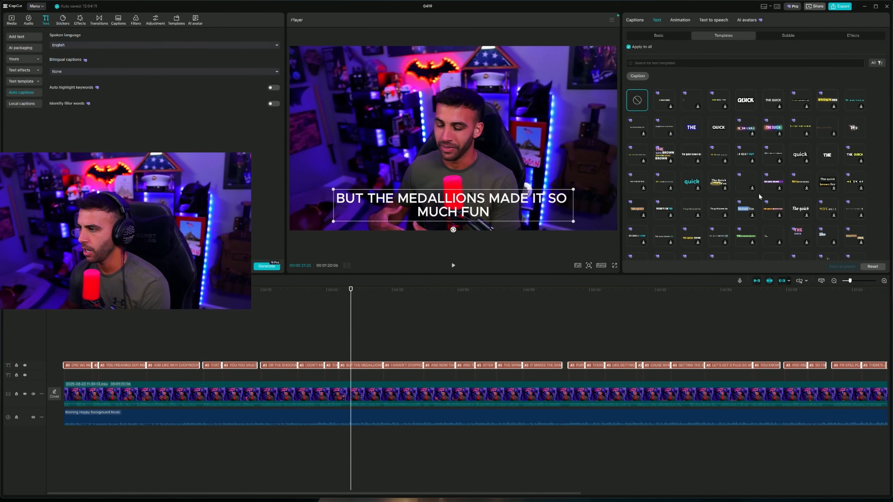
scroll(759, 196, "down", 1)
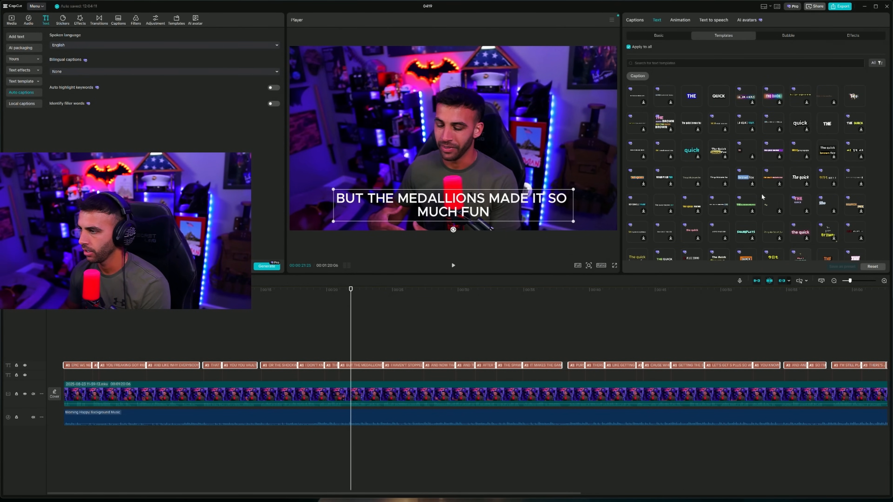
scroll(775, 199, "down", 2)
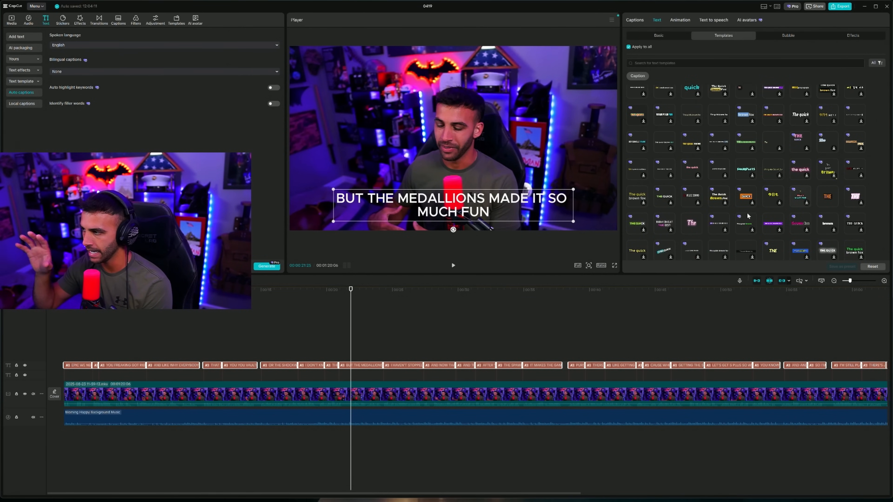
scroll(762, 213, "down", 2)
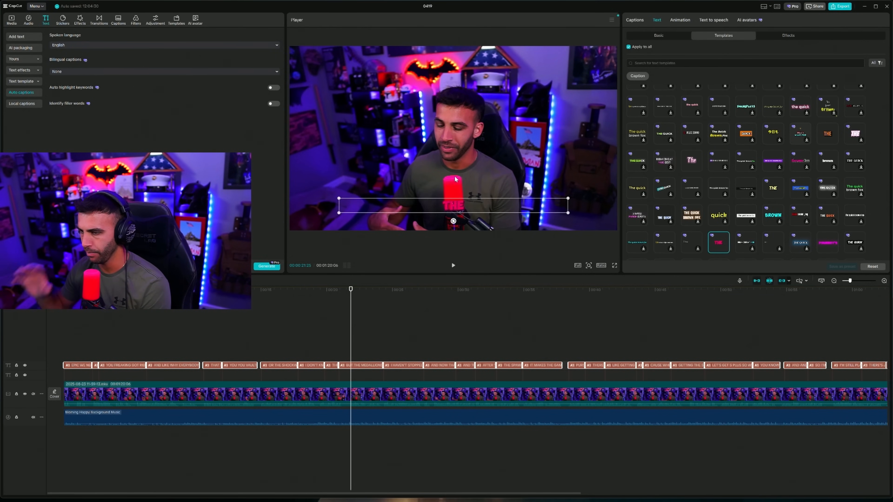
scroll(798, 199, "down", 1)
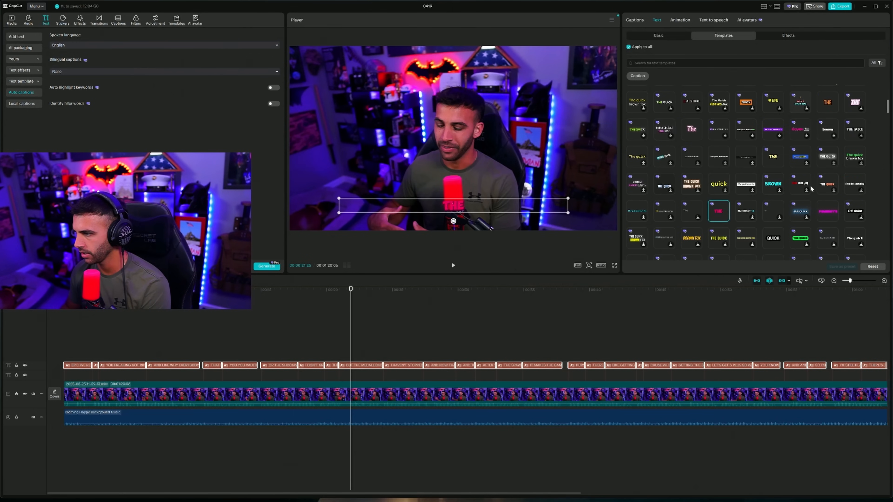
scroll(818, 162, "down", 2)
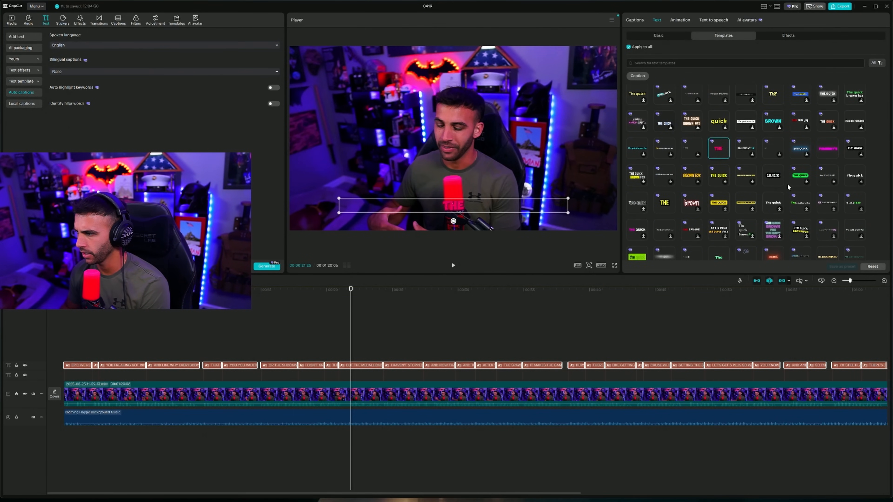
left_click(771, 177)
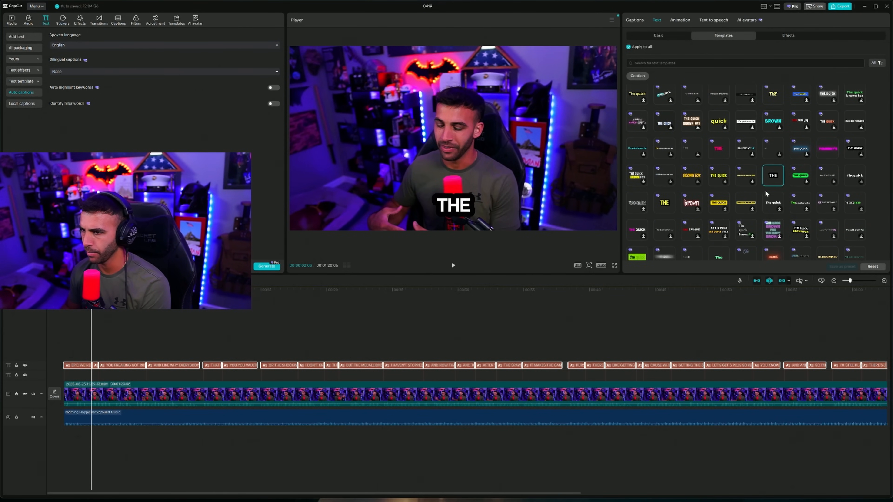
- Apply the turquoise "quick" word-by-word template to all captions and enlarge them in the frame
scroll(791, 217, "down", 5)
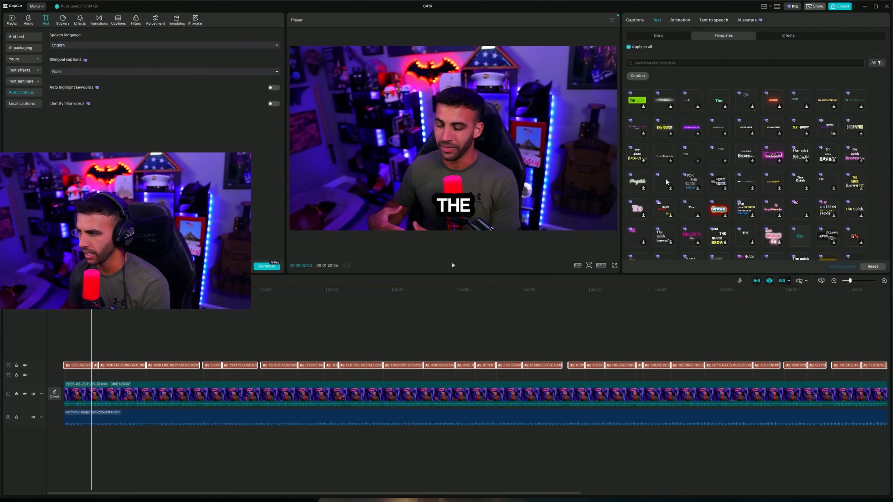
scroll(665, 182, "down", 1)
scroll(731, 222, "down", 2)
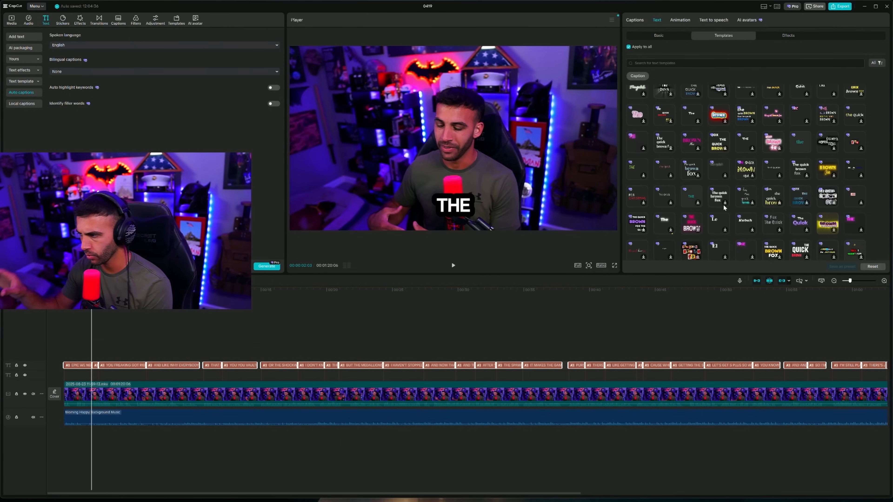
scroll(735, 209, "down", 3)
scroll(744, 212, "up", 10)
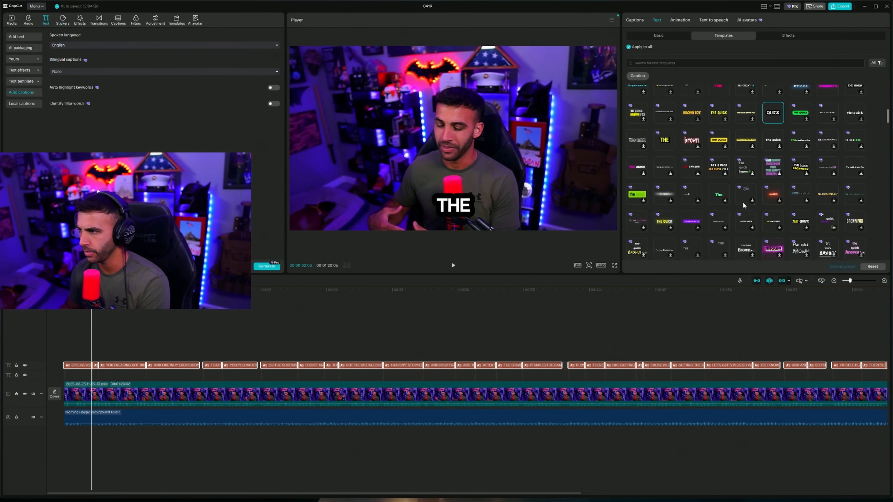
scroll(754, 123, "up", 3)
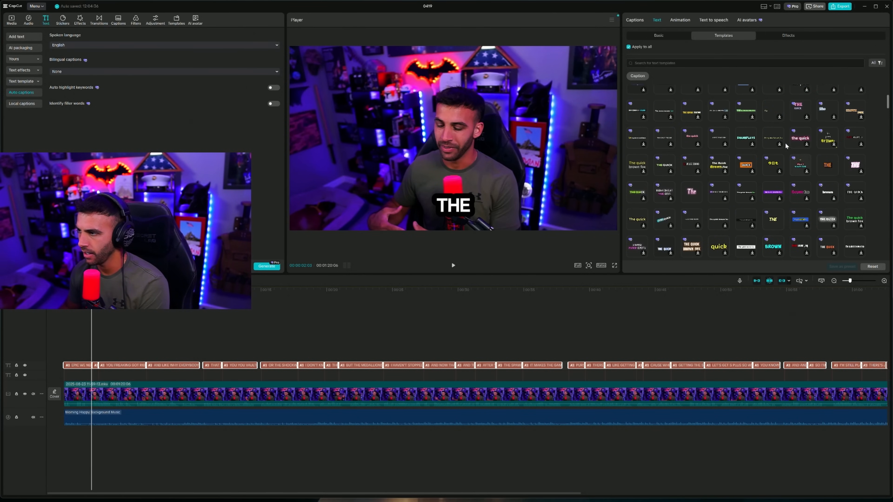
scroll(700, 140, "up", 3)
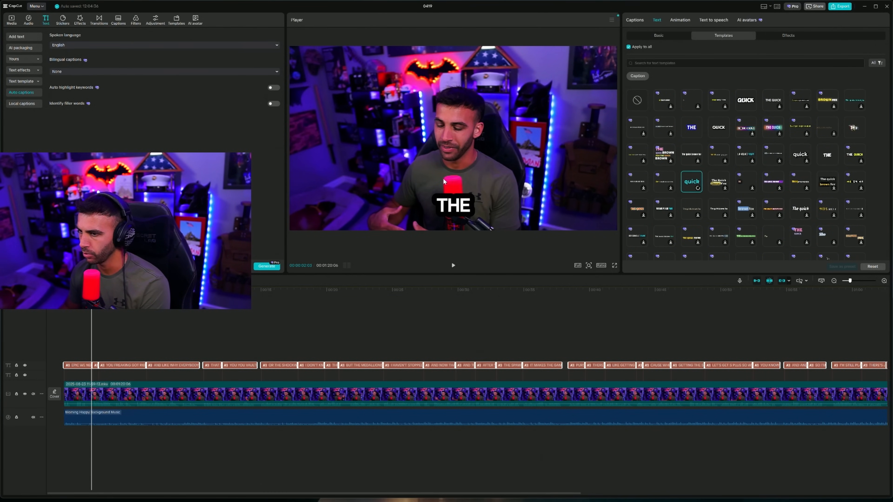
left_click(691, 181)
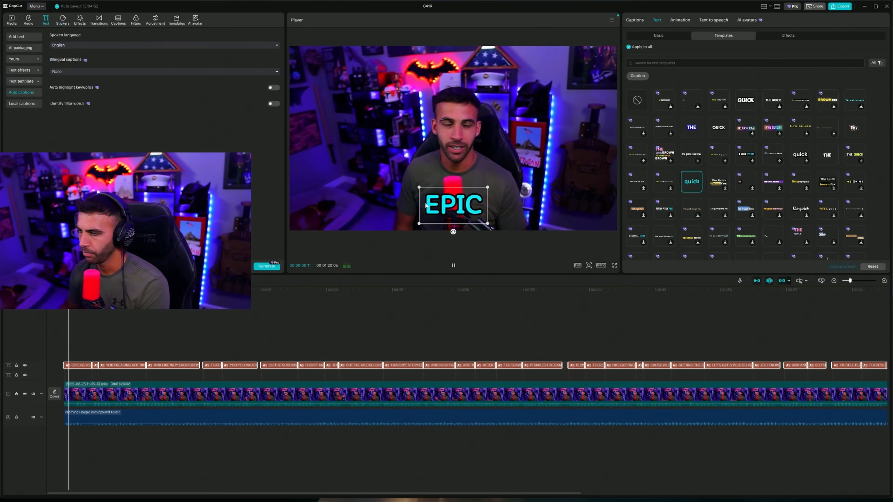
left_click(453, 265)
left_click_drag(420, 188, 403, 180)
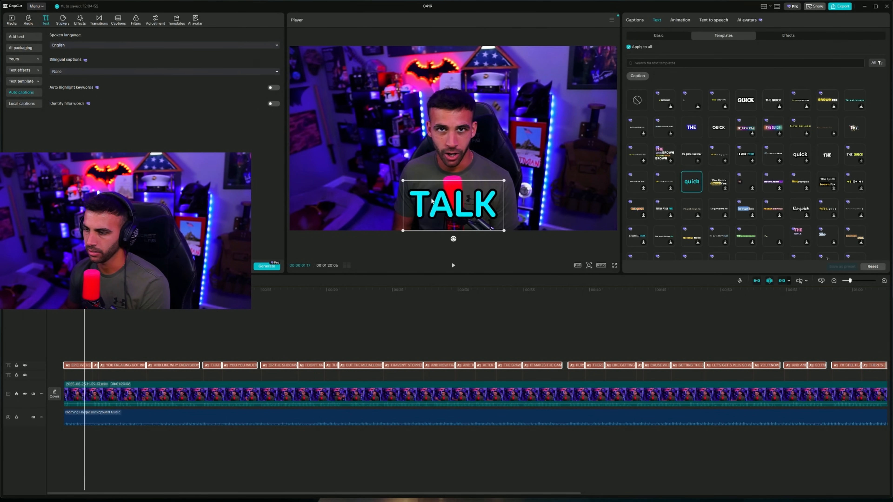
- Apply the purple outlined text effect to all captions and shrink them slightly in the frame
left_click(791, 38)
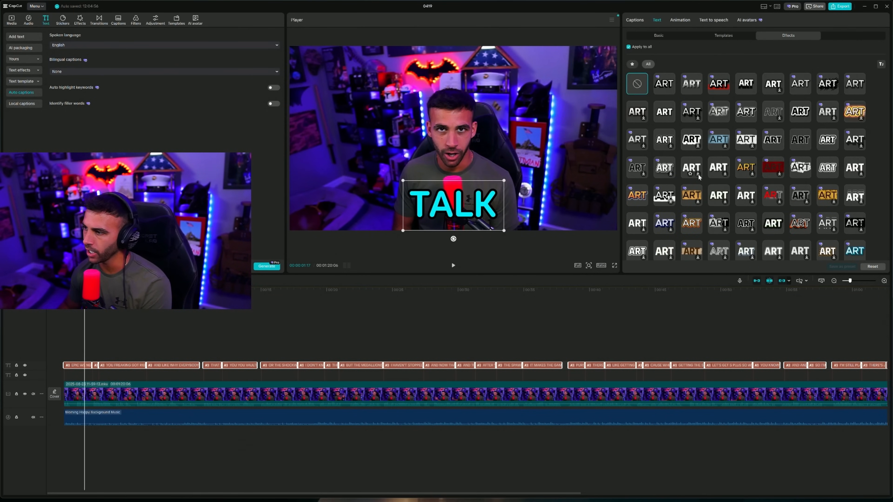
scroll(699, 177, "down", 8)
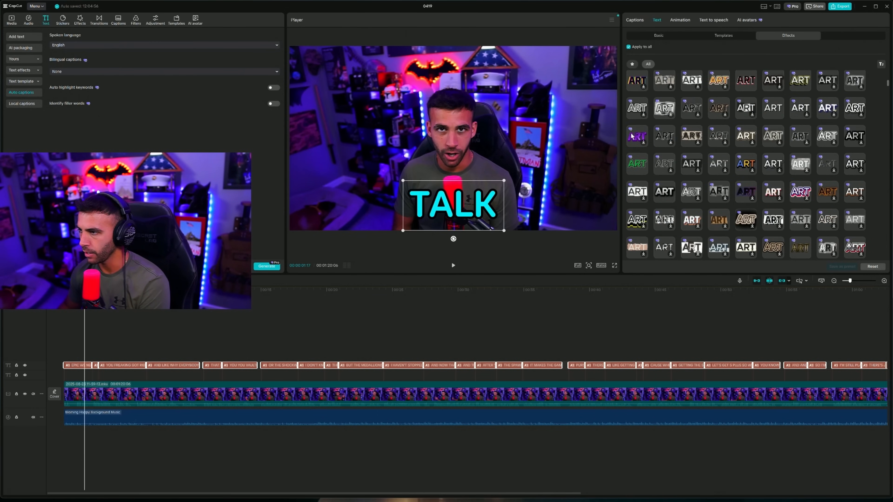
left_click(635, 136)
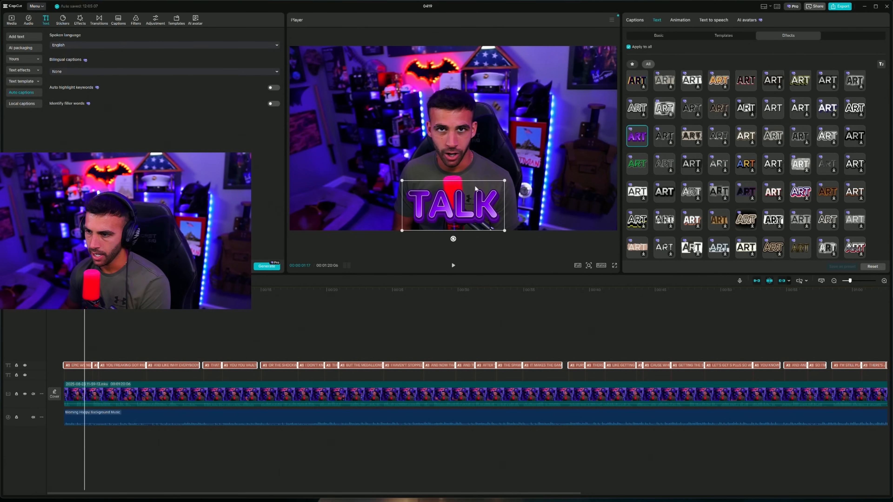
left_click_drag(405, 182, 411, 184)
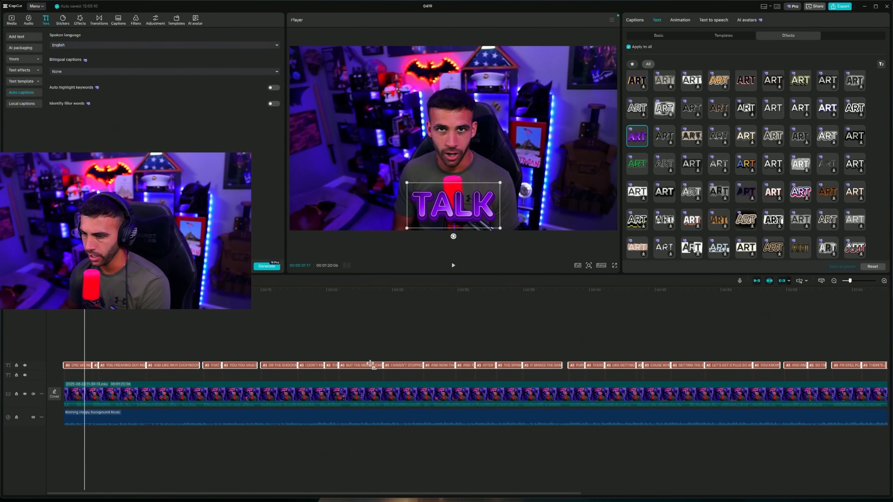
- Play the video from the beginning to check the captions, replaying the part from about 00:00:25
left_click_drag(85, 290, 64, 290)
left_click(453, 266)
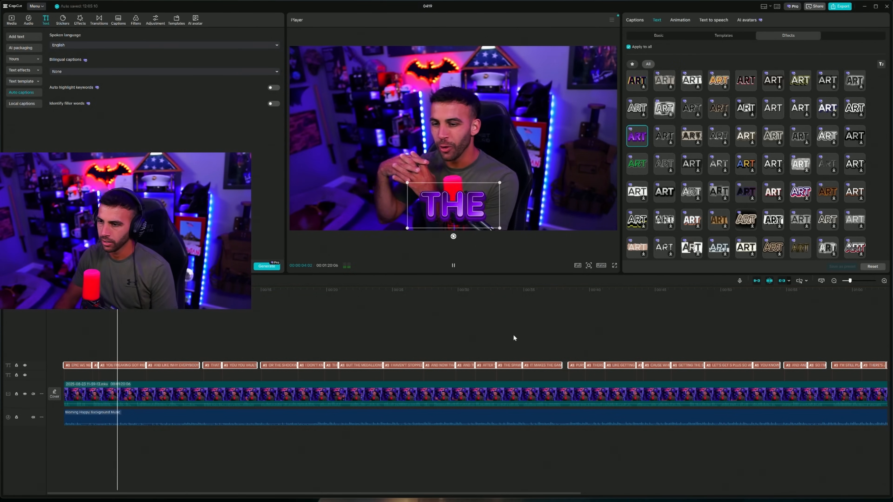
left_click(503, 341)
left_click(107, 310)
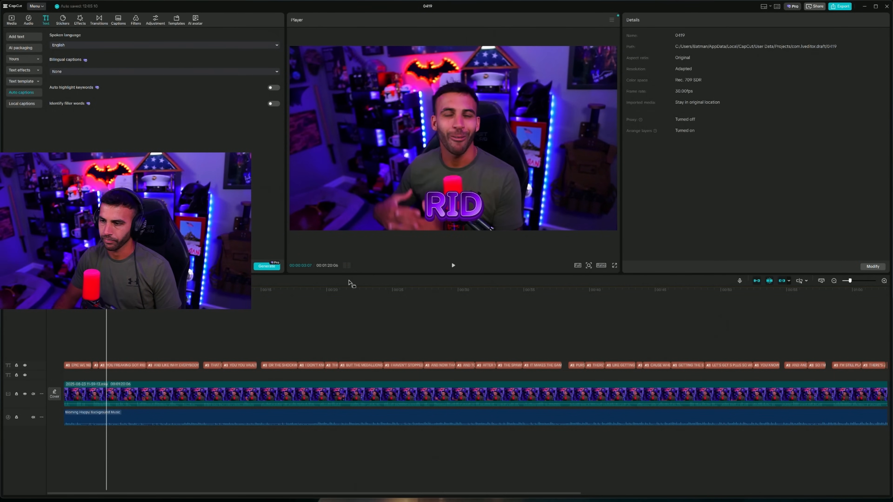
left_click(454, 266)
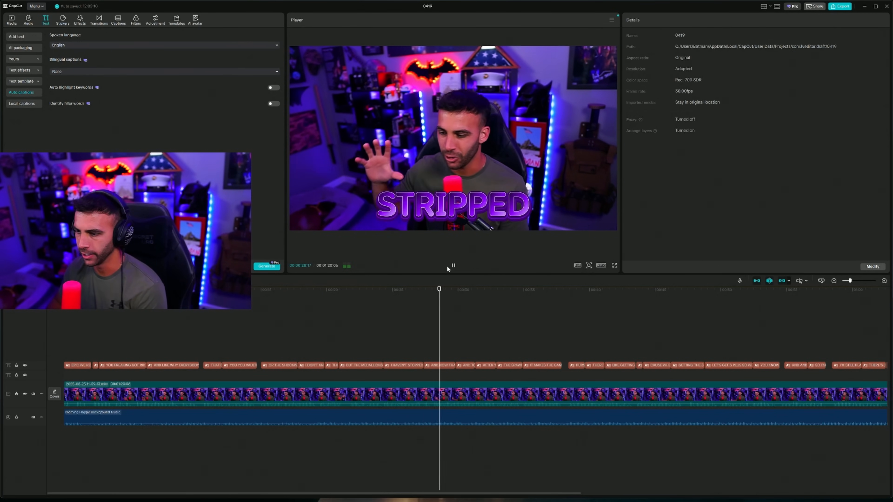
left_click(453, 266)
left_click(404, 290)
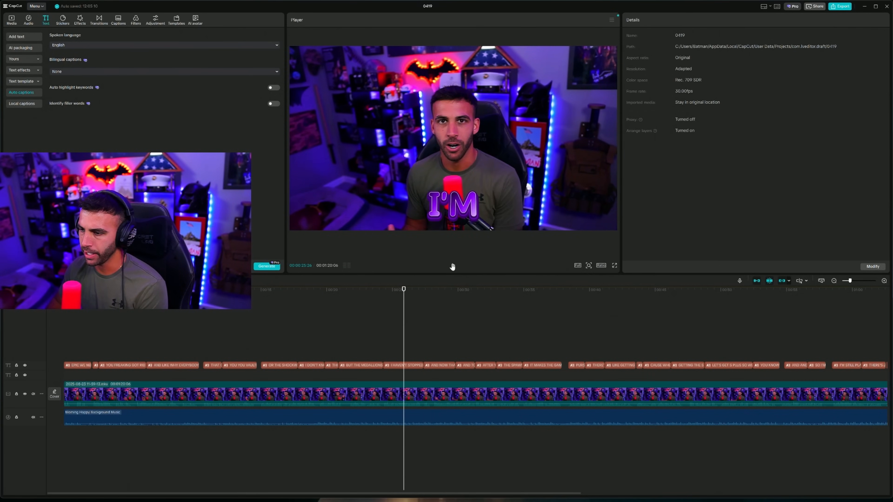
left_click(453, 266)
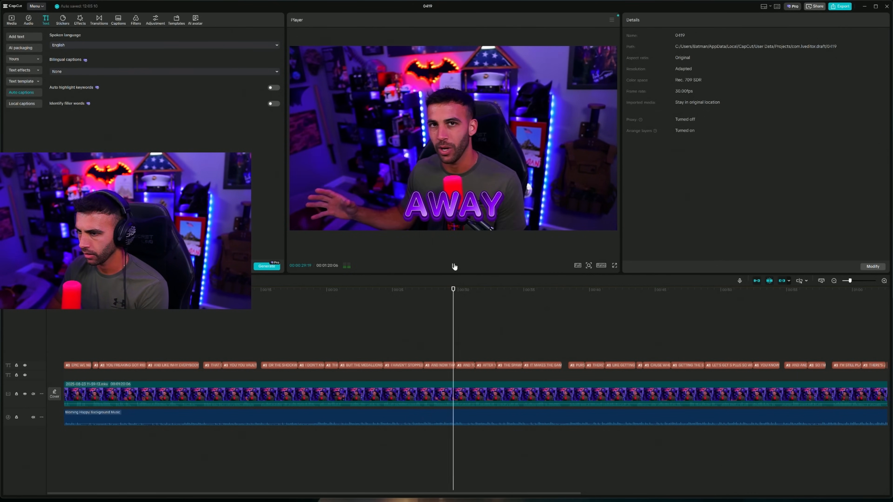
- Correct the caption near 00:00:25 to read "I HAVEN'T STOPPED PLAYING BR AND I'M A HUGE RELOAD GUY"
left_click(392, 292)
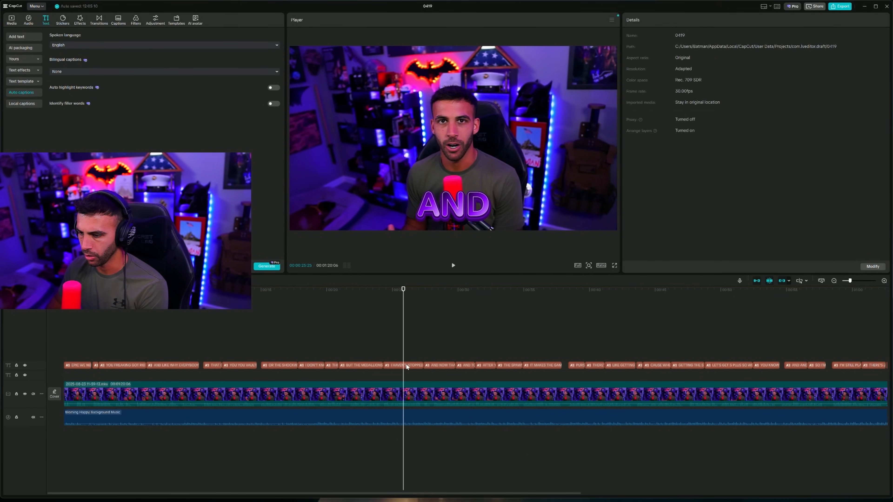
left_click(392, 367)
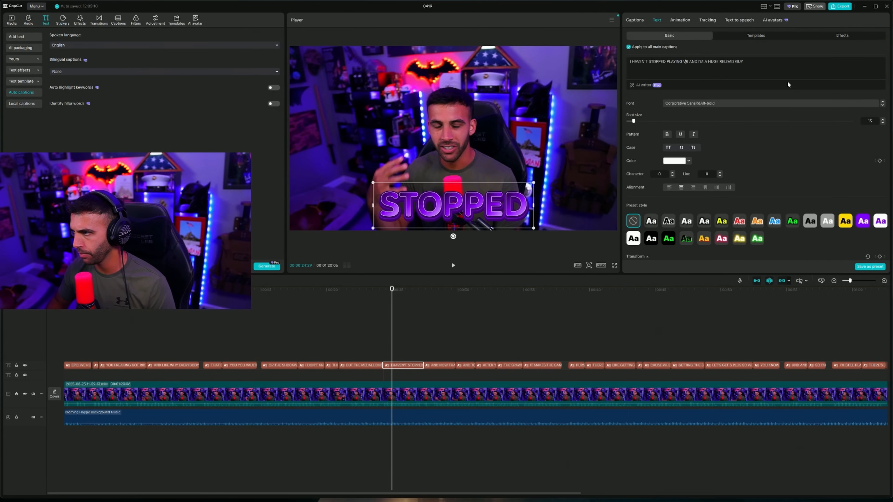
key("BackSpace")
type("B")
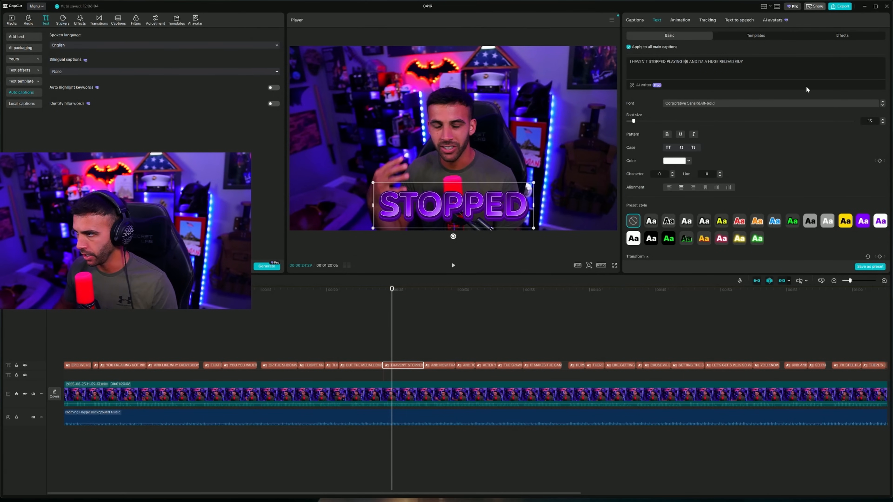
- Play the video from the corrected caption through to the closing text to check the remaining captions
left_click(385, 295)
left_click(453, 265)
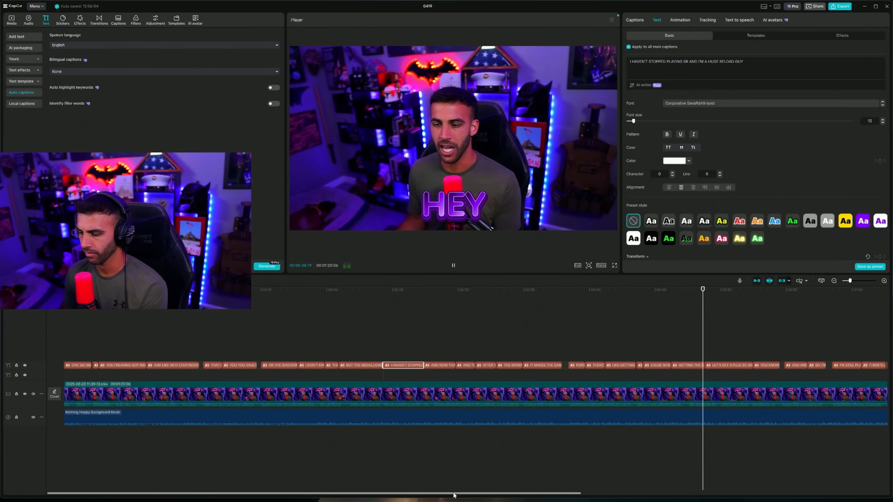
left_click_drag(455, 495, 714, 494)
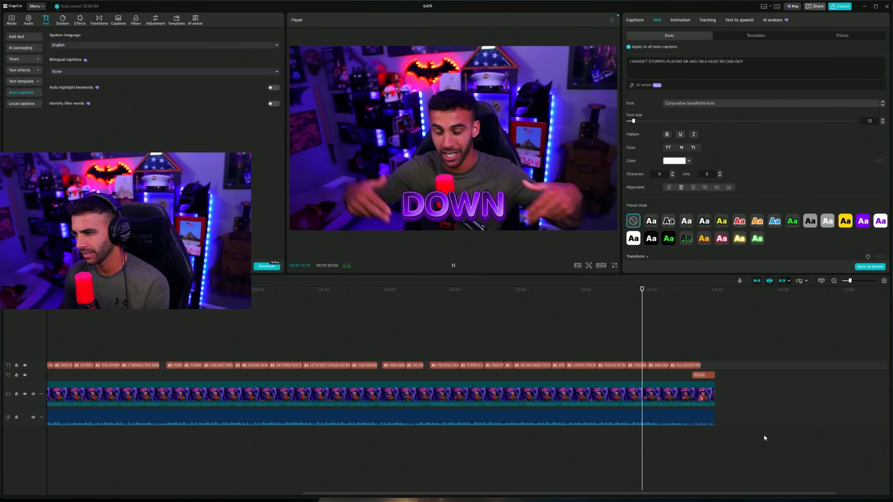
left_click(453, 266)
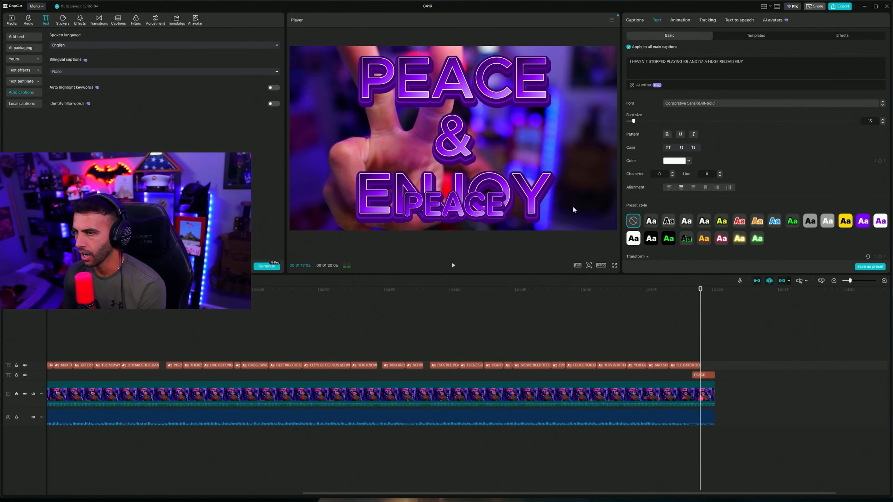
- Delete the last auto caption, which overlaps the "PEACE & ENJOY" closing text
left_click(681, 365)
right_click(681, 366)
left_click(692, 362)
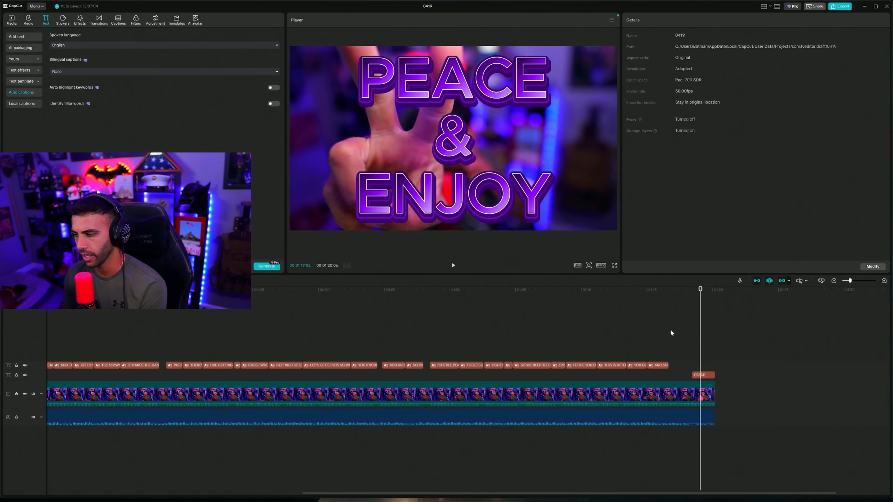
- Replay the end of the video to check the closing text, and play the opening captions again
left_click(635, 291)
left_click(454, 266)
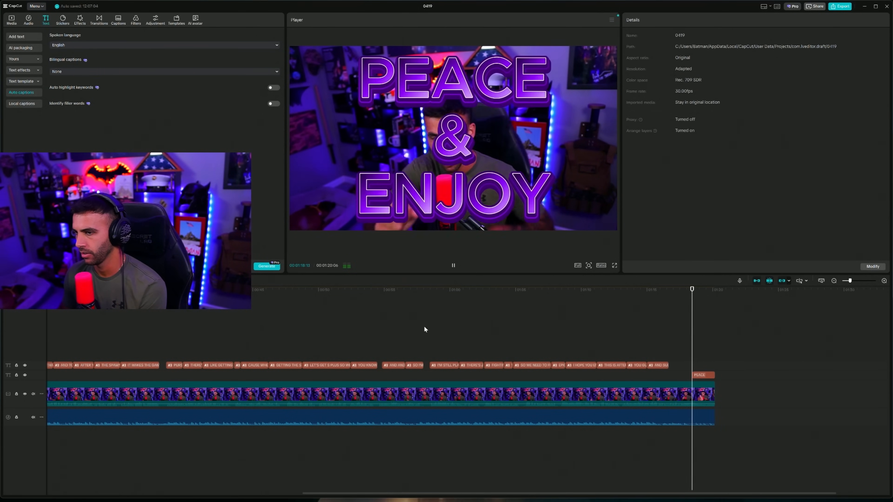
left_click(453, 266)
left_click(453, 266)
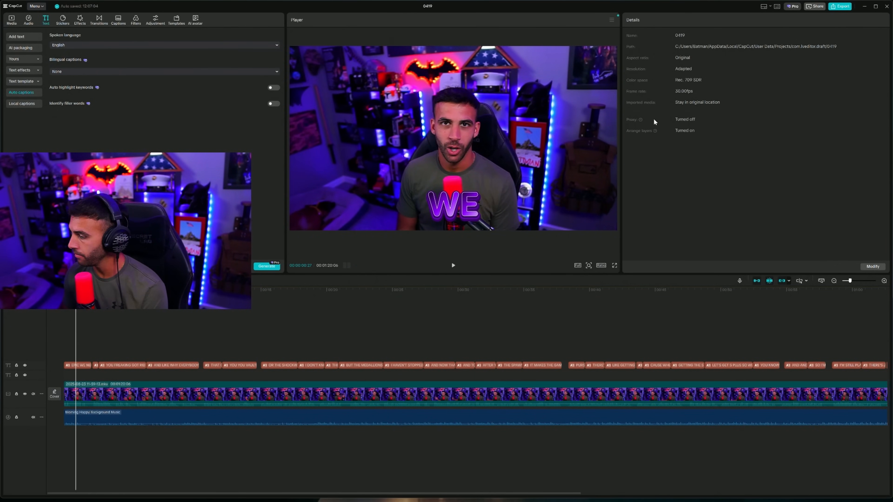
- Lower the background music's volume to -27.2 dB and play the opening to check the balance
left_click(613, 424)
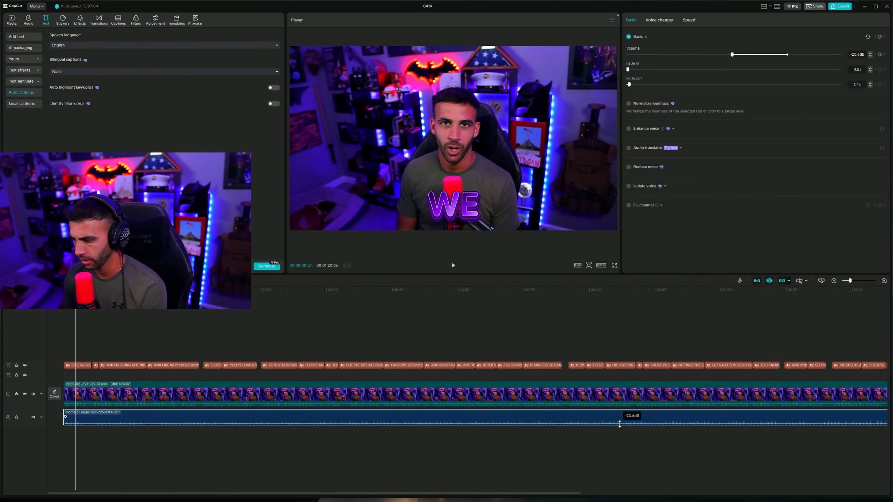
left_click_drag(619, 423, 623, 424)
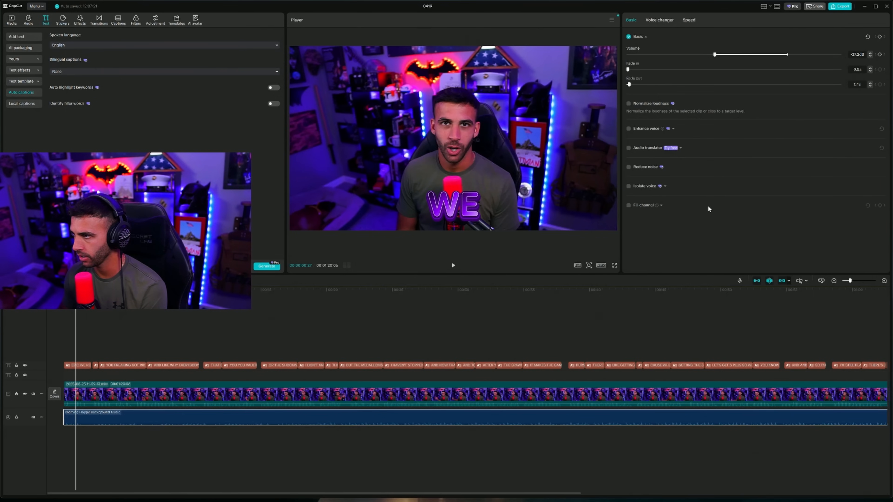
left_click(452, 266)
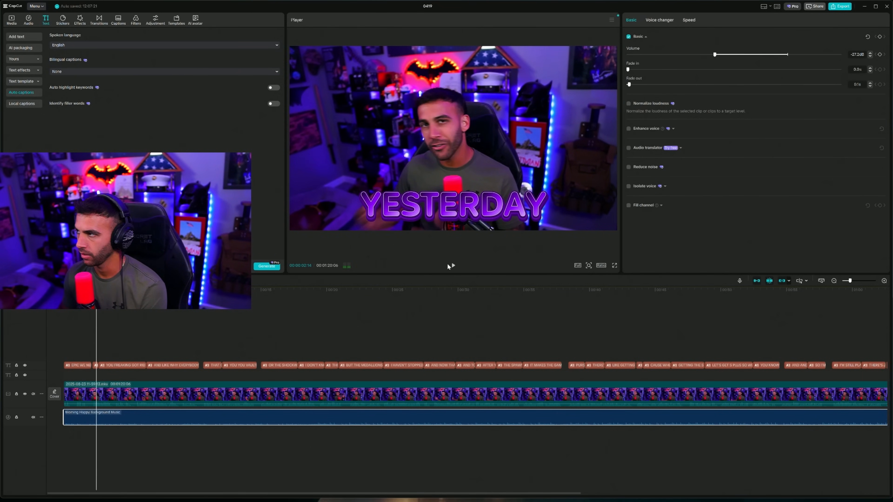
- Set the export frame rate to 60fps and export the video as a 4K HEVC mp4
left_click(841, 7)
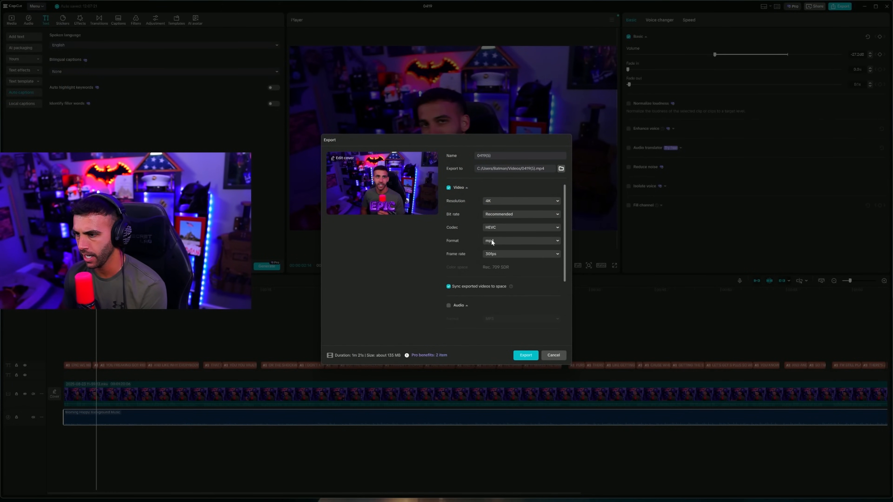
left_click(504, 256)
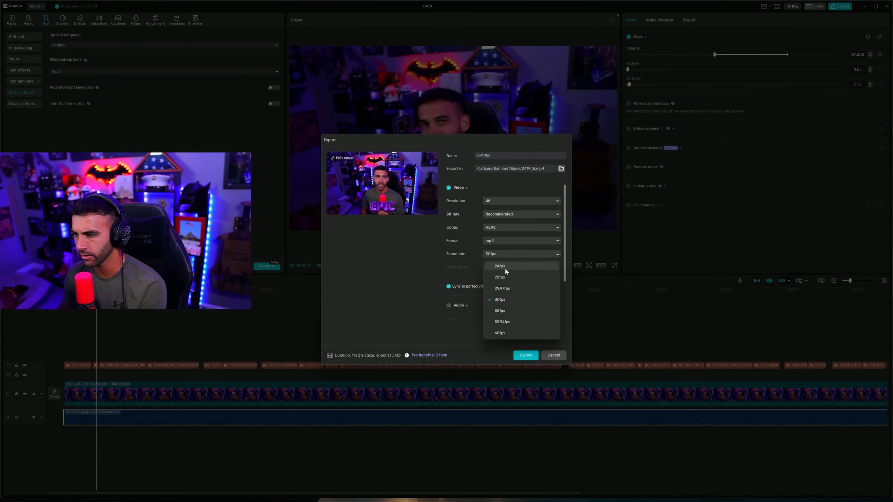
left_click(508, 330)
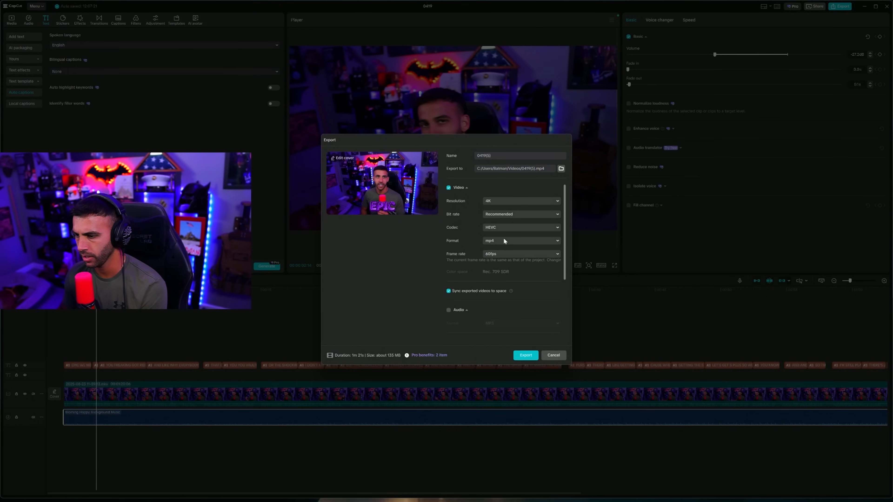
left_click(524, 355)
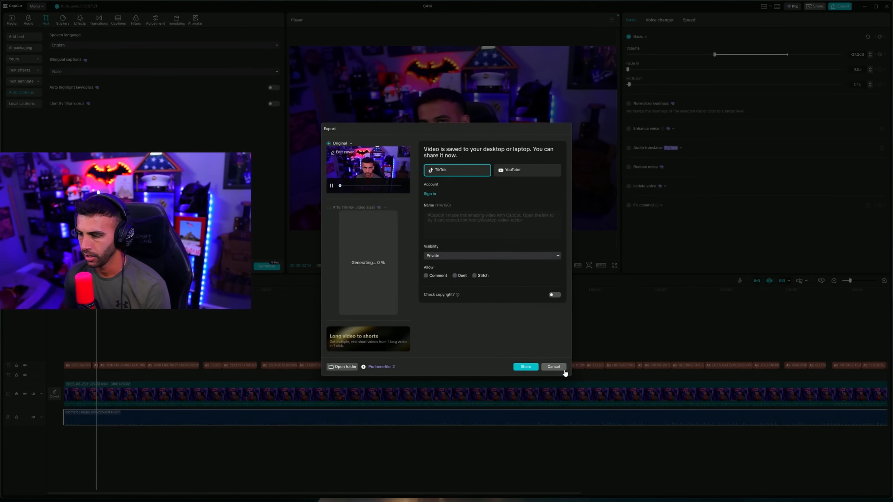
- Dismiss the sharing options for the exported video and quit CapCut completely
left_click(553, 366)
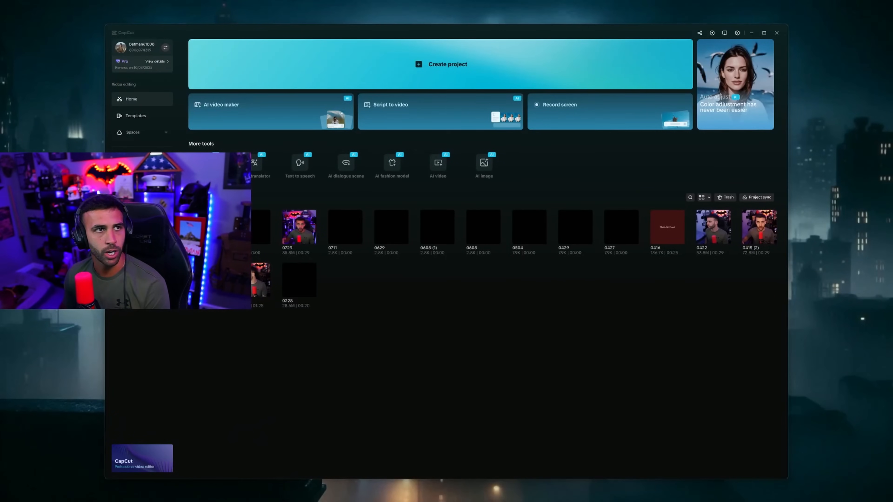
left_click(776, 33)
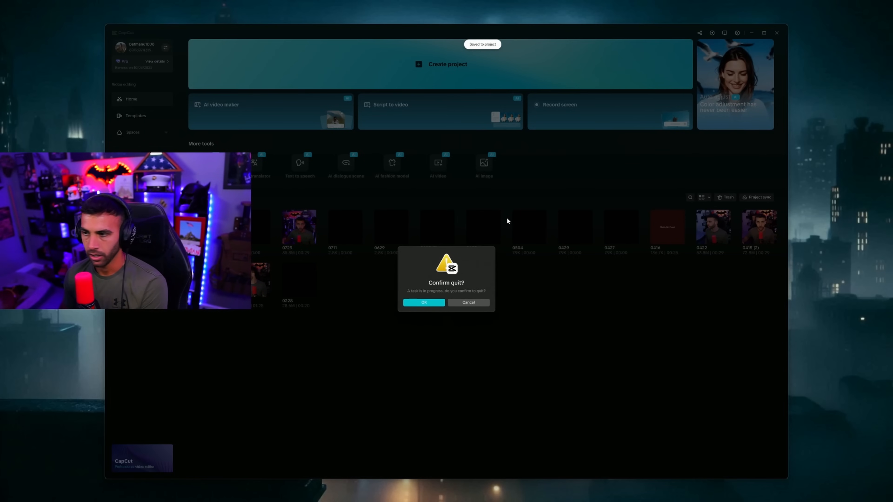
left_click(424, 304)
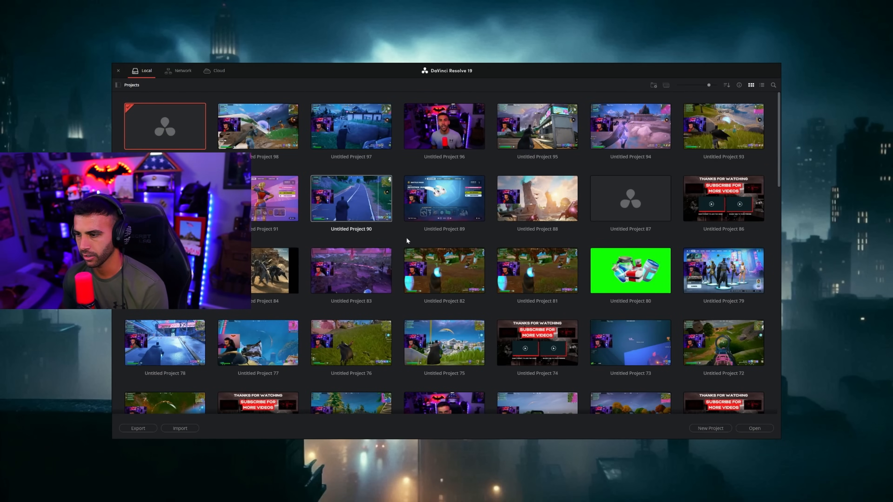
- Switch to DaVinci Resolve, look through the existing projects and create a new project under the suggested name
scroll(487, 355, "down", 15)
scroll(497, 352, "up", 15)
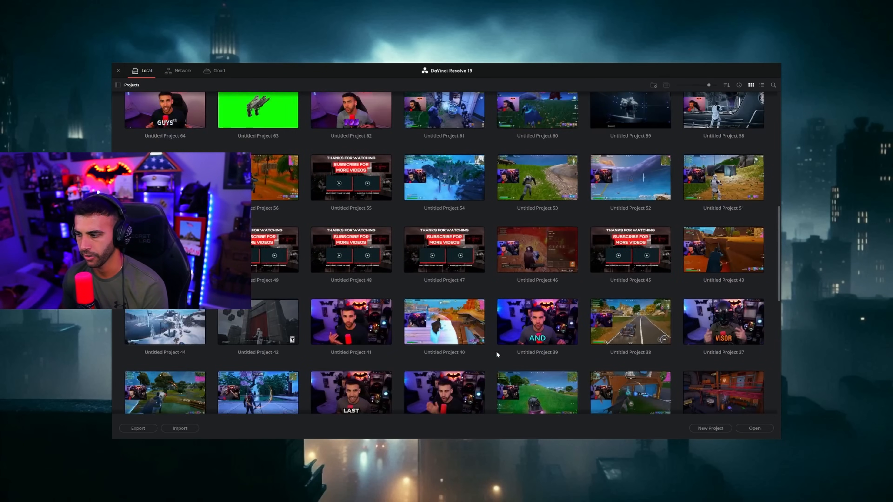
left_click(710, 427)
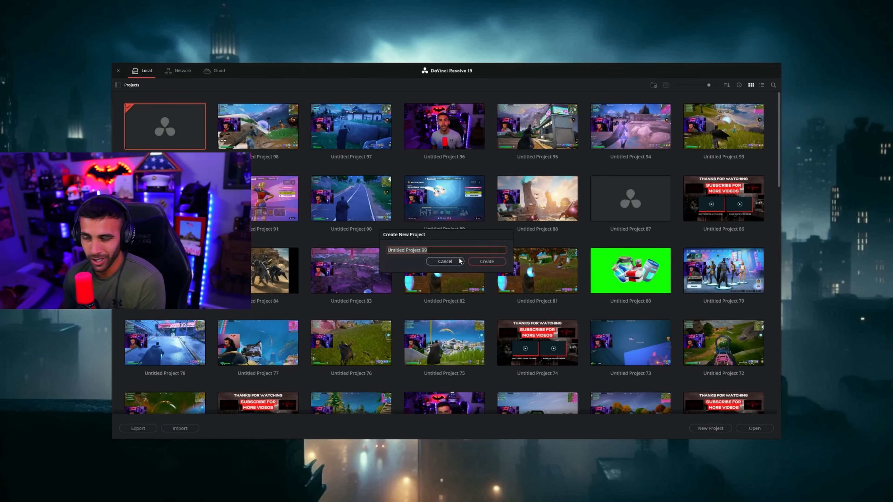
left_click(486, 261)
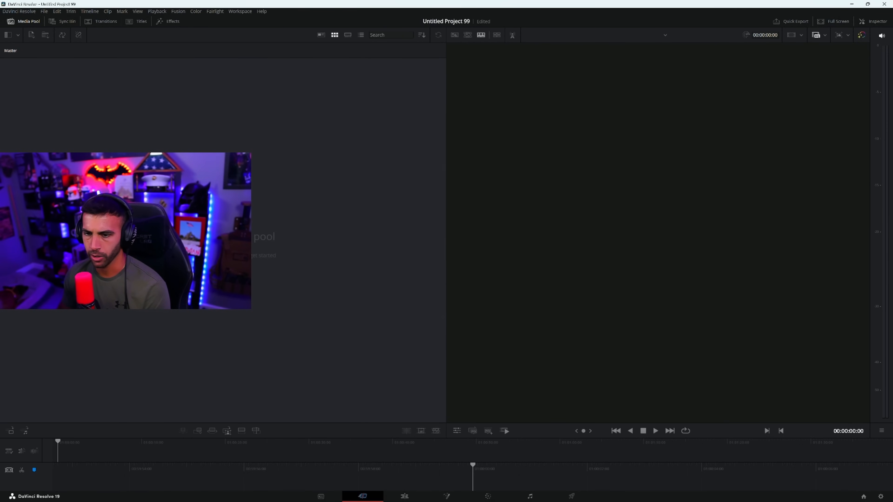
- Set the project's timeline resolution to 3840 x 2160 Ultra HD and its frame rate to 60, and save the settings
left_click(883, 495)
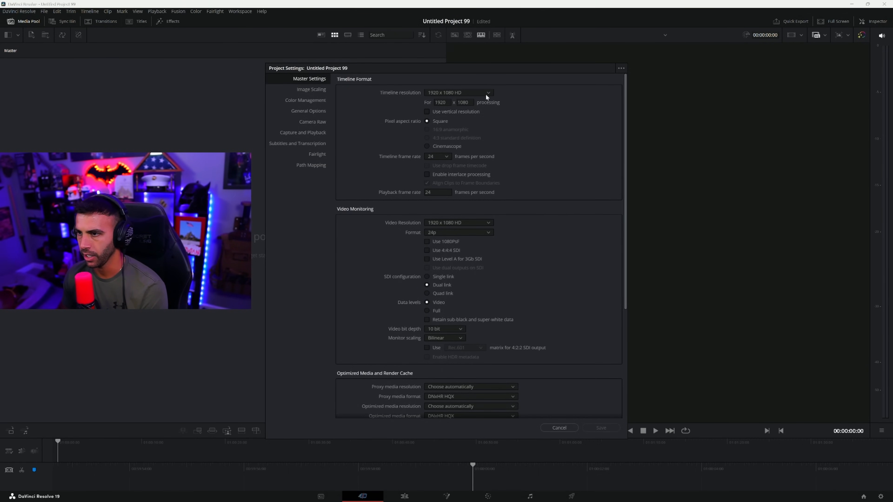
left_click(459, 94)
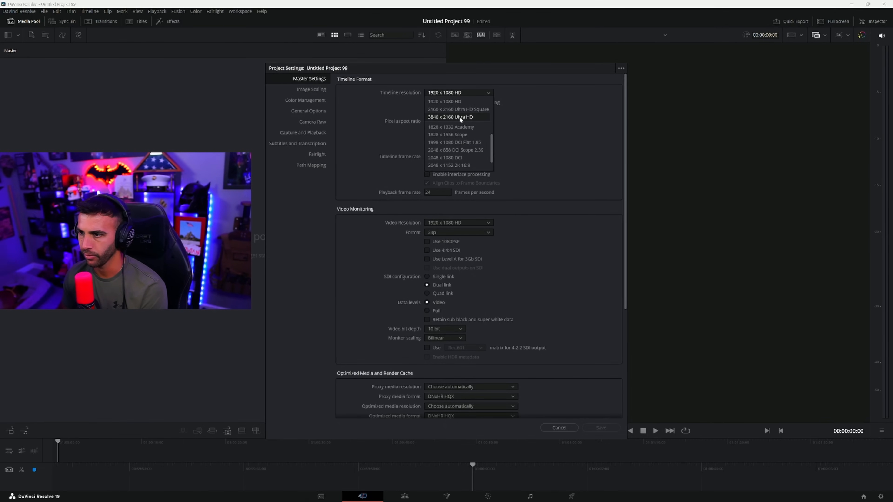
left_click(443, 121)
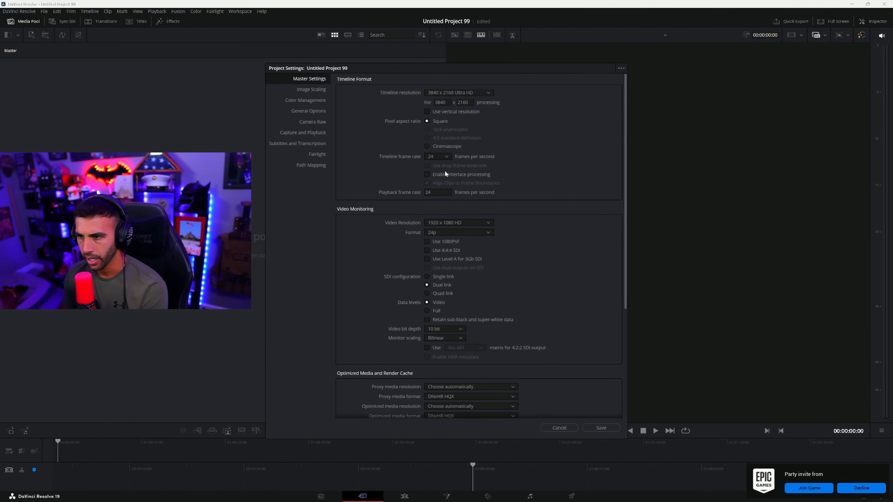
left_click(447, 156)
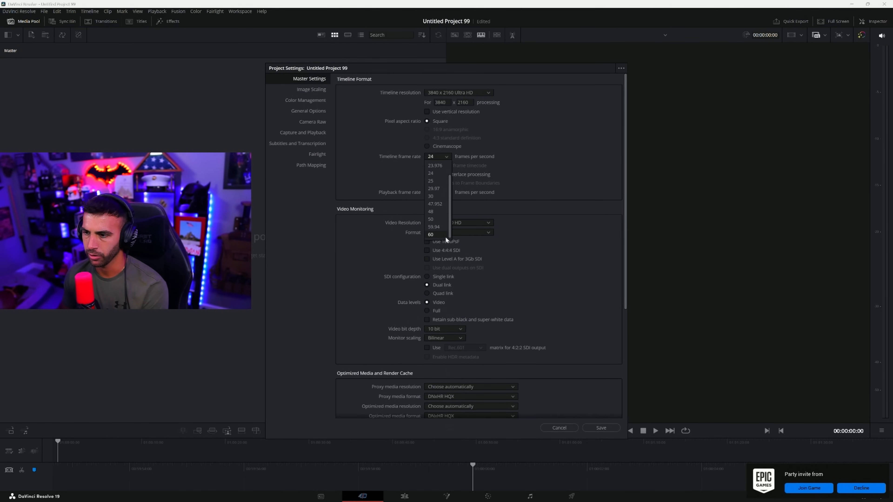
left_click(432, 231)
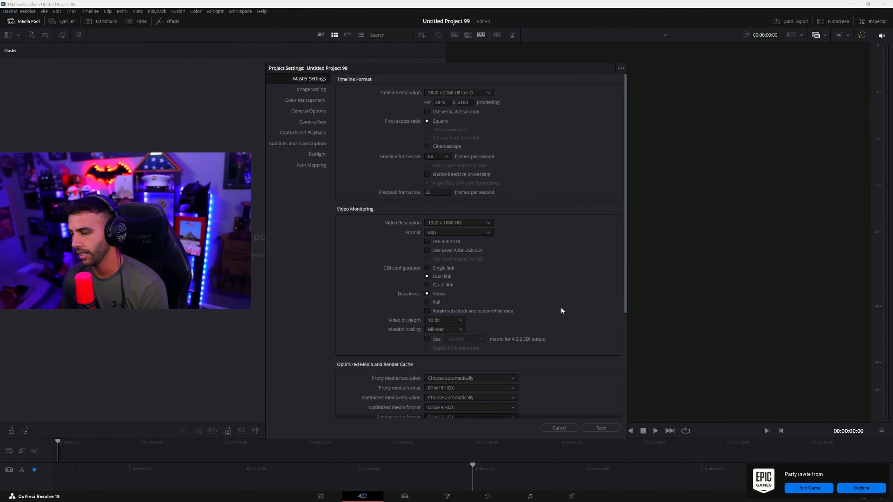
left_click(602, 428)
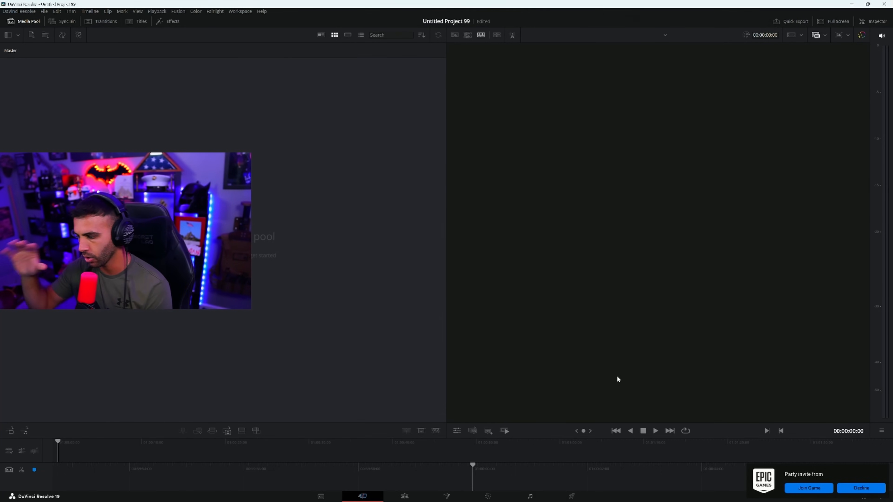
left_click(813, 487)
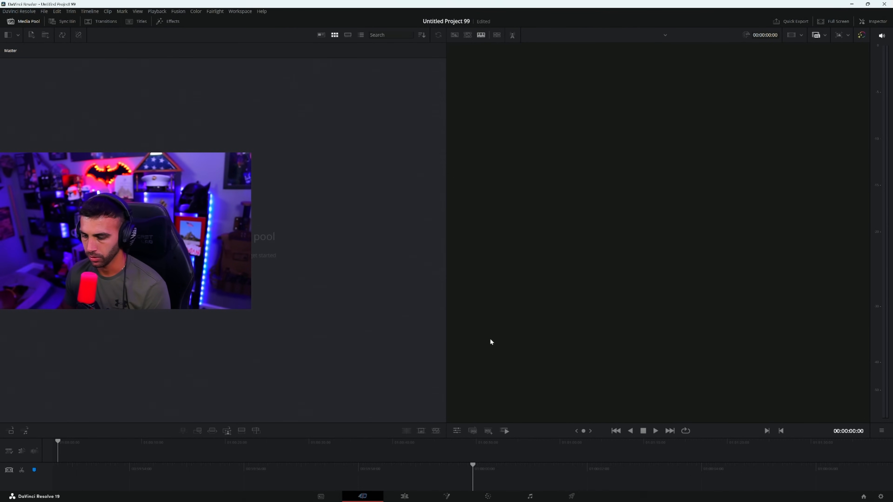
left_click(408, 498)
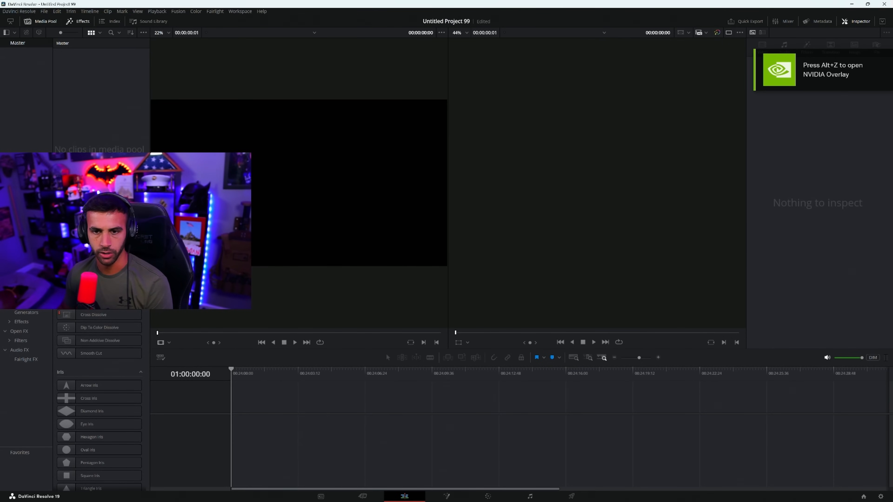
left_click_drag(83, 150, 83, 151)
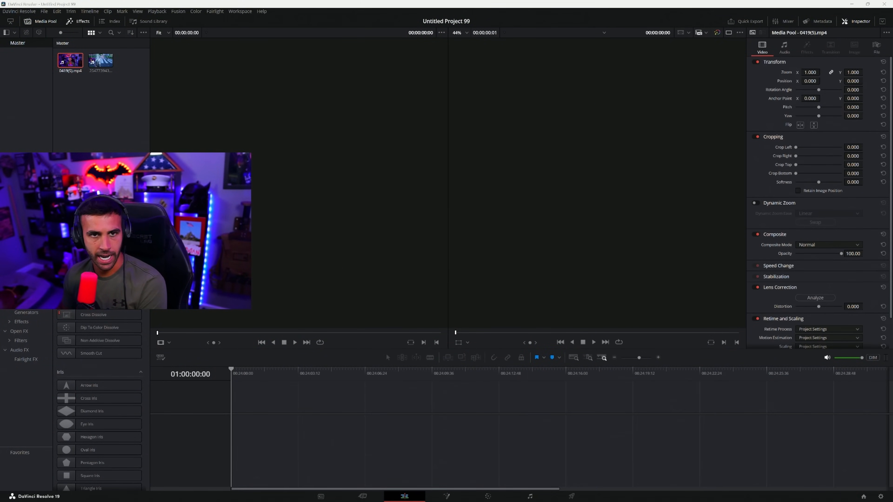
left_click_drag(0, 141, 13, 141)
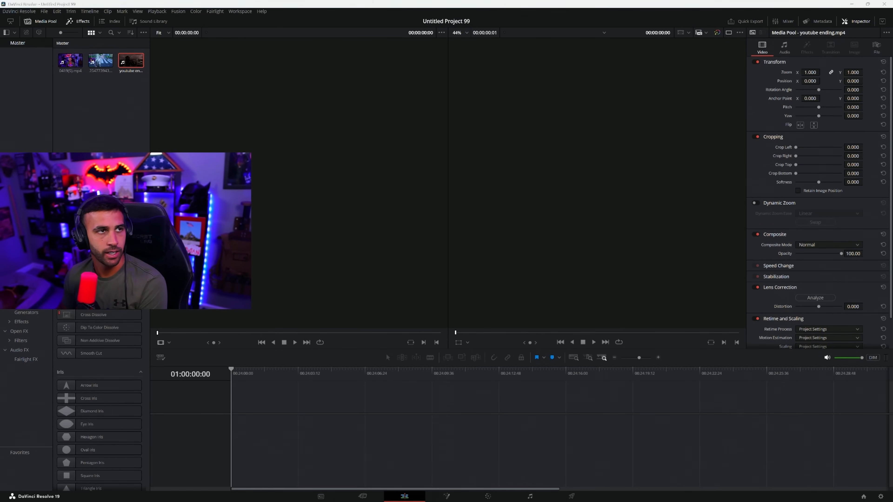
left_click_drag(0, 72, 17, 73)
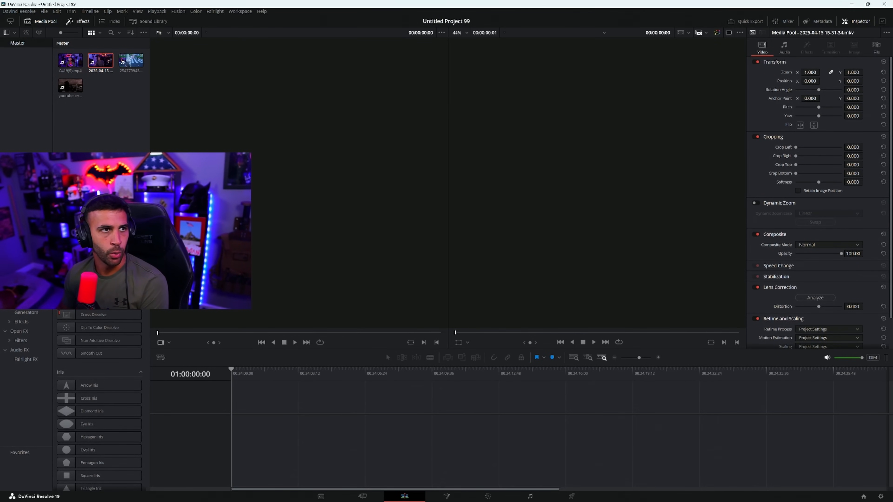
left_click_drag(0, 79, 64, 79)
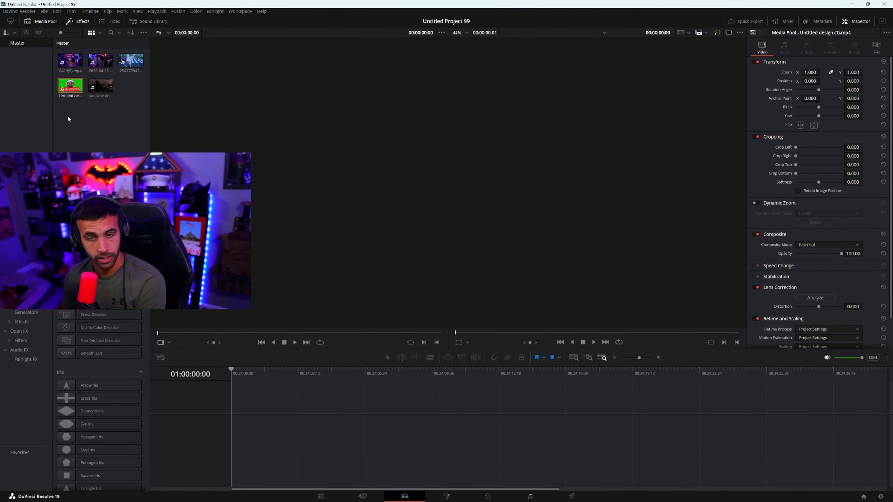
left_click_drag(0, 88, 100, 102)
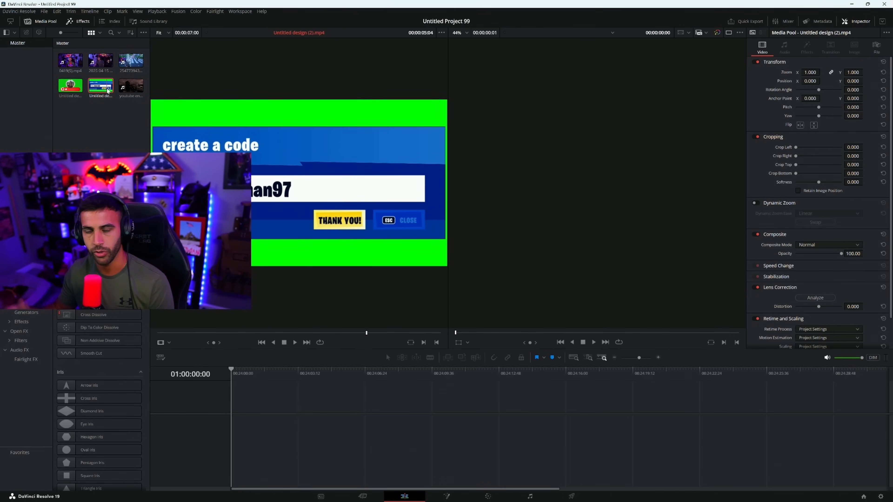
right_click(107, 89)
left_click(62, 145)
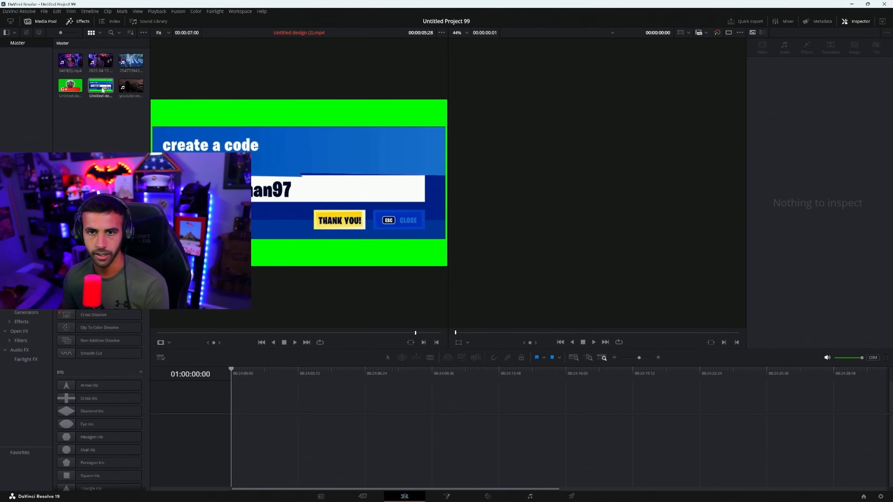
- Place 0419(5).mp4 at the start of a new timeline and raise the volume of its audio on Audio 1
left_click(71, 63)
left_click_drag(71, 63, 233, 426)
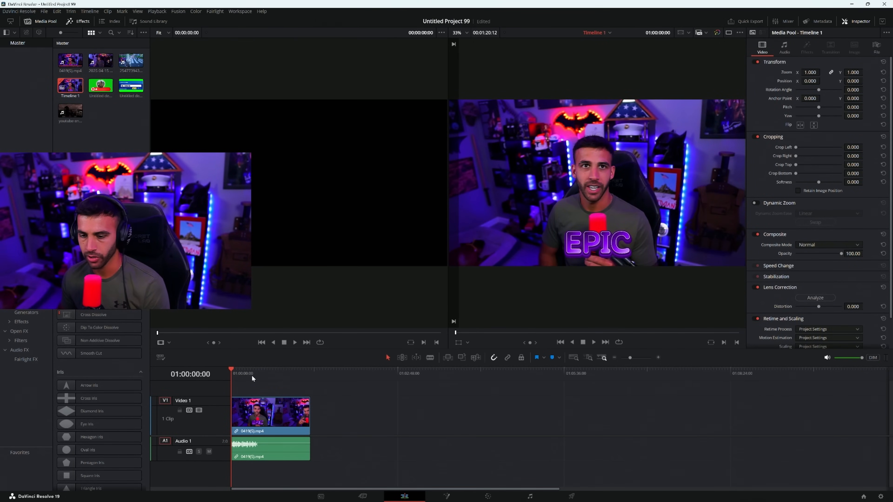
left_click(252, 378)
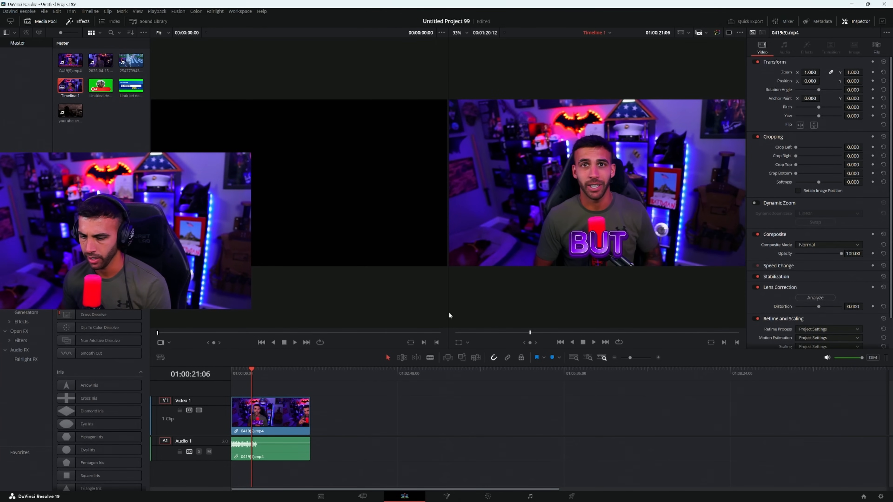
left_click(658, 357)
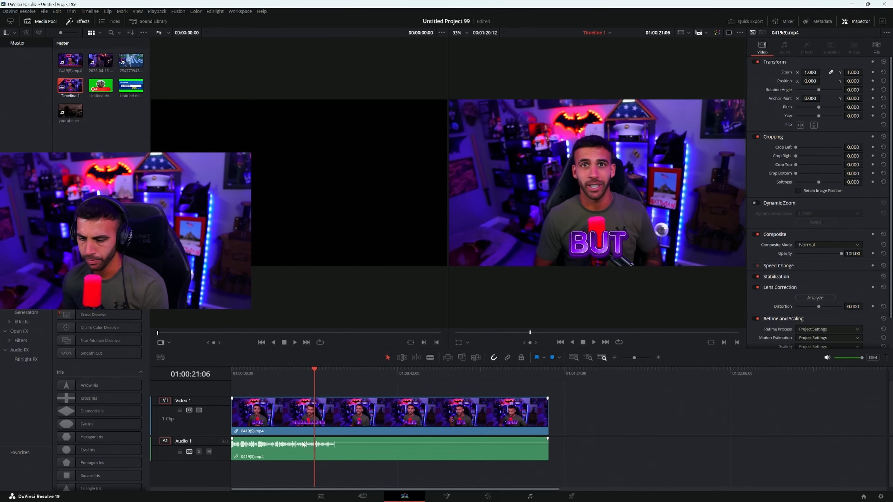
left_click_drag(304, 445, 307, 442)
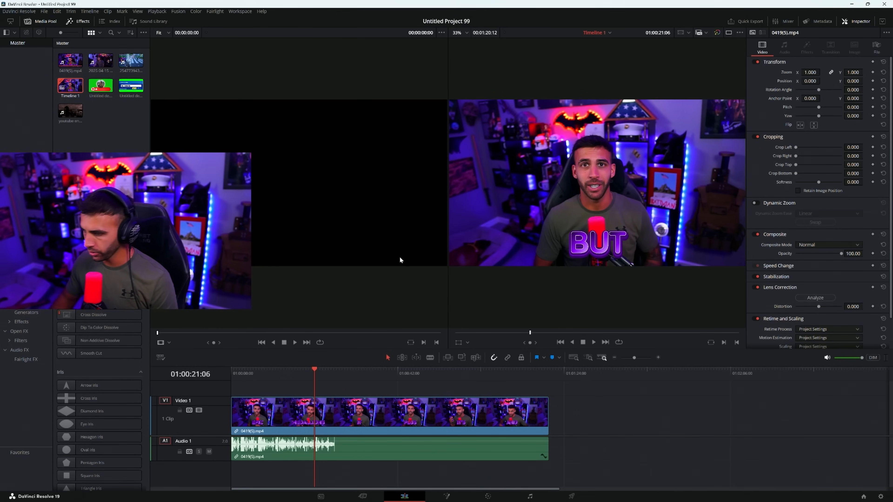
- Split 0419(5).mp4 on Video 1 and its audio at 01:00:13:32, where the caption reads FREAKING
left_click(658, 357)
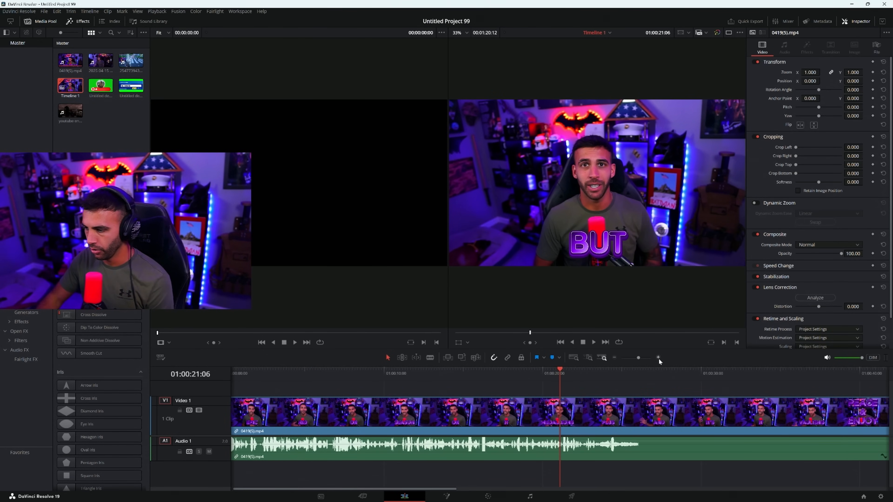
left_click_drag(510, 377, 443, 380)
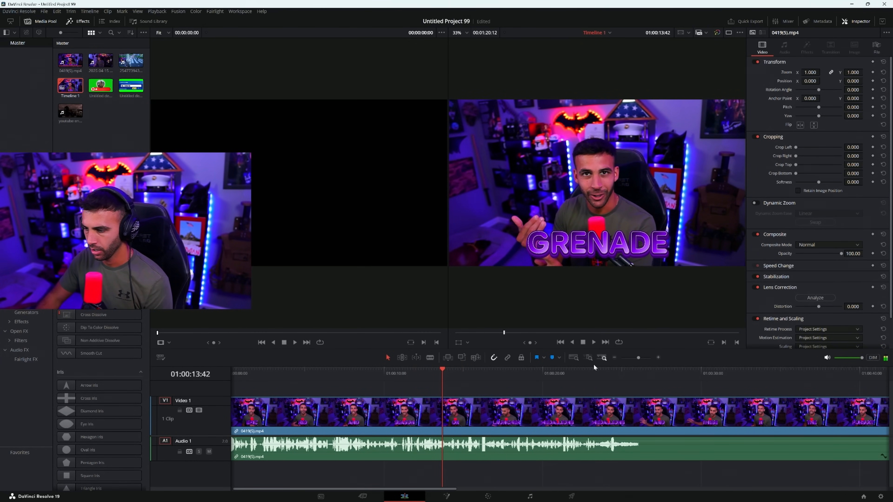
left_click(654, 358)
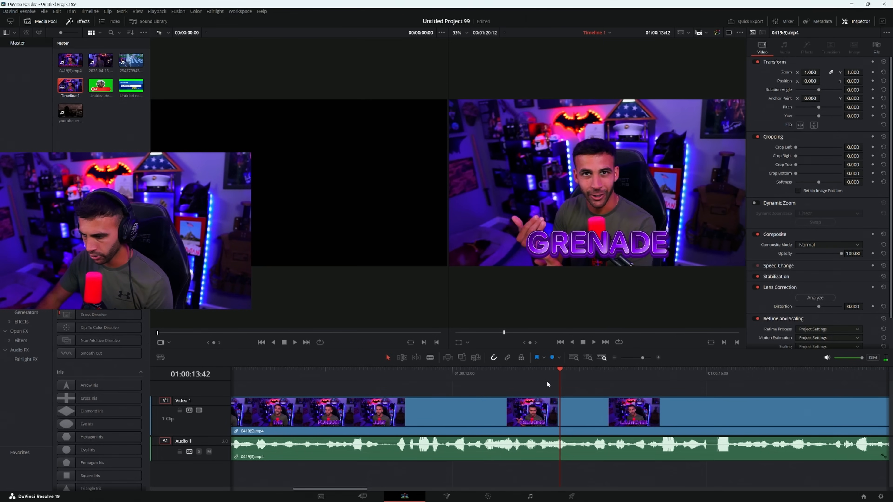
left_click(535, 373)
left_click_drag(535, 373, 549, 373)
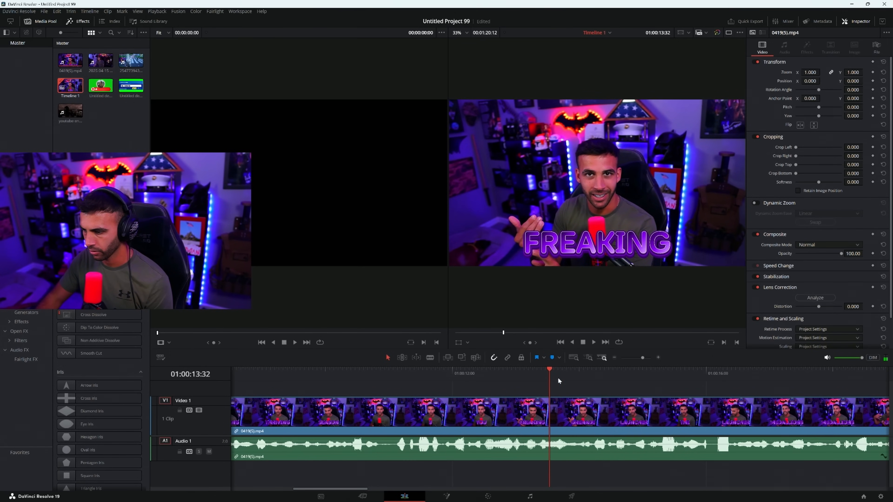
left_click(429, 358)
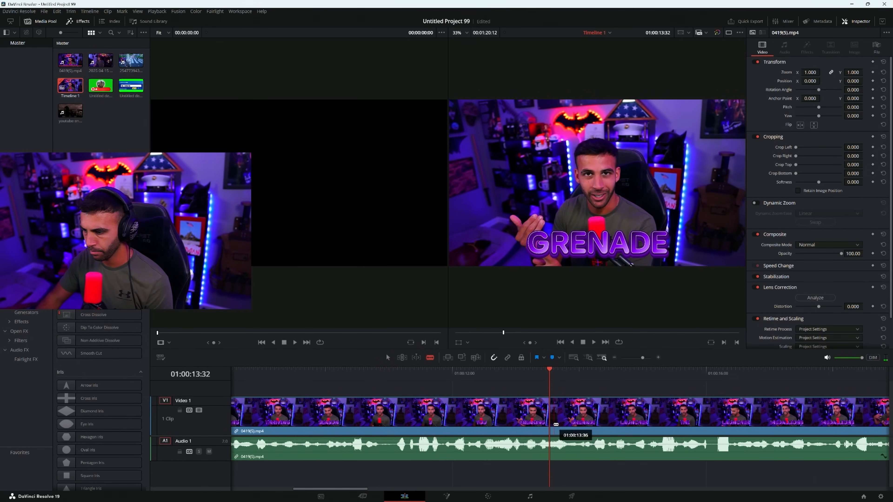
left_click(551, 432)
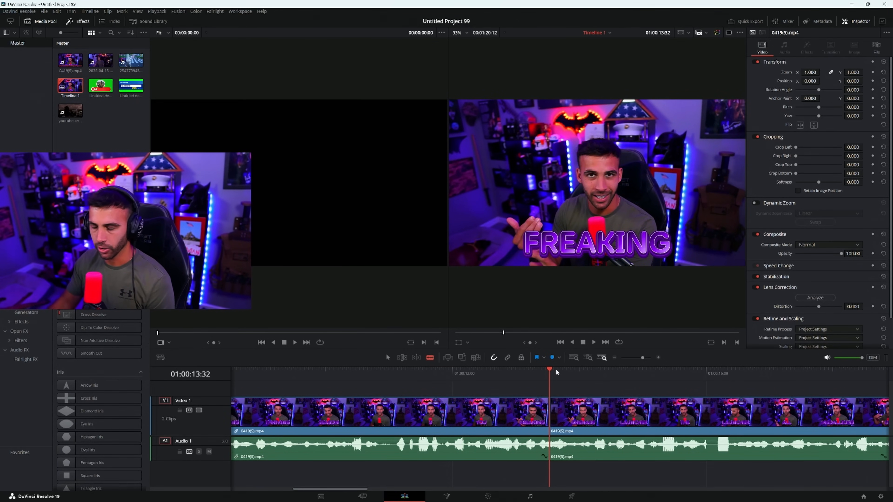
- Split the video and audio a second time at 01:00:15:13 and return to the selection tool
left_click_drag(556, 373, 656, 384)
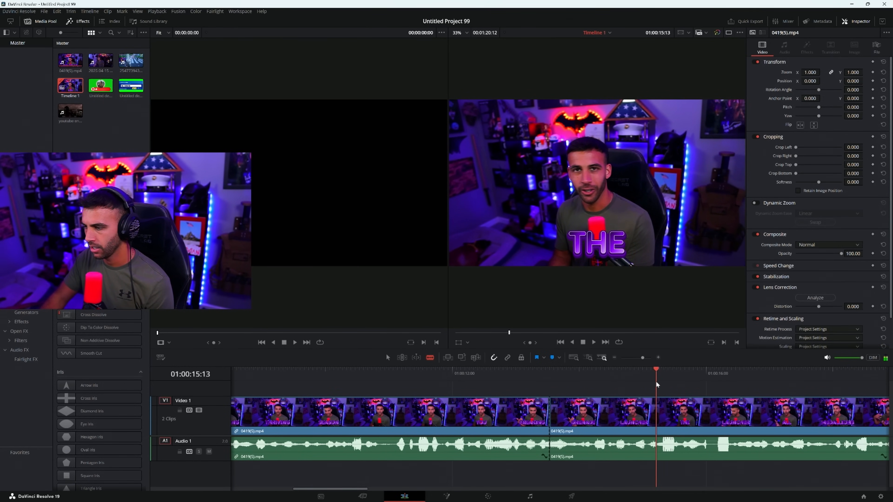
key("ctrl+b")
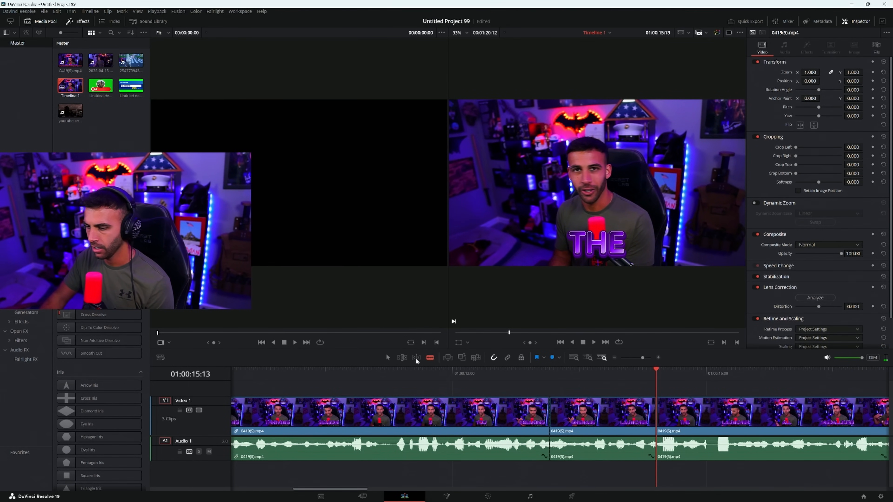
key("a")
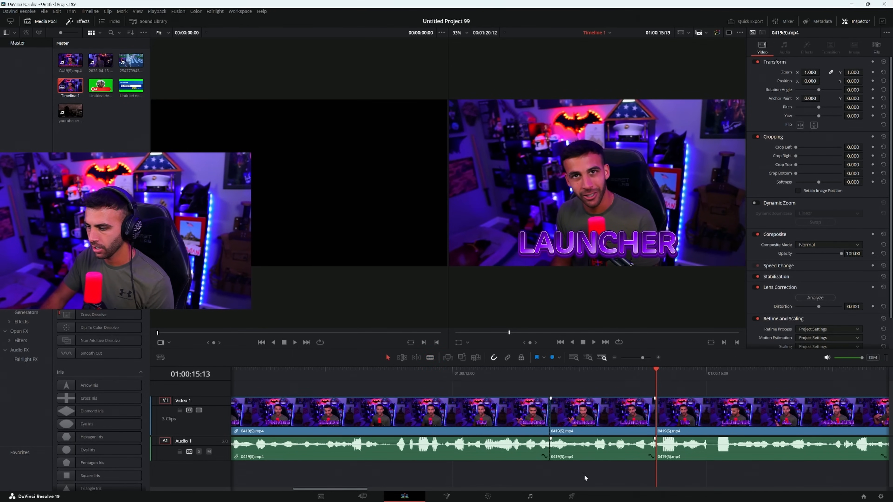
- Move the middle segment's video up a track and its audio to Audio 2, and return both to their original tracks
left_click_drag(588, 414, 588, 395)
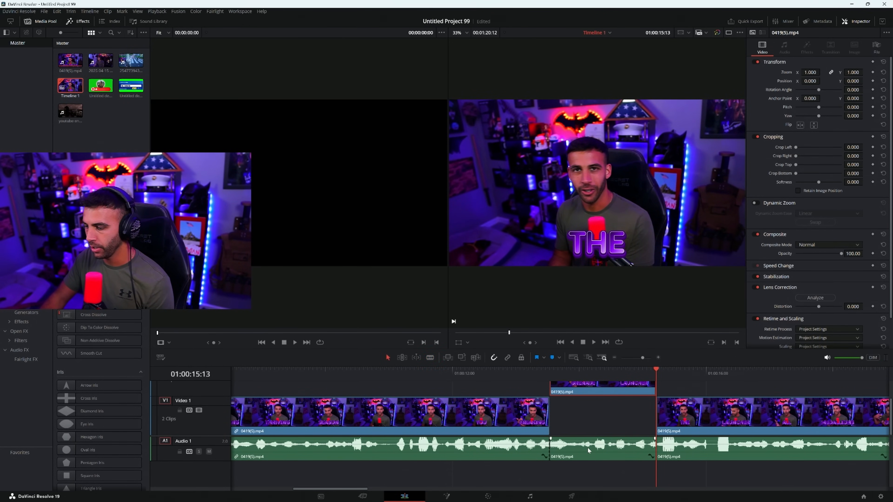
left_click(588, 457)
left_click_drag(588, 457, 588, 469)
left_click_drag(575, 395, 578, 415)
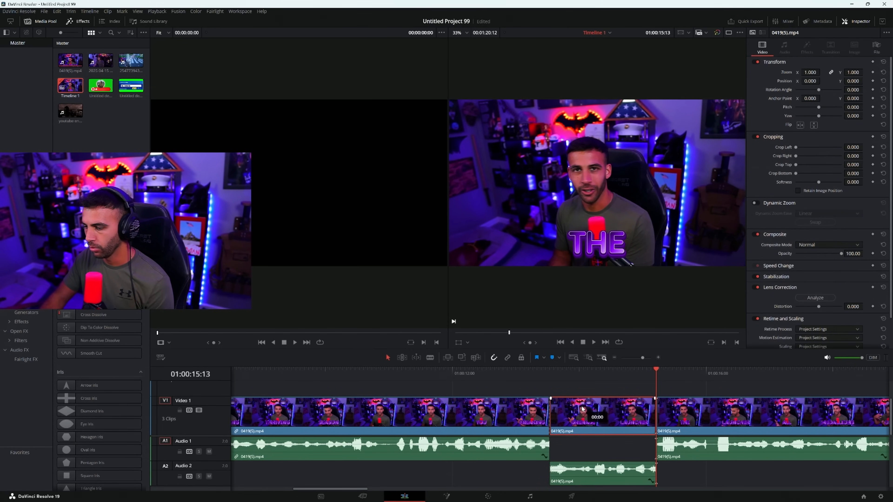
left_click(594, 467)
left_click_drag(593, 466, 567, 453)
key("ctrl+s")
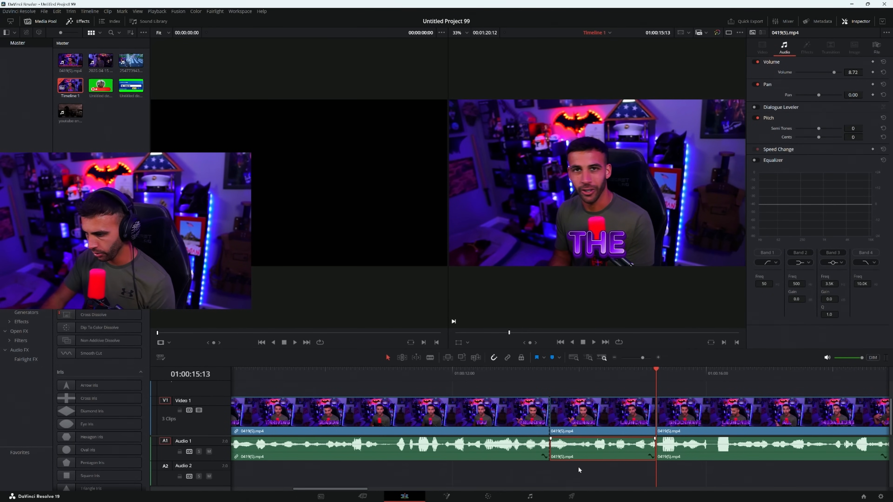
- Cut the middle segment's video and audio from the timeline and move the remaining footage back to close the gap
left_click_drag(577, 473, 611, 404)
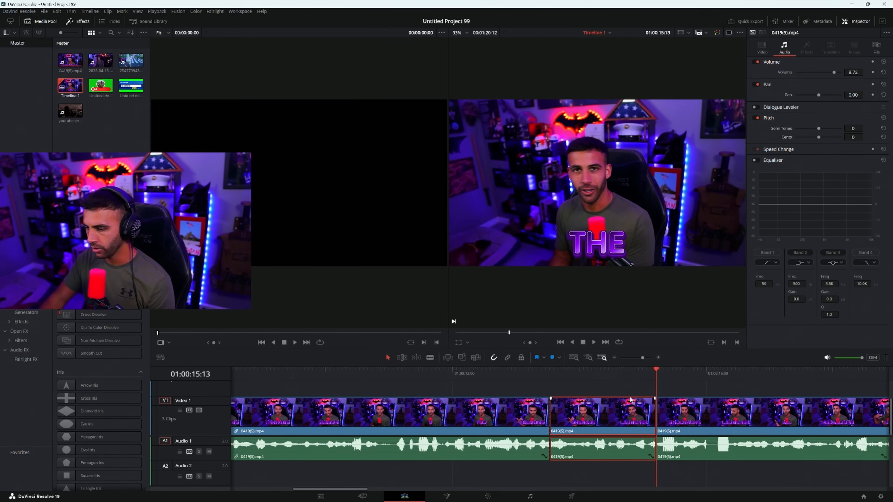
right_click(595, 418)
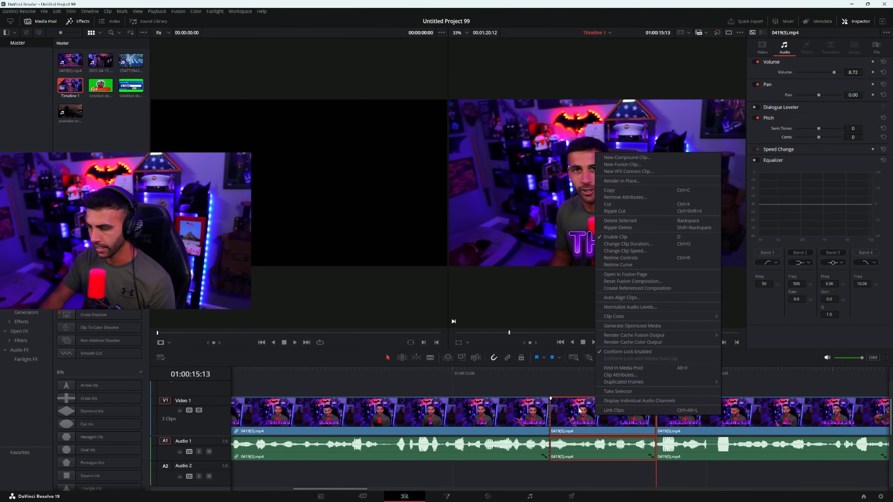
left_click(625, 205)
left_click_drag(636, 405, 725, 452)
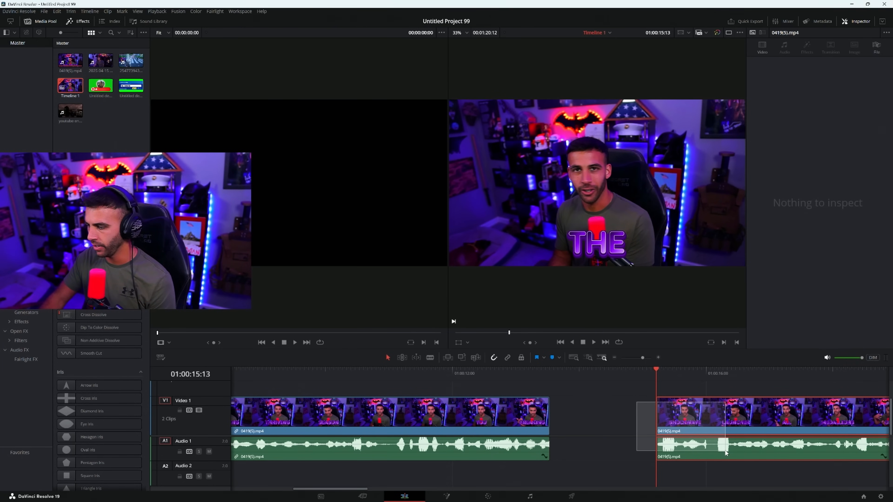
left_click_drag(725, 453, 619, 412)
- Play across the new join to check the cut, and park the playhead at 01:00:13:41 on the SHOCKWAVE caption
left_click(535, 368)
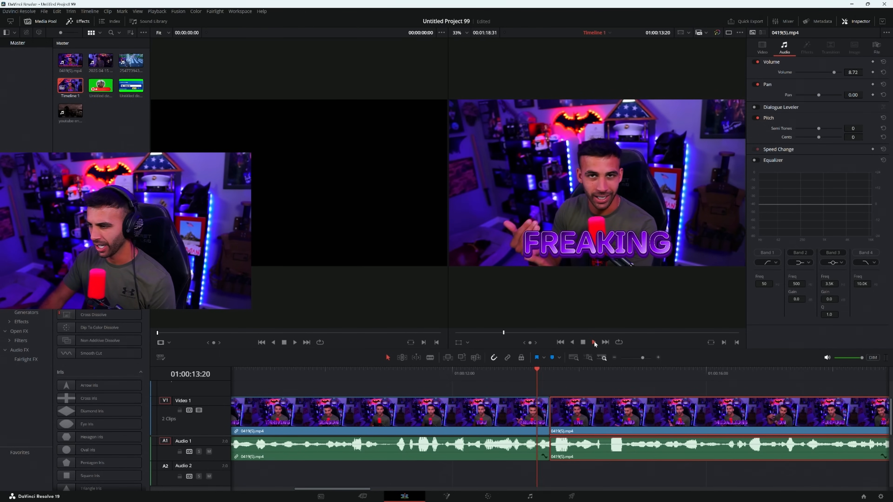
left_click(594, 341)
left_click(528, 375)
left_click(480, 366)
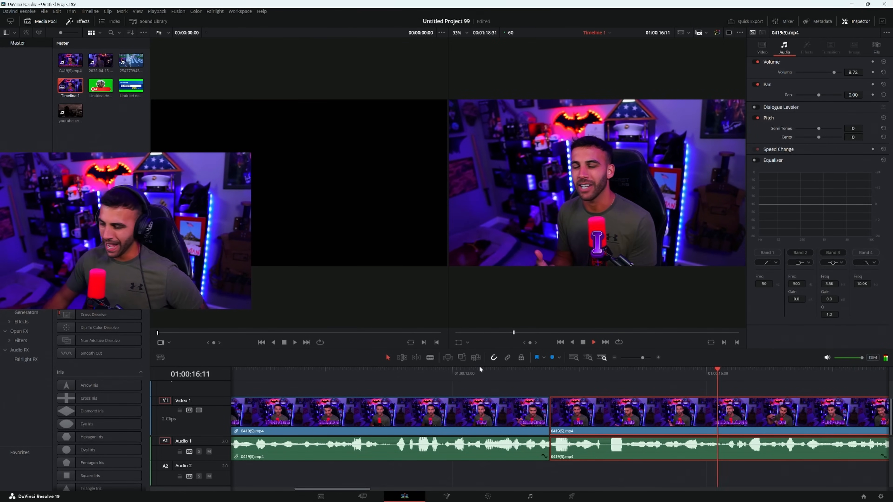
left_click(583, 342)
left_click(556, 371)
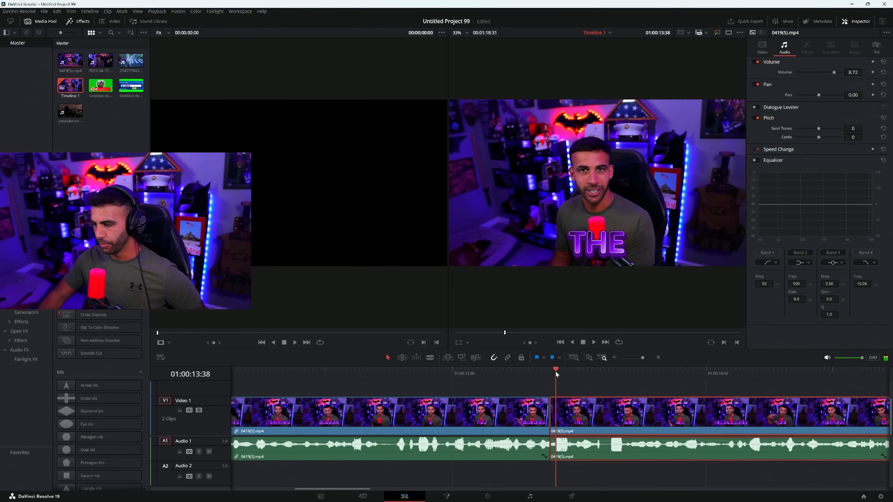
left_click_drag(555, 370, 559, 369)
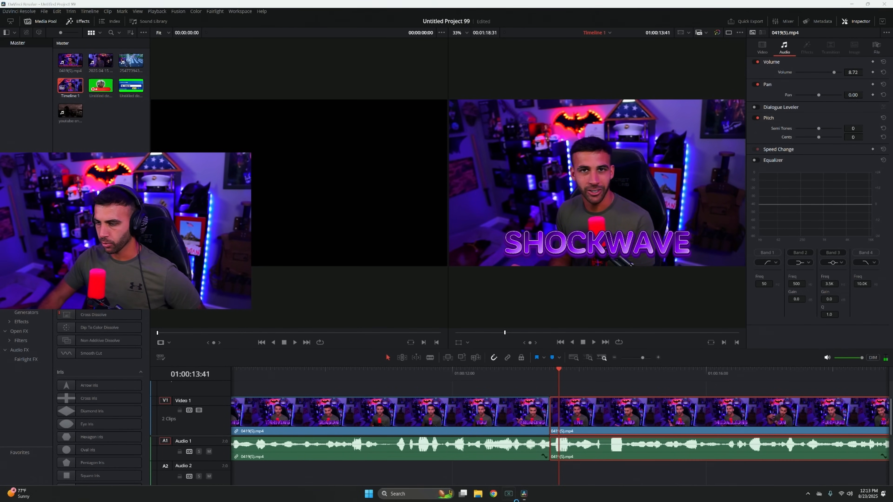
- Switch to the web browser, go to canva.com and open the green-background Batman design named 8
left_click(509, 494)
left_click(161, 23)
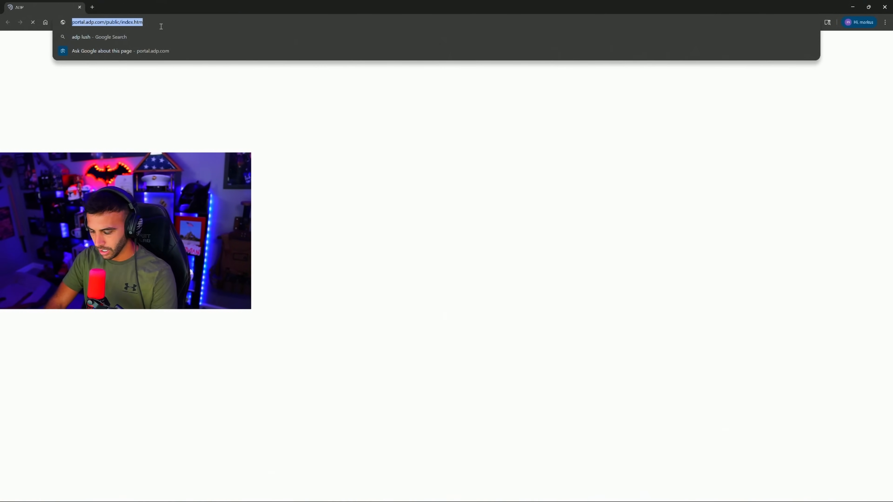
type("canva.com")
key("Return")
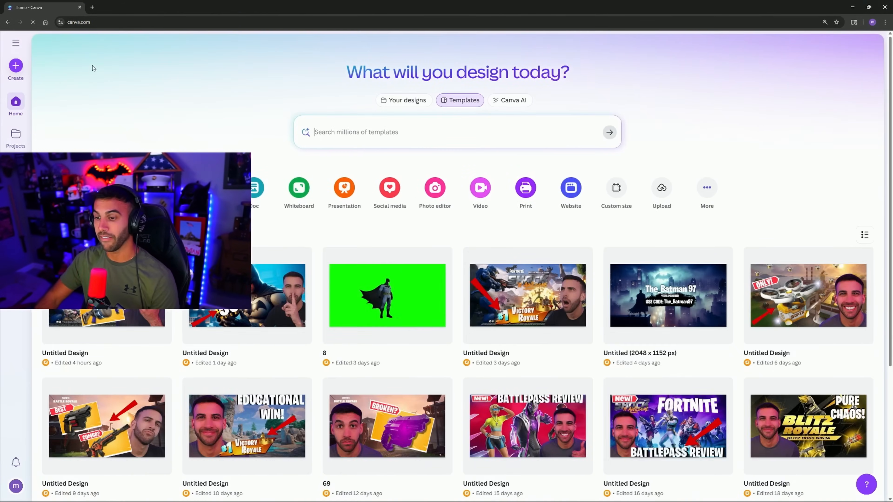
left_click(400, 296)
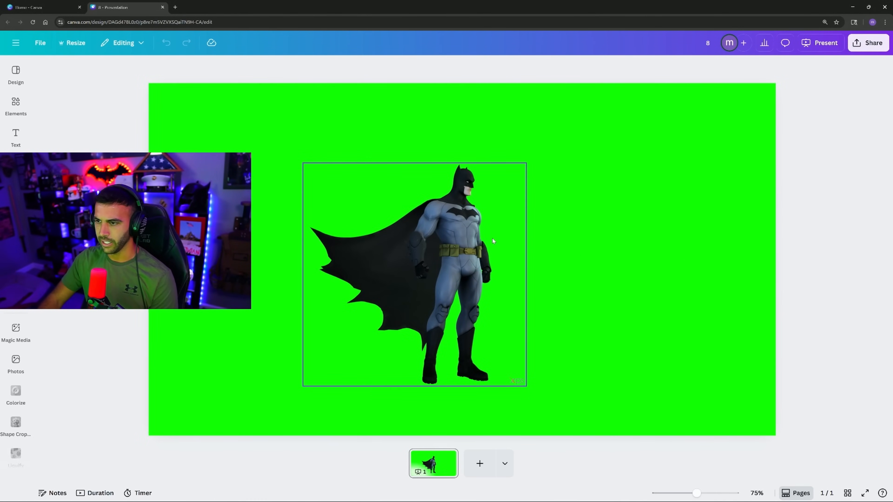
- Replace the Batman figure with the uploaded grenade launcher image, placed near the centre of the green background
left_click(489, 241)
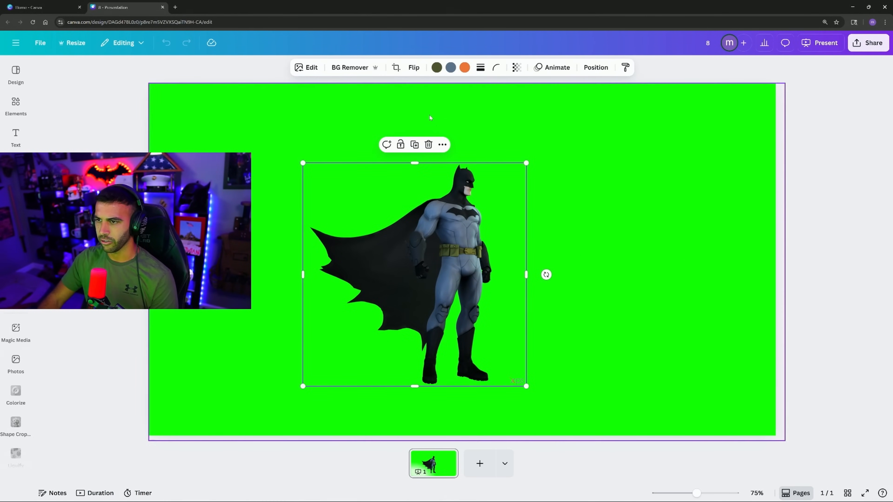
left_click(428, 145)
left_click(16, 168)
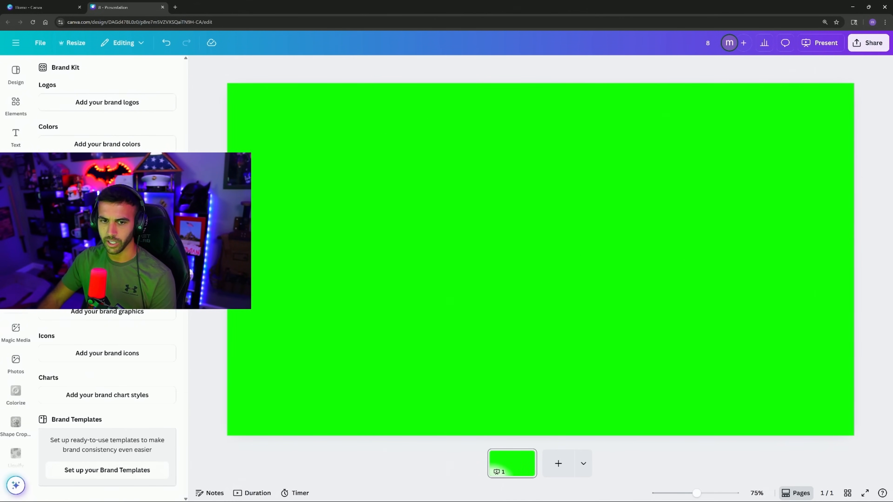
left_click(16, 199)
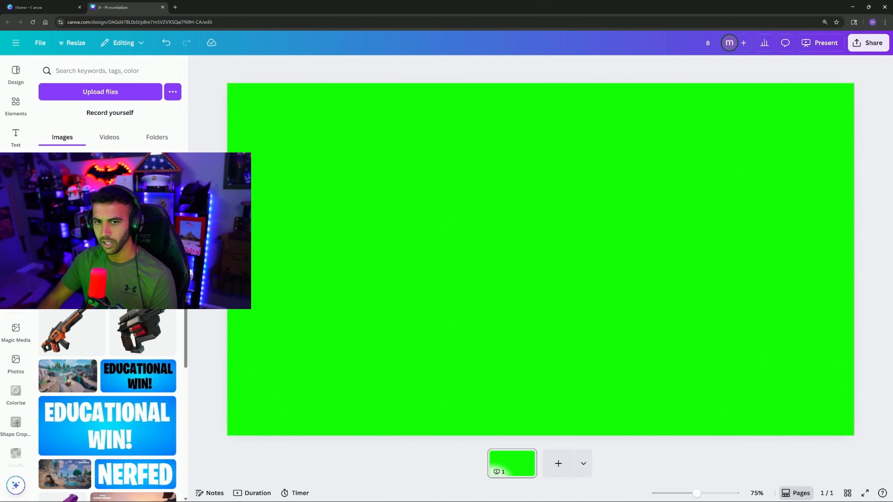
left_click_drag(144, 246, 544, 243)
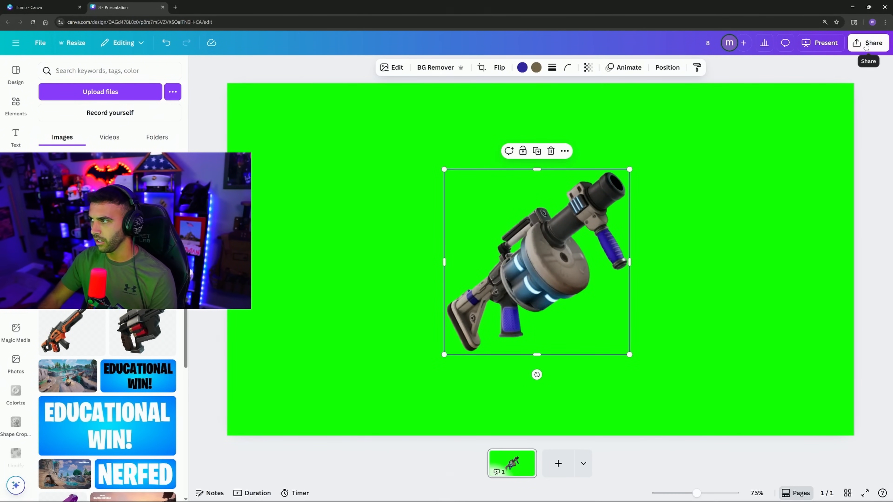
- Download the grenade launcher design as a JPG
left_click(865, 46)
left_click(735, 220)
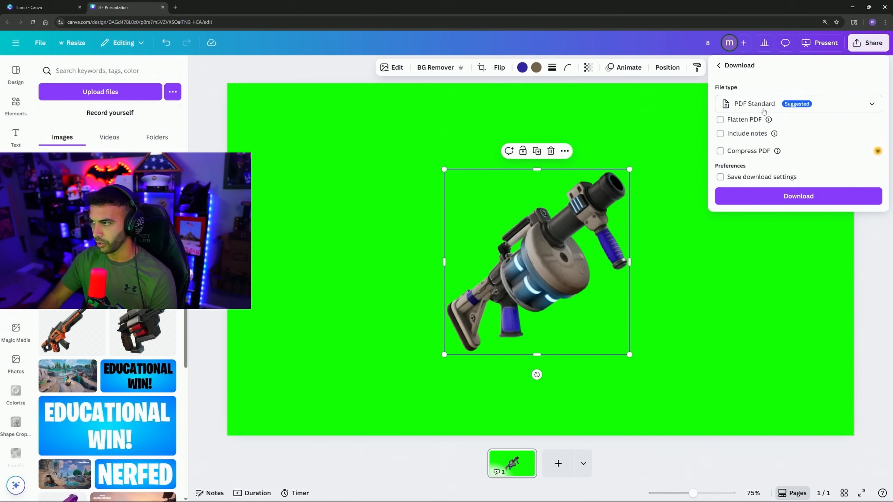
left_click(773, 104)
left_click(775, 234)
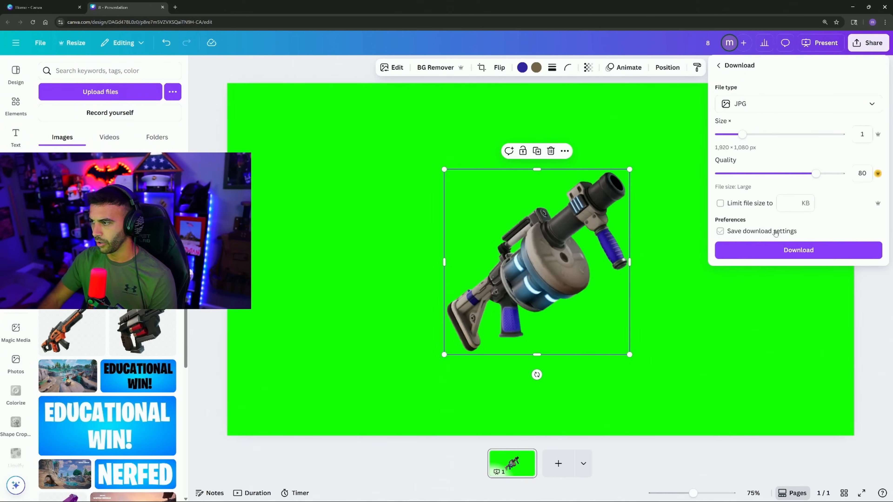
left_click(787, 249)
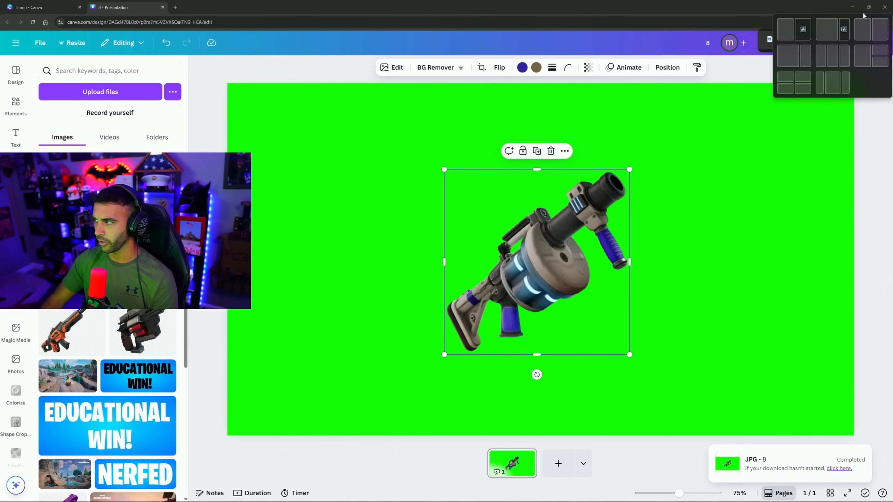
- Switch back to DaVinci Resolve and import the downloaded 8 (17).jpg into the media pool
left_click(868, 7)
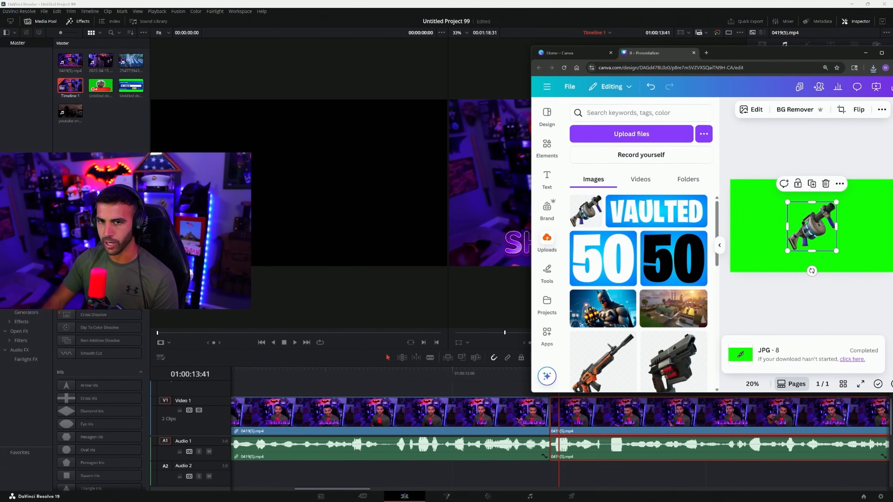
left_click(795, 66)
left_click(793, 66)
left_click_drag(791, 56, 659, 57)
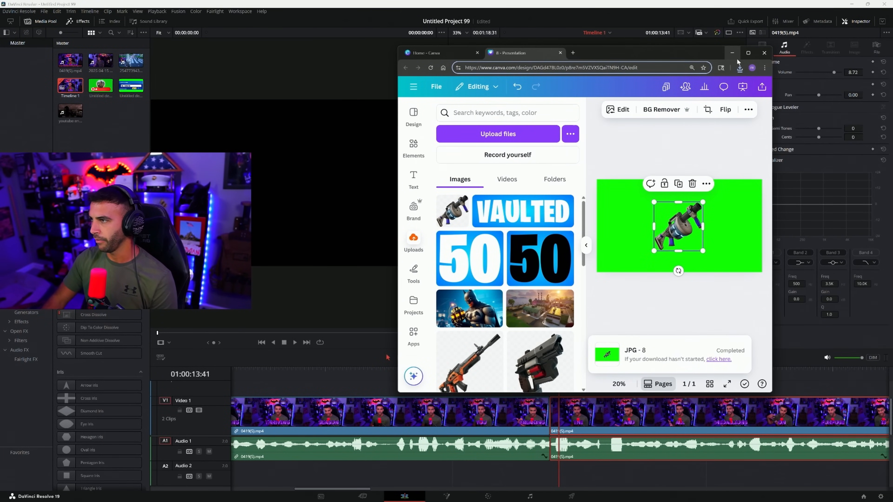
left_click(736, 56)
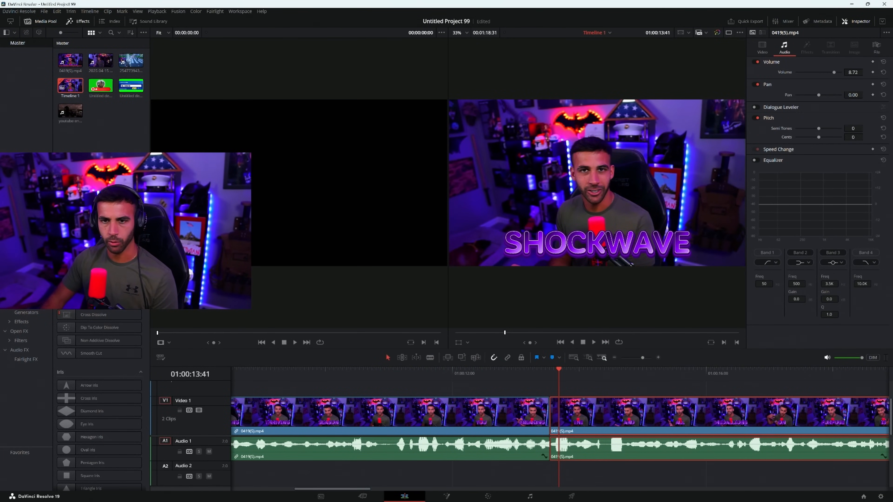
left_click_drag(0, 147, 93, 146)
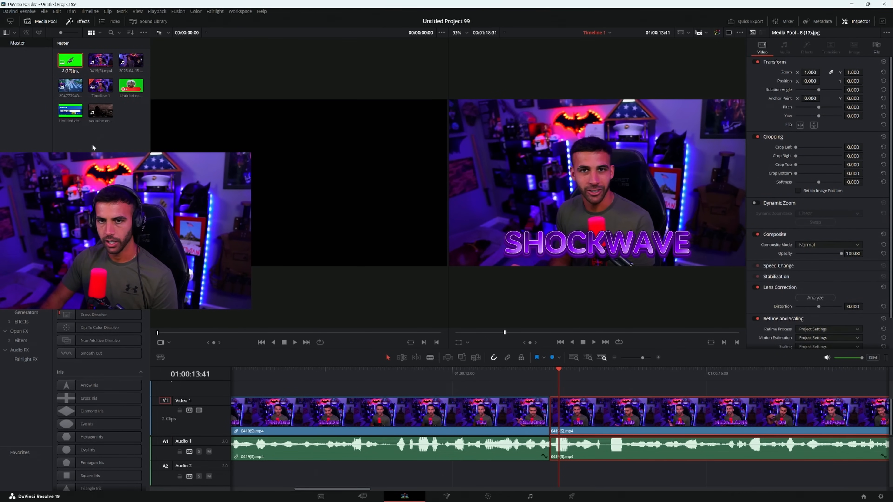
- Place 8 (17).jpg on a new video track above the second clip, starting at the playhead at 01:00:13:41
left_click(71, 58)
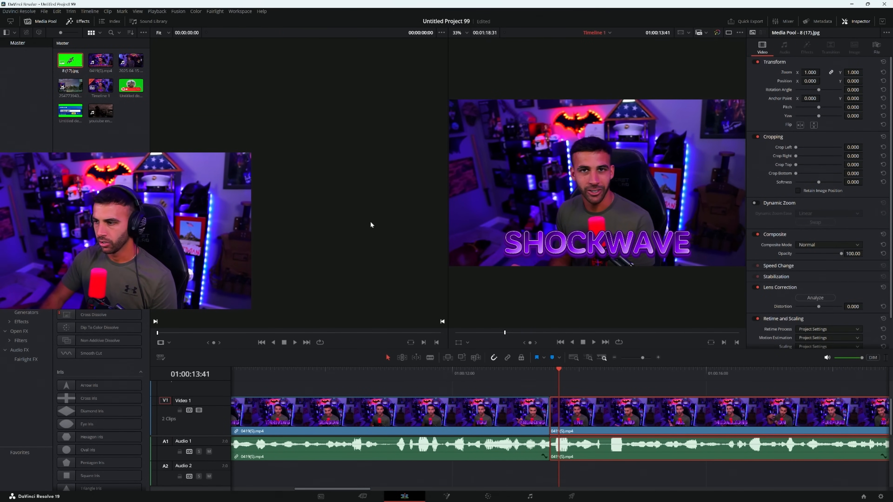
double_click(70, 60)
left_click_drag(69, 60, 593, 401)
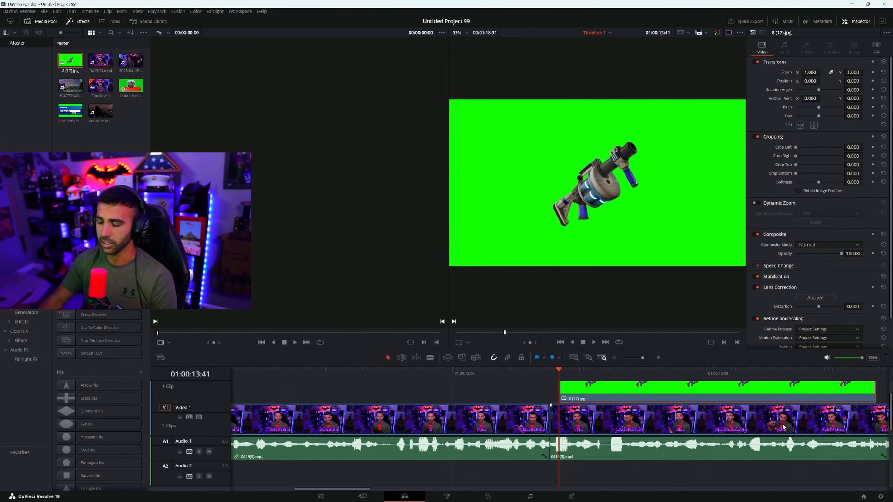
- Place the playhead at 01:00:14:39, over the grenade launcher image on Video 2
scroll(629, 392, "up", 2)
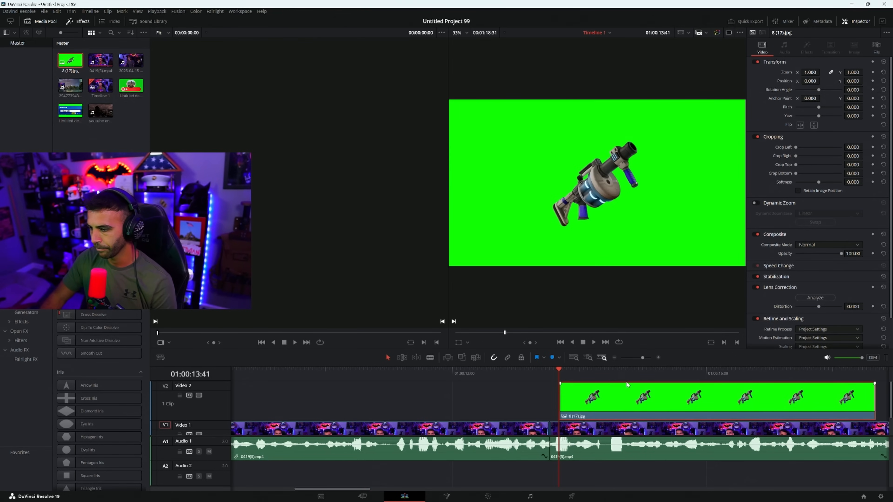
left_click(615, 375)
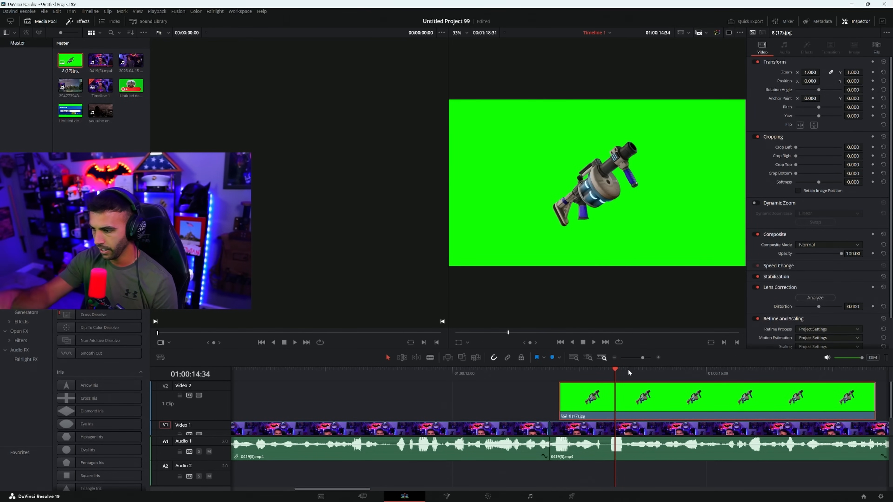
key("Right")
key("Right")
left_click_drag(603, 370, 620, 368)
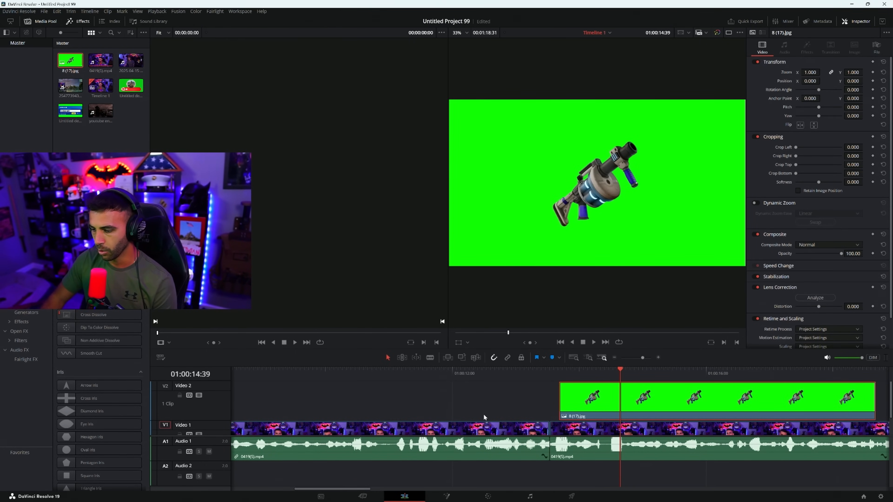
- On the Color page, add an alpha output and connect node 01's alpha output to it
left_click(495, 497)
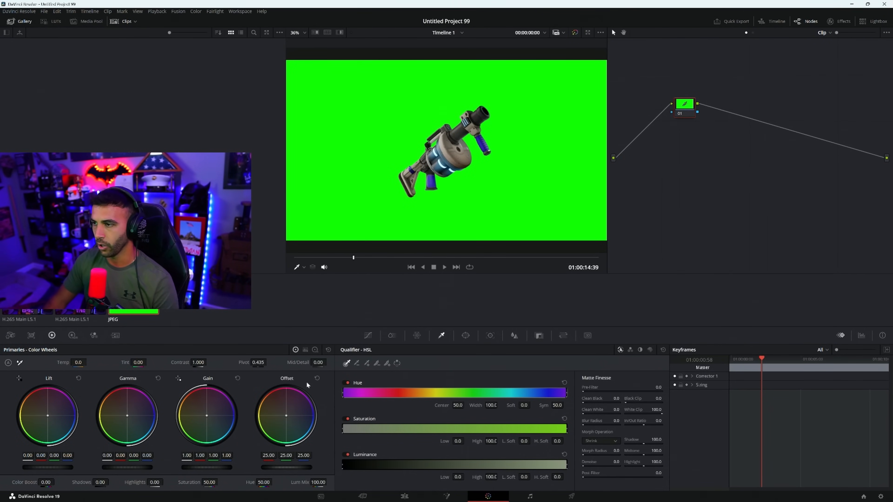
right_click(727, 135)
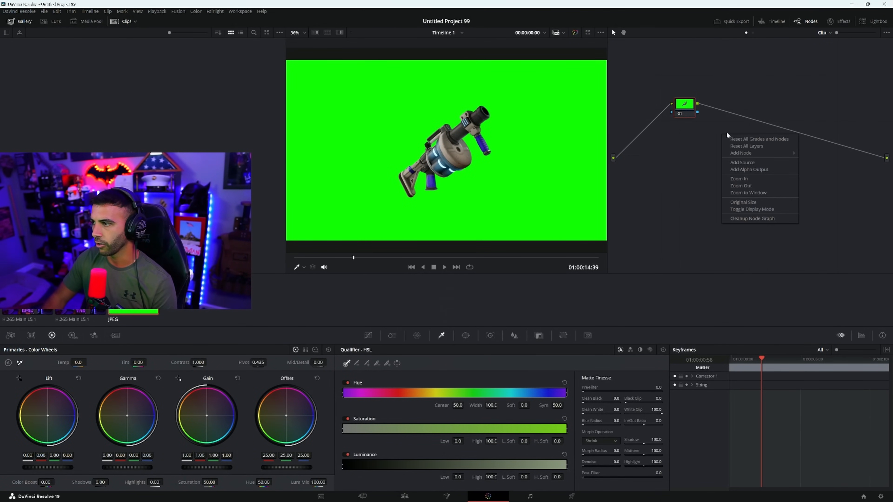
left_click(765, 170)
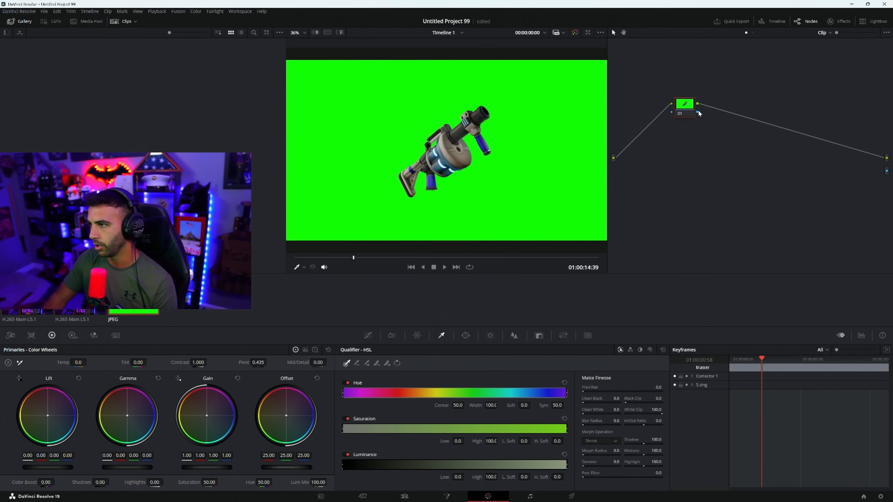
left_click_drag(698, 112, 737, 129)
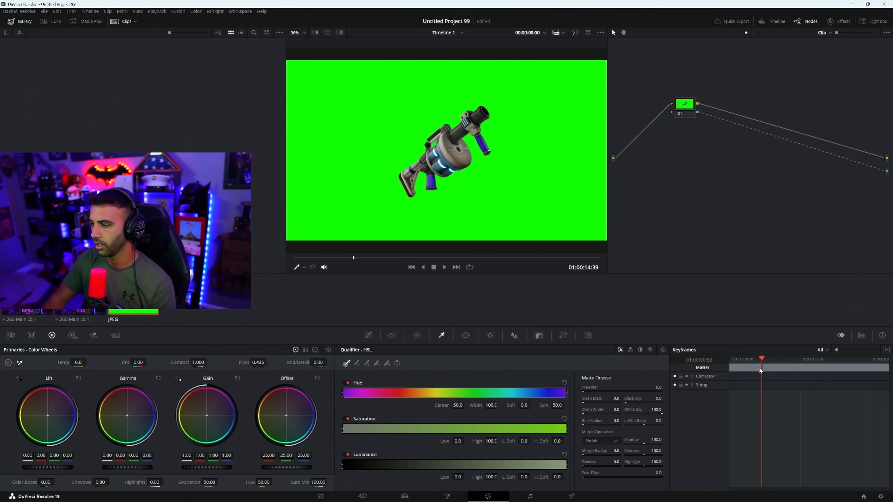
- Key out the green background with the 3D qualifier by sampling the green and inverting the selection
left_click(650, 350)
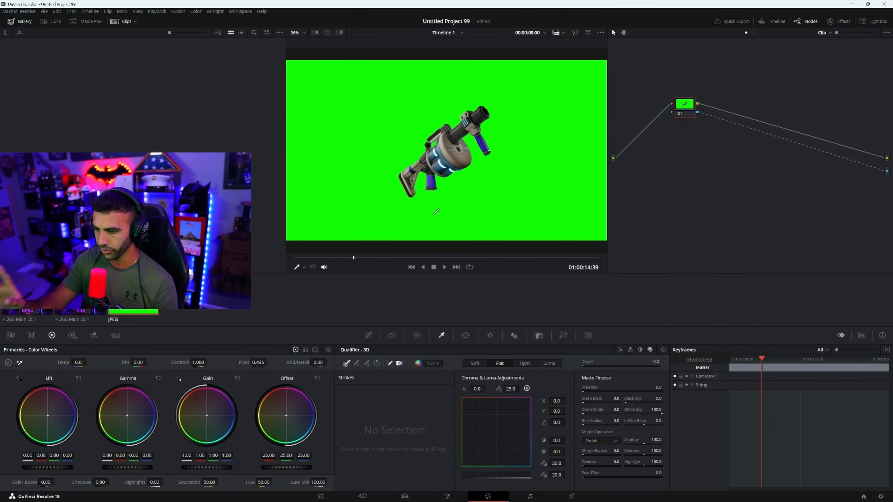
left_click(437, 212)
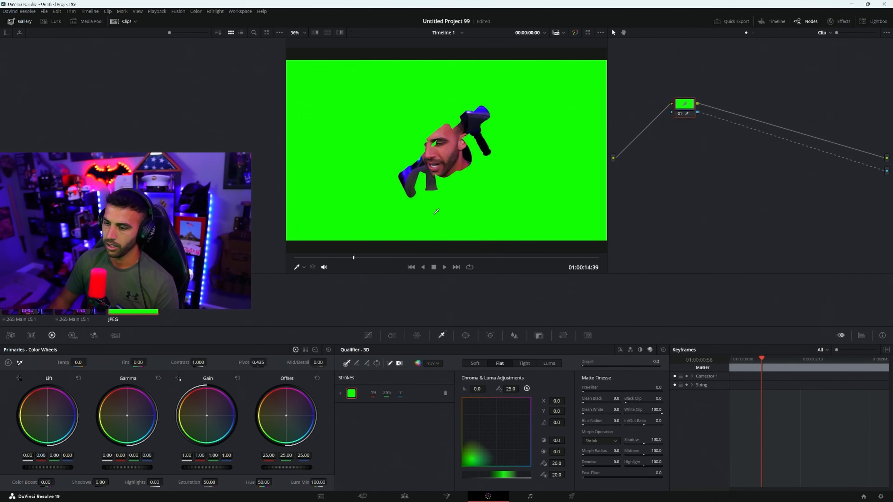
left_click(376, 365)
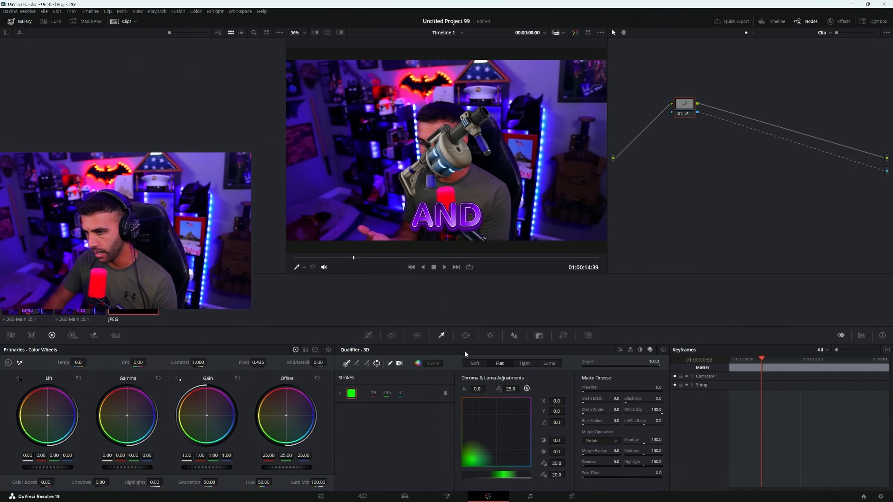
- Return to the Edit page and convert the keyed grenade launcher image into a new Fusion clip
left_click(404, 496)
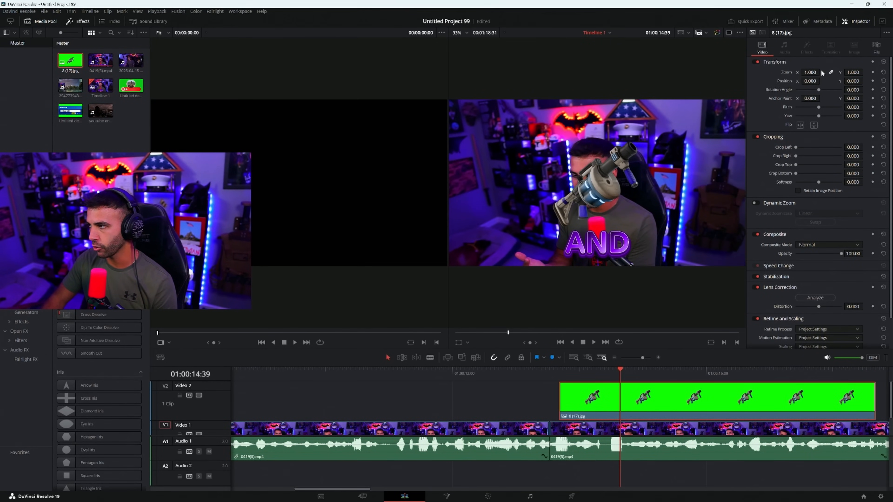
mouse_move(811, 73)
left_mouse_down()
mouse_move(818, 72)
mouse_move(793, 73)
mouse_move(826, 73)
mouse_move(783, 72)
mouse_move(853, 72)
mouse_move(786, 73)
mouse_move(817, 73)
left_mouse_up()
double_click(791, 73)
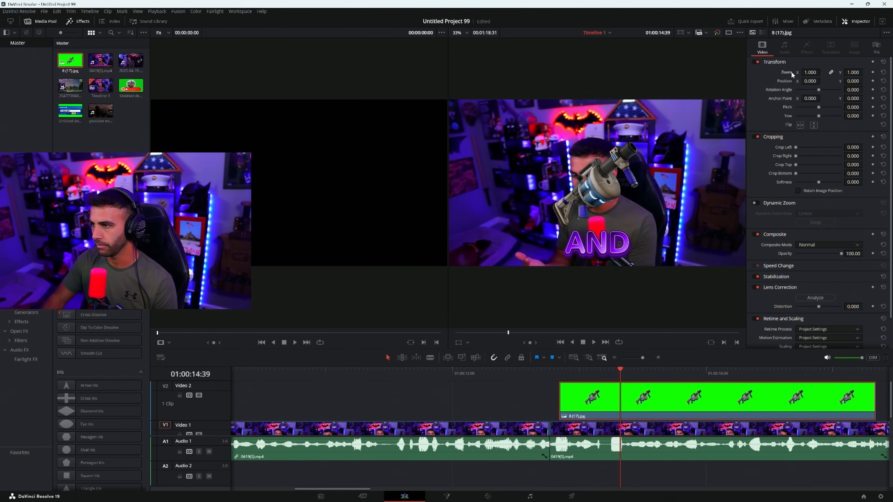
right_click(597, 399)
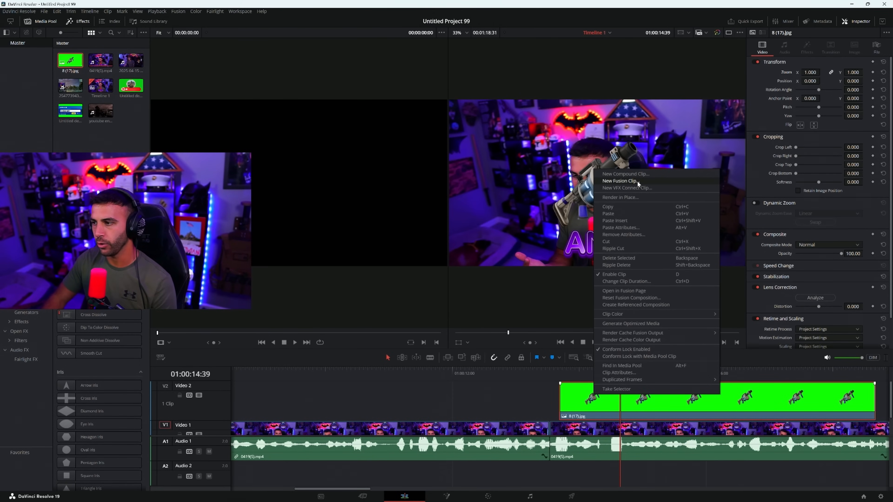
left_click(619, 180)
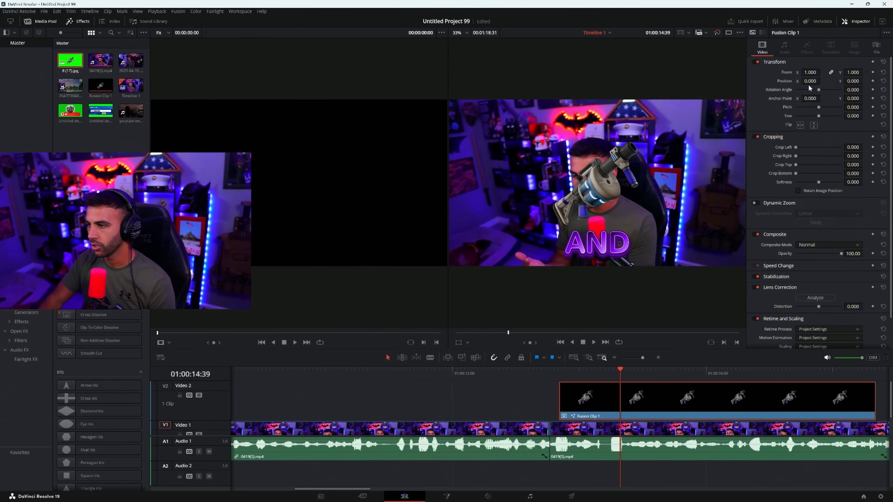
- Set the Fusion clip's zoom to 1.140 and position X to -1074, and trim its end to 01:00:14:35
left_click_drag(812, 72, 809, 95)
left_click_drag(569, 372, 616, 380)
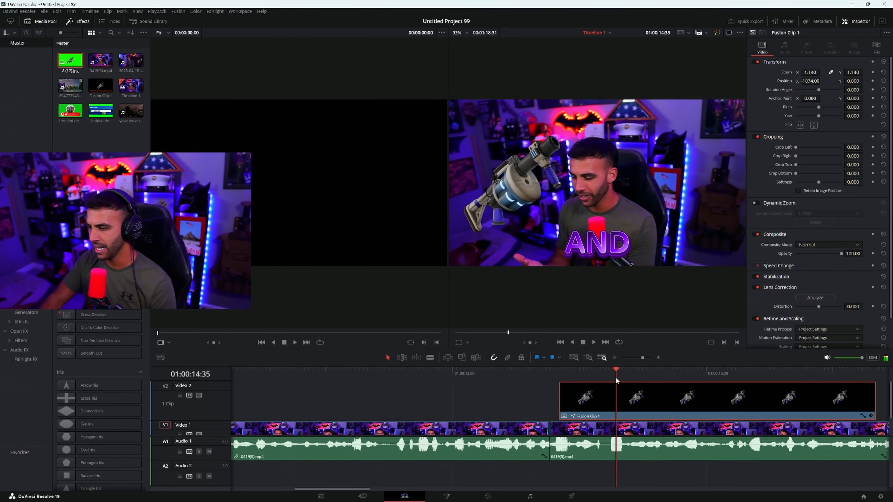
left_click_drag(874, 401, 615, 390)
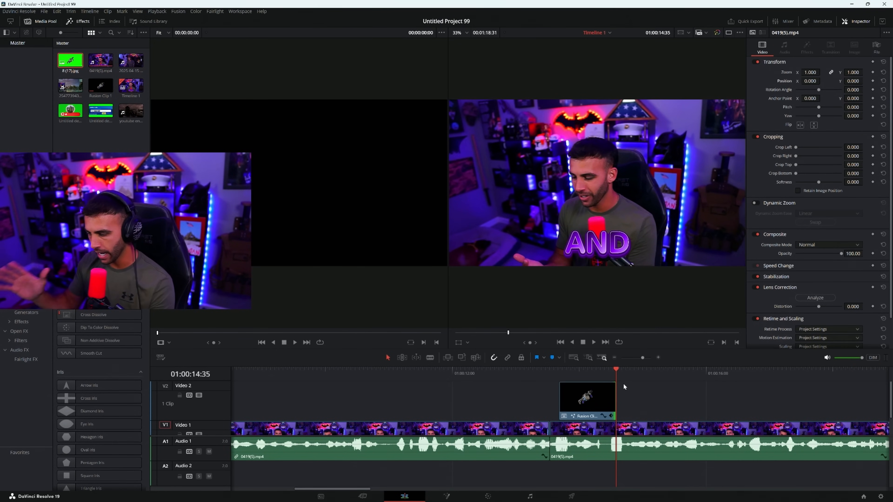
left_click(602, 395)
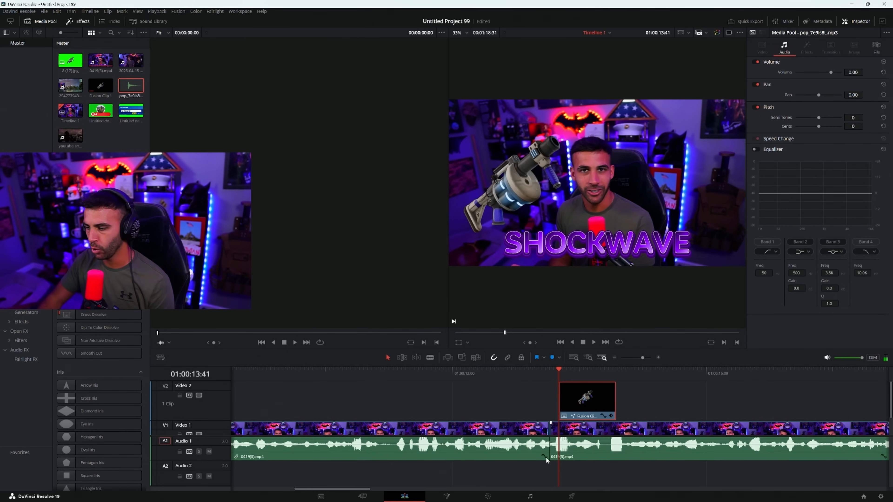
- Switch to the browser, maximize it and load Google in place of the Canva home page
left_click(532, 497)
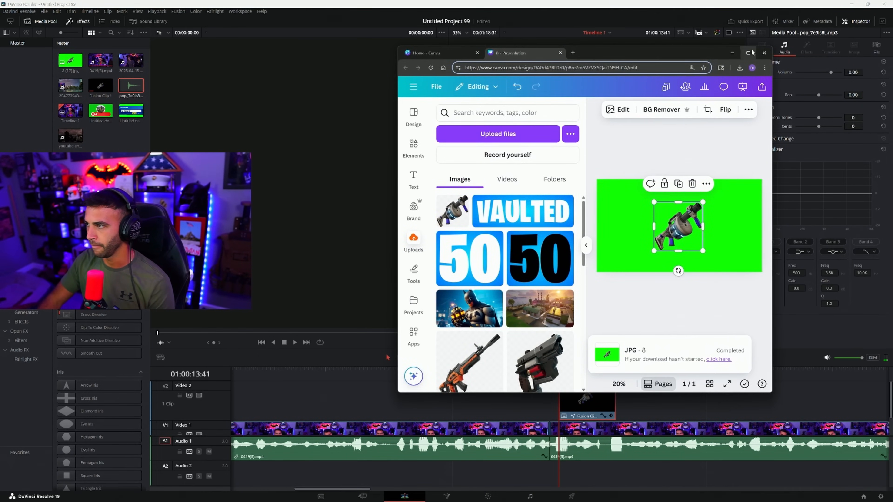
left_click(748, 53)
left_click(28, 7)
left_click(93, 22)
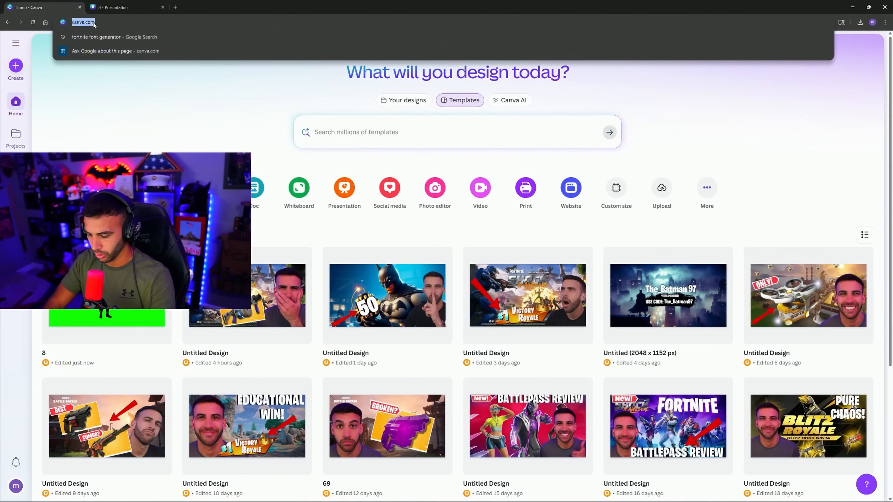
type("google")
key("Return")
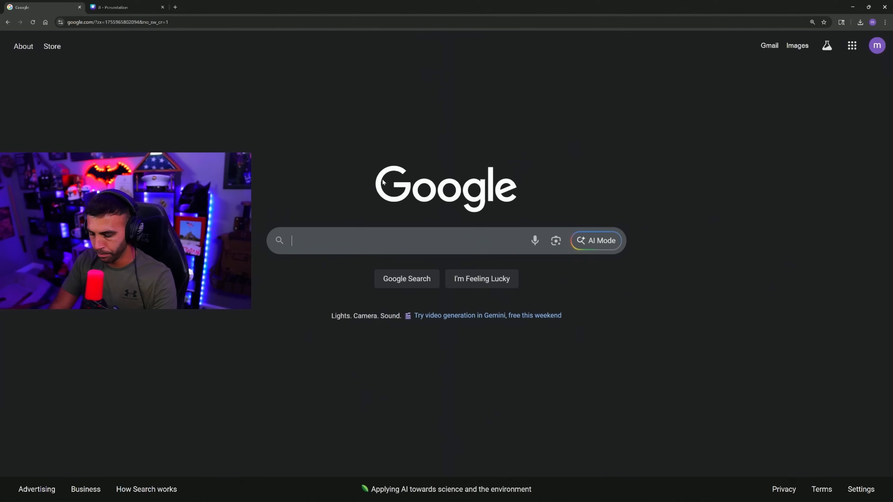
- Search Google for "POP NOISE MEME", open the Myinstants Pop SFX page and play the sound
type("POP NOIS")
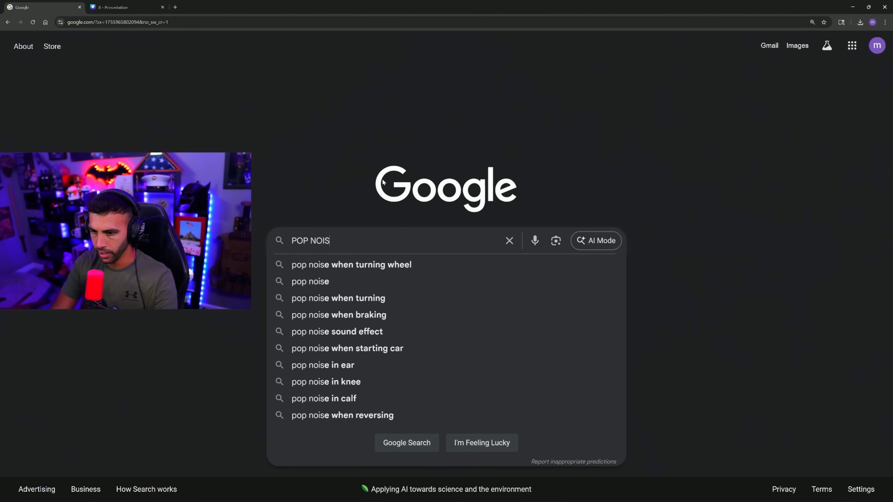
type("E MEM")
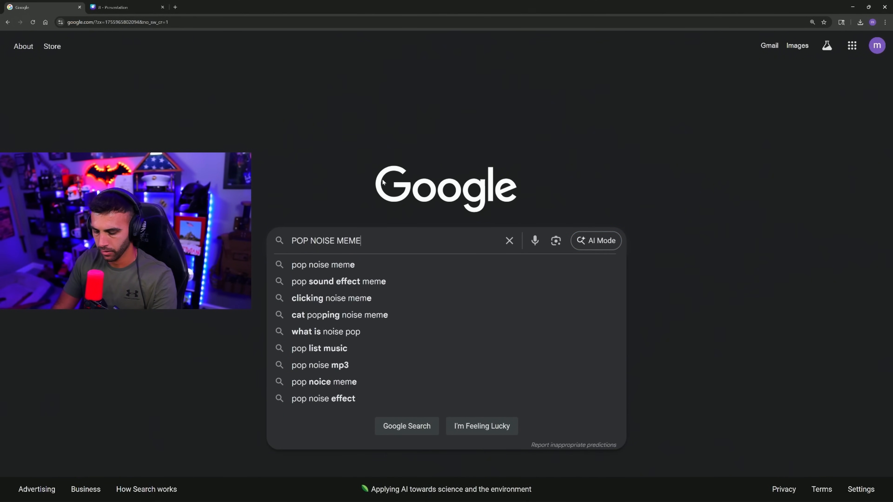
type("E")
key("Return")
scroll(241, 310, "down", 3)
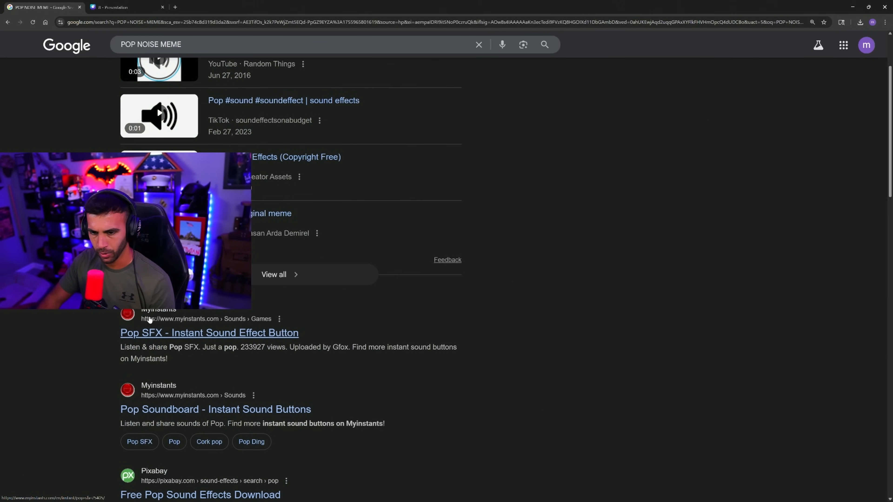
scroll(210, 318, "down", 2)
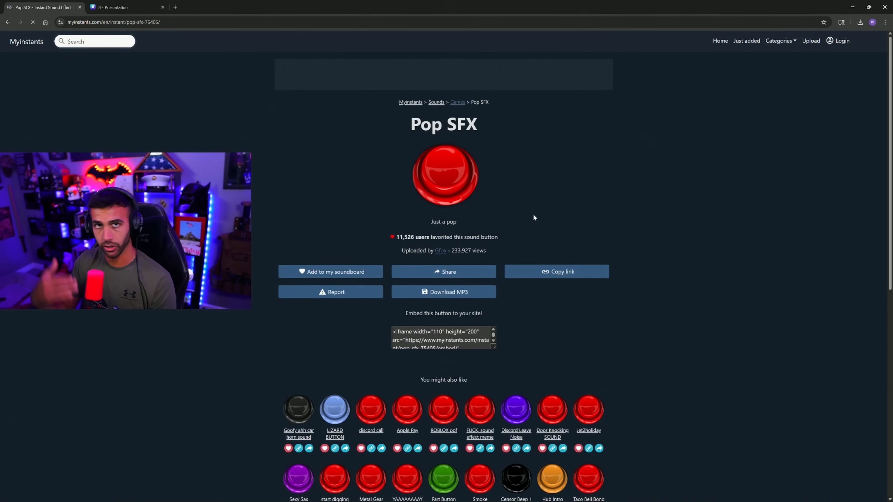
left_click(456, 173)
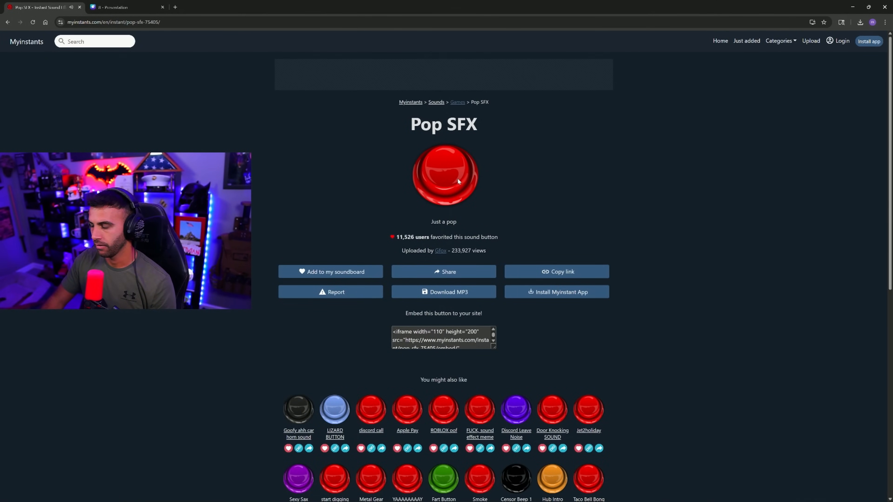
left_click(457, 180)
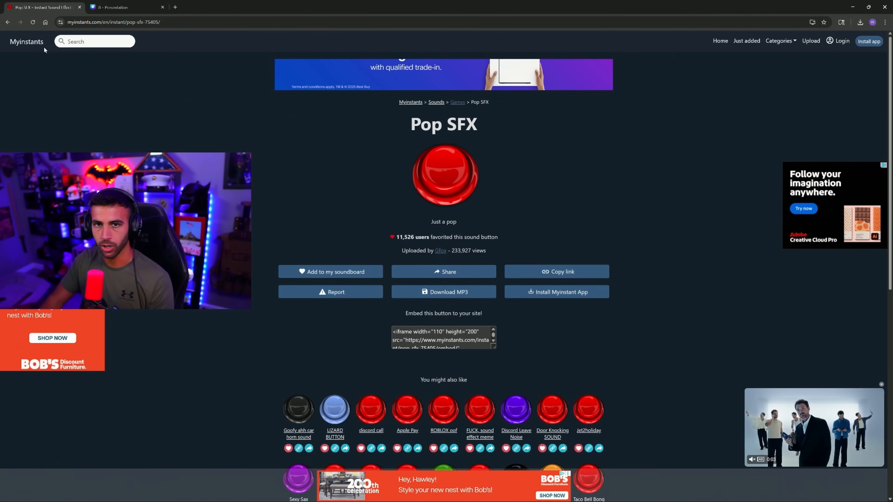
- Search Google for "sus rock MEME", open Myinstants' "the rock sound effect" page and look through its related sounds
left_click(7, 22)
scroll(100, 106, "up", 5)
left_click_drag(163, 57, 101, 58)
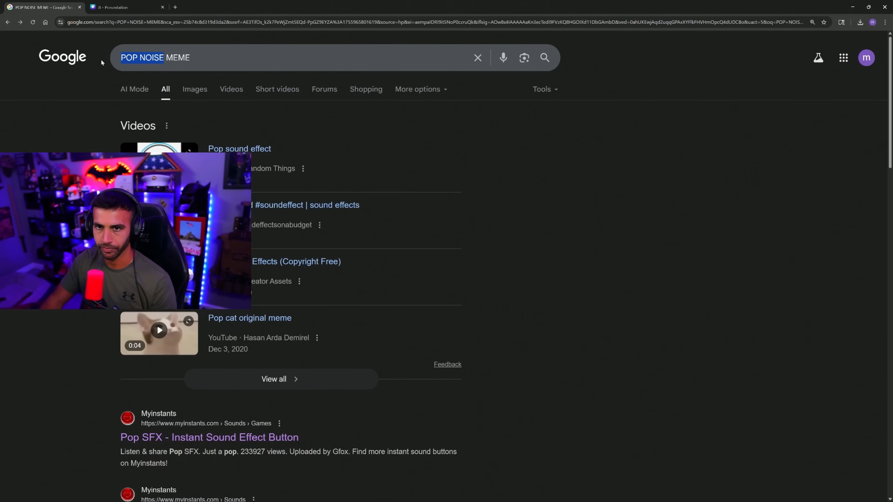
key("BackSpace")
type("sus r")
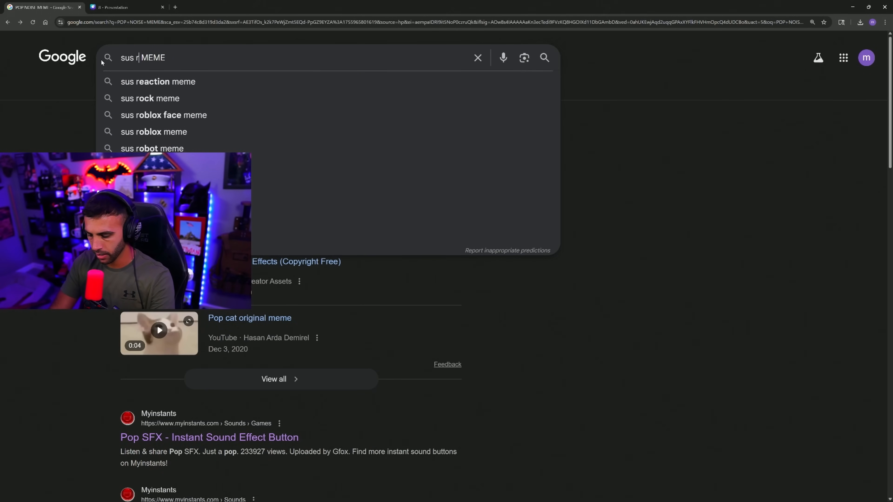
type("ock")
key("Return")
scroll(245, 341, "down", 2)
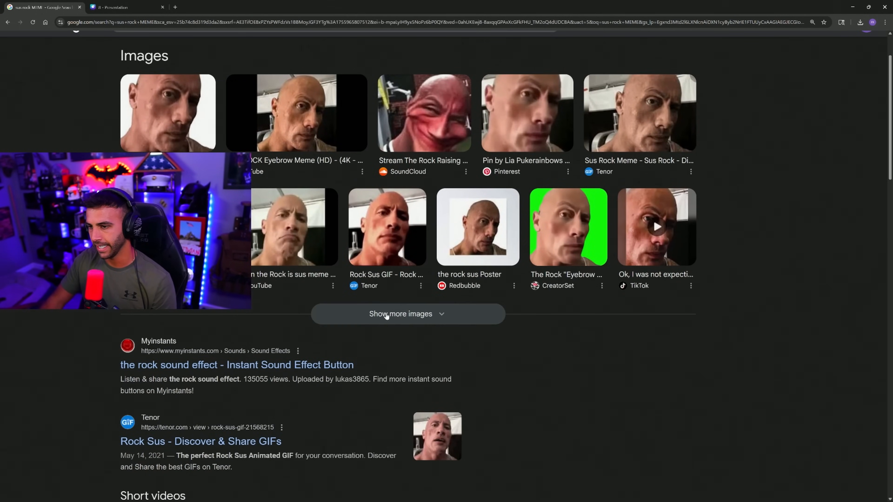
left_click(265, 365)
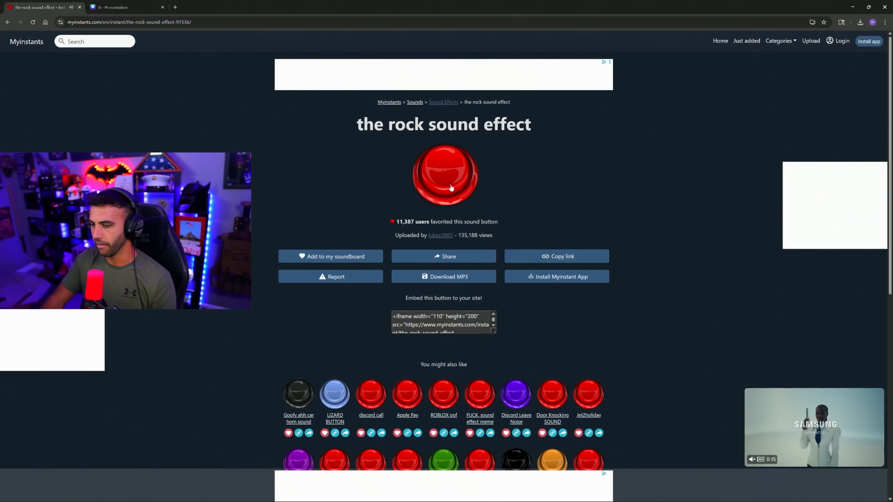
scroll(429, 329, "down", 4)
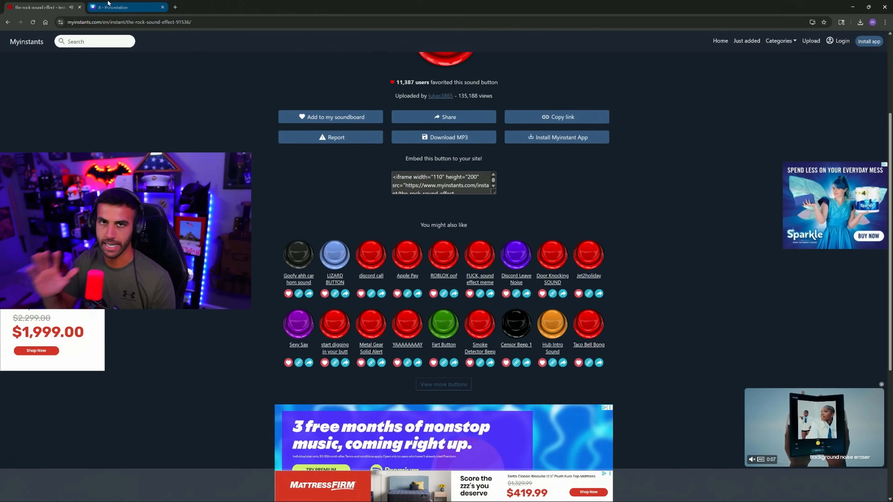
- Return the browser to the "POP NOISE MEME" Google results and switch to DaVinci Resolve
mouse_move(108, 3)
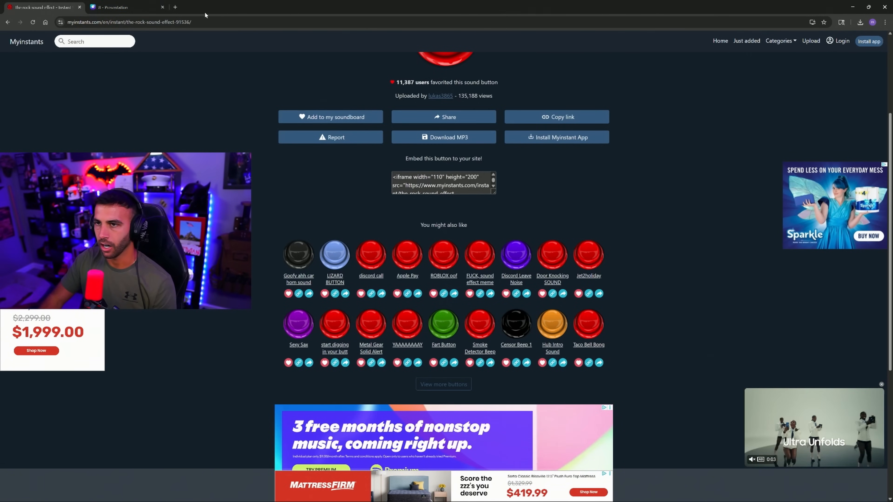
left_click(8, 22)
left_click(8, 22)
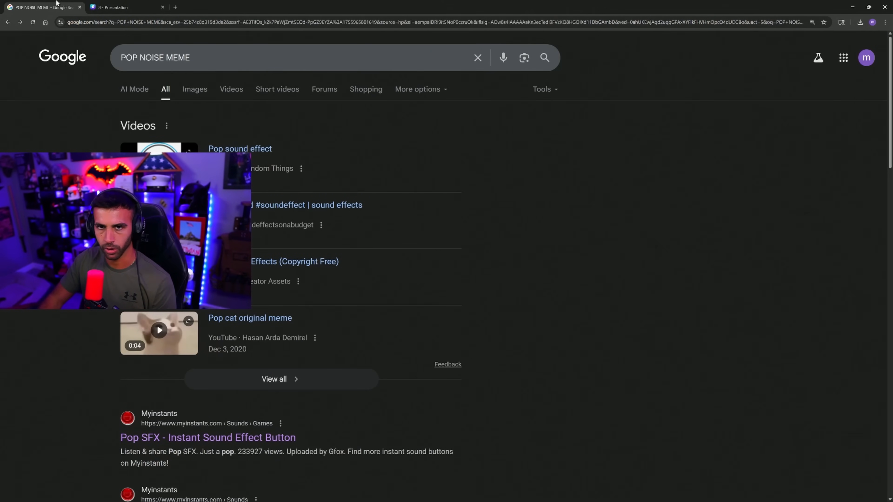
left_click(852, 7)
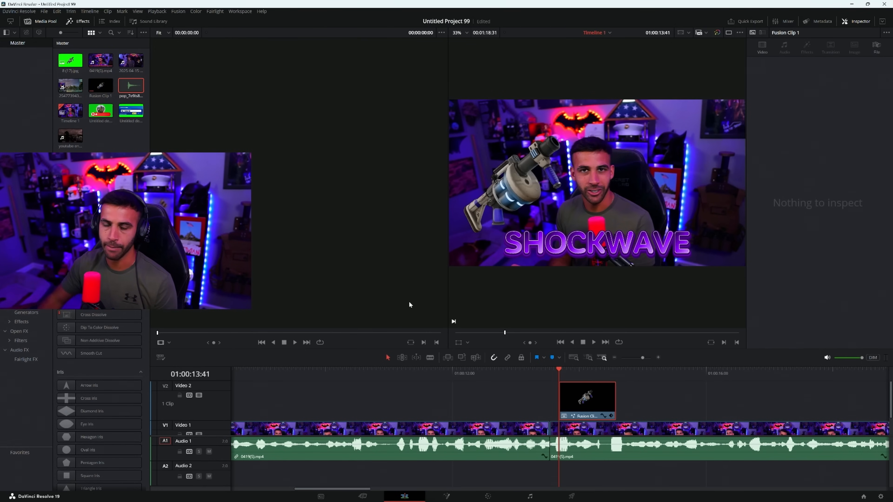
- Place the pop sound clip on Audio 2 at the Fusion clip's start, 01:00:13:41, and play the section back
left_click_drag(135, 88, 566, 476)
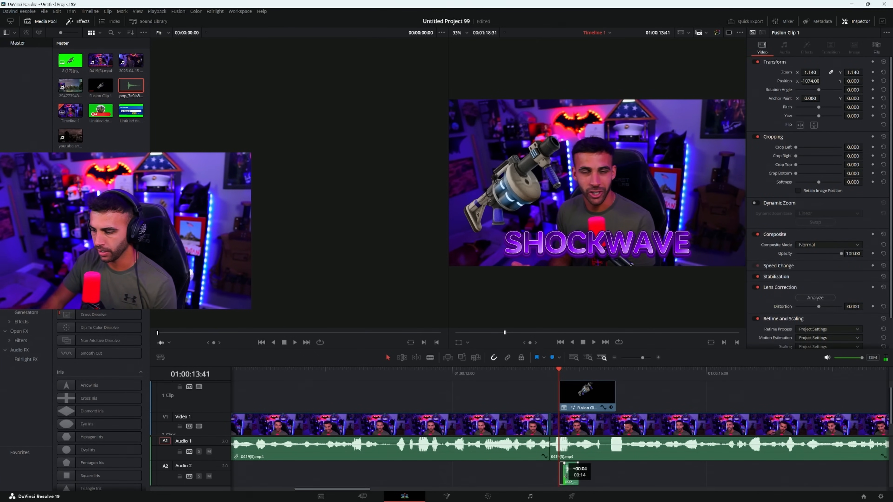
left_click(572, 479)
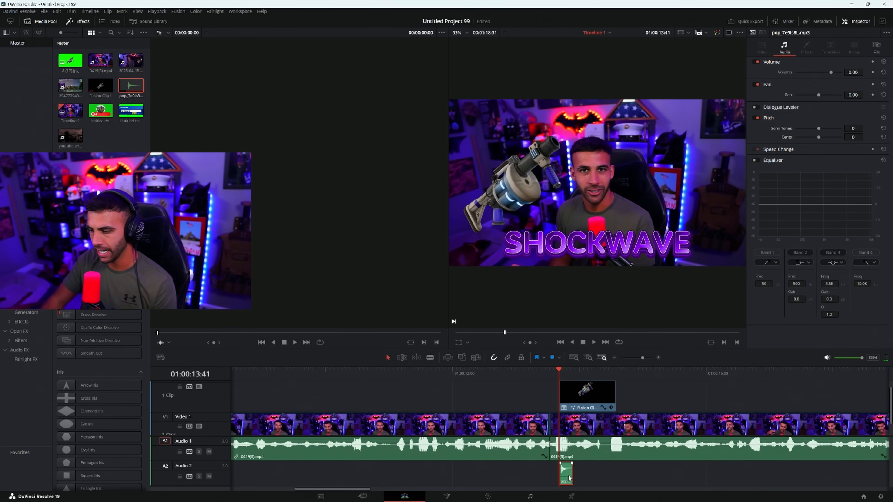
left_click(543, 373)
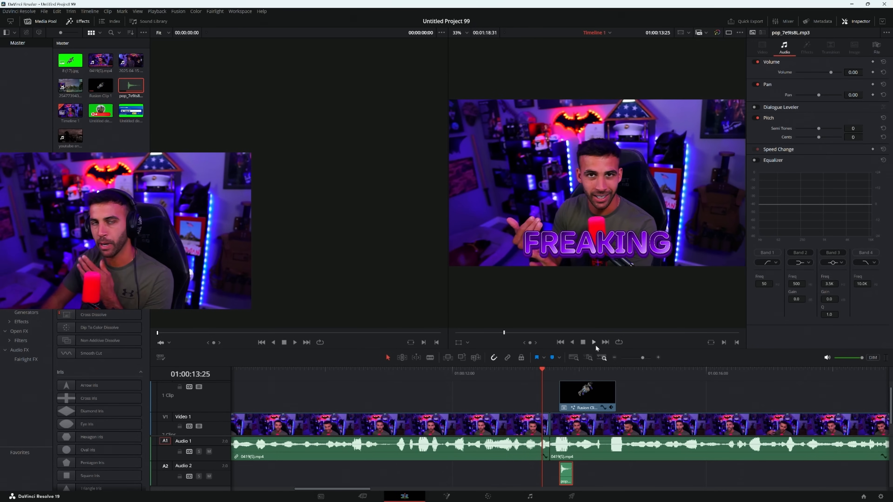
left_click(595, 344)
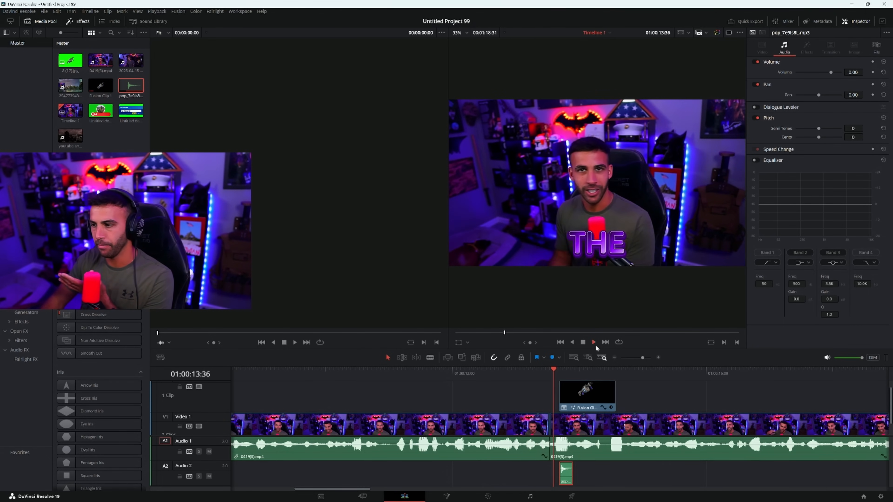
left_click(544, 372)
left_click(515, 370)
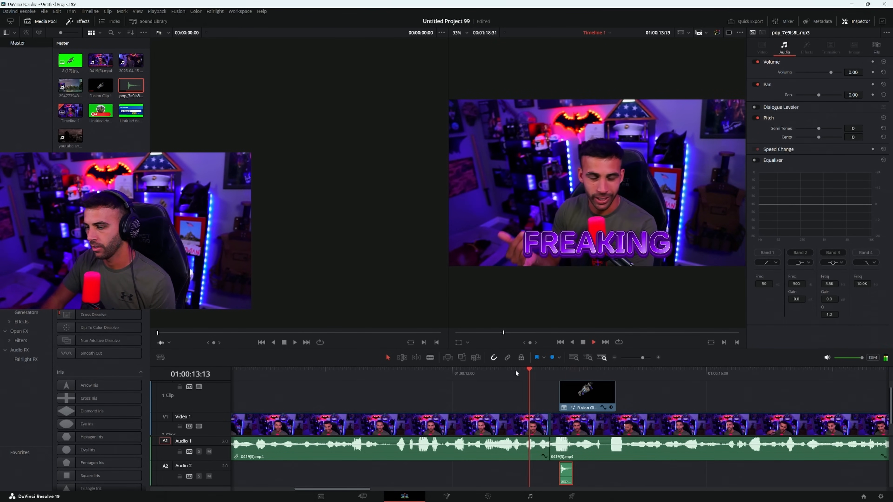
key("space")
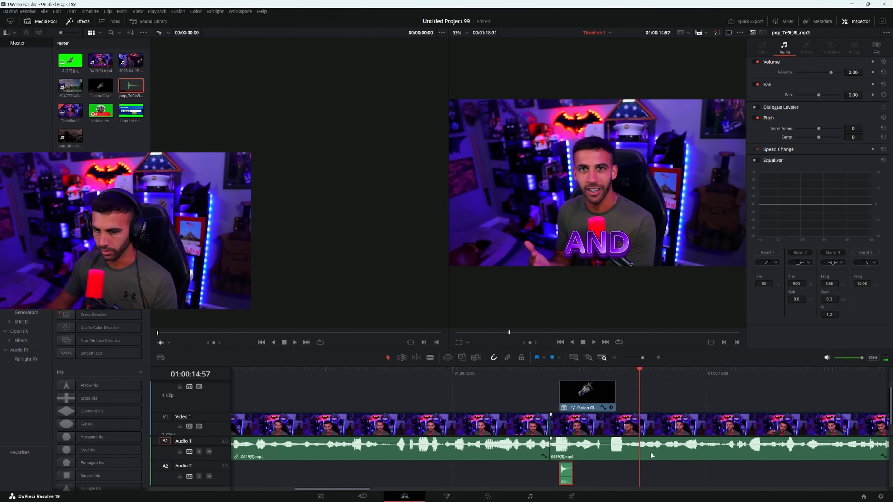
- Apply the Camera Shake effect from Resolve FX Film Emulation to the Fusion clip on Video 2
left_click(583, 372)
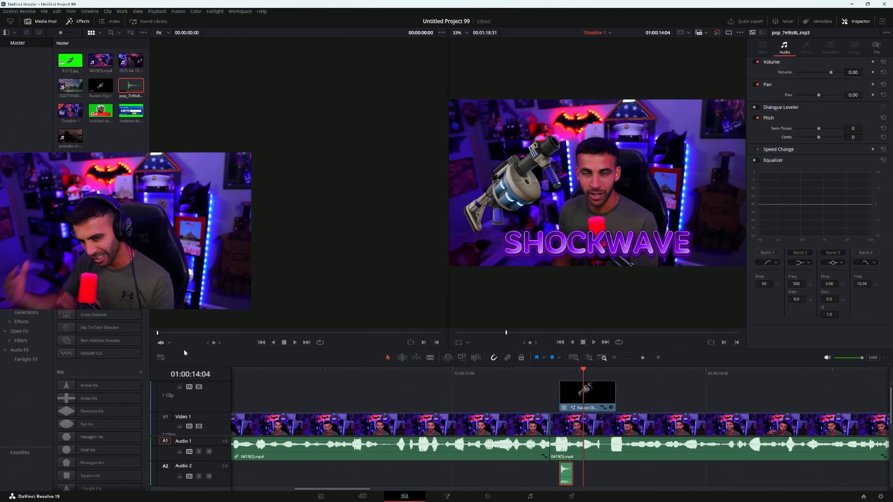
left_click(40, 321)
left_click(30, 330)
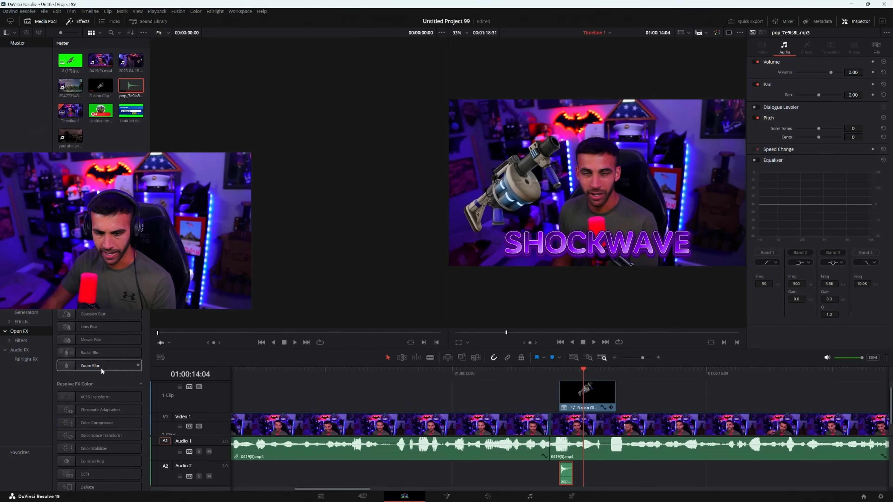
scroll(101, 370, "down", 6)
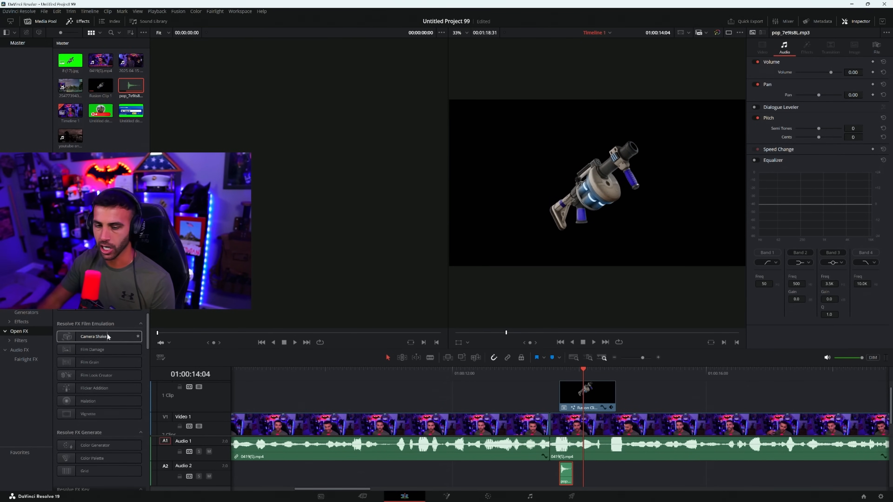
left_click_drag(107, 337, 602, 416)
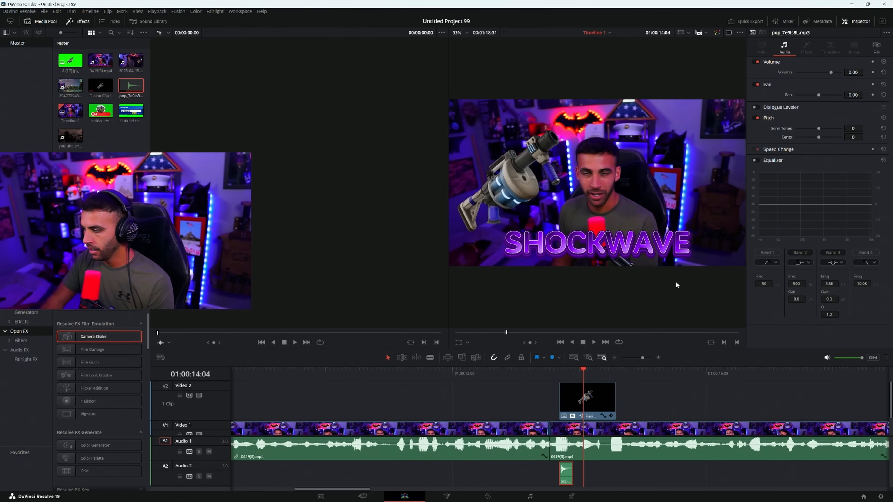
- Set the Fusion clip's Camera Shake speed scale to 1.643 and play the shake back
left_click(604, 398)
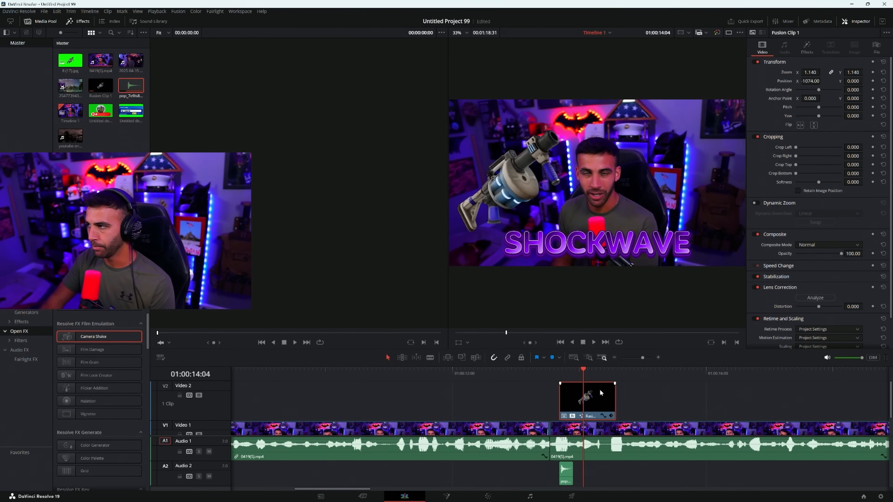
left_click(807, 47)
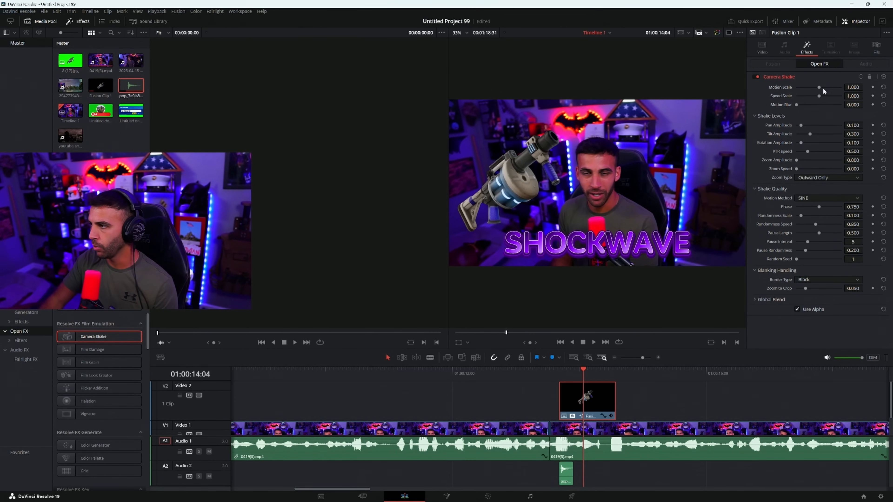
mouse_move(816, 99)
left_mouse_down()
mouse_move(801, 99)
mouse_move(832, 97)
left_mouse_up()
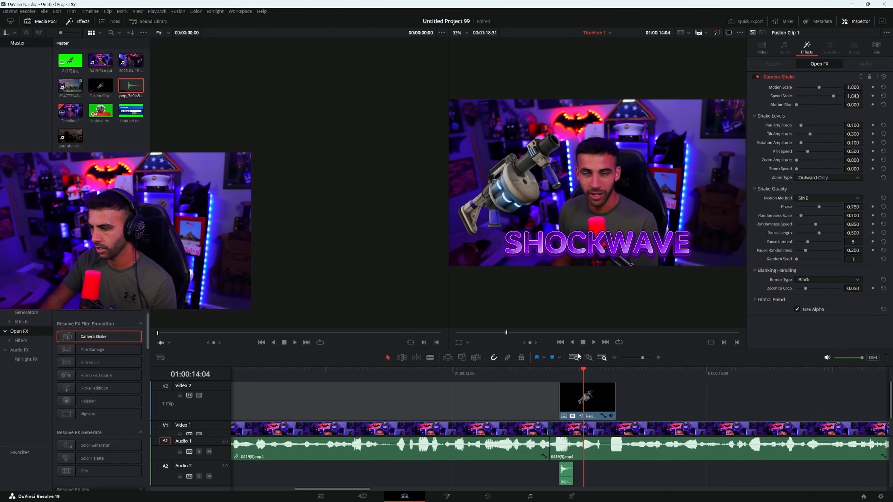
left_click(549, 370)
left_click(594, 342)
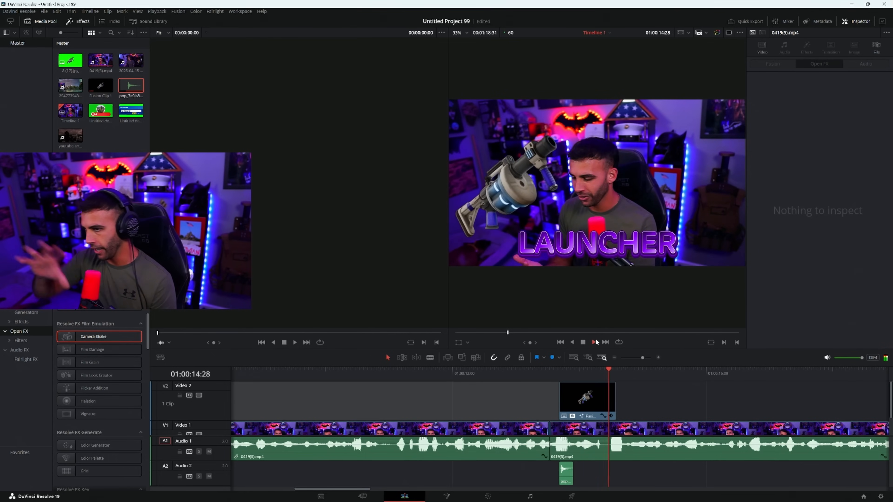
- Set the Camera Shake speed scale to 0.186 and motion scale to 0.512, and preview the launcher's movement
left_click(596, 372)
left_click(600, 388)
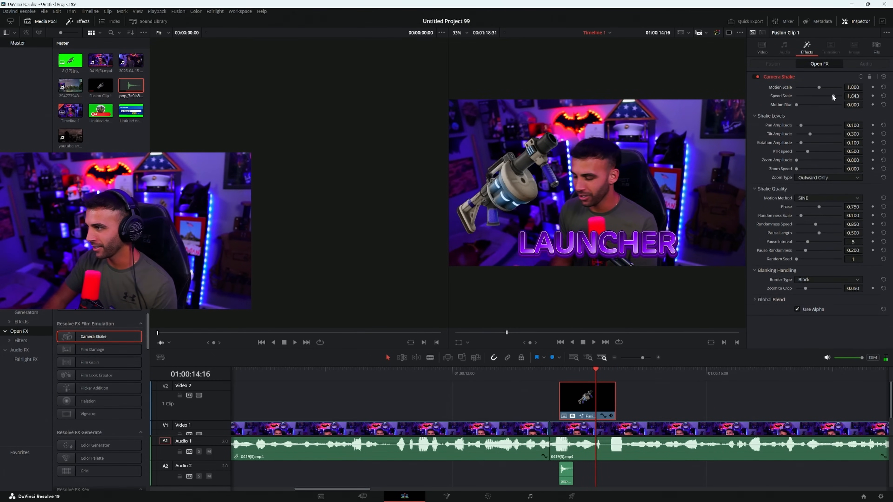
mouse_move(832, 94)
left_mouse_down()
mouse_move(800, 99)
mouse_move(832, 88)
left_mouse_up()
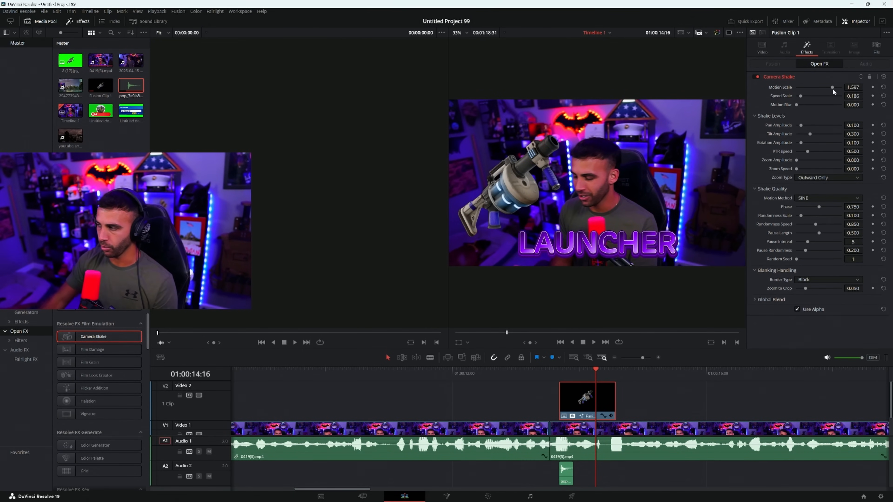
left_click_drag(829, 87, 807, 88)
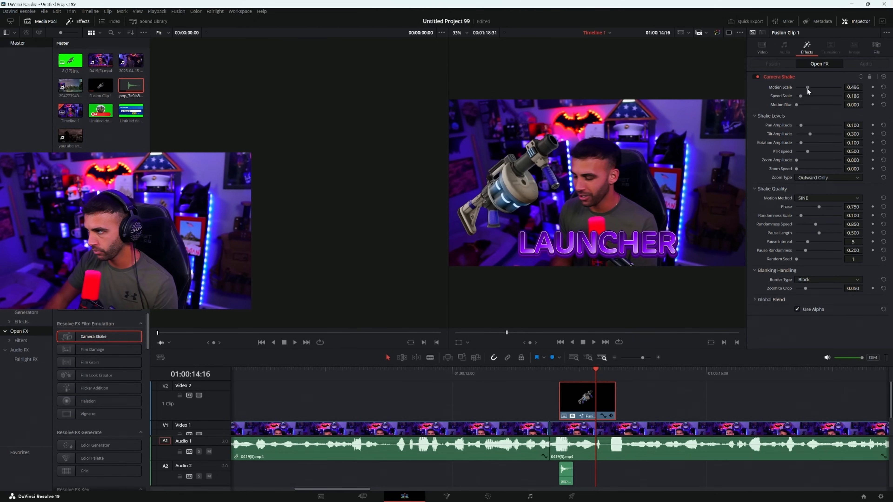
left_click(594, 341)
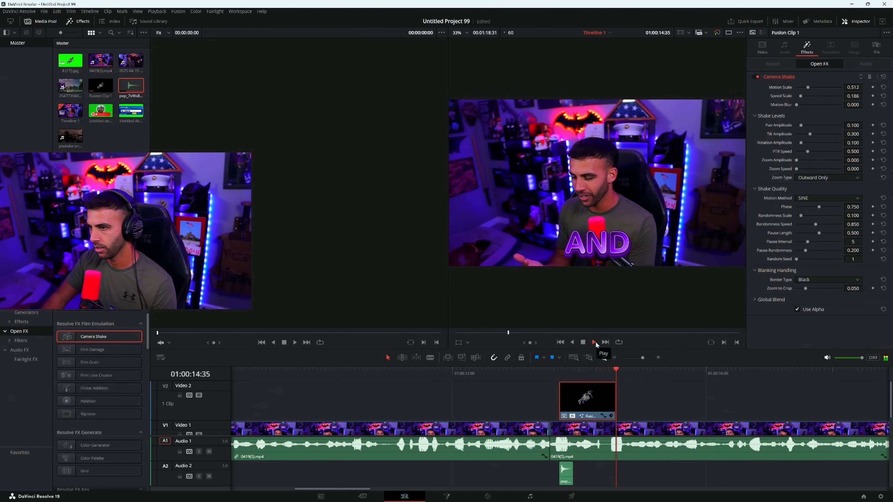
- Set the Camera Shake motion scale to 0.713 and speed scale to 0.372, and play the section from 01:00:13:13
left_click(591, 375)
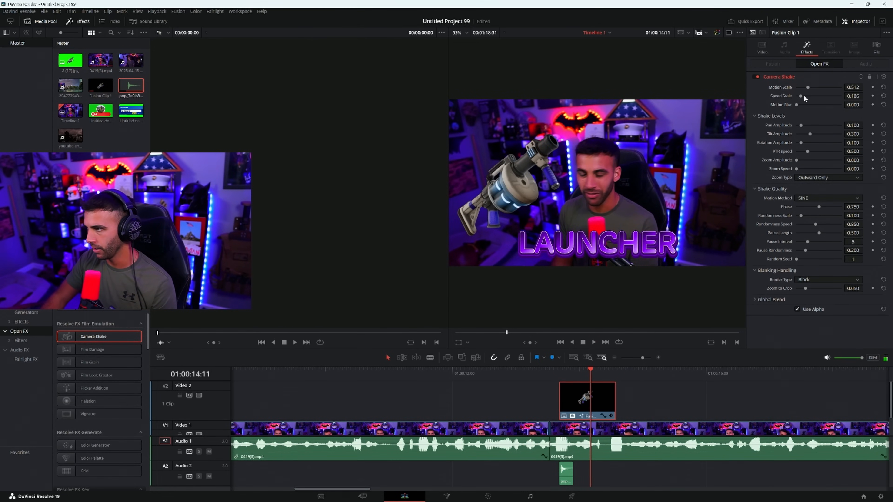
left_click_drag(802, 95, 812, 87)
left_click(534, 377)
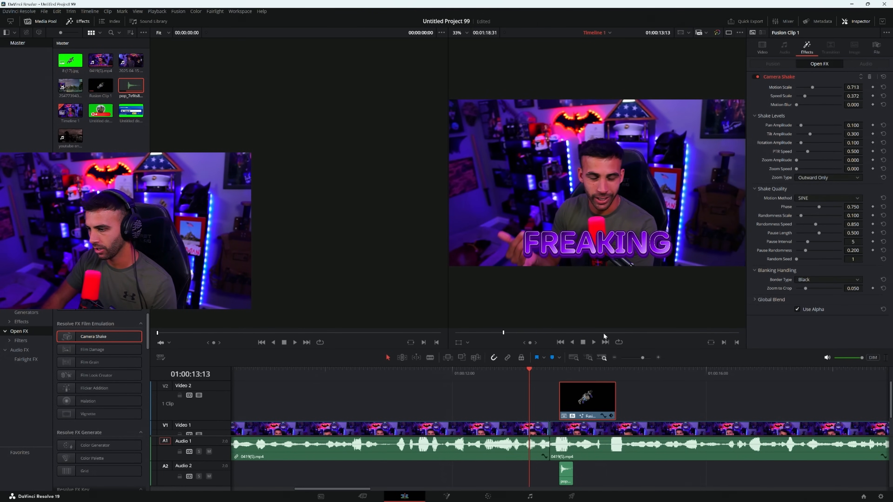
left_click(593, 342)
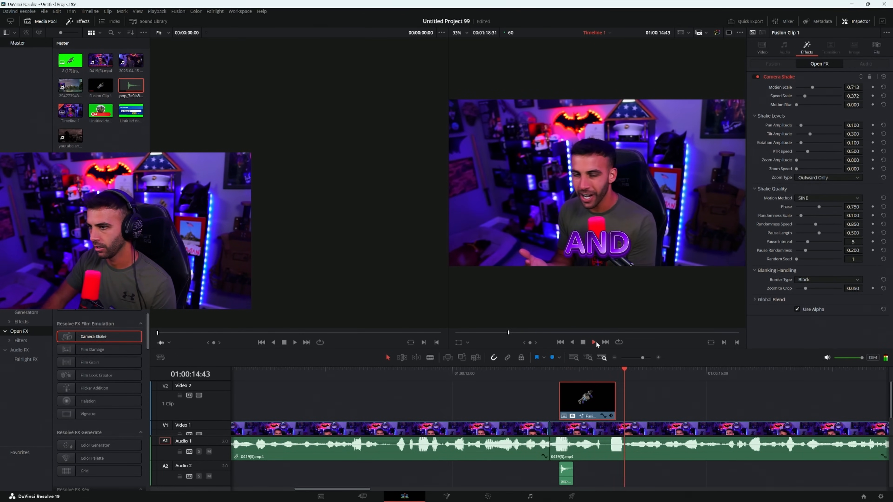
left_click(582, 342)
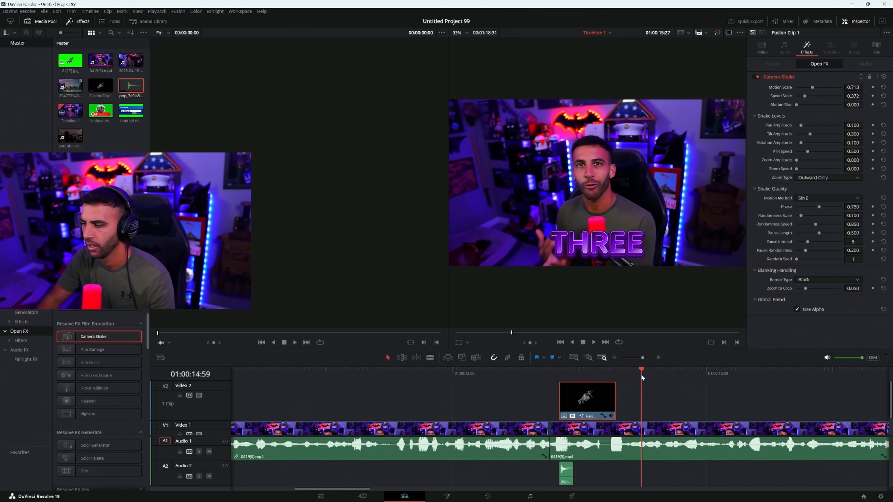
- Switch to the Canva design in the browser and delete the launcher image from the green page
left_click(493, 494)
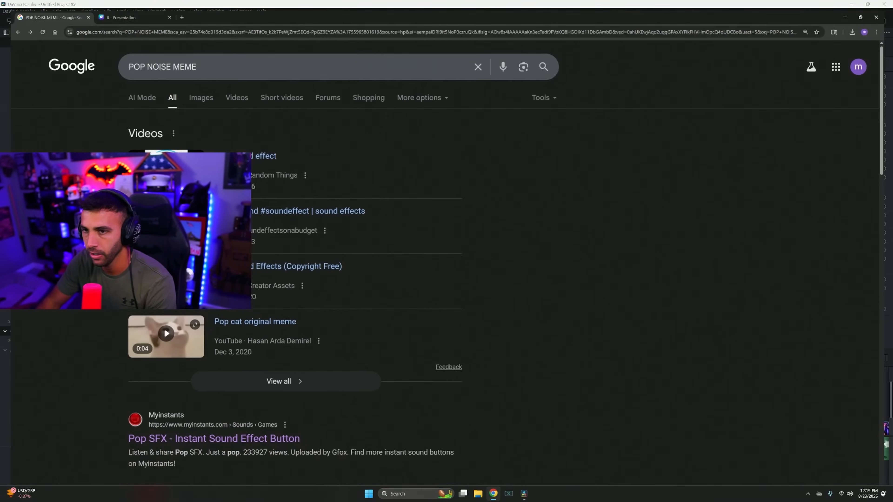
left_click(146, 7)
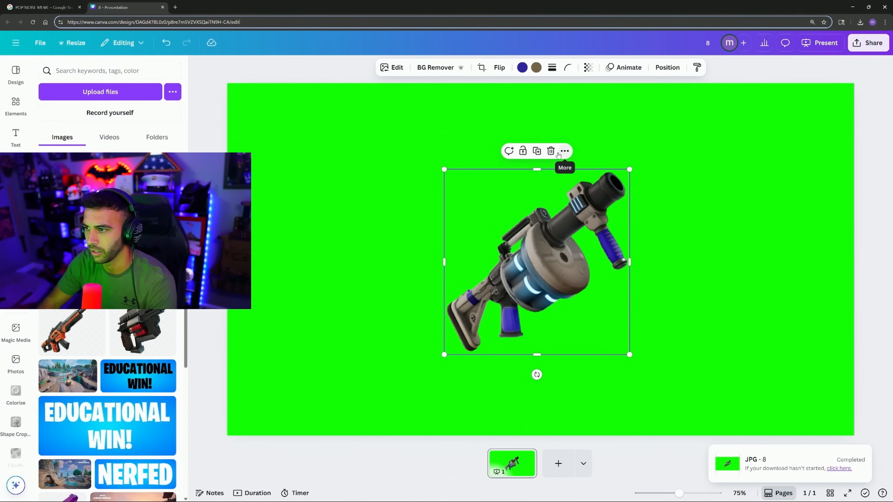
left_click(550, 151)
- Try the uploaded Fortnite picture of three monster-head medallions on the green page, and remove it again
scroll(97, 367, "down", 5)
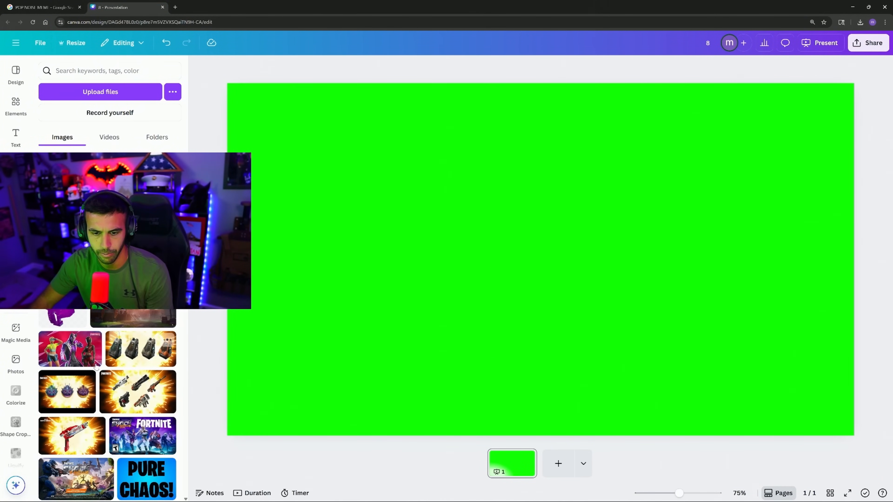
scroll(97, 367, "down", 2)
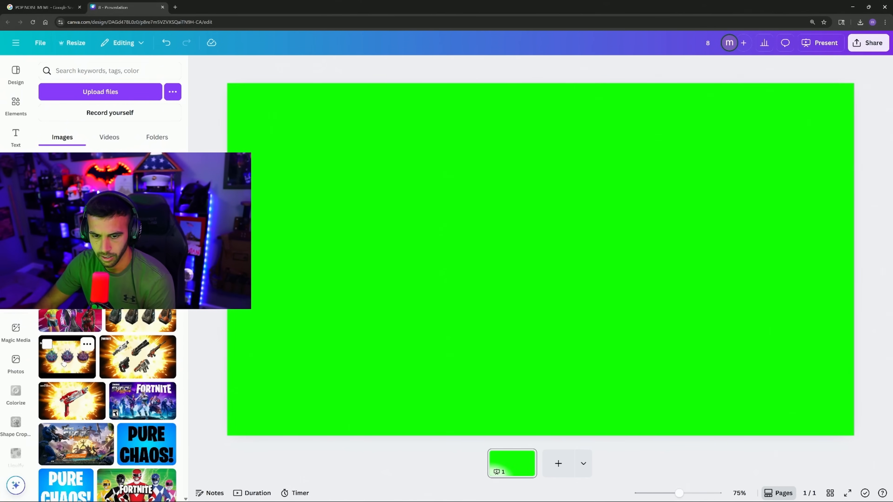
left_click(63, 364)
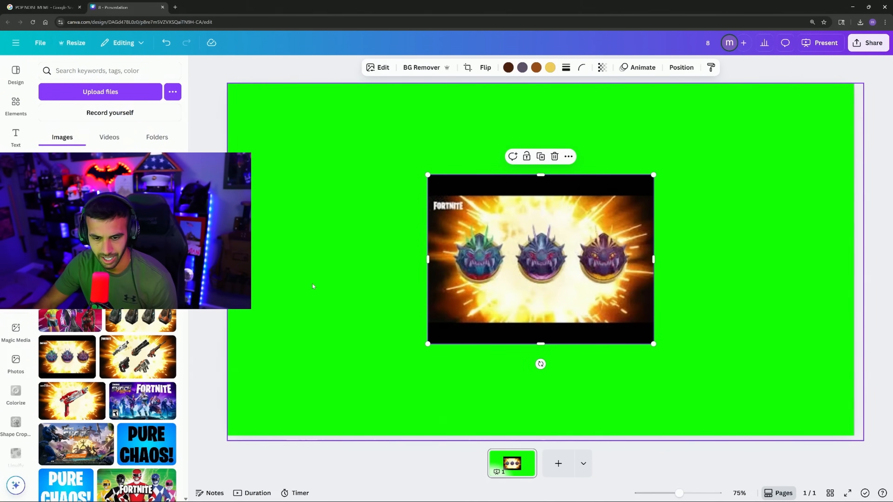
left_click(554, 156)
scroll(50, 365, "down", 5)
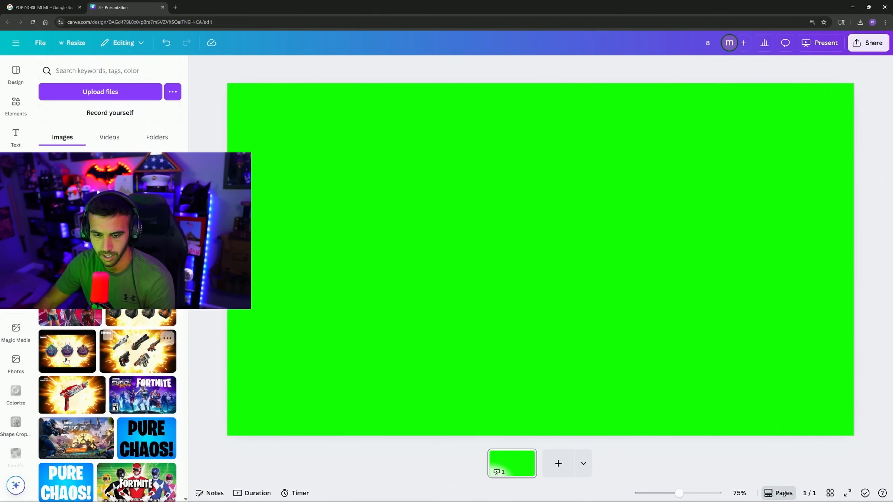
scroll(50, 365, "up", 5)
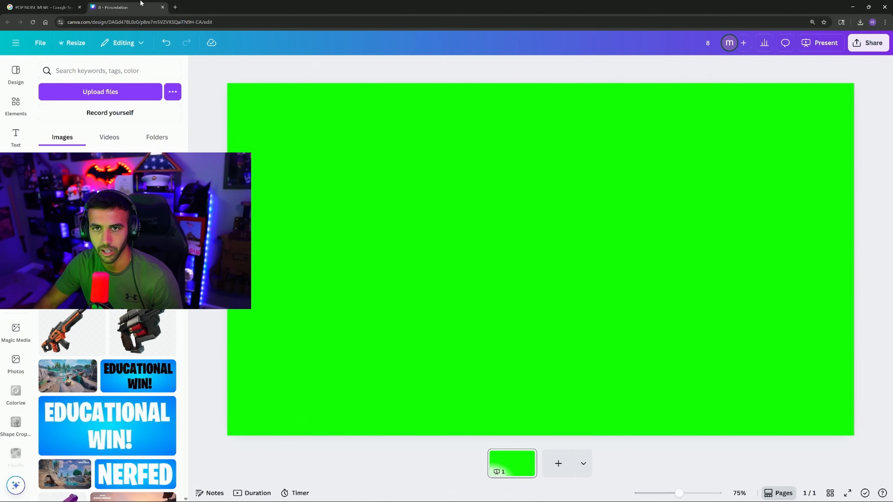
- Search Google Images for "fortnite chapter 6 season 4" in a new browser tab
left_click(176, 7)
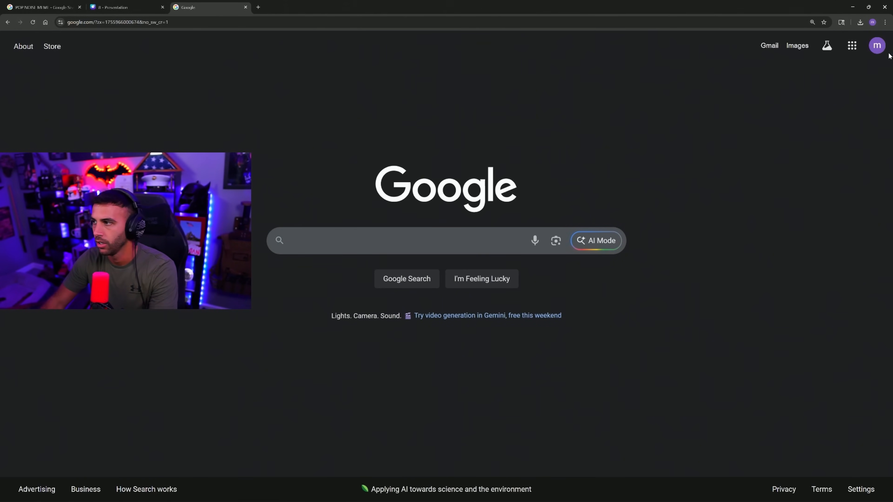
left_click(789, 49)
left_click(451, 242)
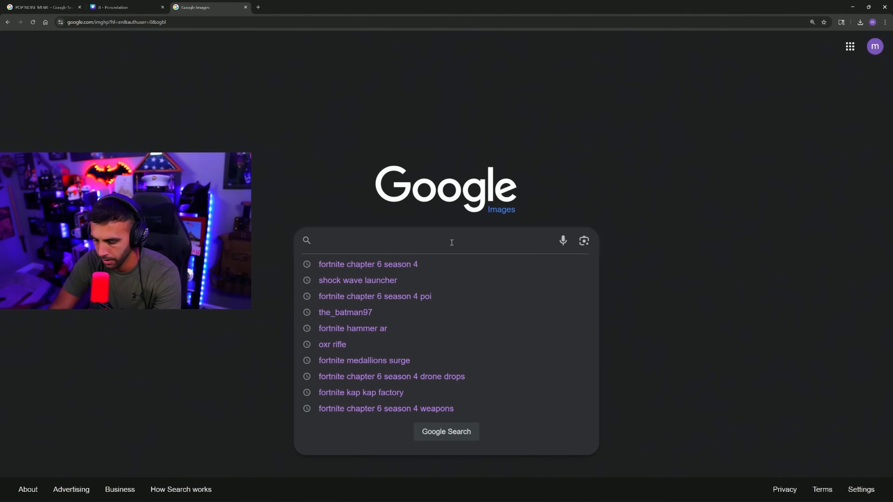
left_click(425, 264)
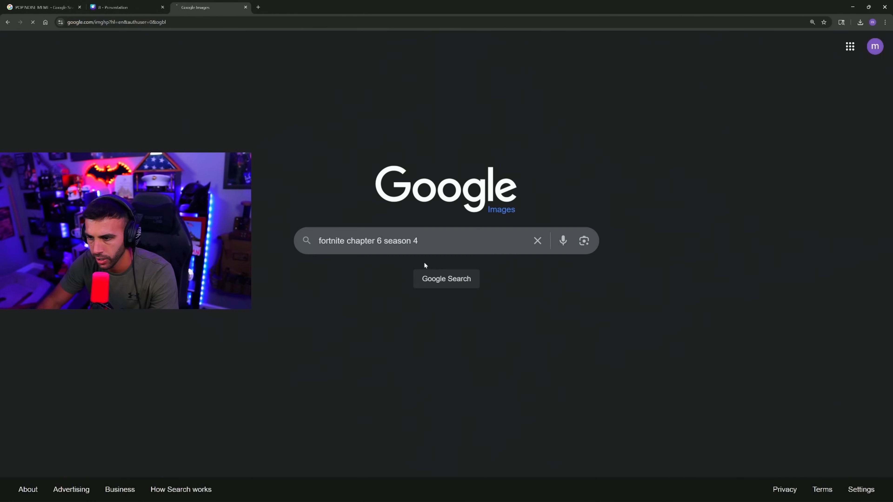
- Search Google Images for "fortnite chapter 6 season 4 medallions" and look through the results for a usable medallion picture
left_click(319, 56)
type("med")
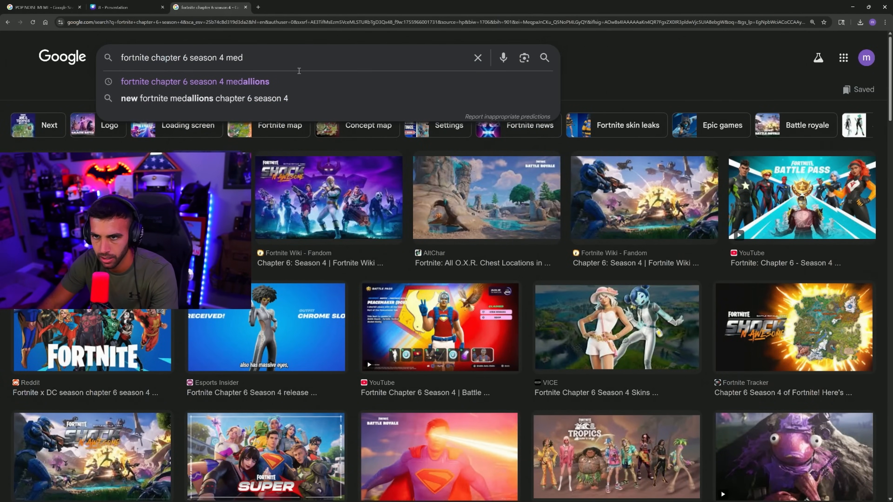
left_click(291, 81)
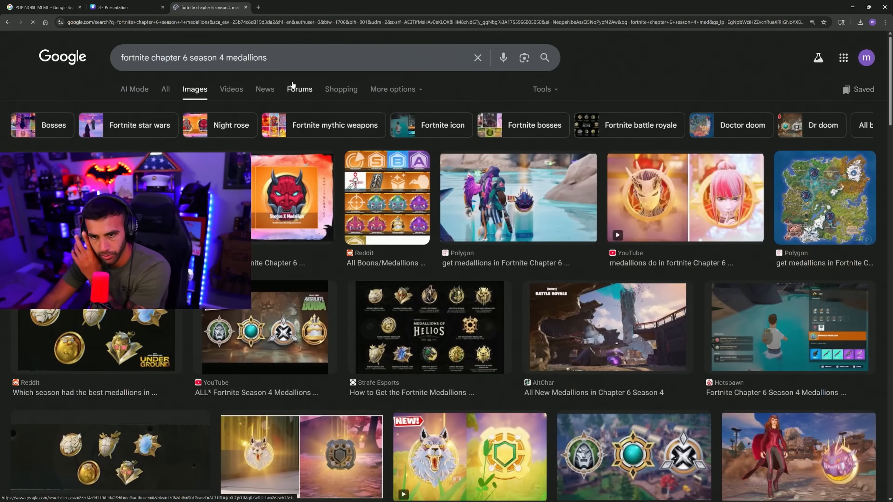
scroll(480, 286, "down", 10)
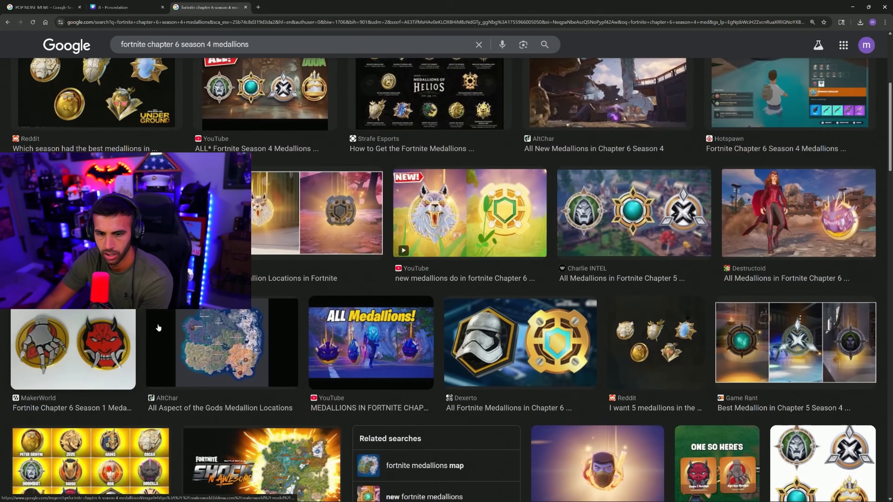
scroll(479, 286, "down", 10)
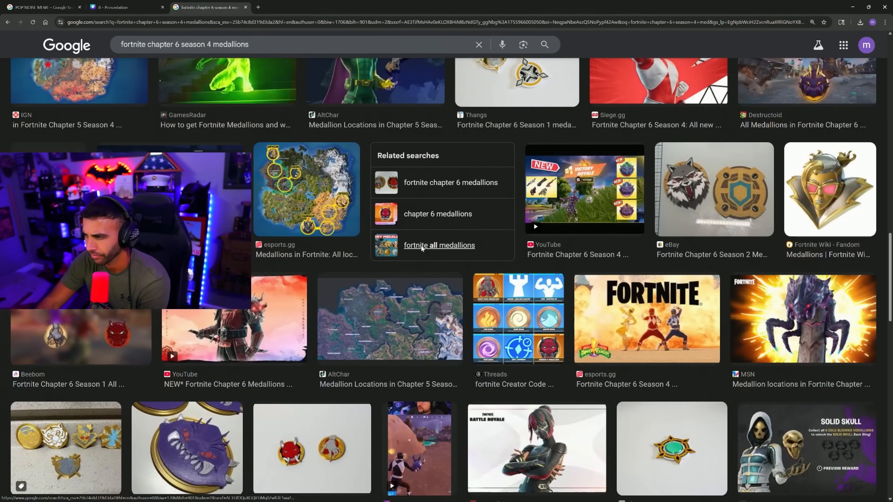
scroll(424, 244, "down", 4)
scroll(496, 230, "down", 9)
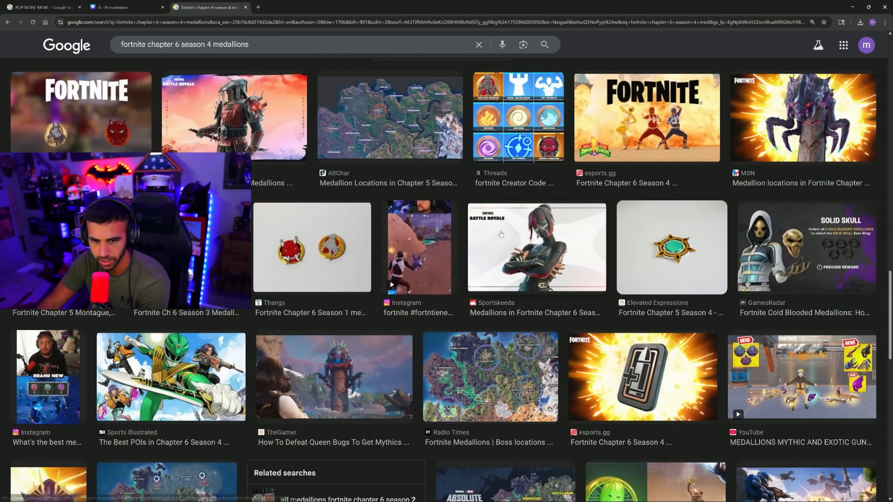
scroll(502, 236, "down", 3)
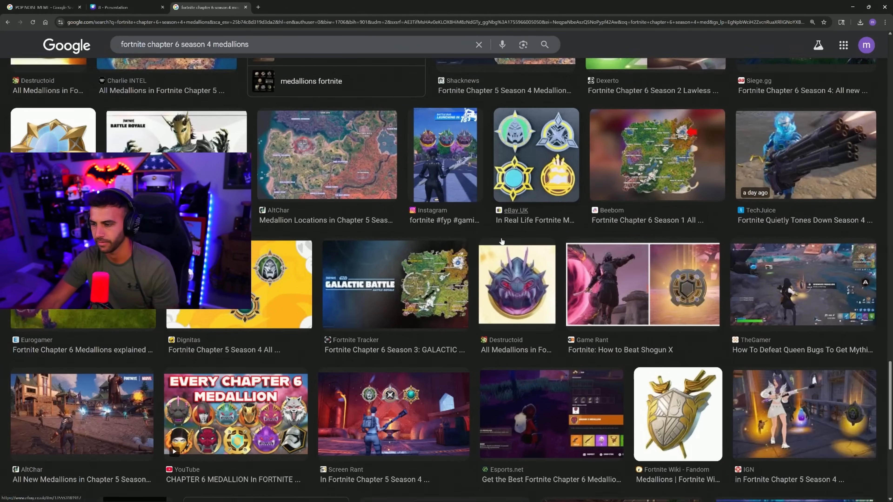
scroll(499, 242, "up", 14)
scroll(501, 247, "up", 10)
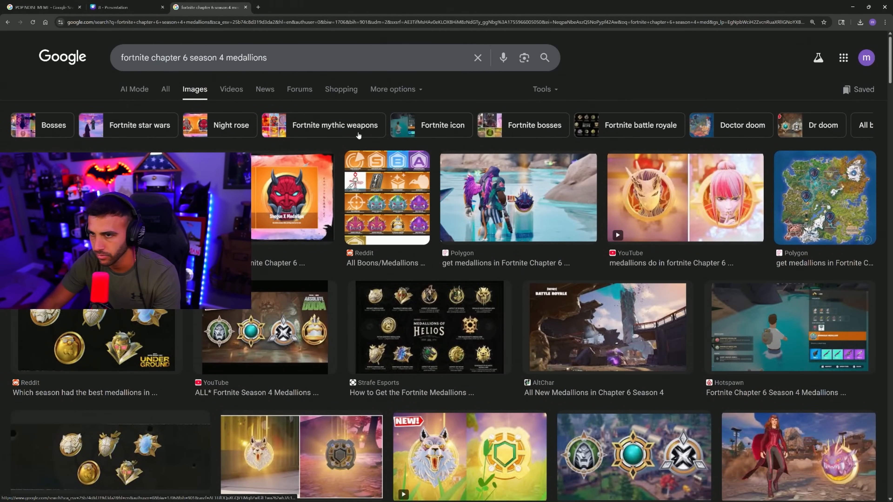
- Refine the image search to "fortnite chapter 6 season 4 springleg medallion" and browse the results
left_click(280, 54)
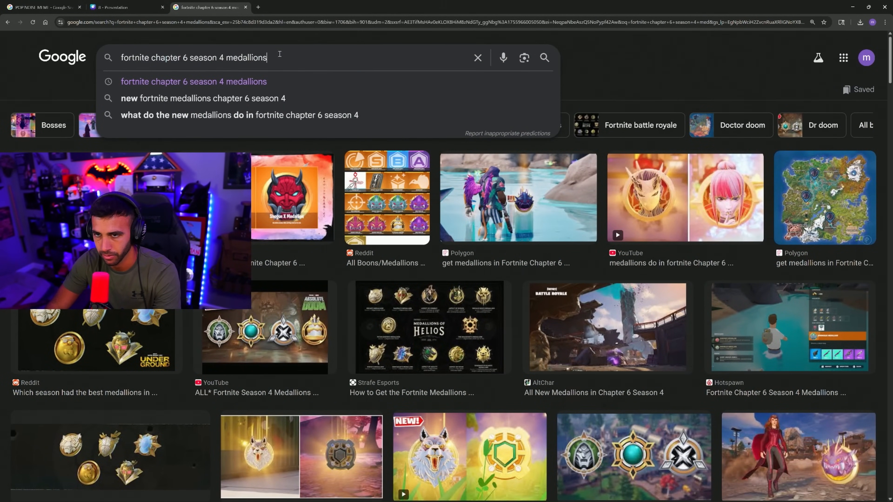
key("BackSpace")
key("BackSpace")
key("BackSpace")
key("BackSpace")
key("BackSpace")
key("BackSpace")
key("BackSpace")
key("BackSpace")
key("BackSpace")
key("BackSpace")
type("springleg")
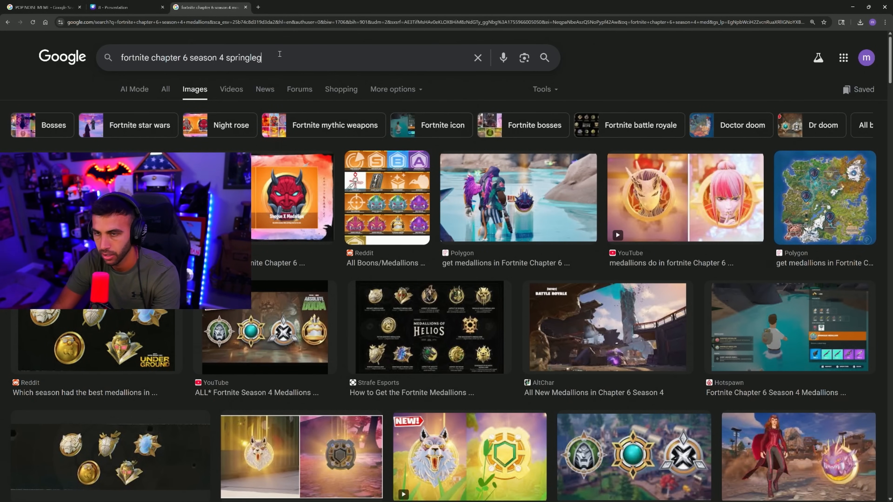
key("Return")
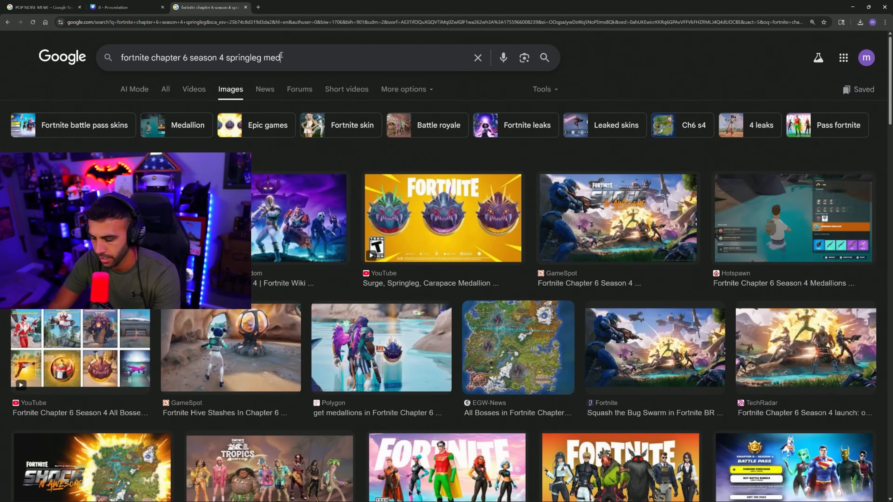
type("medallion")
key("Return")
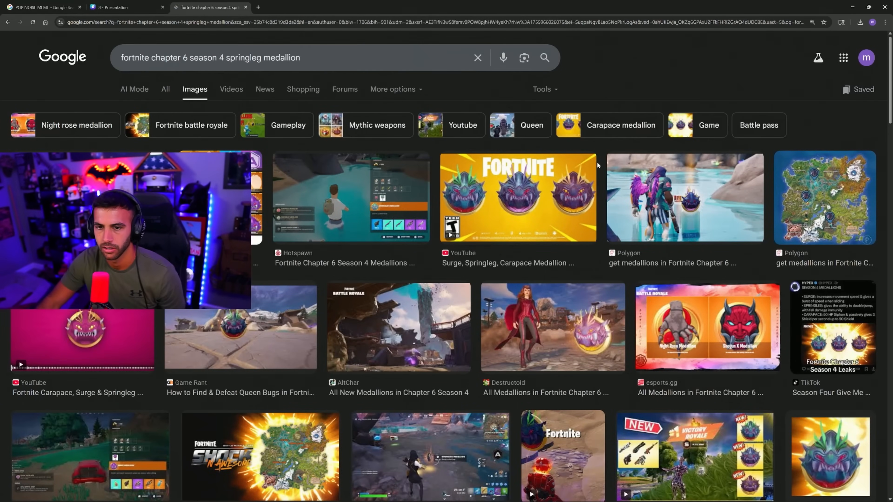
scroll(393, 286, "down", 2)
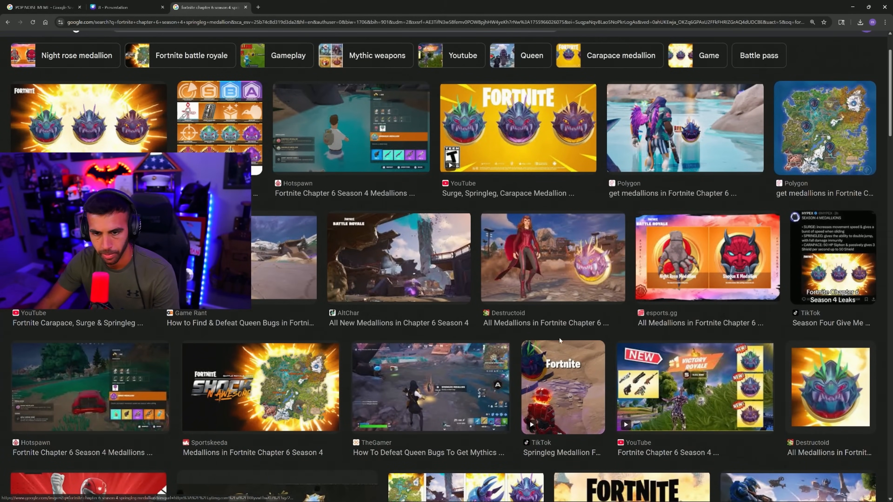
scroll(794, 314, "down", 12)
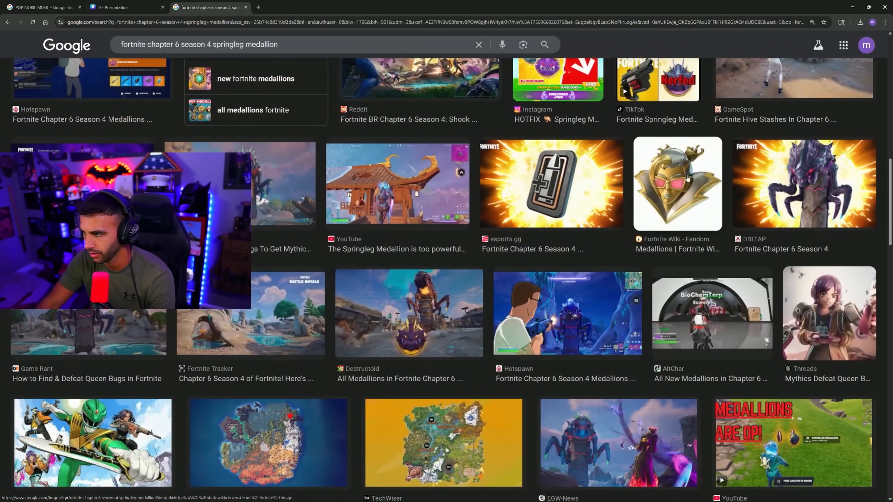
- Preview the Fortnite Wiki gold medallion with its related images, and return to the search results
left_click(680, 188)
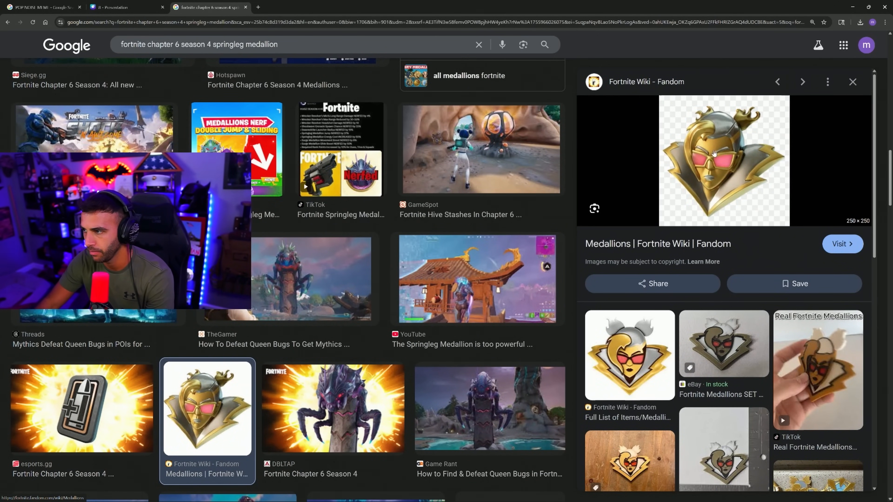
scroll(704, 181, "down", 10)
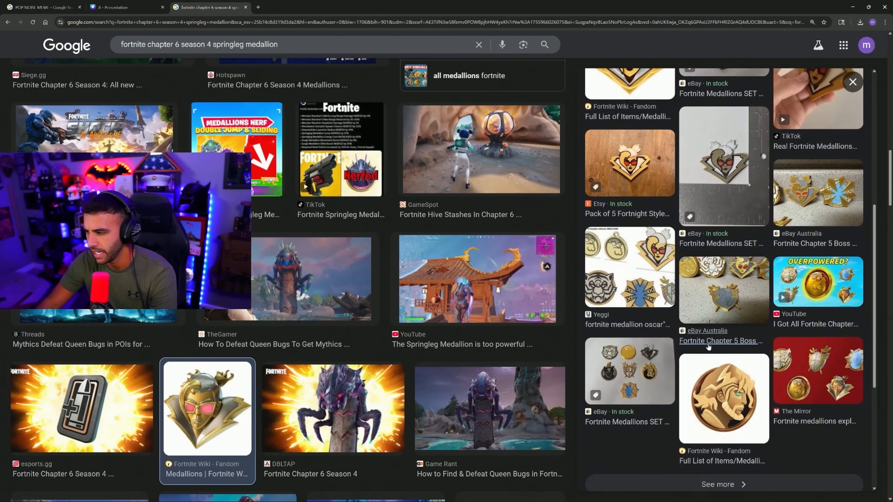
left_click(7, 24)
scroll(684, 129, "up", 10)
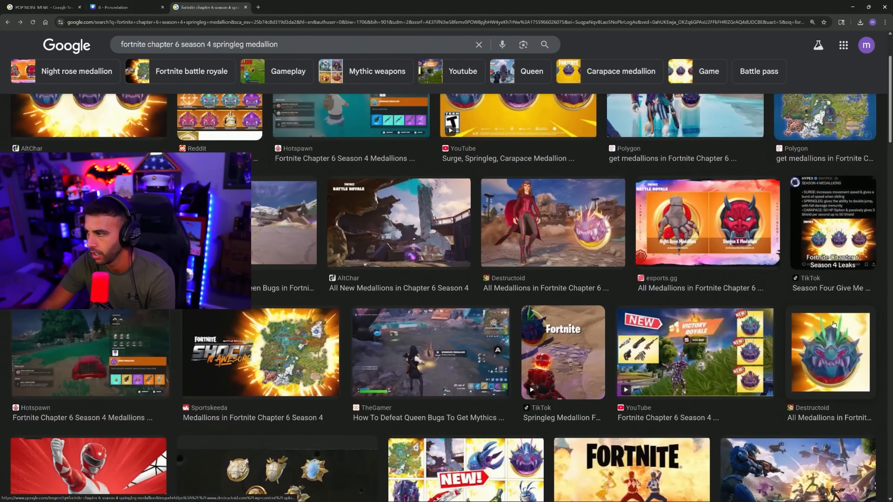
- Compare the Destructoid and TierMaker previews of the monster-head medallions and their related images
left_click(623, 386)
scroll(789, 253, "down", 2)
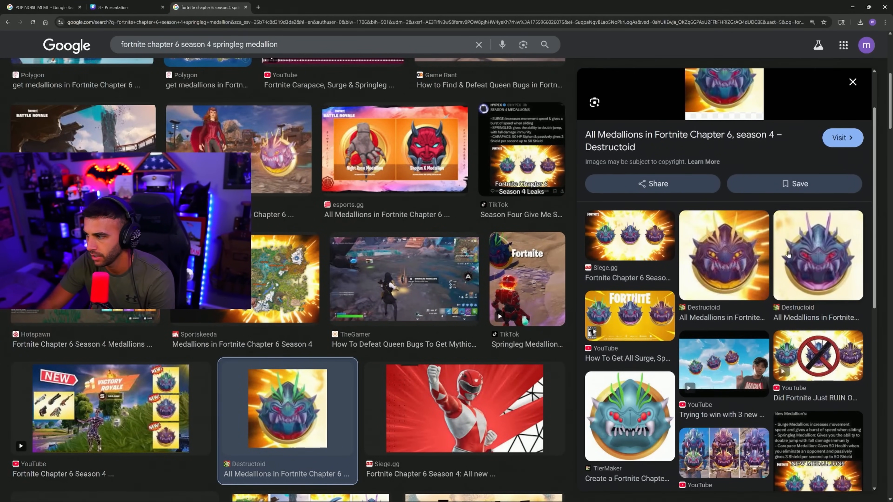
left_click(811, 263)
scroll(822, 274, "down", 2)
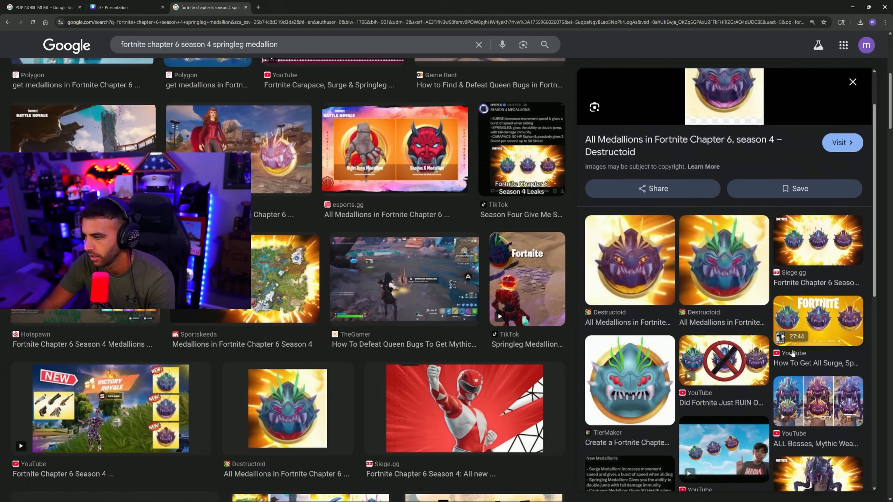
left_click(621, 375)
scroll(819, 313, "down", 2)
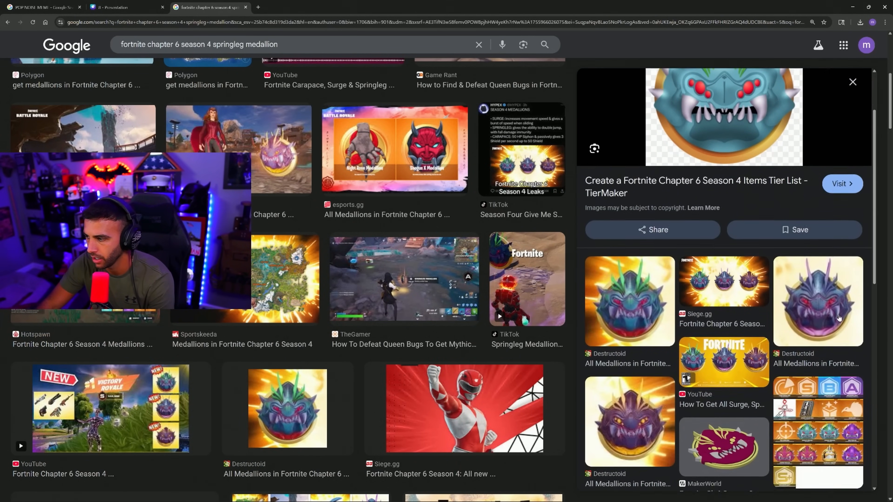
left_click(832, 308)
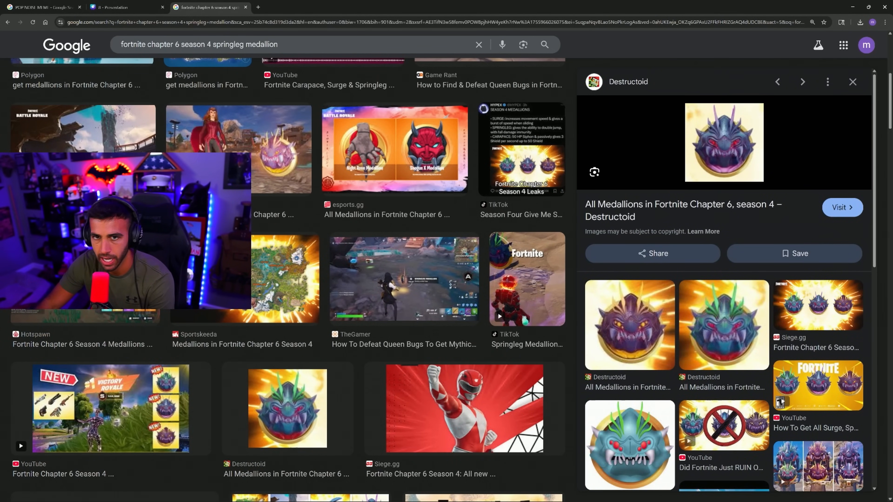
scroll(757, 340, "down", 5)
left_click(629, 271)
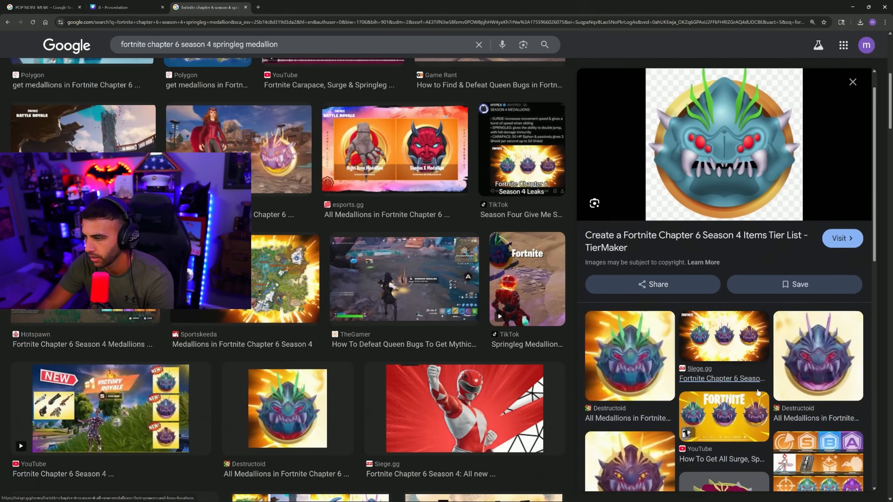
scroll(752, 387, "down", 5)
scroll(752, 389, "down", 3)
scroll(752, 387, "up", 10)
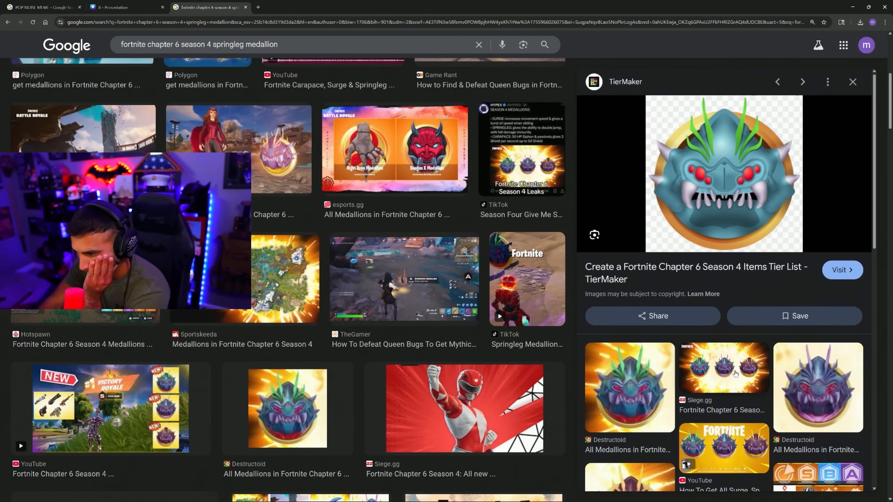
scroll(835, 302, "down", 3)
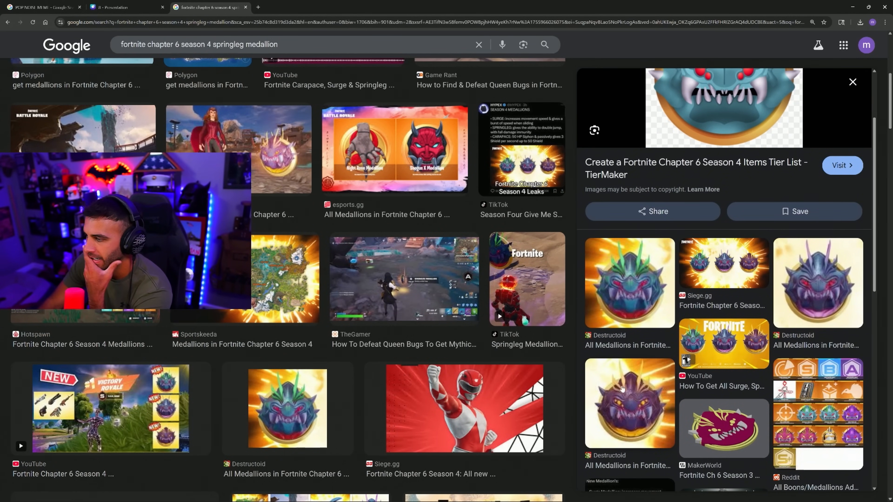
left_click(615, 297)
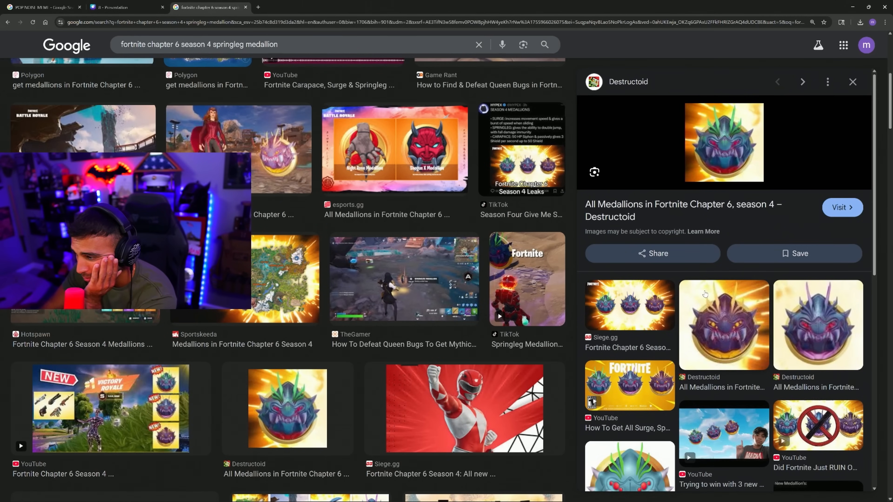
- Open the YouTube thumbnail of three medallions on a yellow background and save it as hq720.jpg
scroll(704, 294, "down", 3)
left_click(629, 282)
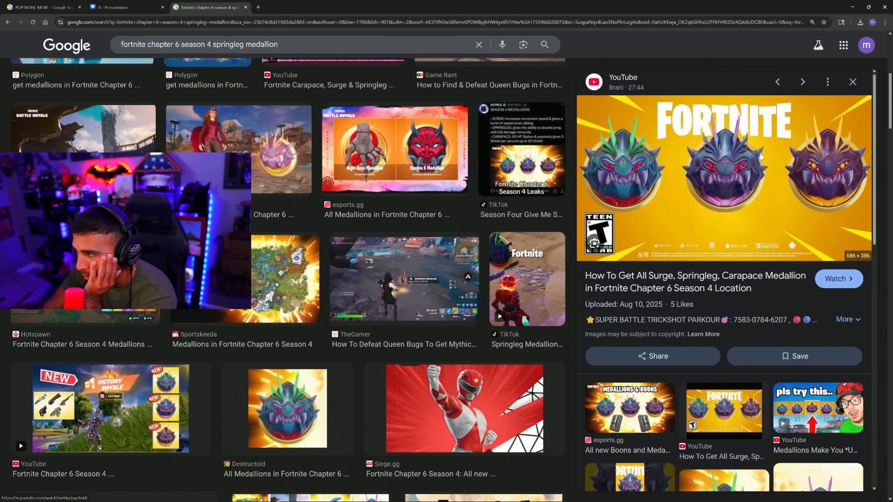
right_click(706, 180)
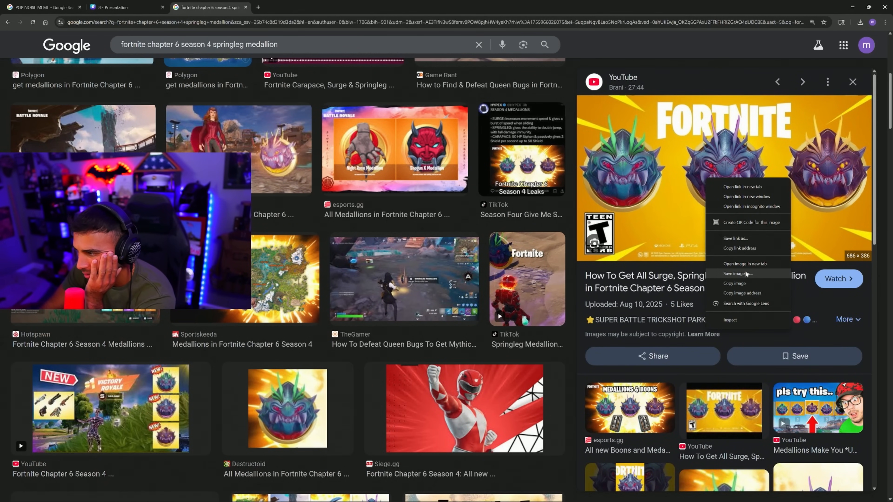
left_click(739, 274)
key("Return")
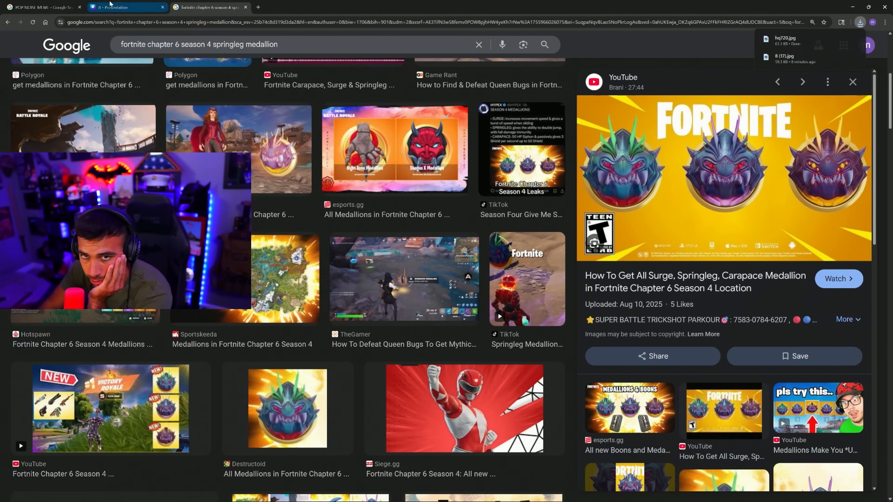
- Switch to the Canva design and place the downloaded hq720.jpg on the green page
left_click(116, 7)
left_click(860, 22)
left_click_drag(785, 52, 527, 302)
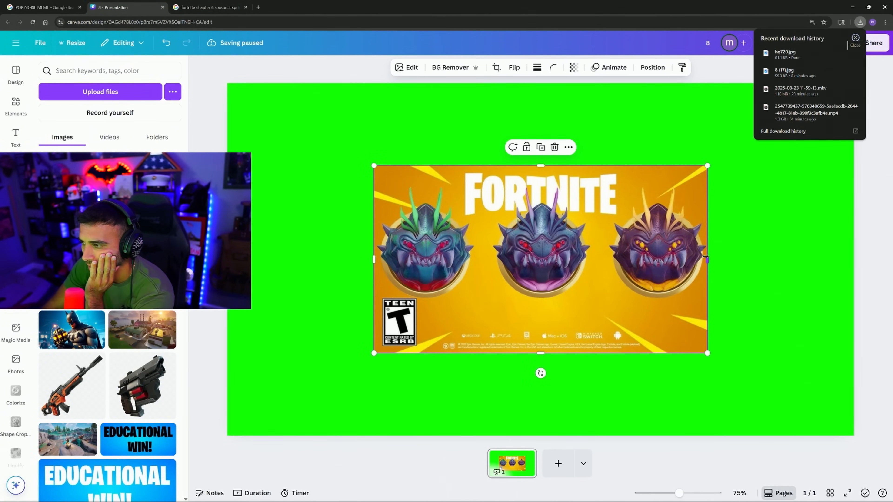
- Crop the Fortnite picture on three sides down to the green-horned medallion
left_click_drag(705, 258, 478, 260)
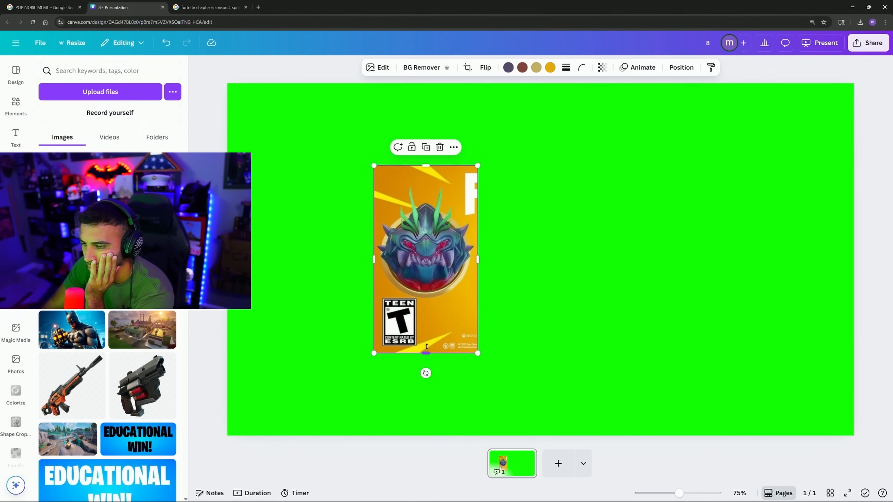
left_click_drag(426, 347, 427, 299)
mouse_move(426, 166)
left_mouse_down()
mouse_move(426, 191)
mouse_move(427, 183)
left_mouse_up()
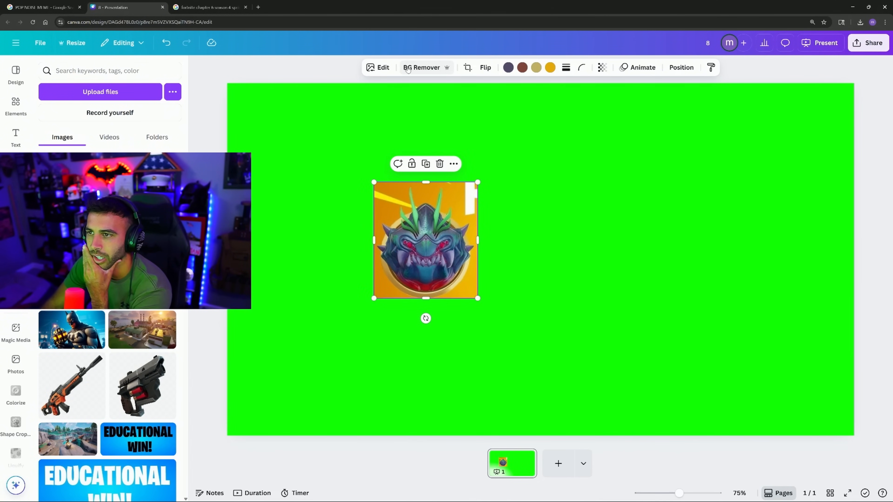
- Remove the medallion picture's background, then enlarge it slightly and place it near the centre of the green page
left_click(408, 68)
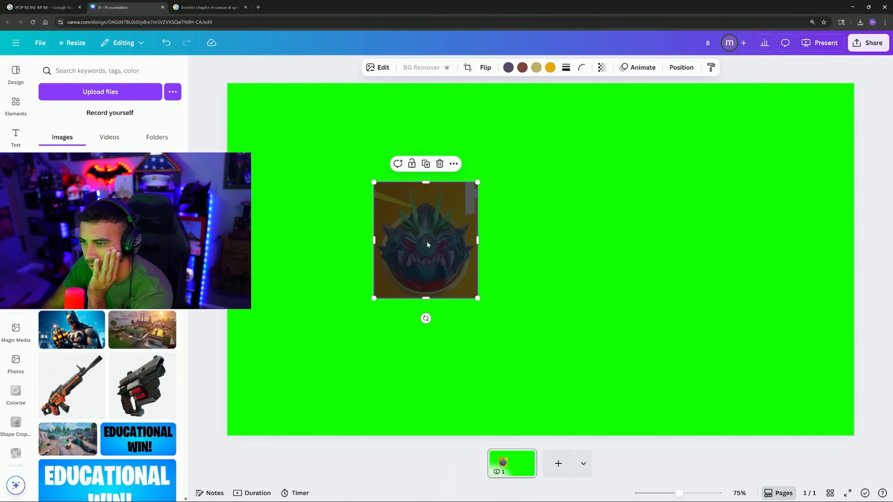
left_click_drag(425, 255, 550, 261)
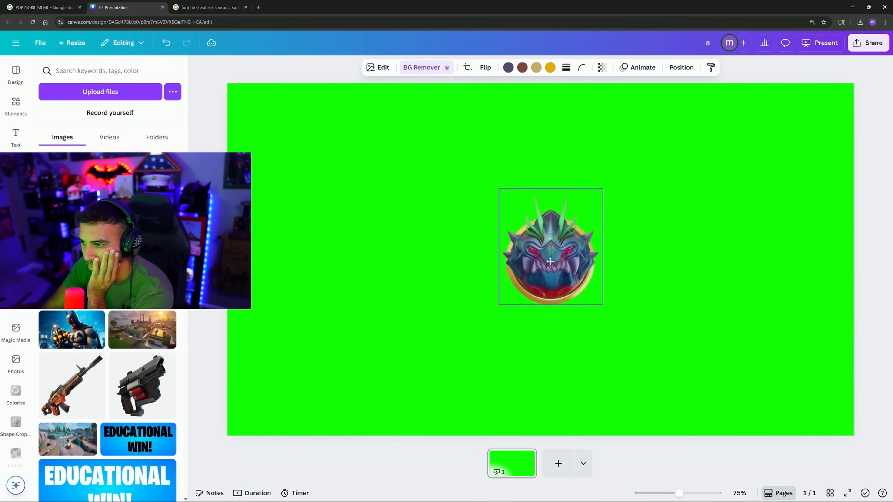
left_click_drag(592, 313, 622, 345)
left_click_drag(567, 287, 555, 260)
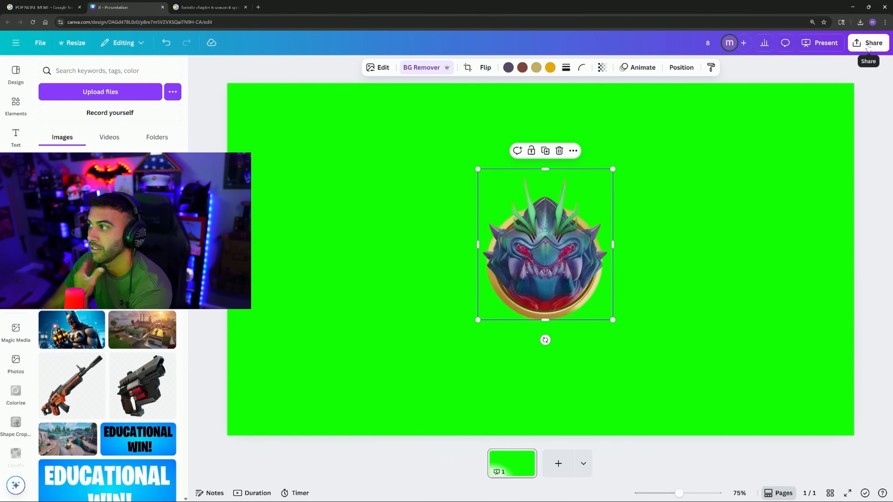
- Download the green-horned medallion design as a JPG and copy the downloaded 8 (18).jpg to the desktop
left_click(867, 44)
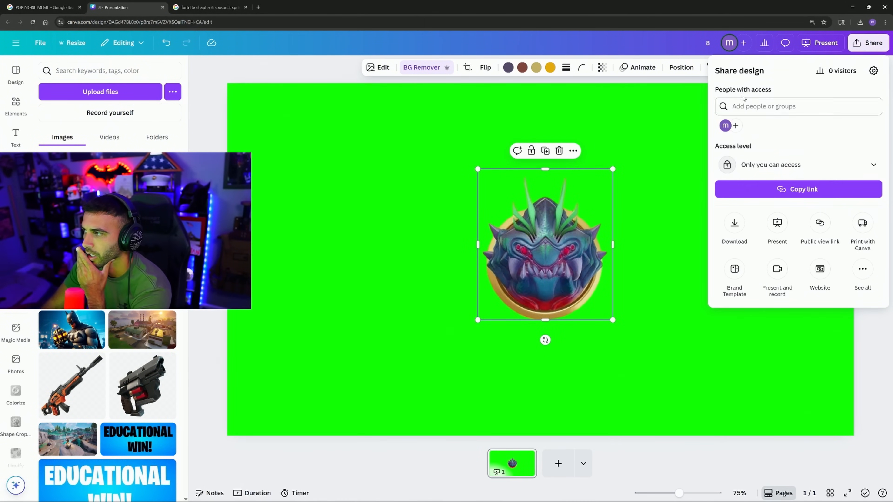
left_click(740, 231)
left_click(777, 105)
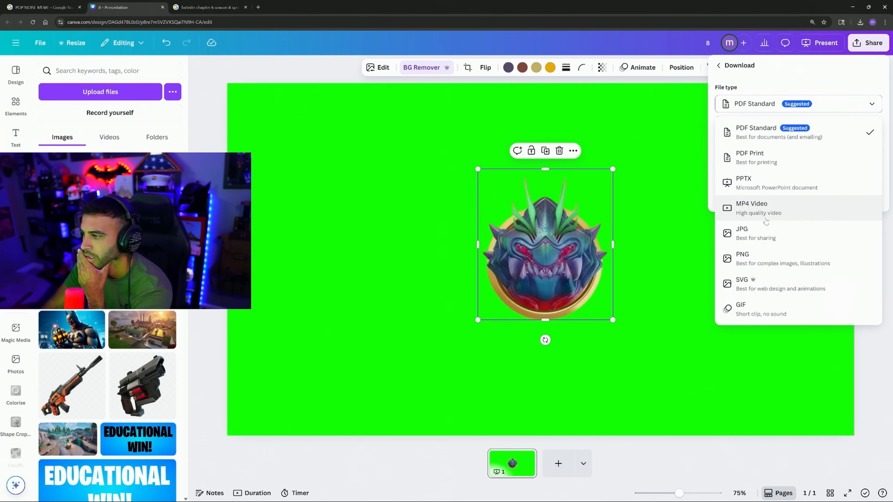
left_click(772, 234)
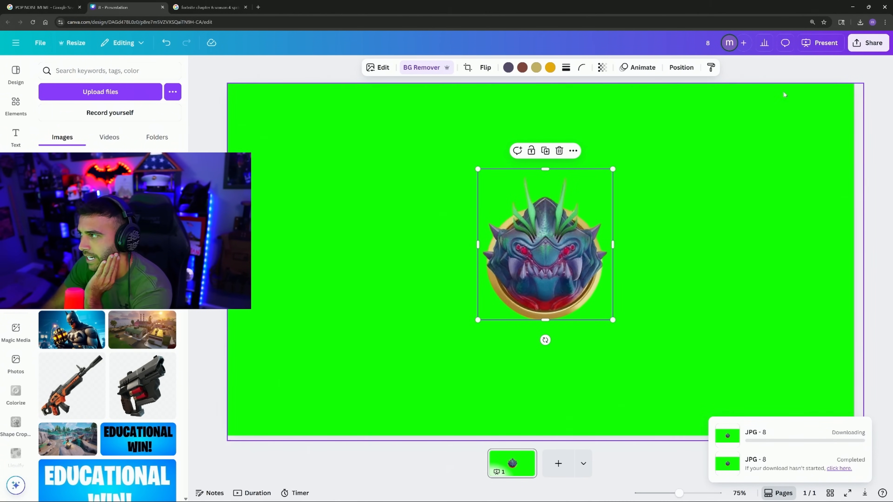
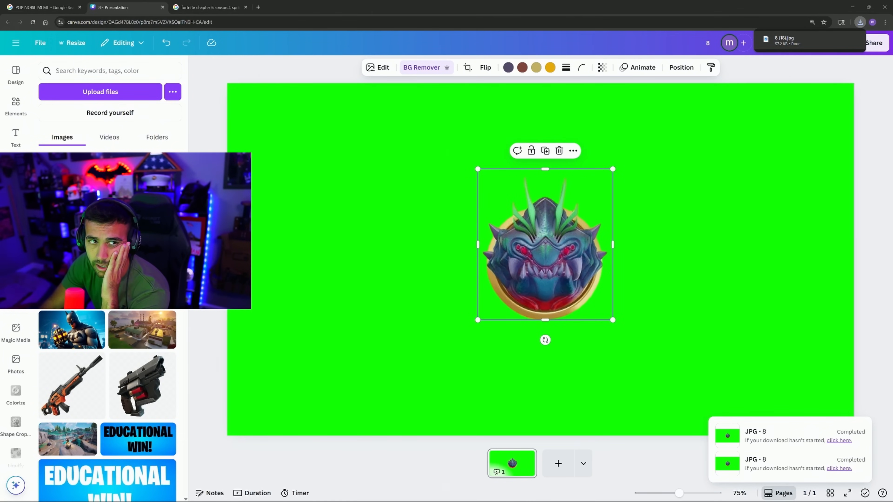
left_click_drag(803, 42, 1, 118)
left_click(191, 231)
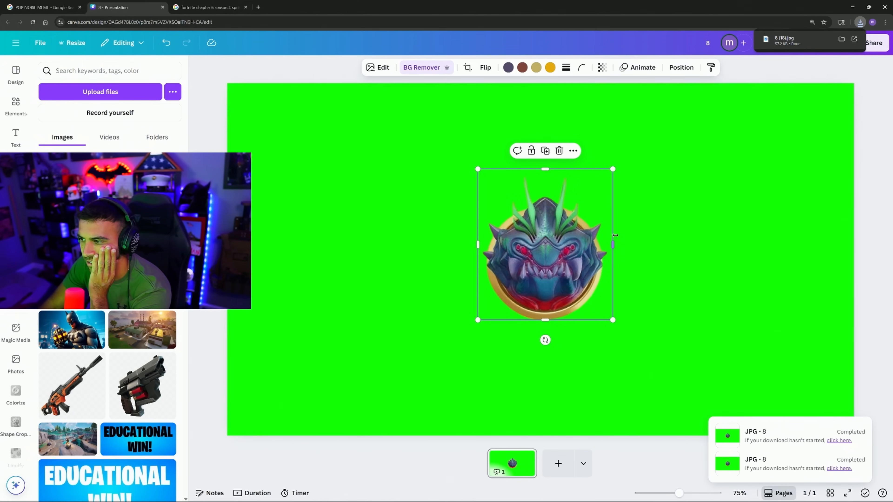
- Shift the medallion picture's crop to show only the pink-horned medallion and move it near the centre of the green page
left_click_drag(613, 244, 828, 249)
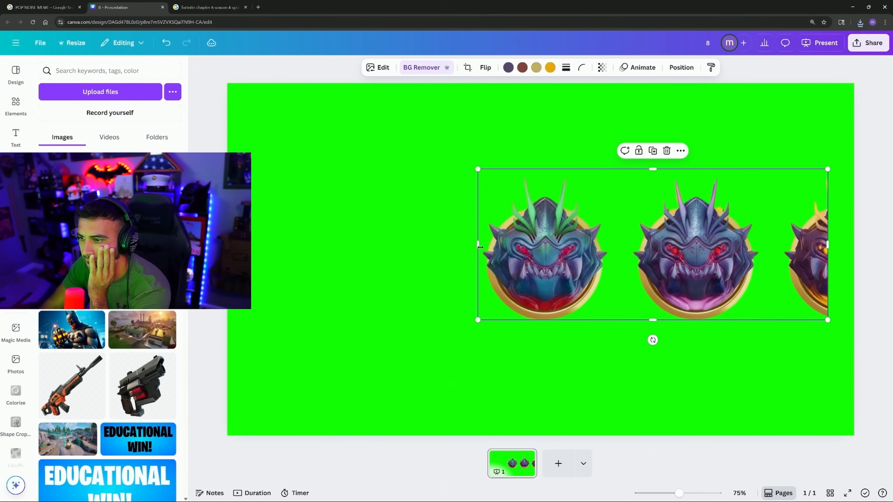
left_click_drag(480, 247, 625, 247)
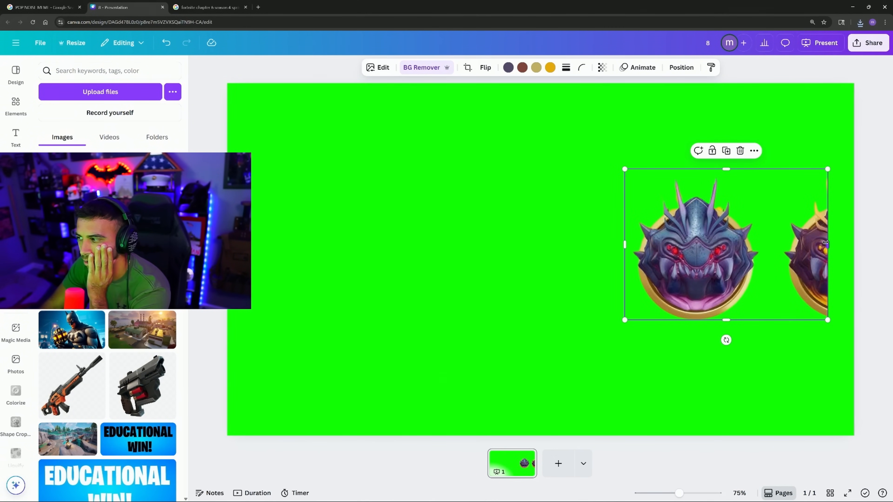
left_click_drag(825, 243, 567, 266)
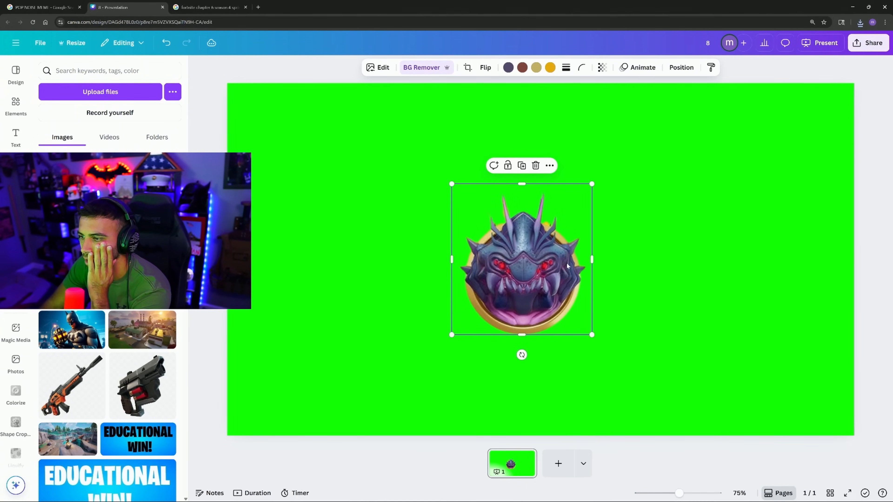
- Download the pink-horned medallion design as a JPG and open the recent downloads list
left_click(866, 43)
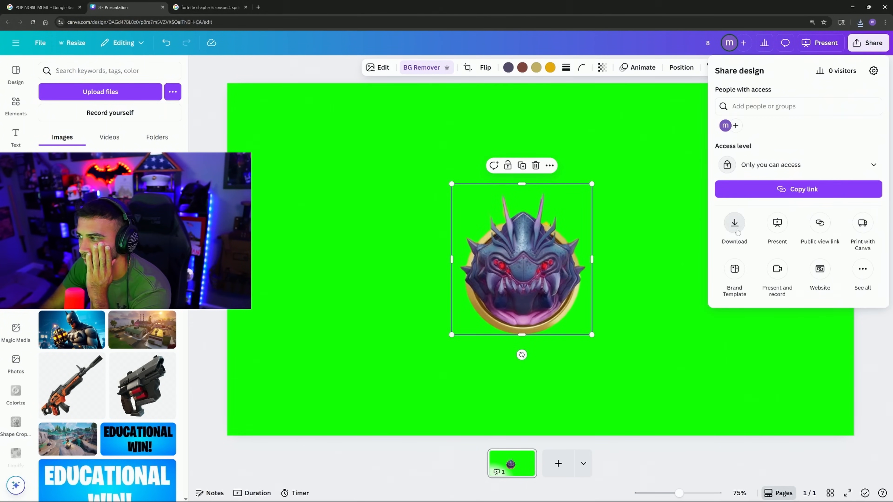
left_click(734, 226)
left_click(779, 111)
left_click(734, 232)
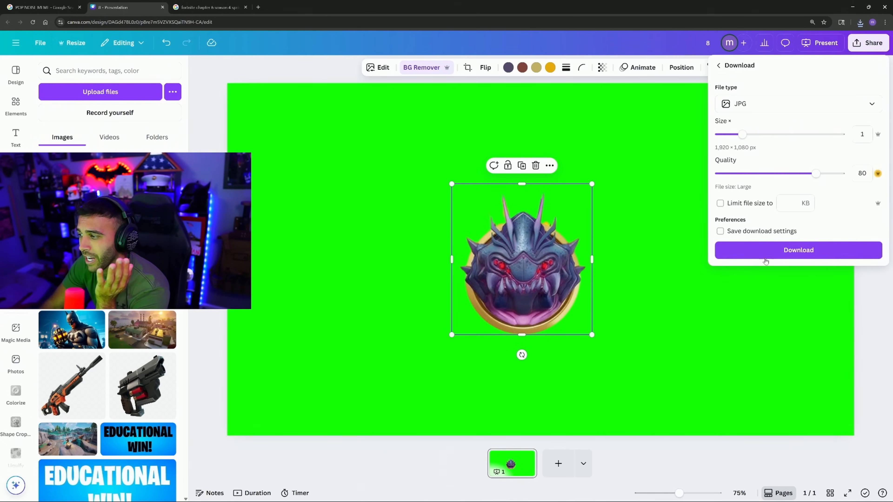
left_click(798, 250)
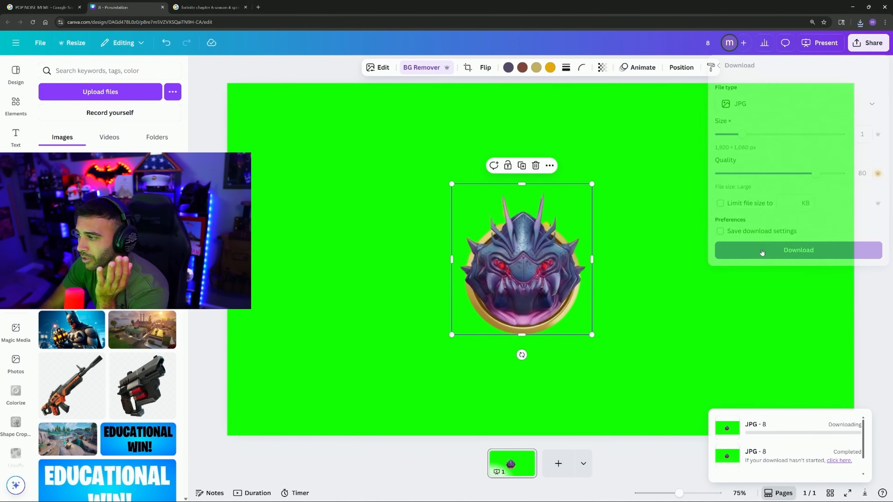
left_click(860, 23)
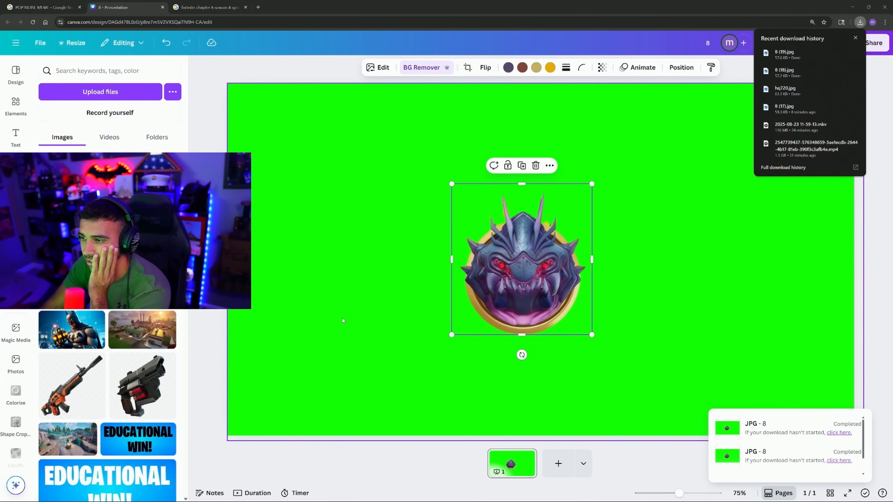
- Shift the picture's crop to the yellow-horned medallion, scale it slightly, and move it near the centre of the green page
left_click_drag(592, 260, 776, 264)
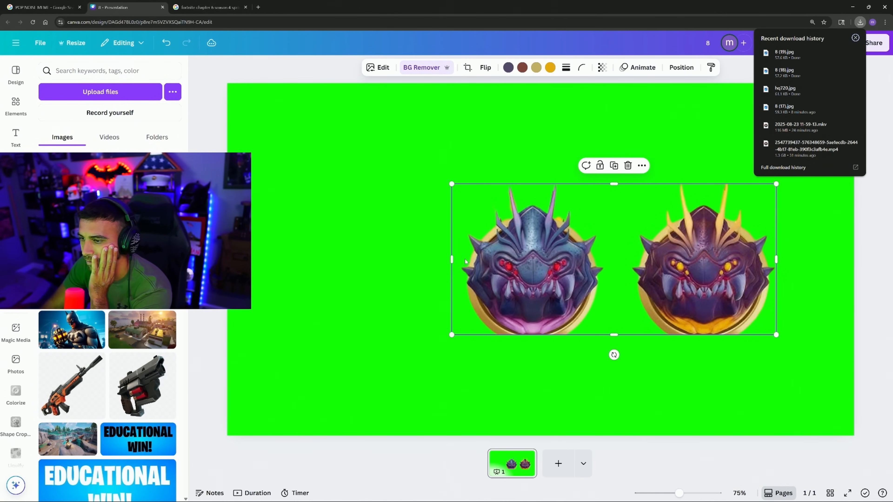
left_click_drag(452, 259, 633, 260)
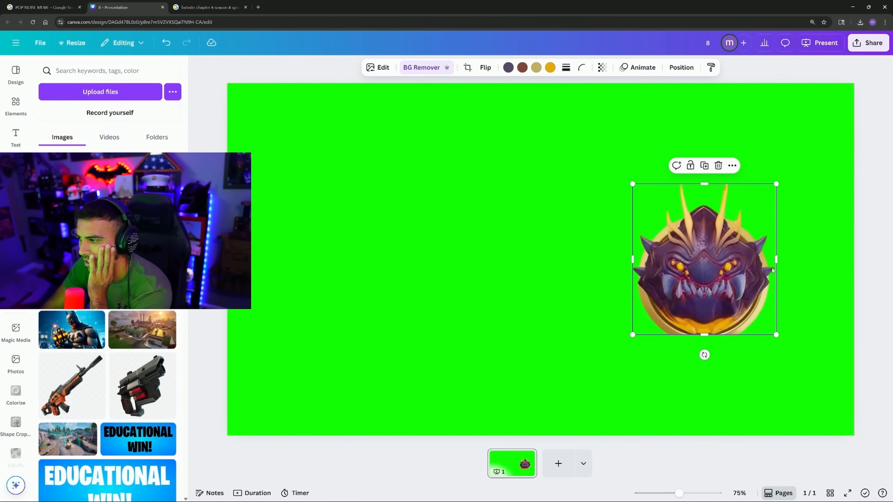
mouse_move(773, 271)
left_mouse_down()
mouse_move(766, 278)
mouse_move(775, 277)
left_mouse_up()
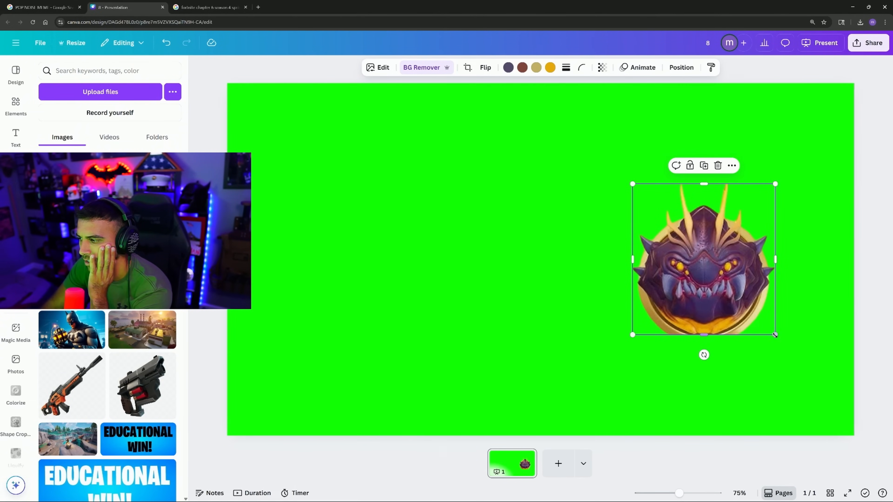
left_click_drag(776, 335, 766, 338)
left_click_drag(680, 291, 513, 285)
- Download the yellow-horned medallion design as a JPG
left_click(860, 24)
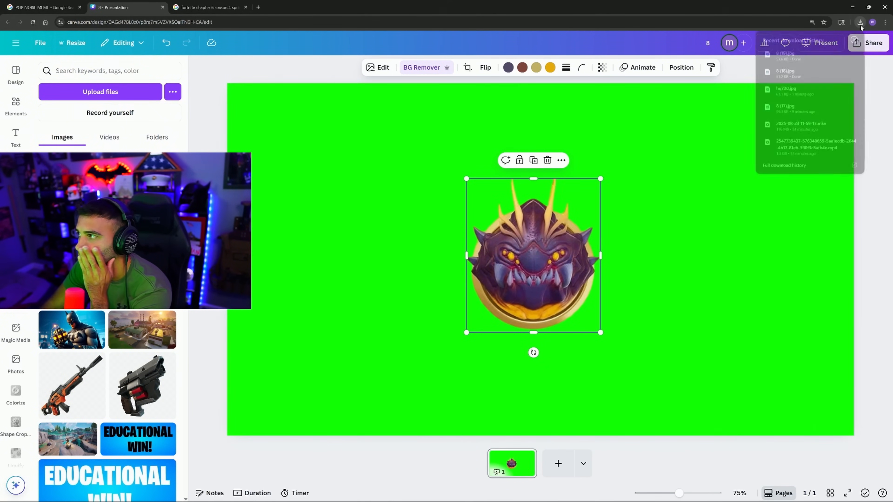
left_click(868, 43)
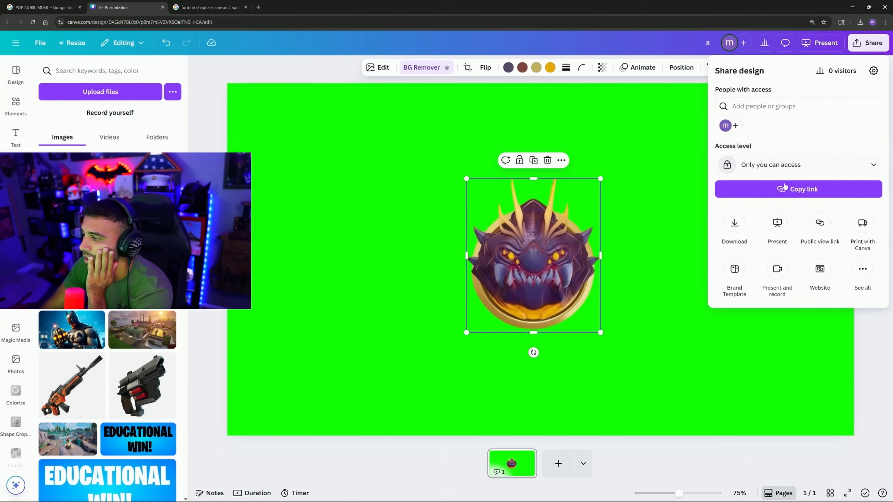
left_click(734, 222)
left_click(774, 105)
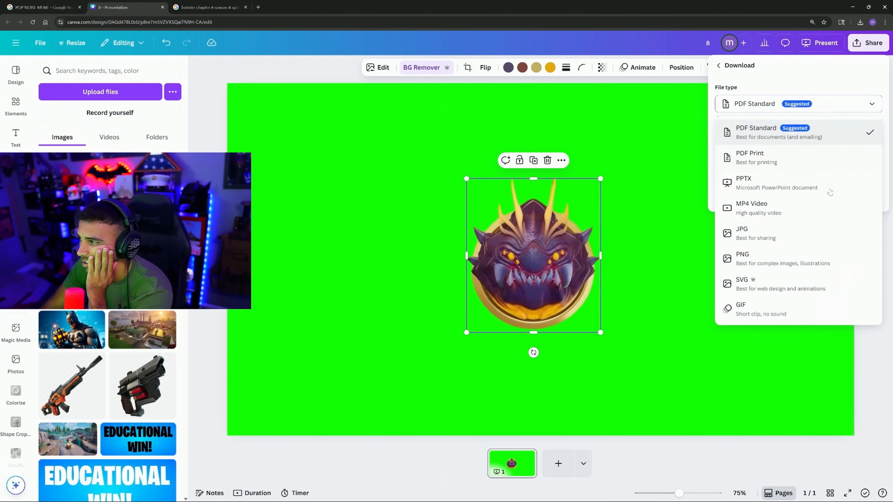
left_click(765, 235)
left_click(798, 249)
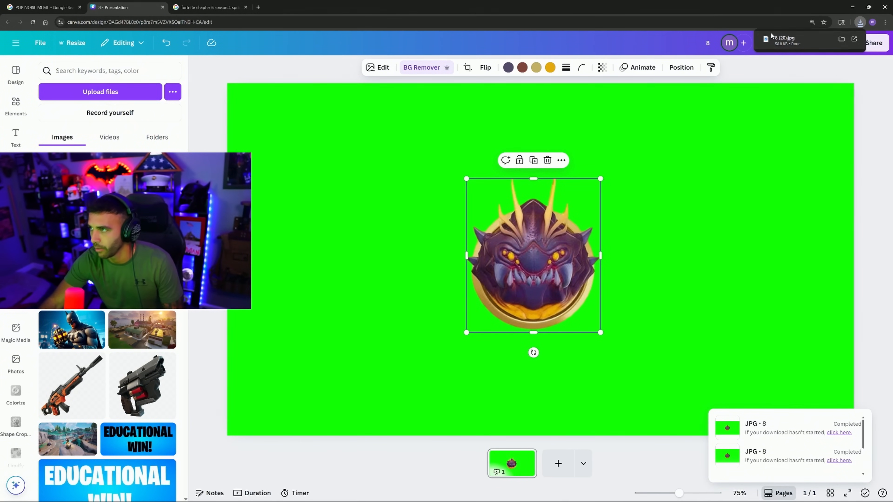
- Copy the downloaded 8 (20).jpg to the desktop, replacing the existing file of that name
left_click_drag(771, 36, 0, 247)
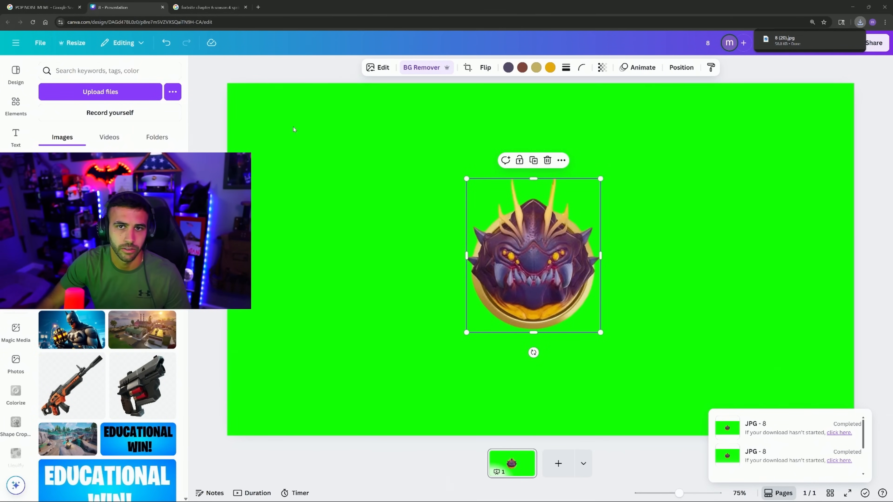
left_click_drag(784, 40, 0, 246)
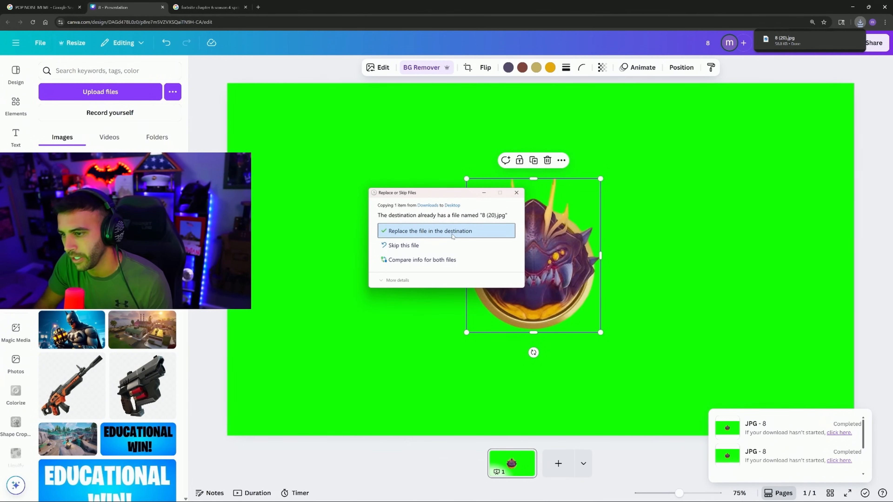
left_click(452, 234)
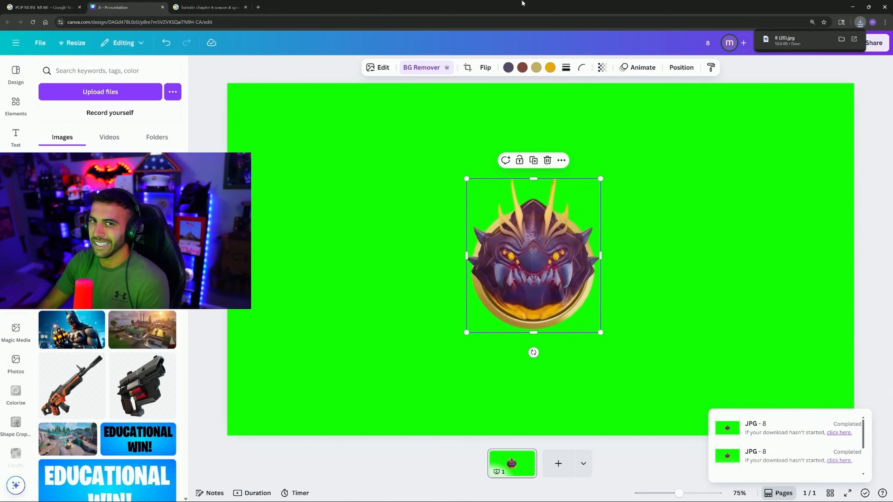
- Switch to DaVinci Resolve and place images 8 (18), 8 (19) and 8 (20) together at the playhead on Video 2 and again on Video 3
left_click(853, 7)
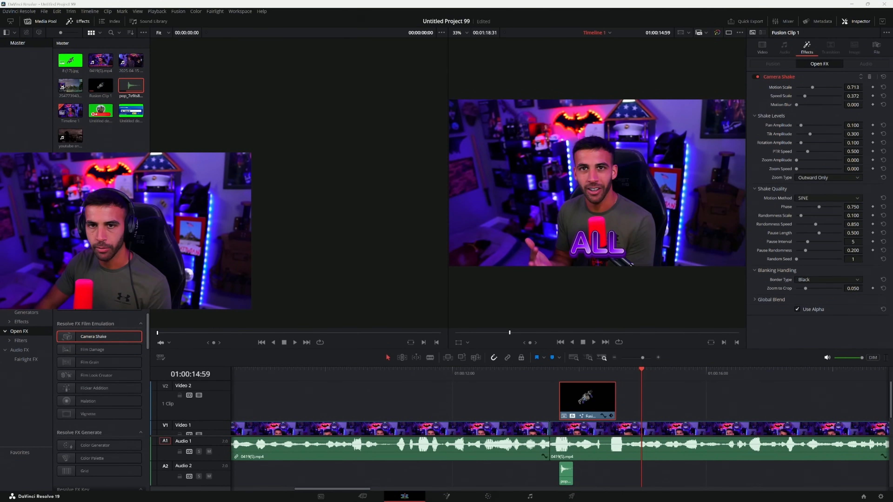
left_click(98, 67)
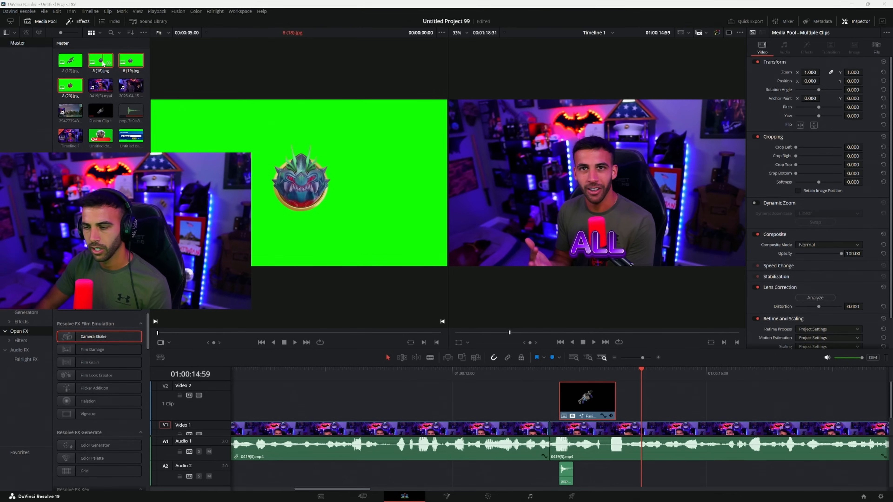
left_click_drag(106, 62, 644, 408)
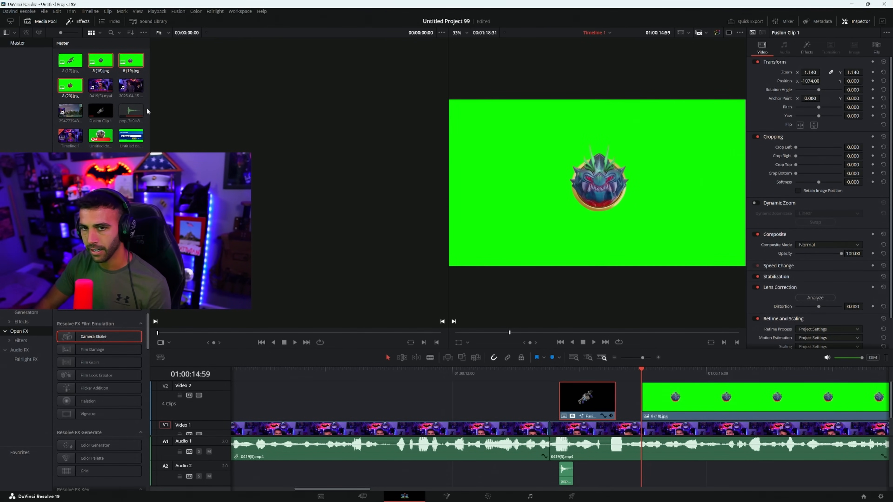
left_click_drag(131, 61, 646, 402)
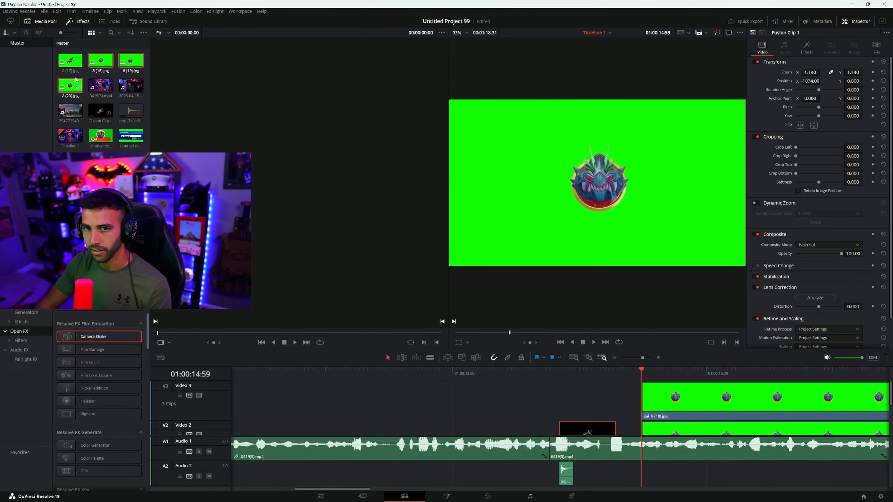
- Cut the duplicate 8 (18).jpg clip from Video 3
left_click(669, 372)
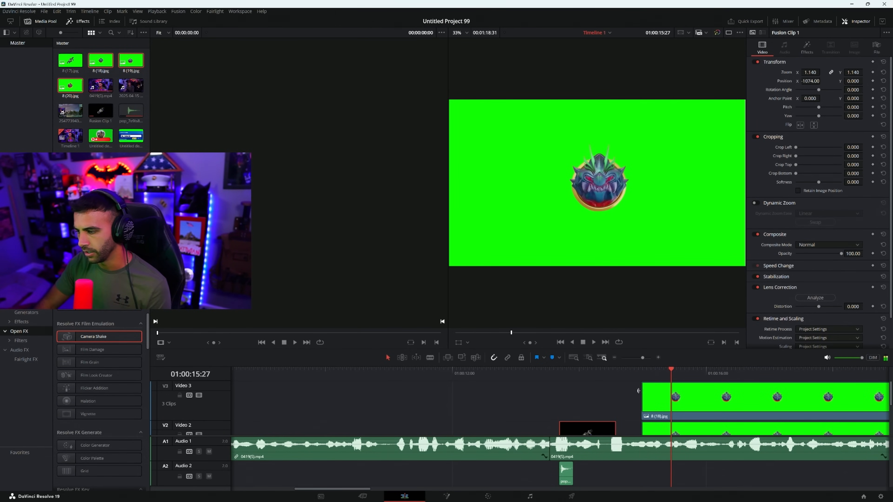
scroll(664, 408, "down", 2)
scroll(664, 409, "up", 1)
left_click(663, 413)
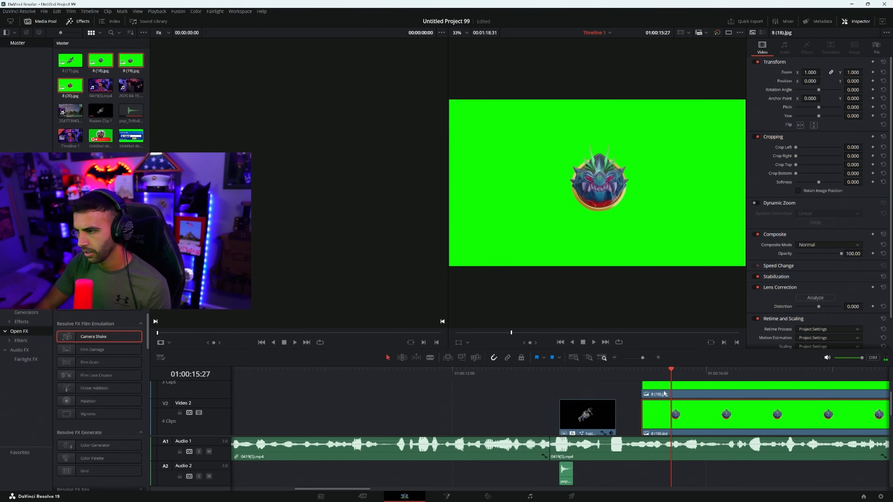
scroll(664, 394, "up", 1)
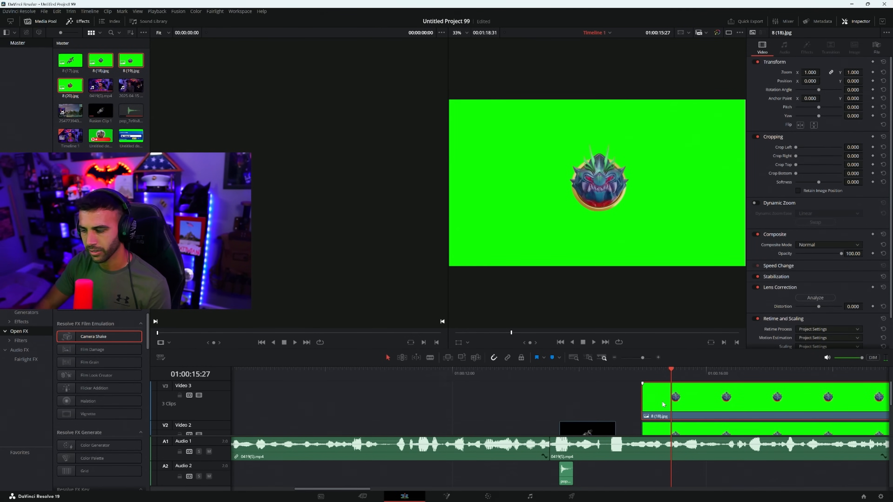
right_click(663, 404)
right_click(666, 391)
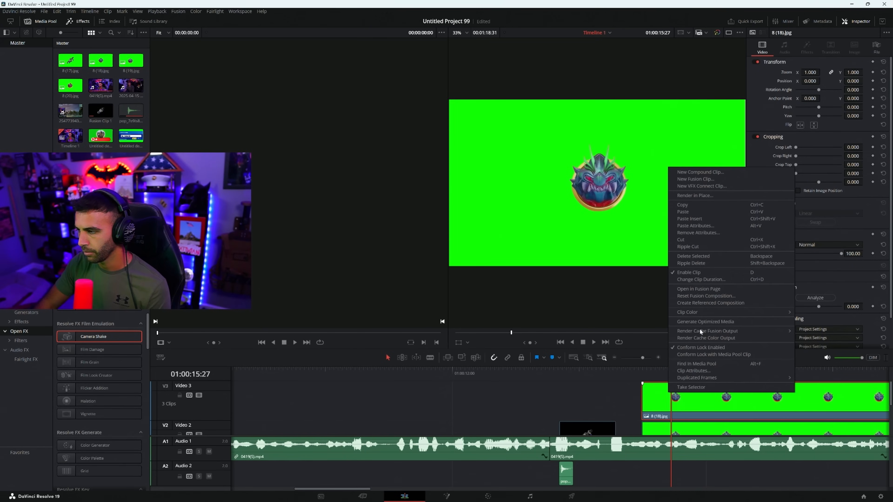
left_click(691, 242)
- Stack 8 (19).jpg on Video 3 and 8 (20).jpg on the track above, aligned with the start of 8 (18).jpg on Video 2
left_click(105, 63)
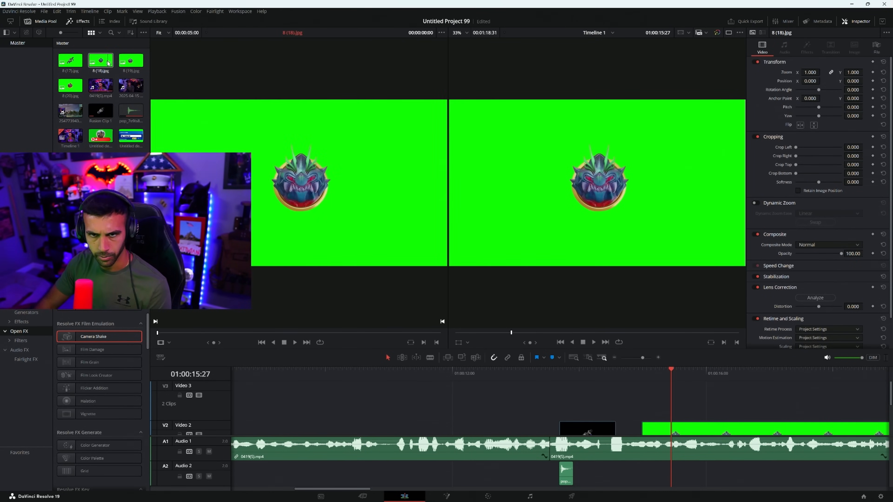
left_click(134, 62)
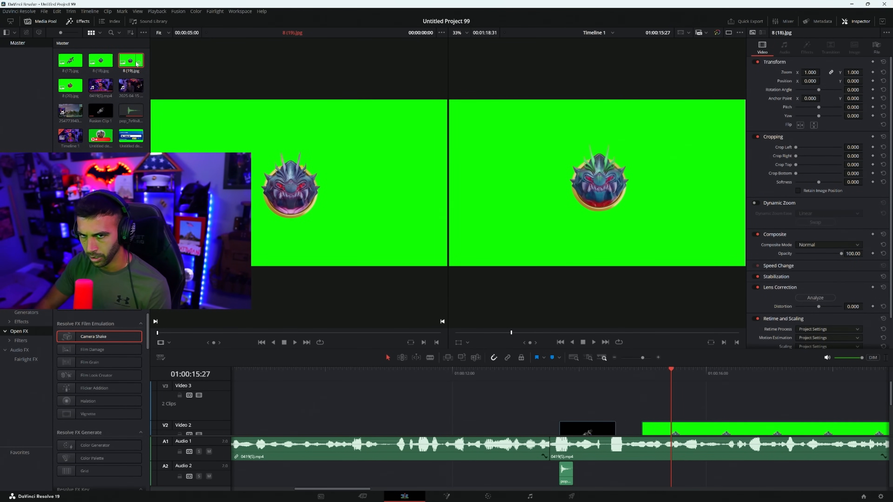
left_click_drag(136, 64, 640, 402)
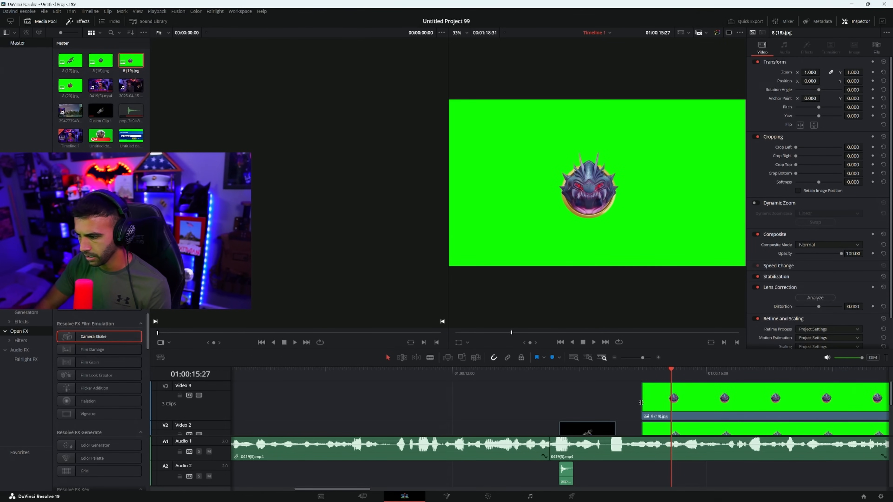
left_click(71, 87)
left_click_drag(73, 86, 643, 391)
scroll(615, 395, "down", 3)
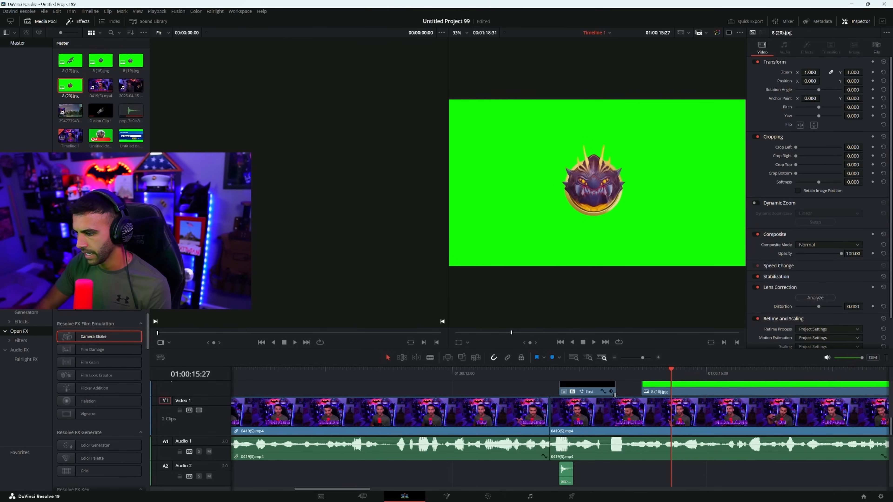
scroll(614, 395, "up", 3)
scroll(668, 396, "down", 3)
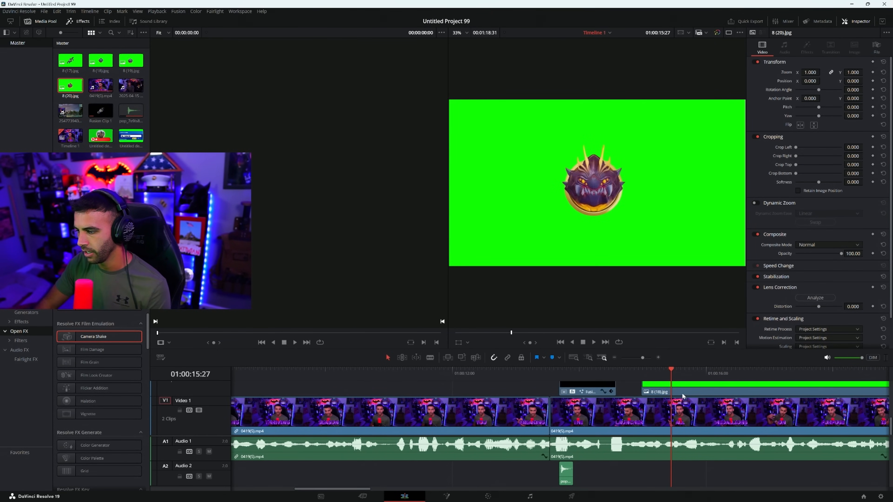
- Cut the leftover 8 (19).jpg clip that follows 8 (18).jpg on Video 2
scroll(627, 400, "up", 3)
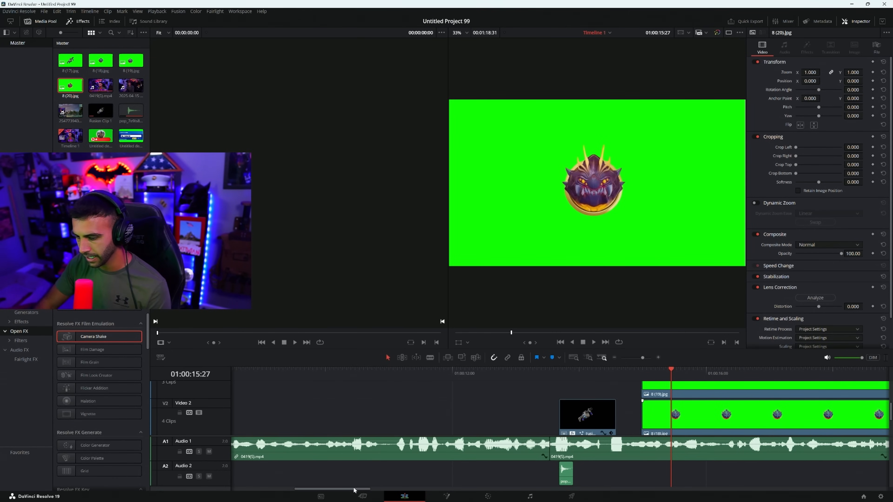
left_click_drag(354, 490, 394, 490)
scroll(596, 429, "down", 3)
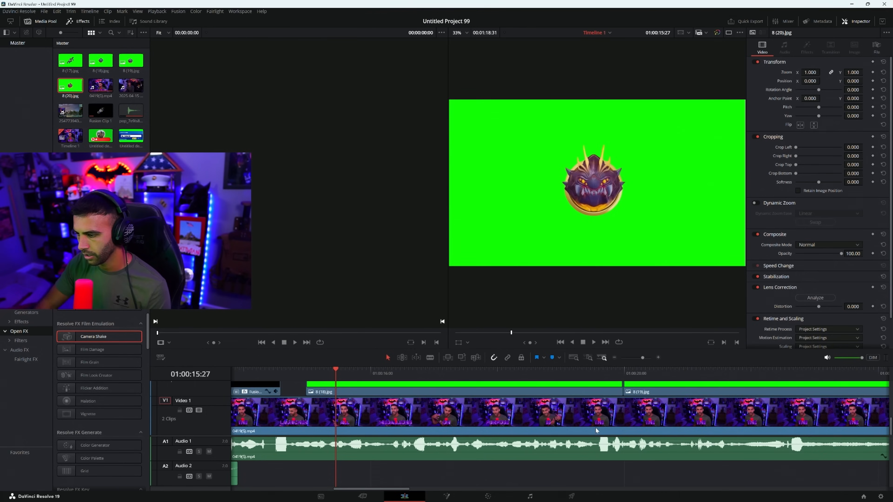
scroll(596, 430, "up", 5)
right_click(686, 409)
left_click(705, 260)
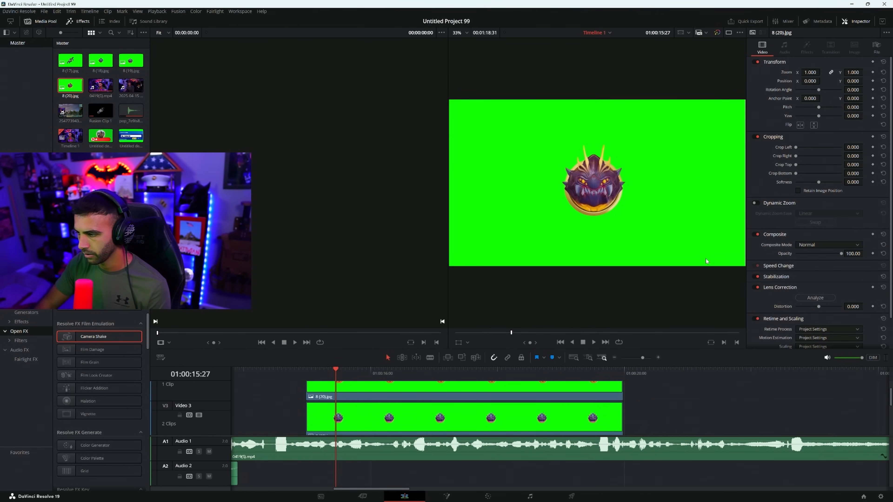
scroll(635, 405, "down", 4)
scroll(635, 404, "up", 2)
right_click(686, 404)
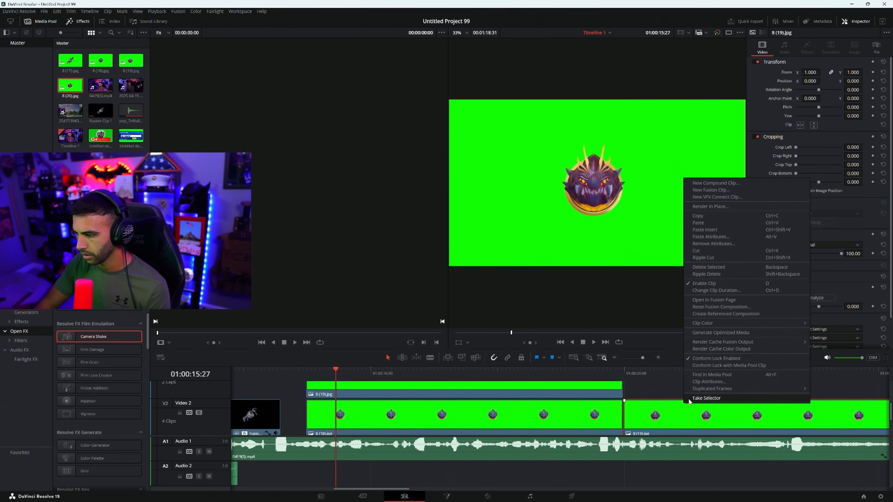
left_click(702, 251)
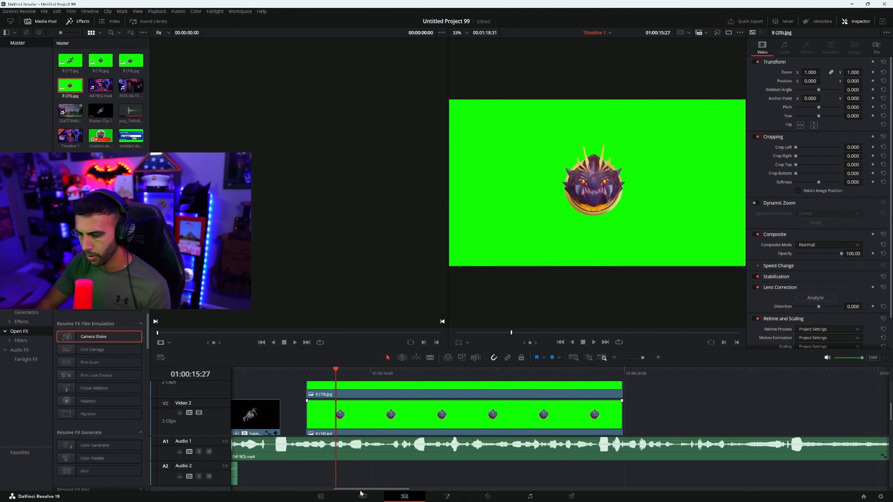
- Delete the two leftover 8 (20).jpg clips further along Video 3
left_click_drag(368, 489, 443, 497)
left_click_drag(412, 423, 430, 390)
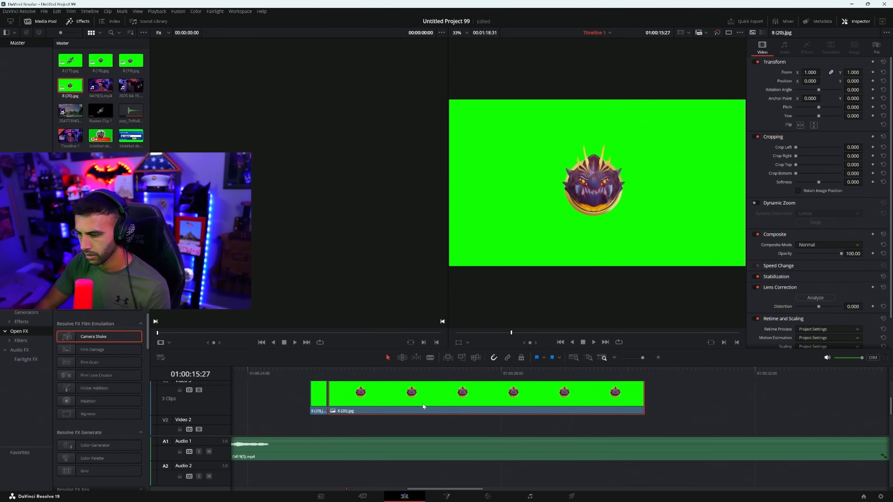
right_click(423, 404)
left_click(453, 270)
right_click(319, 393)
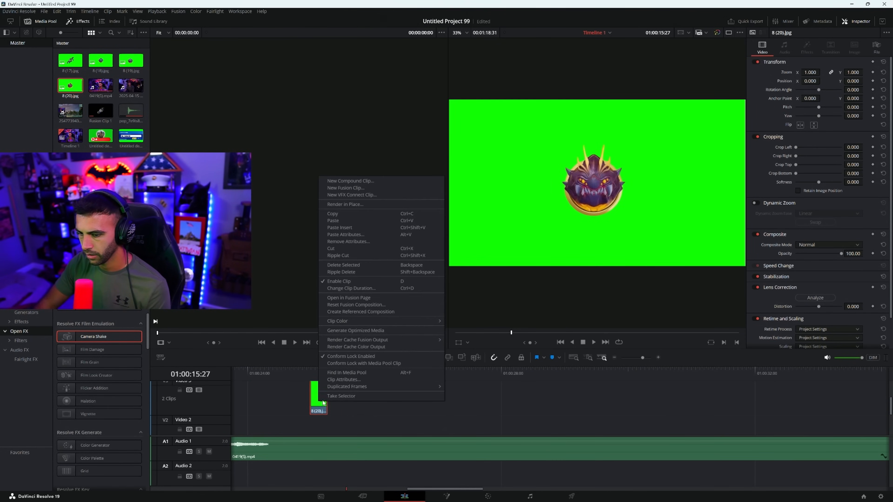
left_click(330, 271)
- On the Color page, add an alpha output for 8 (20).jpg on Video 4 and connect node 01's key output to it
left_click_drag(471, 489, 392, 492)
scroll(409, 417, "down", 3)
scroll(409, 416, "up", 5)
scroll(409, 416, "down", 3)
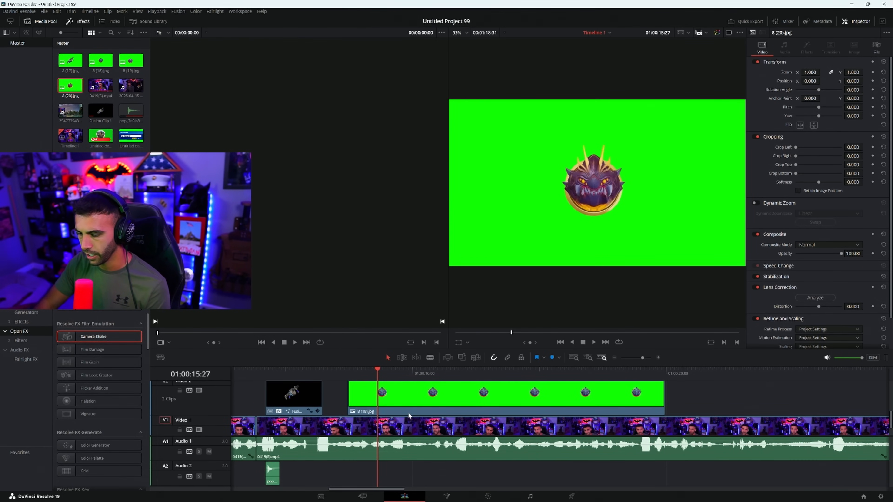
right_click(383, 397)
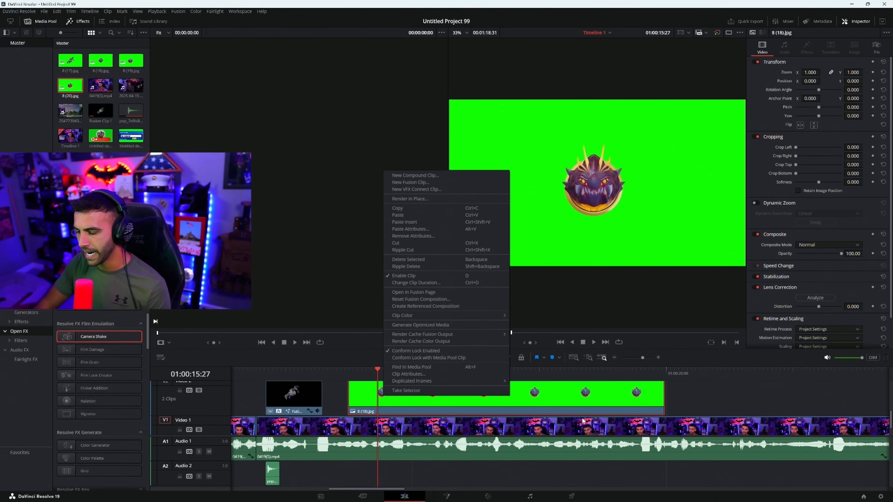
left_click(541, 419)
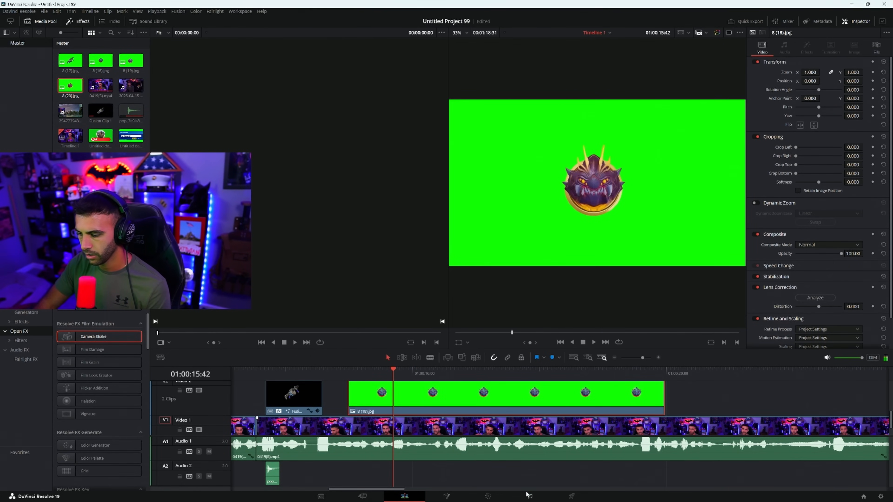
left_click(495, 498)
right_click(721, 232)
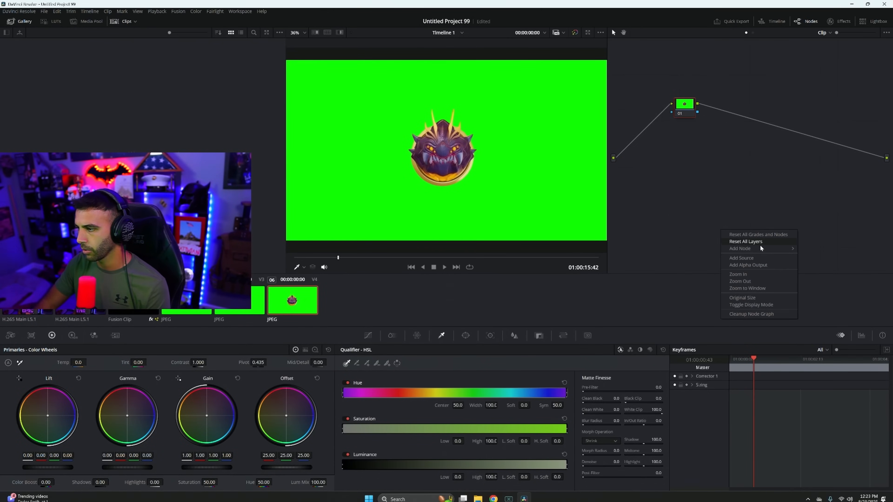
left_click(745, 267)
left_click_drag(697, 113, 826, 164)
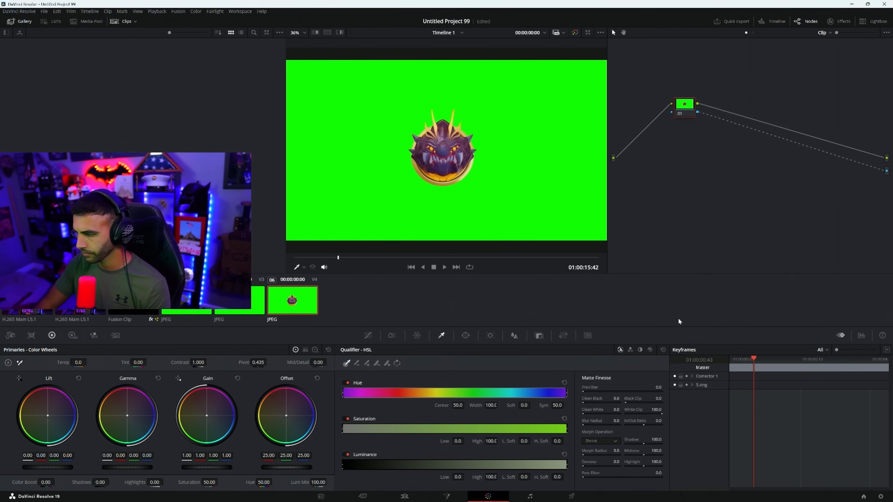
- Key out 8 (20).jpg's green background with the 3D qualifier, invert the selection and set despill to 100
left_click(651, 350)
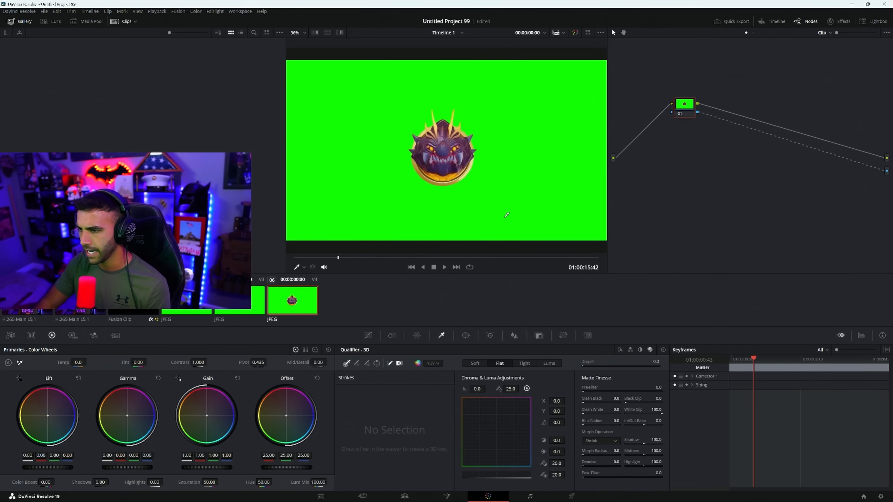
left_click(504, 218)
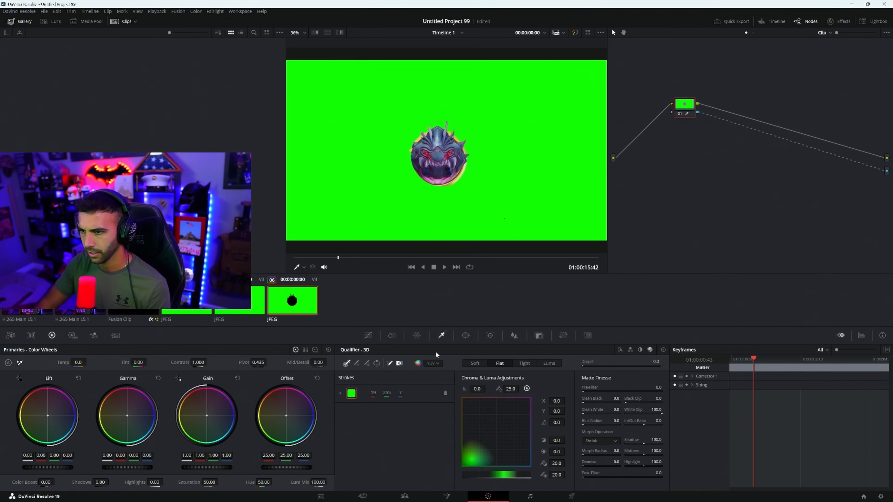
left_click(375, 364)
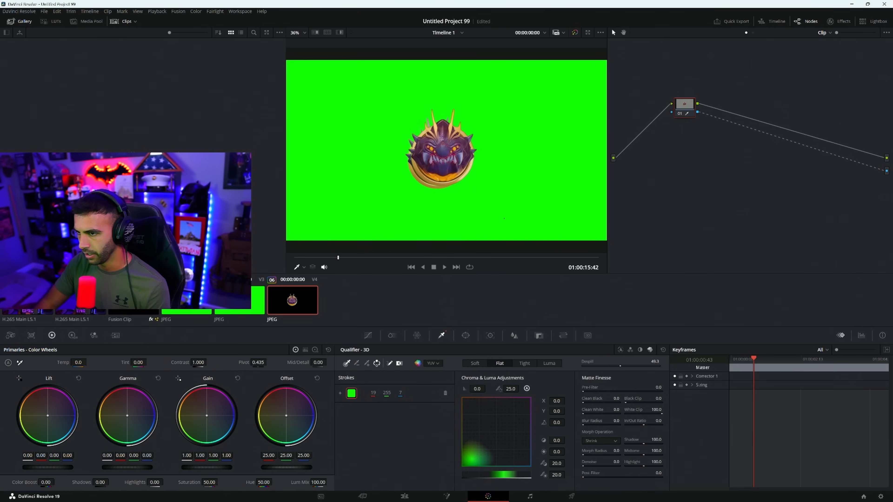
left_click_drag(594, 359, 633, 358)
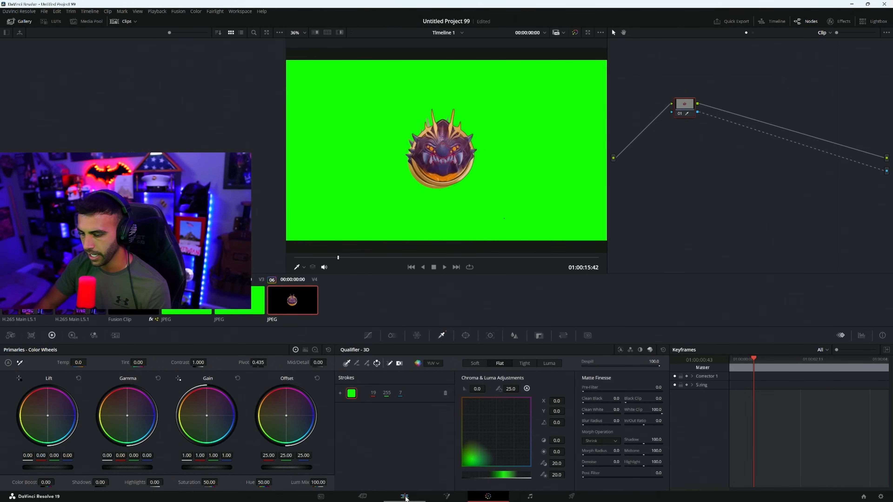
- Return to the Edit page and convert 8 (18).jpg on Video 2 into a new Fusion clip
left_click(404, 496)
right_click(436, 389)
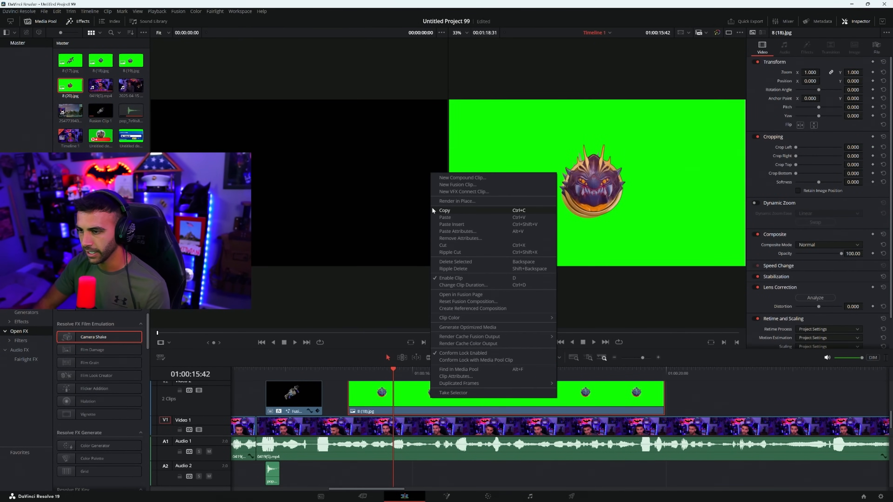
left_click(455, 186)
- Convert 8 (19).jpg on Video 3 into a new Fusion clip
scroll(442, 406, "up", 2)
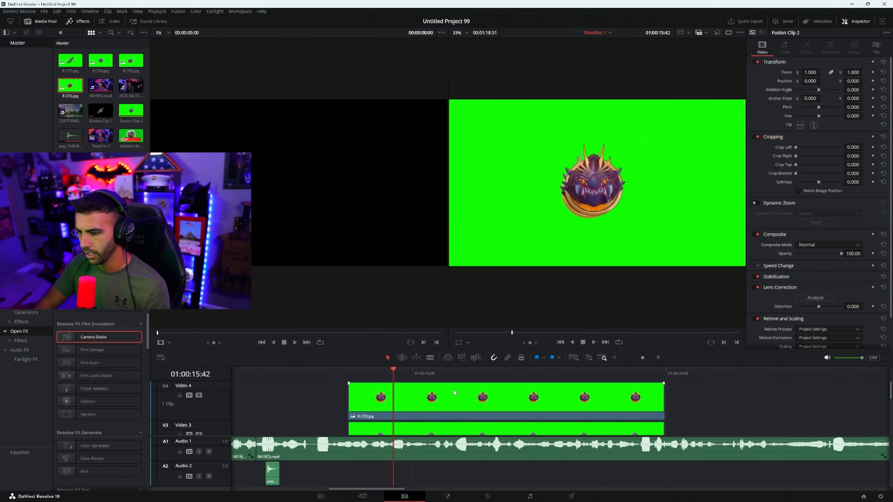
scroll(442, 406, "down", 2)
scroll(442, 405, "up", 2)
scroll(442, 405, "down", 2)
scroll(440, 406, "up", 2)
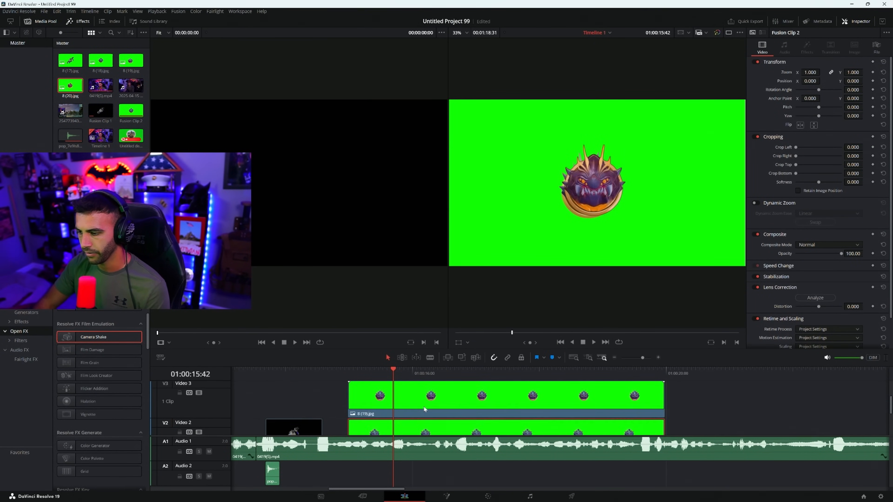
scroll(424, 410, "down", 2)
scroll(423, 410, "up", 2)
right_click(424, 411)
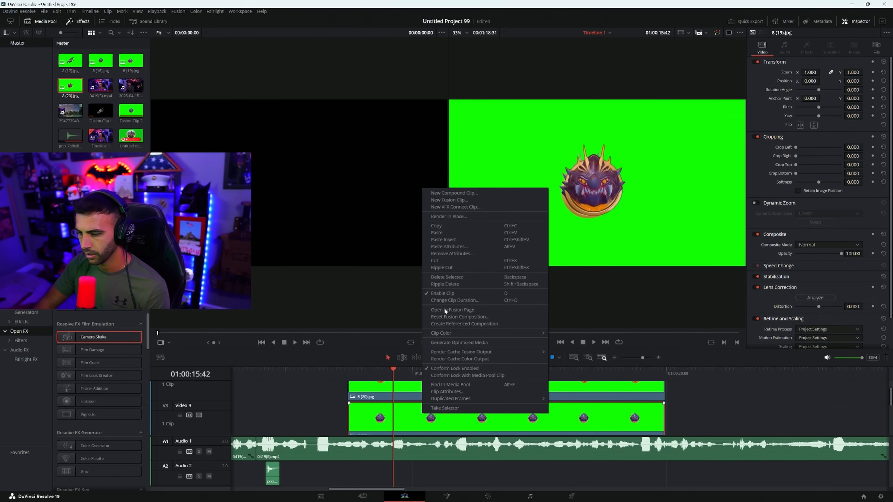
left_click(450, 199)
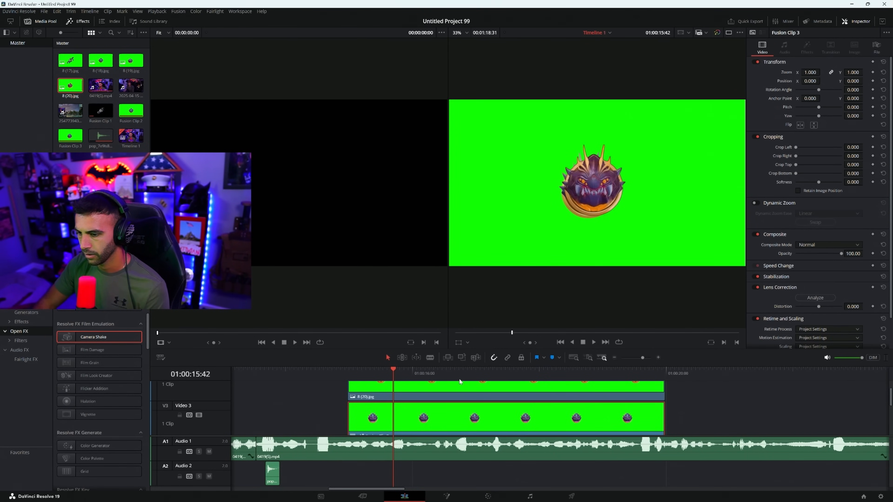
- Resample 8 (20).jpg's green background in the 3D qualifier on the Color page and toggle its inversion off and on again
scroll(434, 384, "down", 2)
scroll(435, 384, "up", 2)
left_click(429, 408)
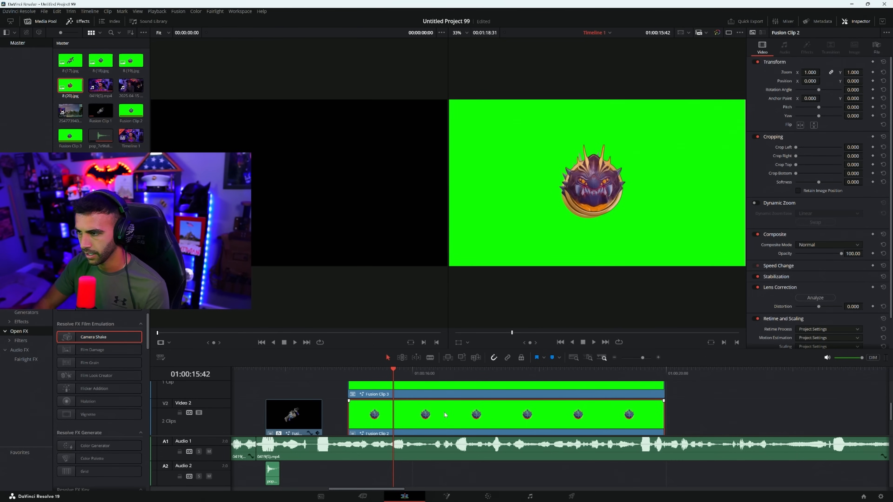
scroll(445, 412, "up", 3)
scroll(447, 413, "down", 4)
scroll(446, 412, "up", 4)
left_click(443, 401)
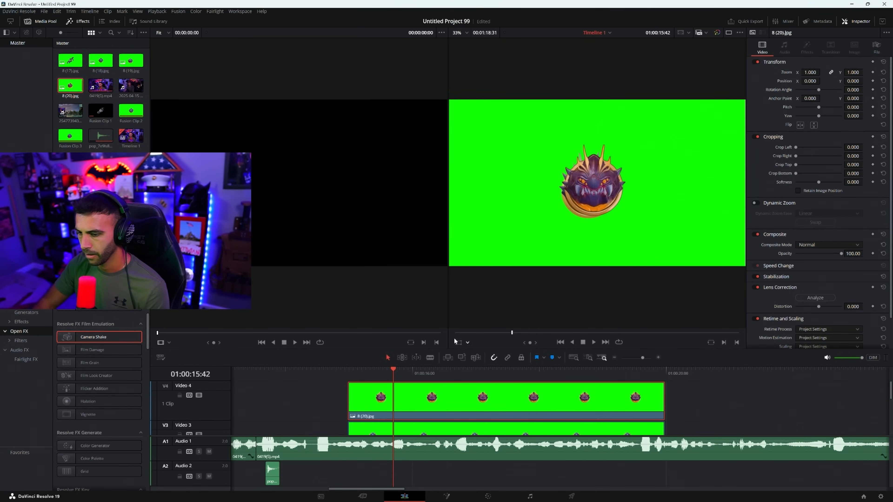
left_click(488, 496)
right_click(707, 170)
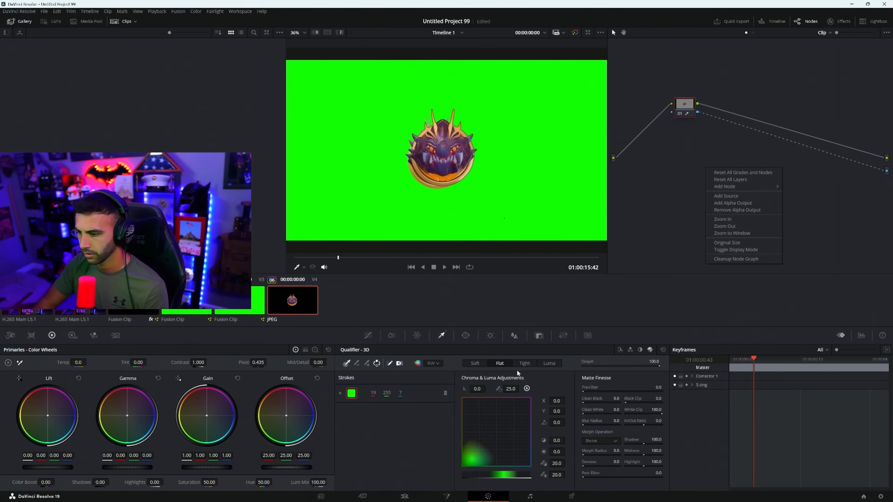
left_click(646, 351)
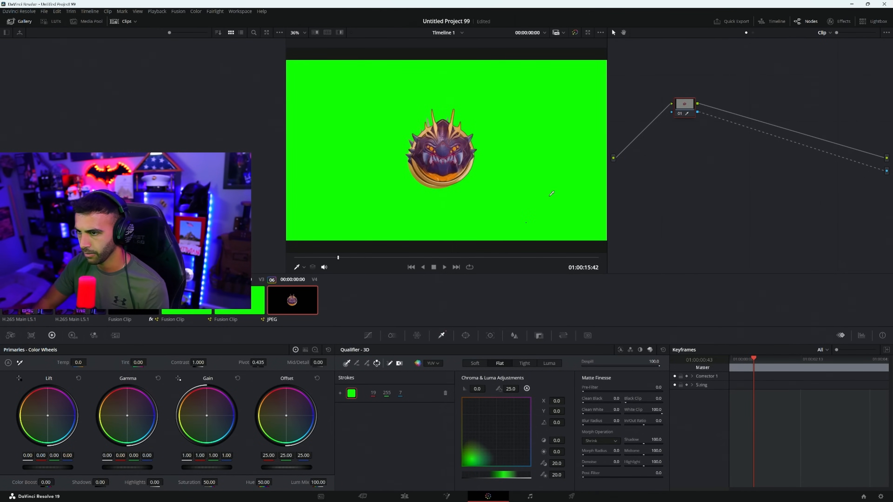
left_click(376, 363)
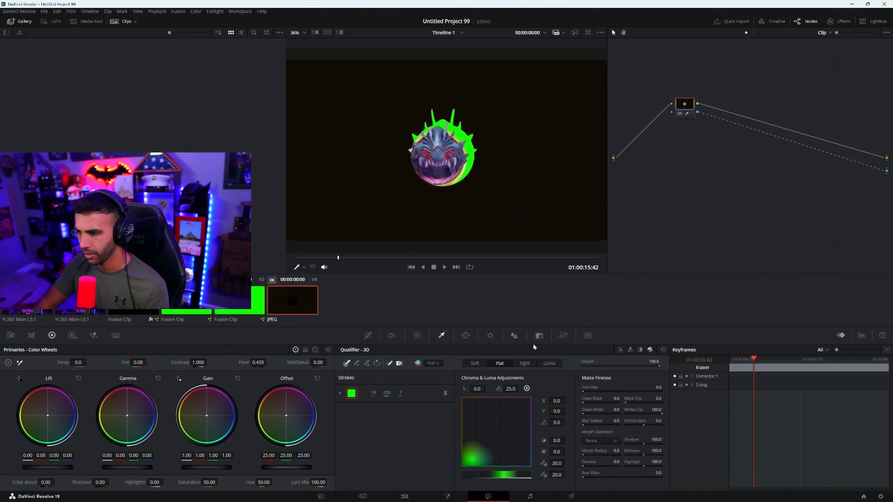
left_click(377, 363)
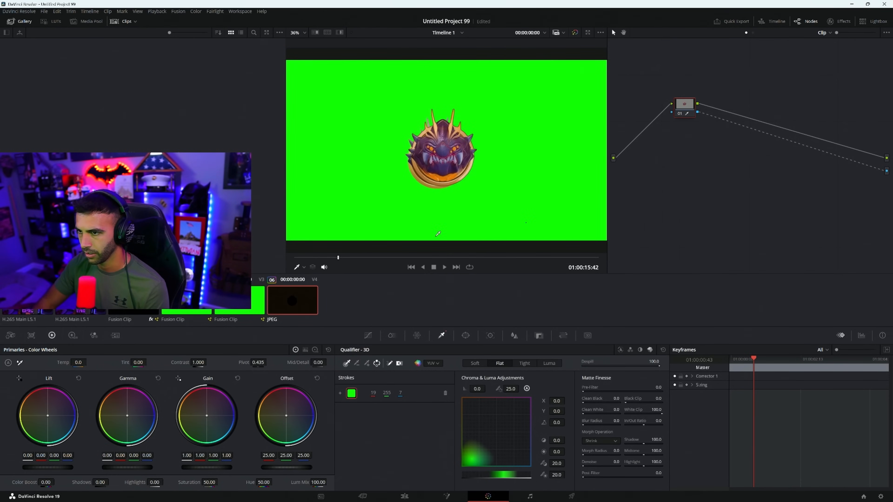
- Try to bring up Fusion Clip 3 from Video 3 on the Color page for keying
left_click(397, 498)
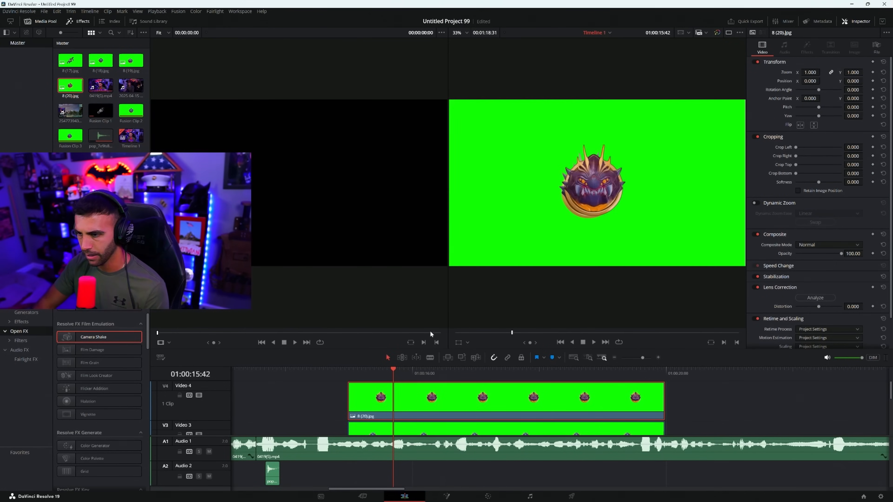
scroll(445, 425, "down", 1)
left_click(446, 408)
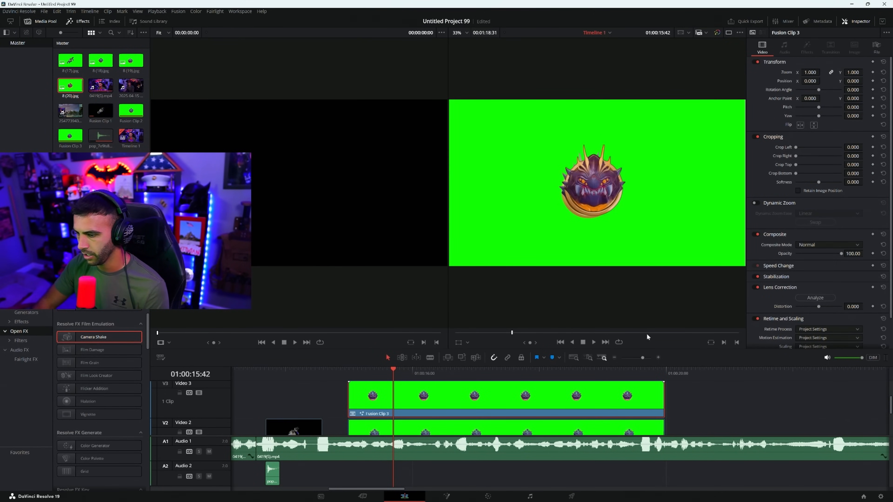
left_click(485, 496)
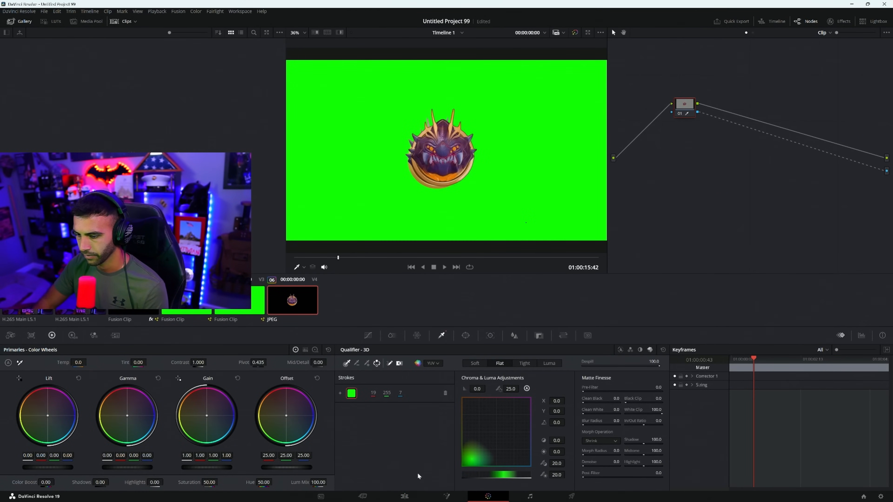
- Back on the Edit page, move Fusion Clip 3 on Video 3 and Fusion Clip 2 on Video 2 past the end of 8 (20).jpg
left_click(405, 496)
left_click_drag(478, 412, 791, 391)
scroll(548, 391, "down", 2)
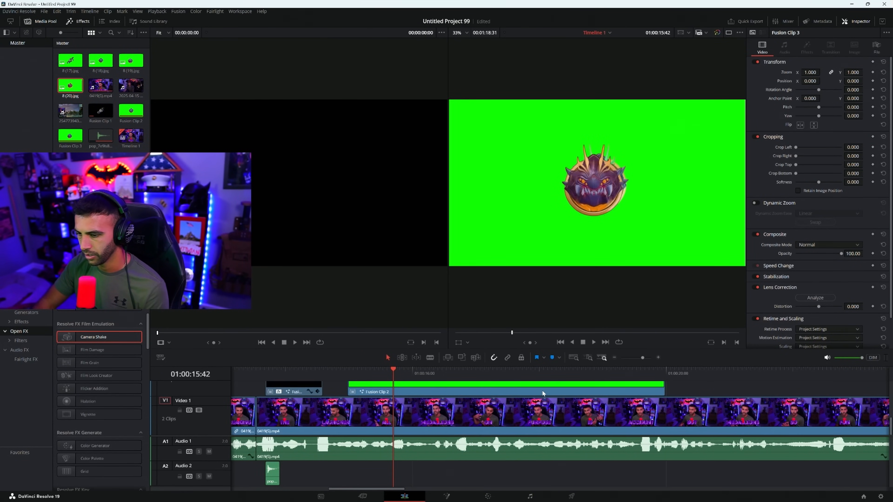
left_click_drag(543, 393, 867, 393)
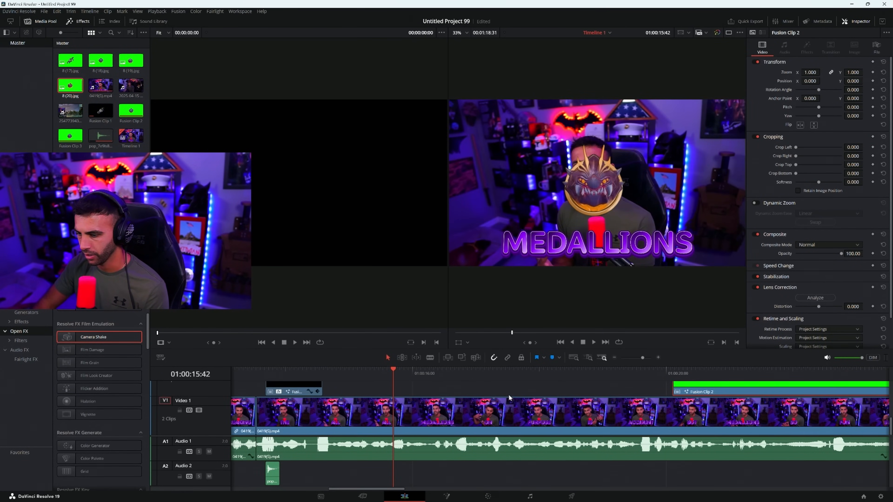
- Move 8 (20).jpg from Video 4 down to Video 2, directly ahead of Fusion Clip 2
scroll(509, 397, "up", 2)
left_click(500, 415)
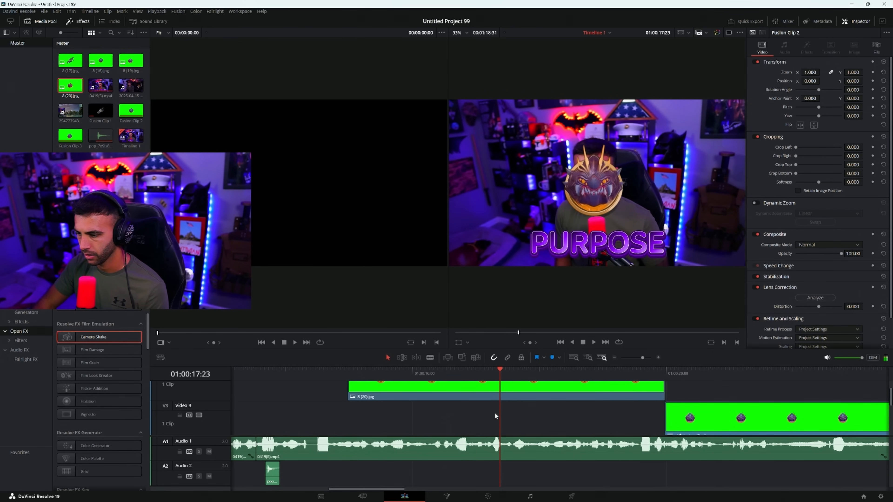
left_click_drag(485, 390, 475, 422)
scroll(457, 392, "down", 2)
scroll(465, 403, "up", 3)
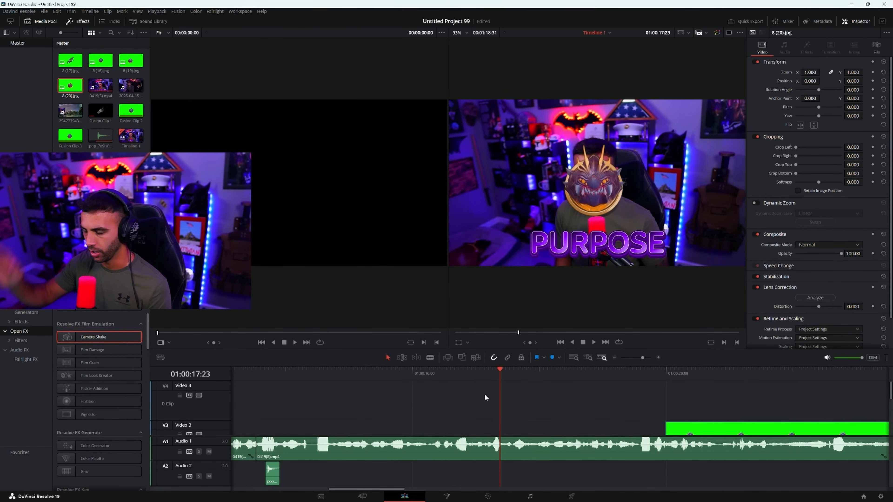
scroll(482, 397, "down", 3)
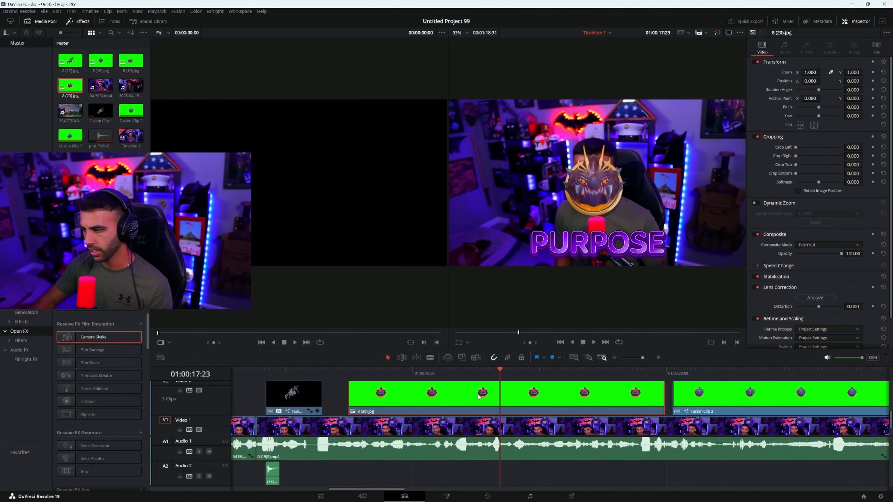
- Convert 8 (20).jpg on Video 2 into a new Fusion clip
left_click(423, 372)
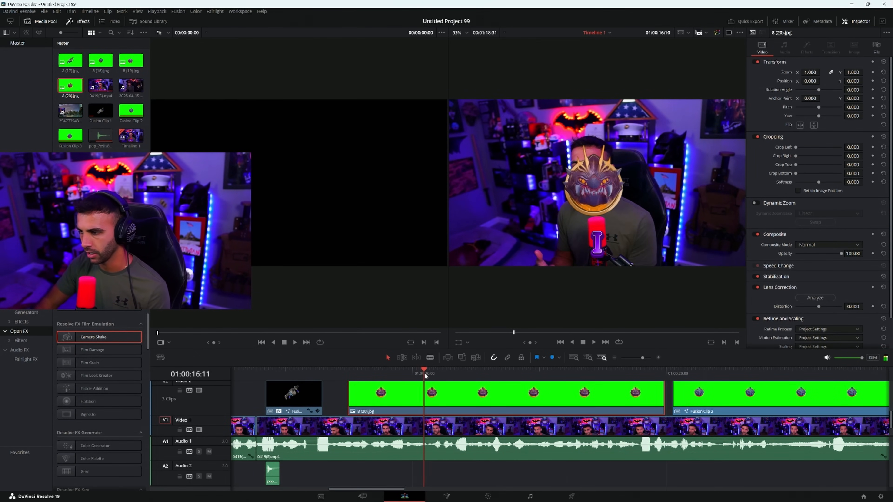
right_click(402, 394)
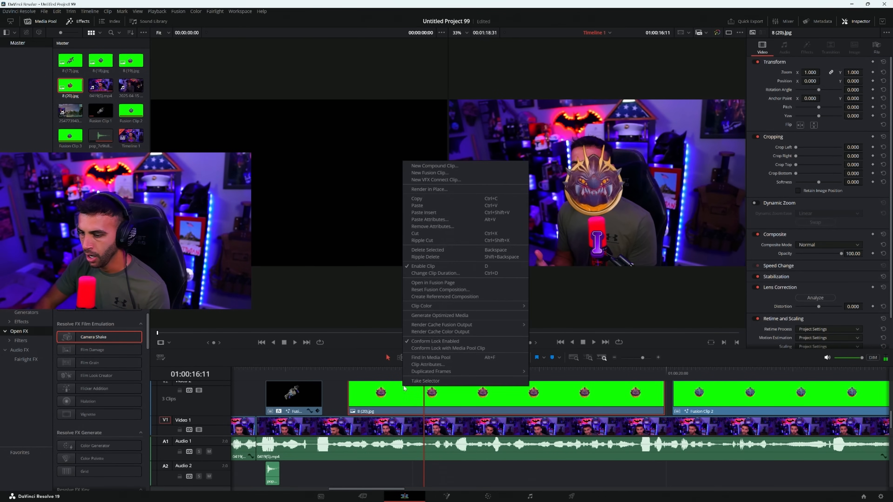
left_click(435, 175)
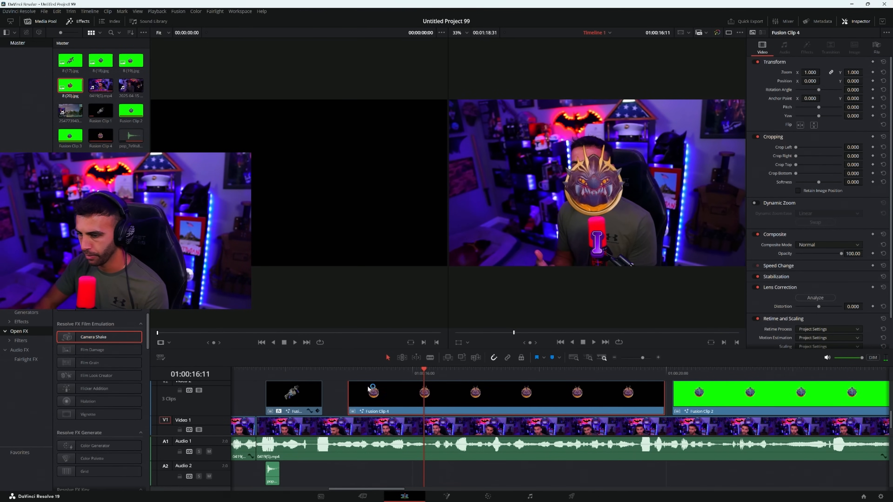
- Trim the end of Fusion Clip 4 on Video 2 back to 01:00:16:56
left_click_drag(351, 372, 472, 385)
left_click(667, 404)
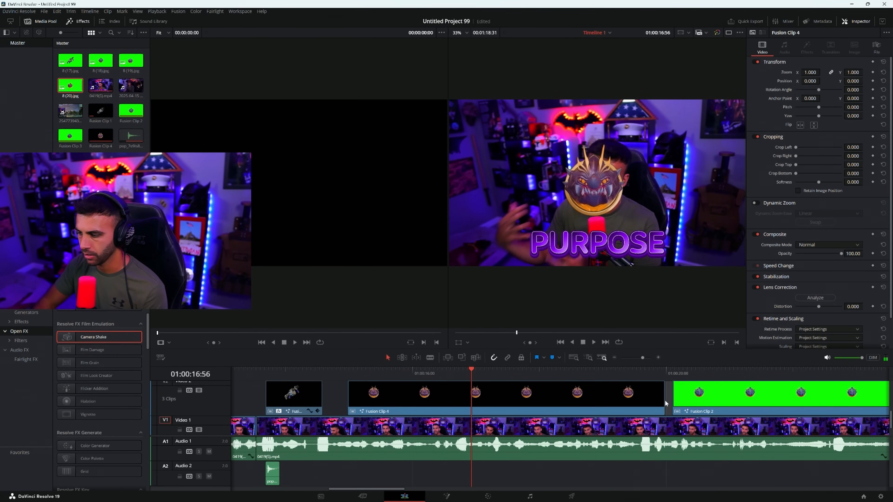
left_click_drag(666, 403, 472, 404)
- Move Fusion Clip 3 on Video 3 past the end of Fusion Clip 2
scroll(432, 412, "up", 3)
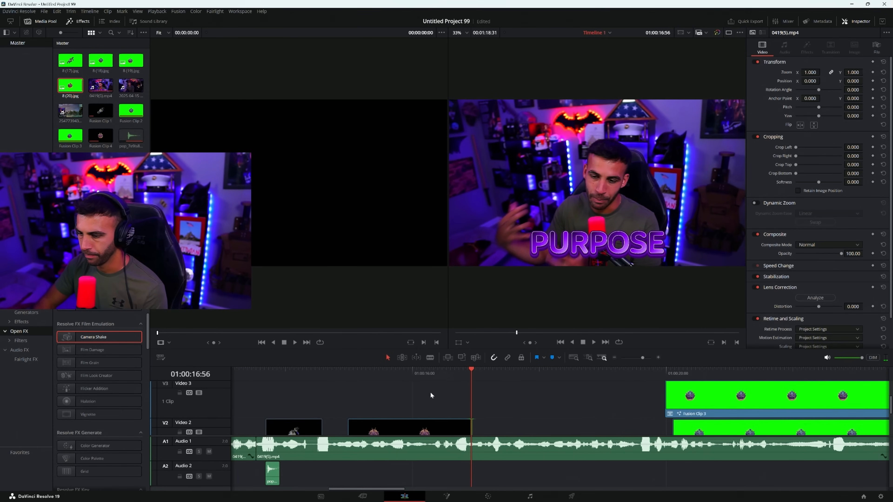
left_click(415, 419)
left_click_drag(716, 400, 329, 399)
left_click(614, 358)
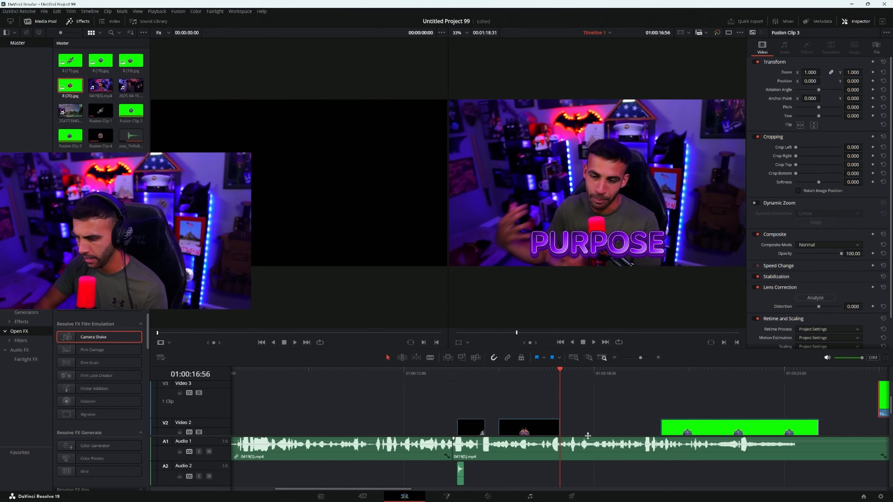
- Bring up Fusion Clip 2 on the Color page at 01:00:21:32, add an alpha output and connect node 01's alpha to it
left_click(705, 372)
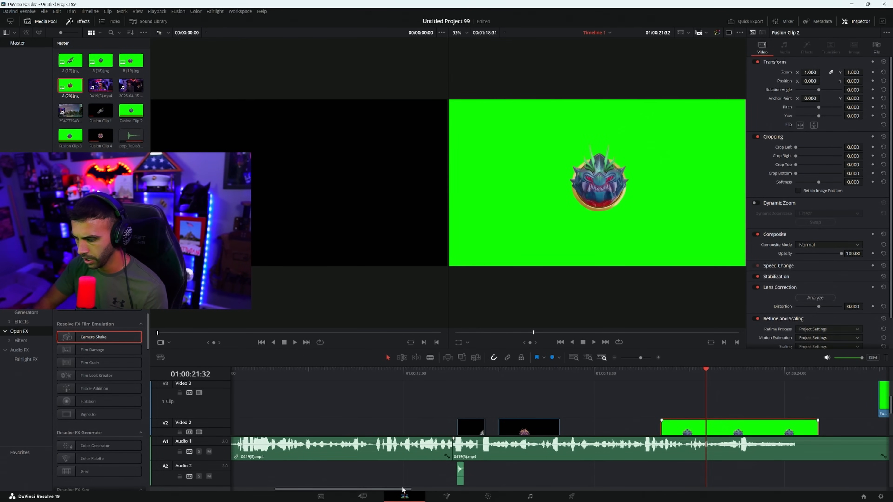
left_click_drag(403, 490, 471, 490)
scroll(422, 404, "down", 2)
right_click(399, 389)
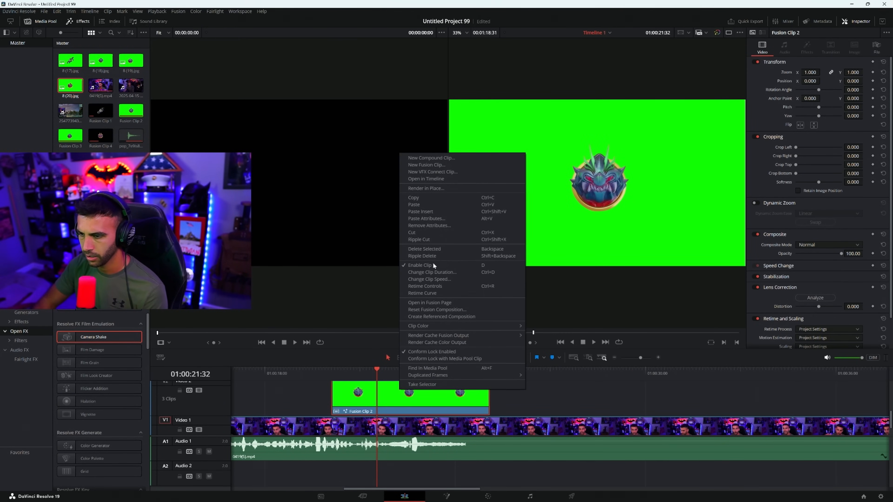
left_click(488, 496)
right_click(705, 174)
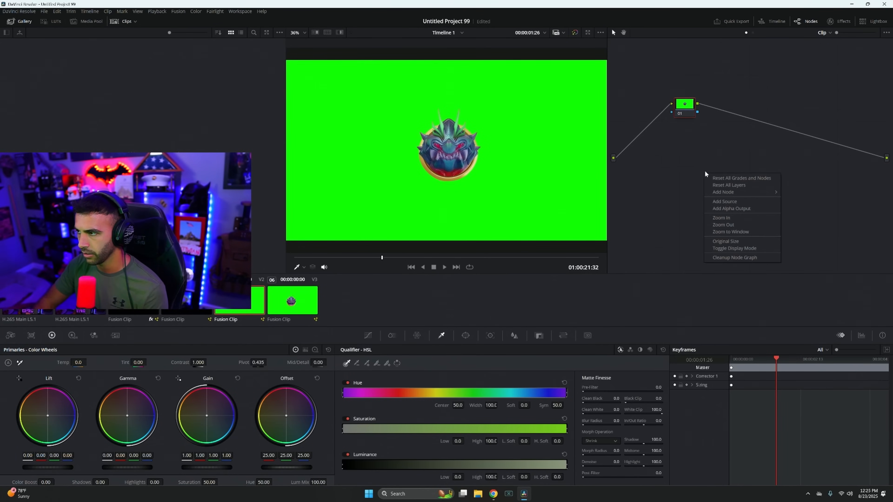
left_click(731, 209)
left_click_drag(697, 112, 880, 161)
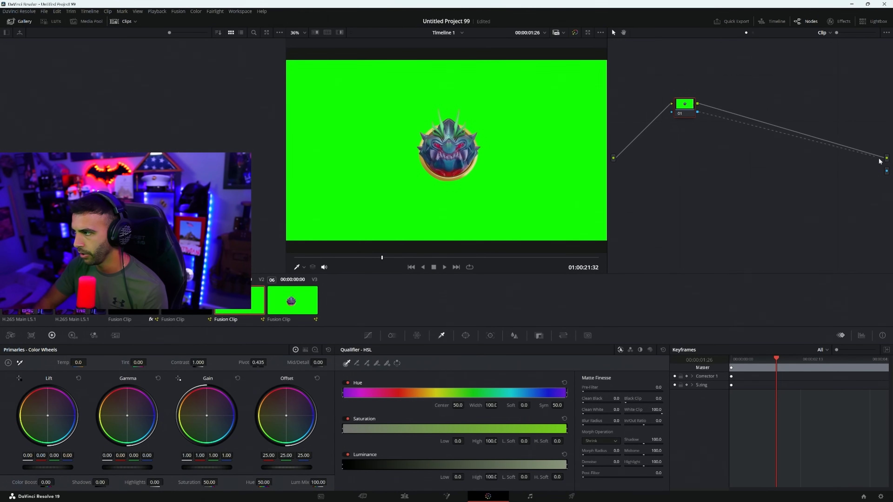
- Key out Fusion Clip 2's green background with the inverted 3D qualifier and raise the despill
left_click(649, 350)
left_click(506, 207)
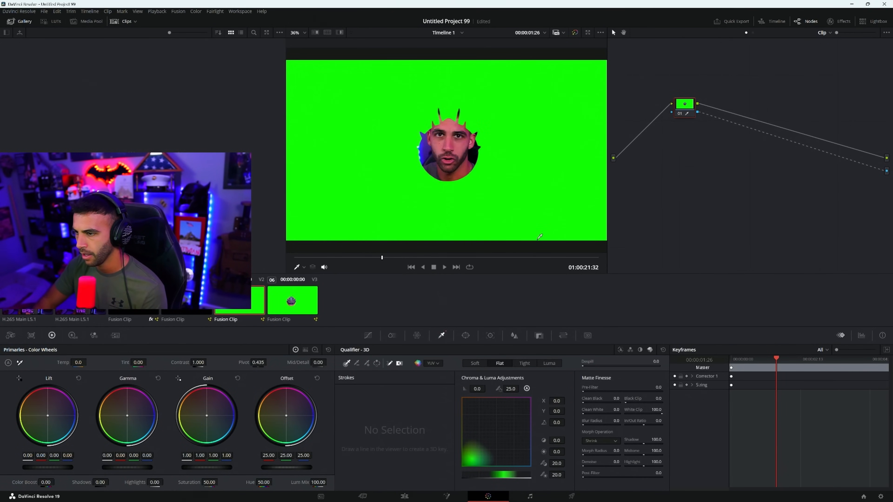
left_click(377, 364)
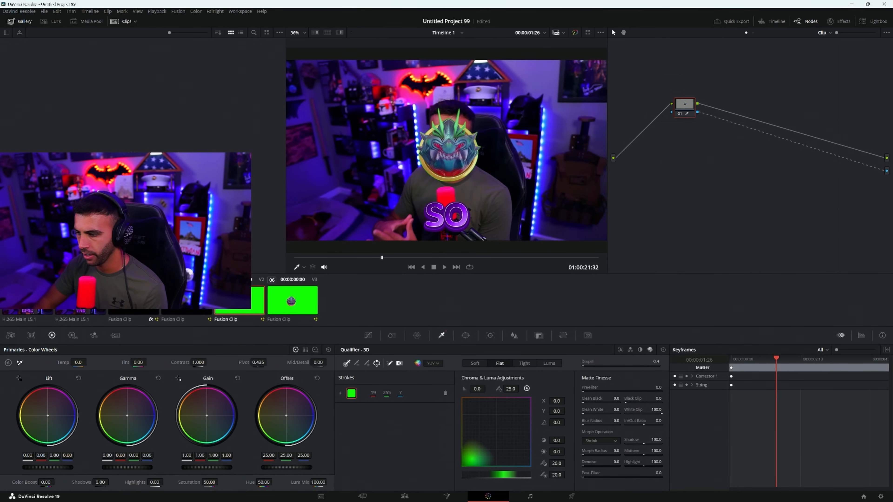
left_click_drag(583, 366, 660, 366)
- Back on the Edit page, convert the keyed Fusion Clip 2 into a new Fusion clip
left_click(405, 496)
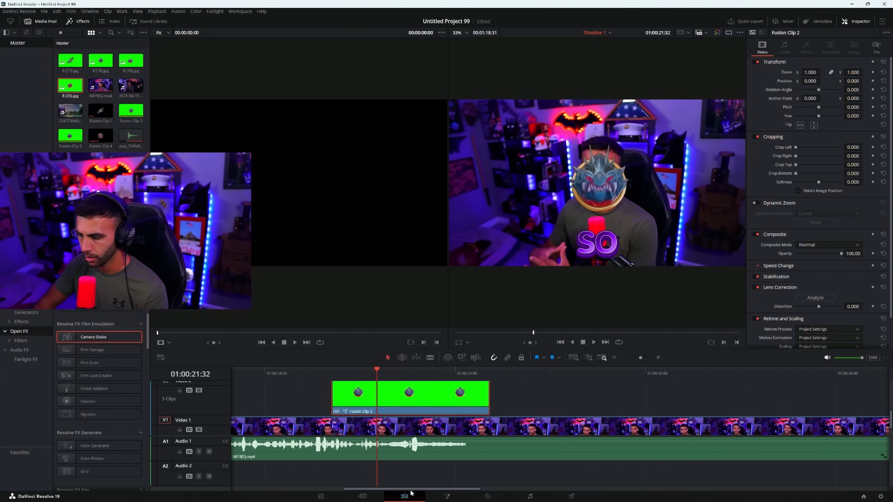
right_click(414, 409)
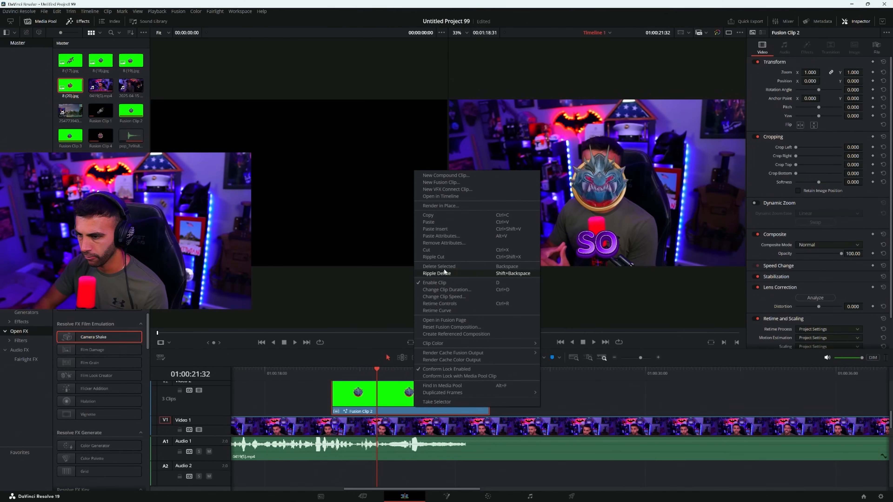
left_click(441, 182)
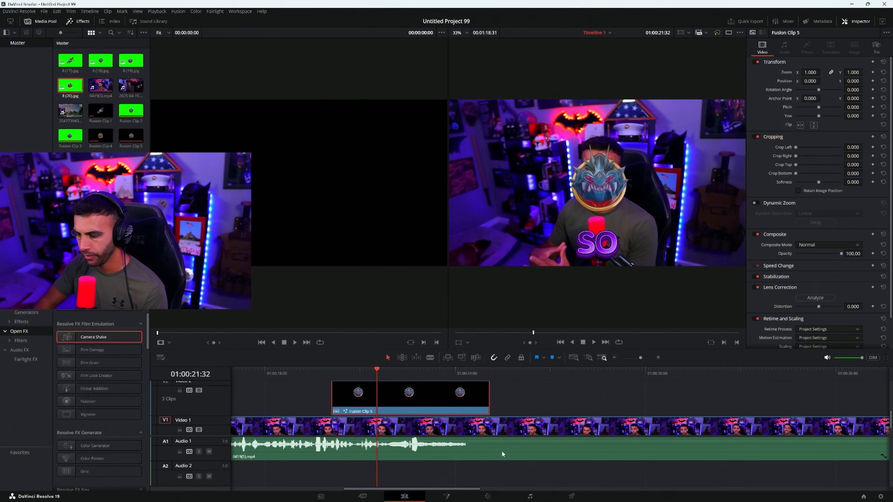
- Move Fusion Clip 5 to Video 3 directly above Fusion Clip 4 and trim its end to match that clip's length
left_click_drag(433, 492, 384, 491)
left_click_drag(598, 405, 392, 396)
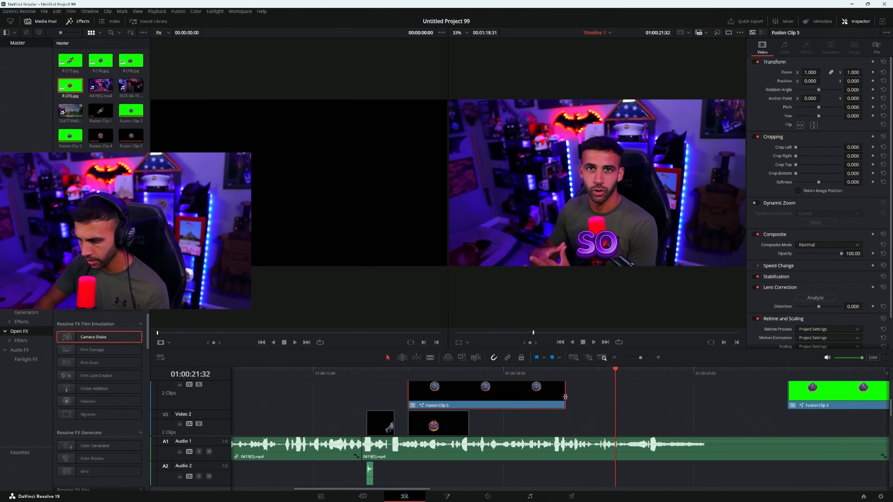
left_click(564, 397)
left_click_drag(564, 397, 469, 396)
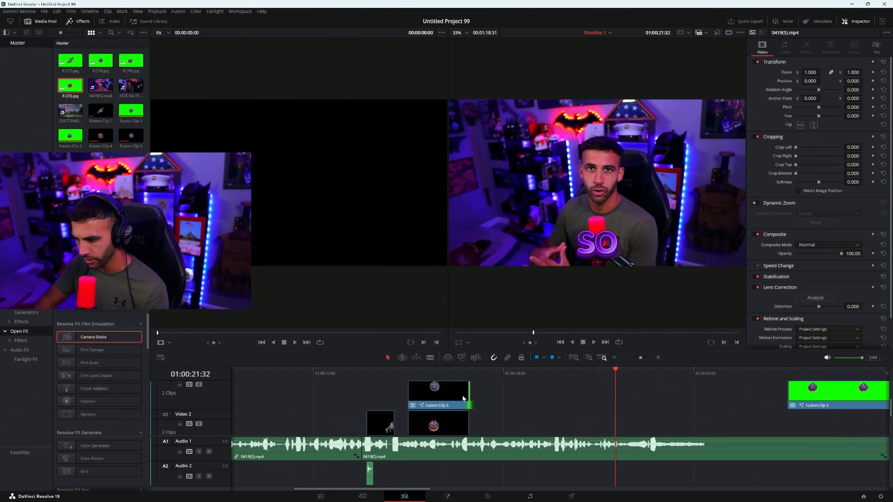
- Move Fusion Clip 3 on Video 3 earlier so that it lies under the playhead, shortly after Fusion Clip 5
scroll(461, 391, "down", 2)
scroll(461, 391, "up", 2)
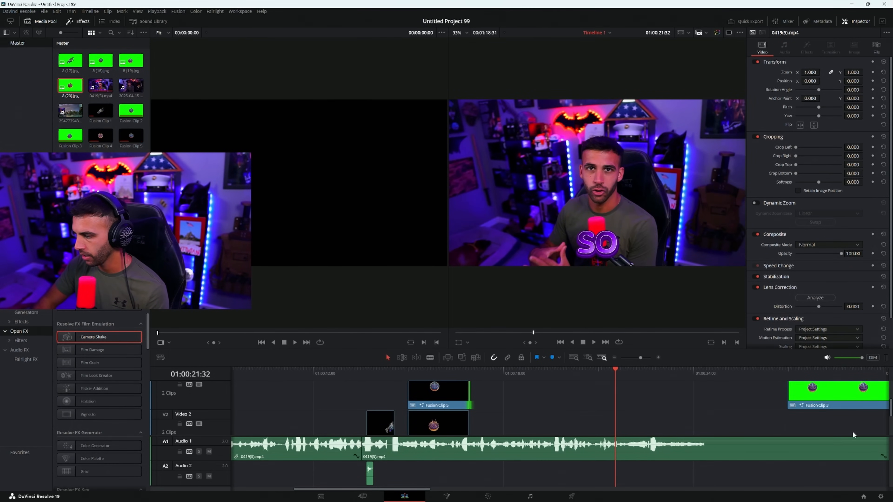
left_click_drag(845, 396, 554, 397)
right_click(554, 397)
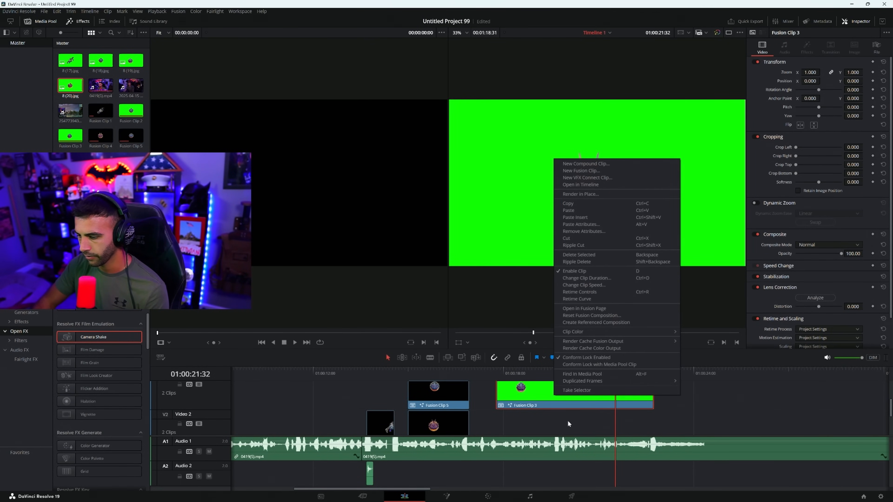
left_click(568, 424)
- On the Color page, add an alpha output for Fusion Clip 3 and connect node 01's alpha to it
left_click(488, 496)
right_click(719, 178)
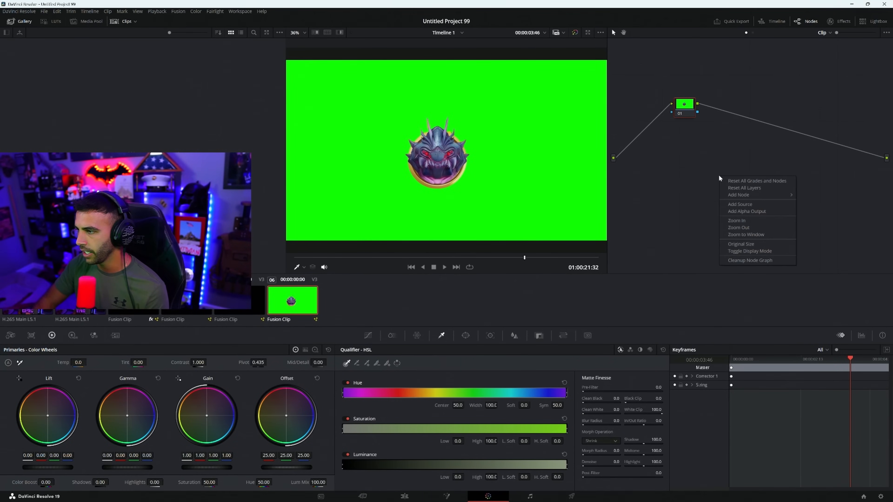
left_click(748, 211)
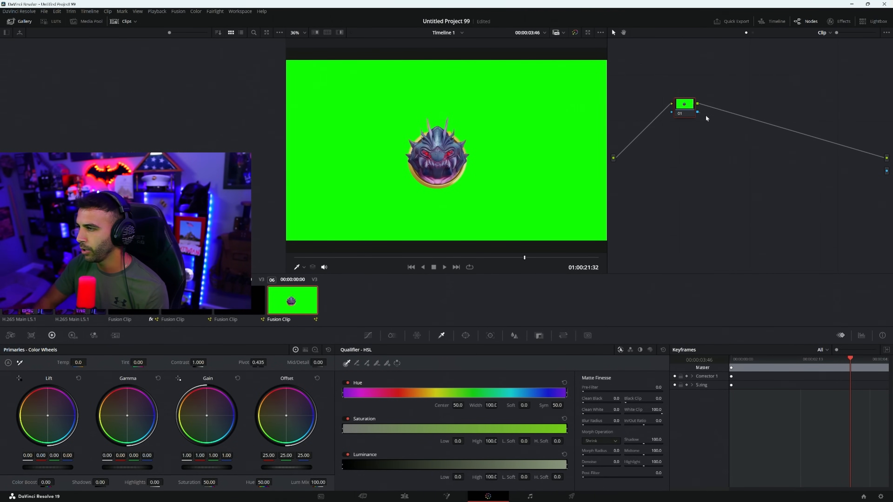
- Key out Fusion Clip 3's green background with the inverted 3D qualifier and raise the despill
left_click(650, 350)
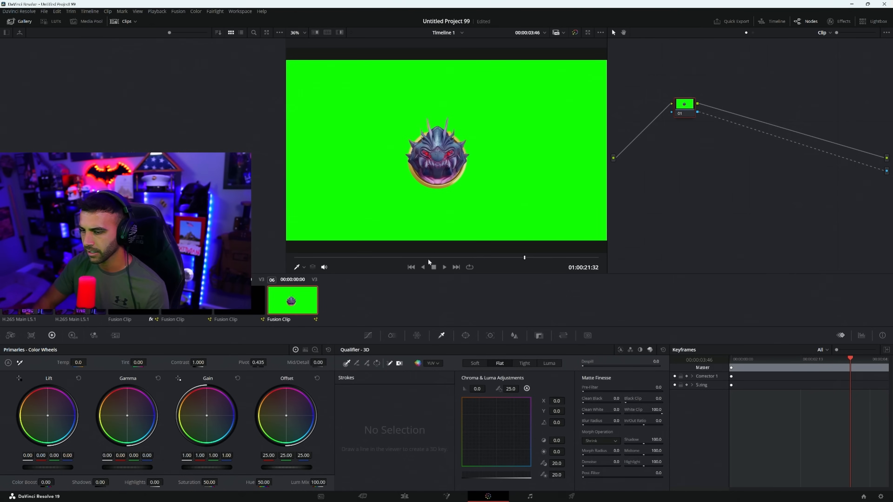
left_click_drag(436, 216, 458, 213)
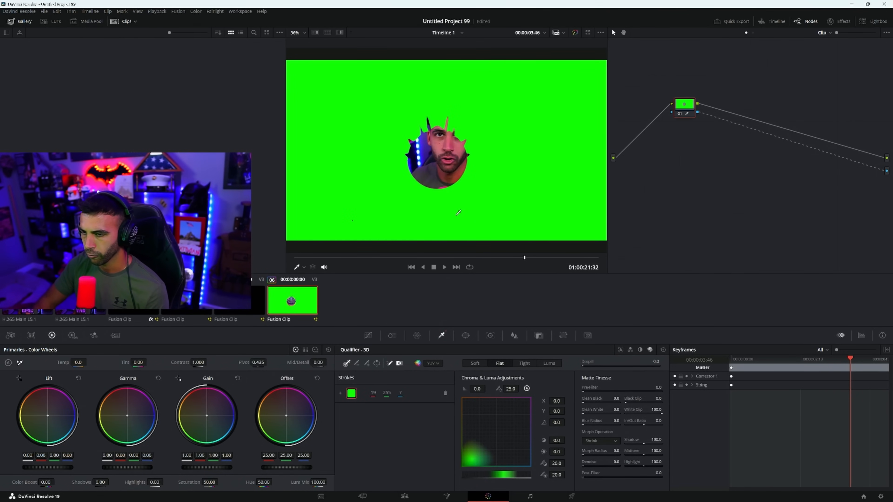
left_click(377, 364)
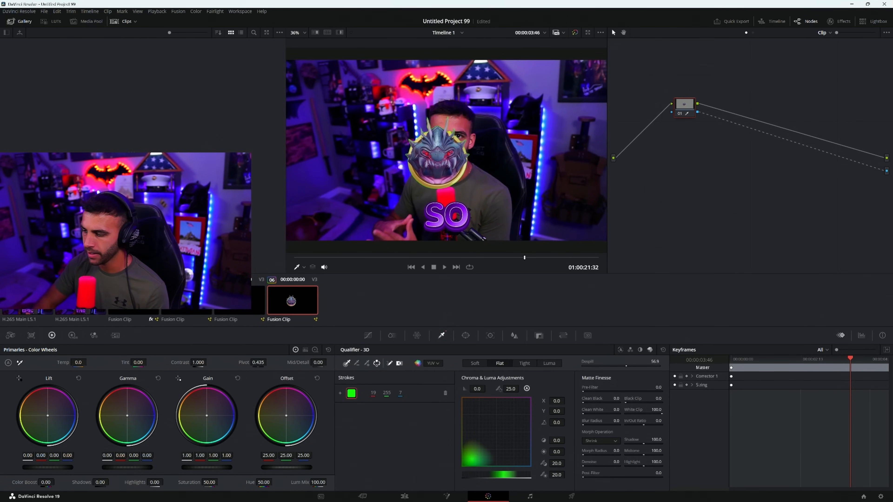
left_click_drag(626, 367, 659, 366)
- Return to the Edit page and convert the keyed Fusion Clip 3 into a new Fusion clip
left_click(401, 497)
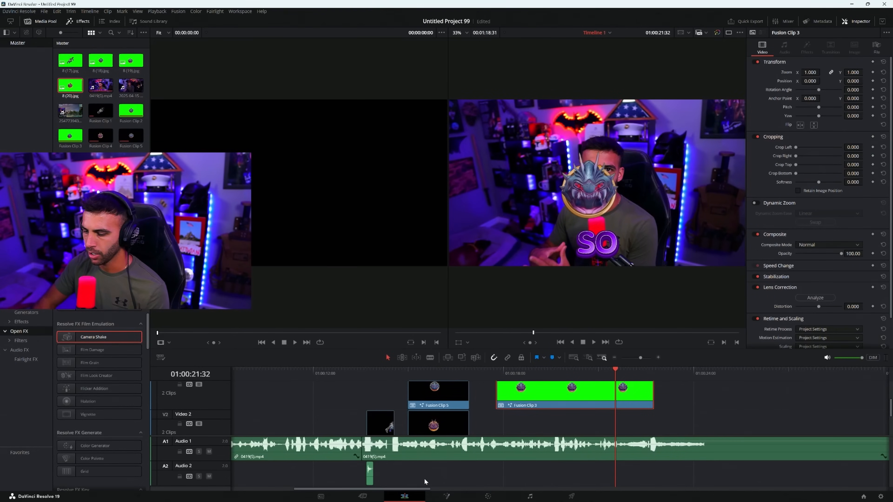
right_click(533, 399)
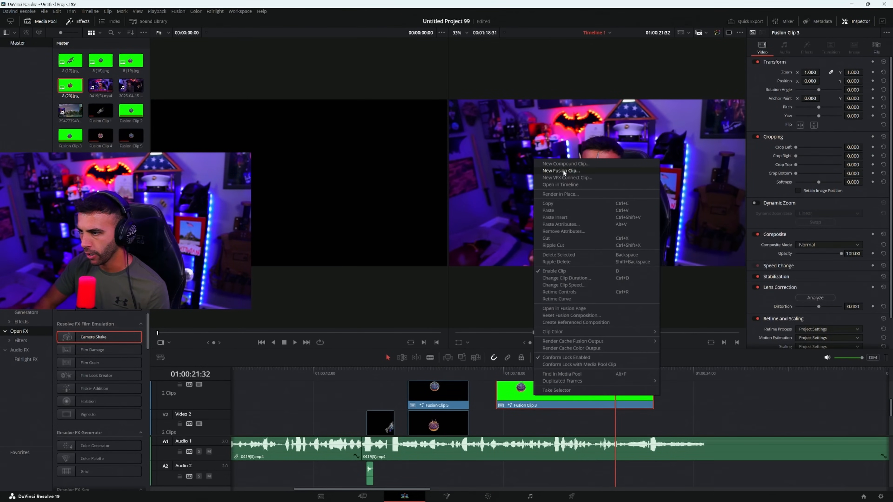
left_click(564, 171)
- Put Fusion Clip 6 on Video 4, trim it to Fusion Clip 5's length, and shift both clips later, clear of Fusion Clip 4
left_click_drag(553, 387, 465, 373)
left_click_drag(564, 388, 543, 403)
scroll(491, 416, "down", 4)
scroll(478, 404, "up", 5)
scroll(453, 394, "down", 2)
left_click_drag(449, 396, 532, 399)
- At 01:00:15:52, set Fusion Clip 4's zoom to 1.110, position X to -1352 and rotation angle to 13.740
left_click(436, 370)
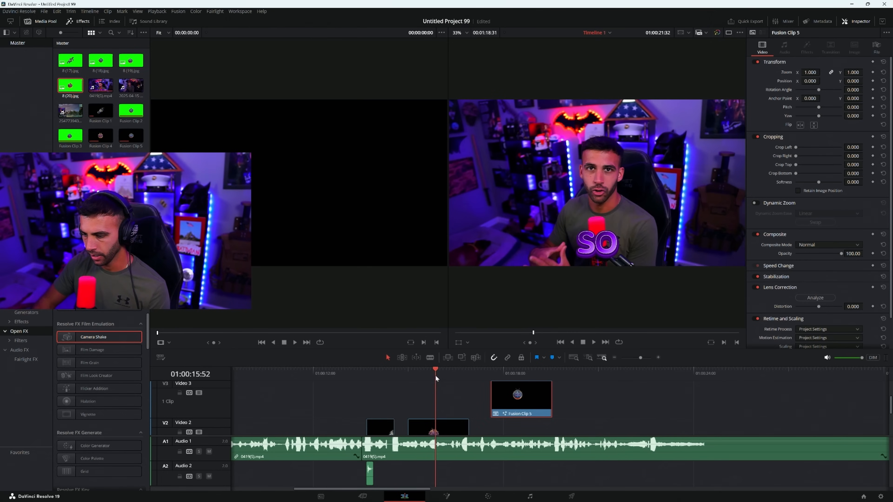
left_click(462, 429)
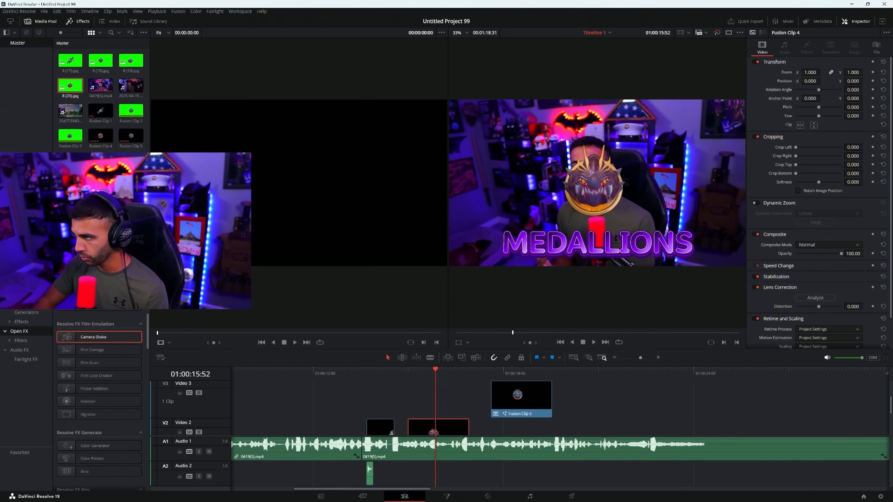
left_click_drag(810, 73, 830, 72)
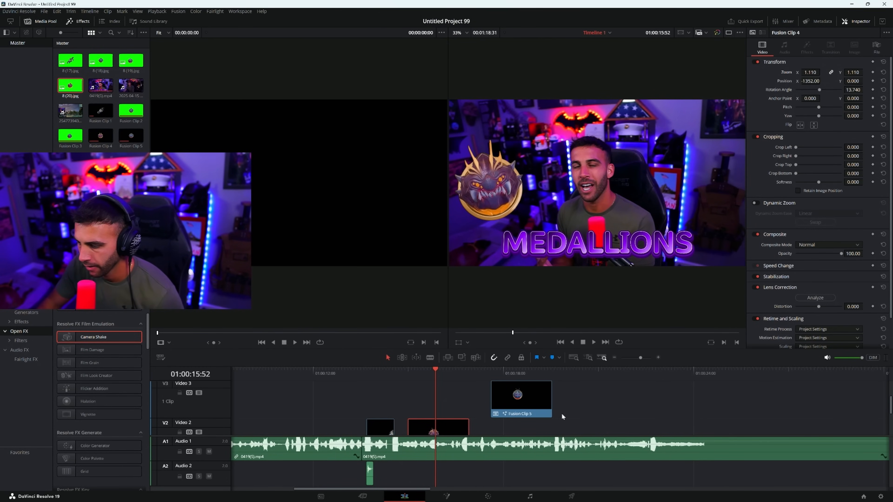
- Move Fusion Clip 5 on Video 3 back directly above Fusion Clip 4
scroll(555, 414, "down", 2)
left_click_drag(530, 391, 440, 395)
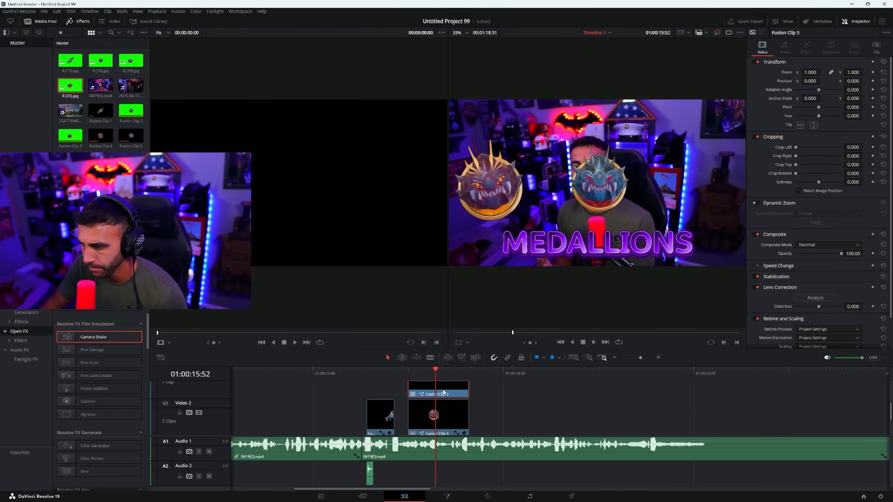
scroll(444, 395, "up", 2)
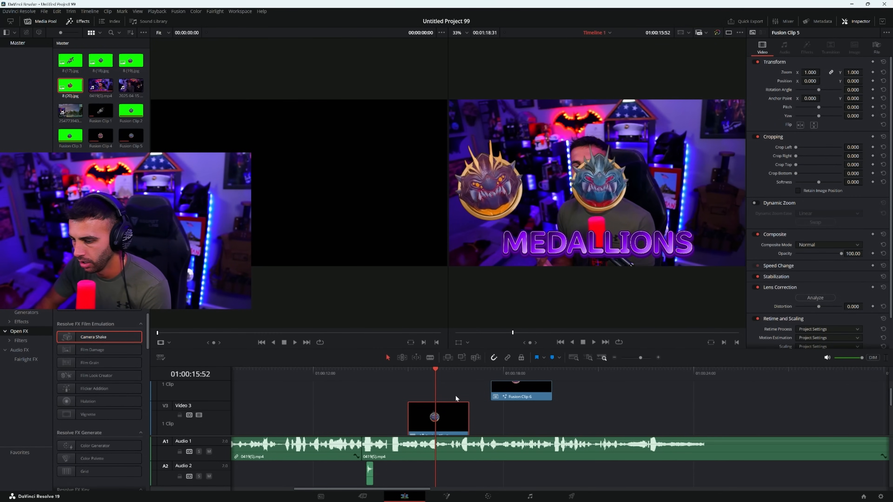
- Set Fusion Clip 5's zoom to 1.150, position X to 1283 and rotation angle to -8.240
scroll(453, 394, "down", 2)
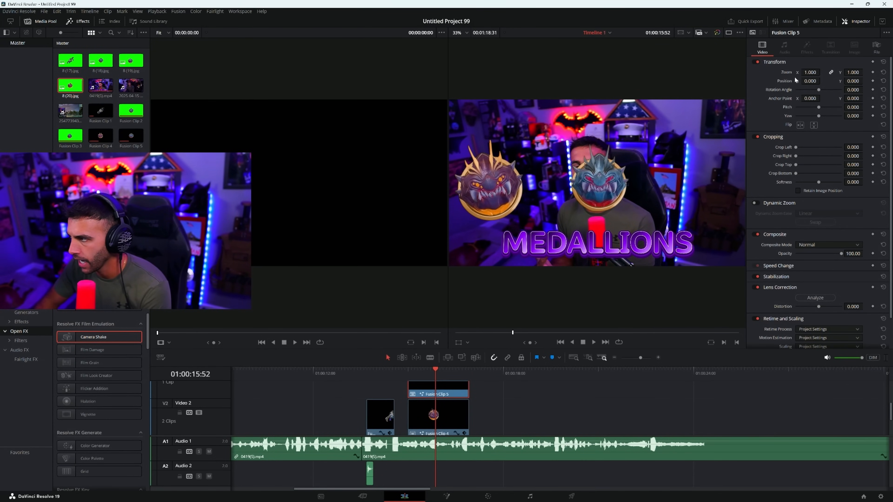
left_click_drag(815, 72, 847, 81)
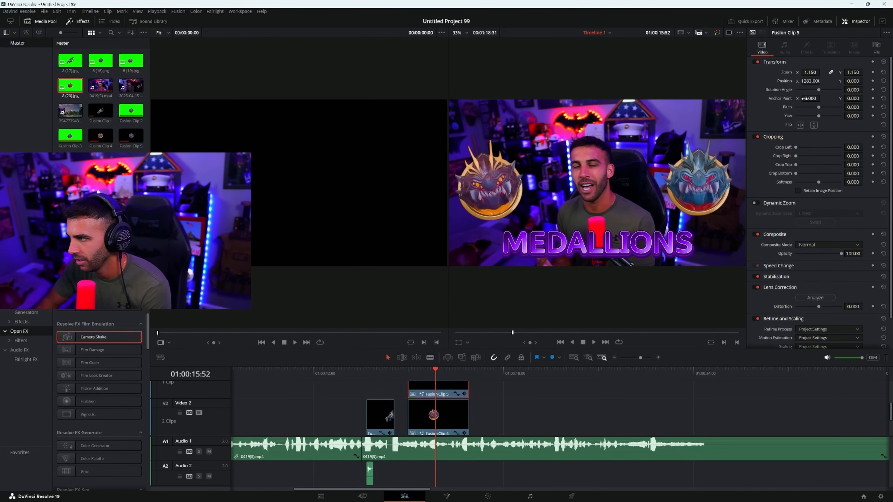
left_click_drag(821, 91, 819, 91)
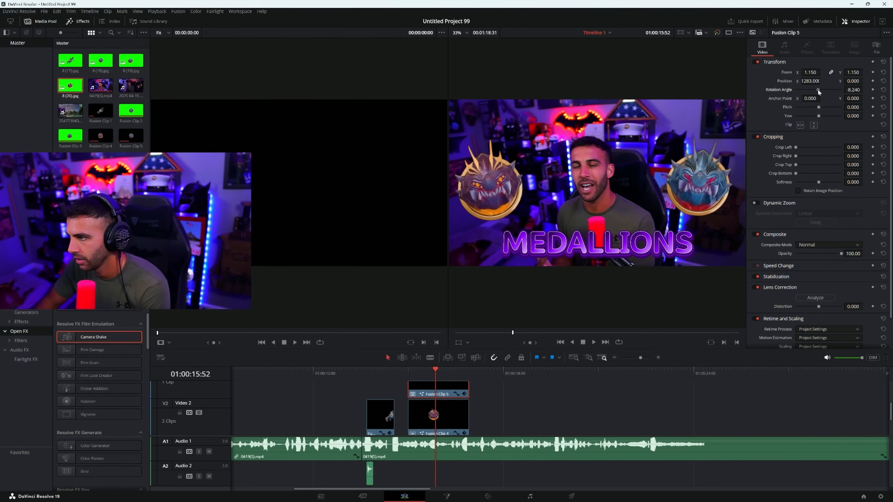
- Move Fusion Clip 6 on Video 4 back directly above Fusion Clip 5
scroll(474, 408, "up", 2)
left_click_drag(518, 400, 434, 400)
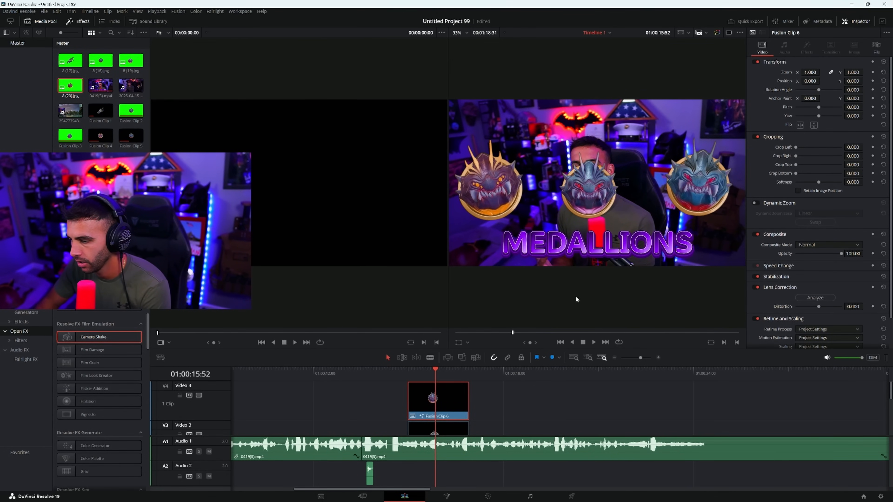
- Set Fusion Clip 6's zoom to 0.980, position to X -632 and Y 795, and rotation angle to 19.240, with the anchor point reset
scroll(482, 384, "down", 3)
scroll(475, 382, "up", 3)
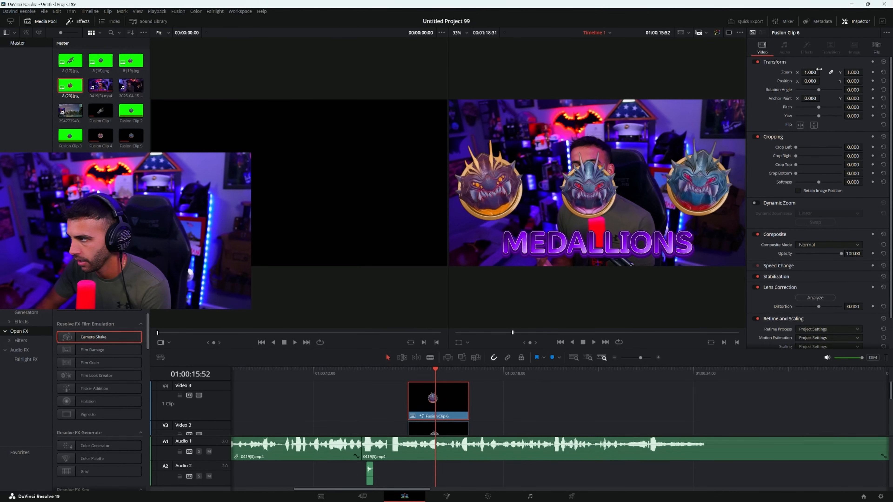
left_click_drag(819, 69, 869, 81)
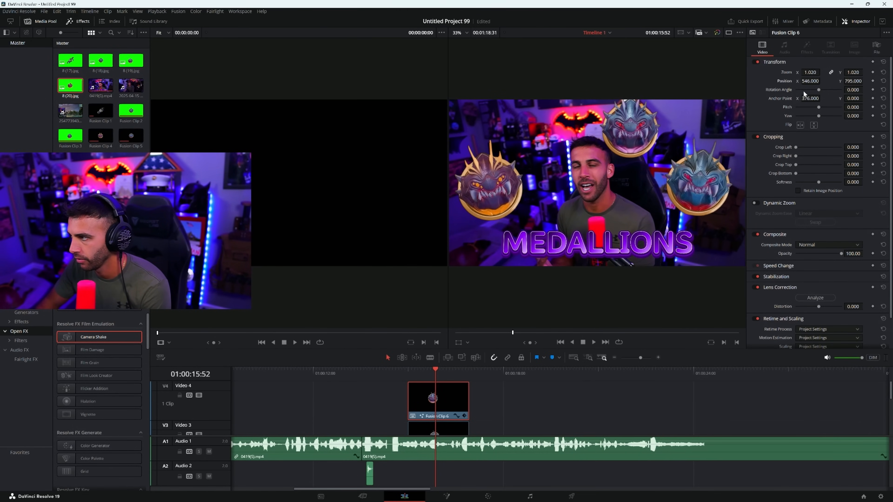
left_click(804, 80)
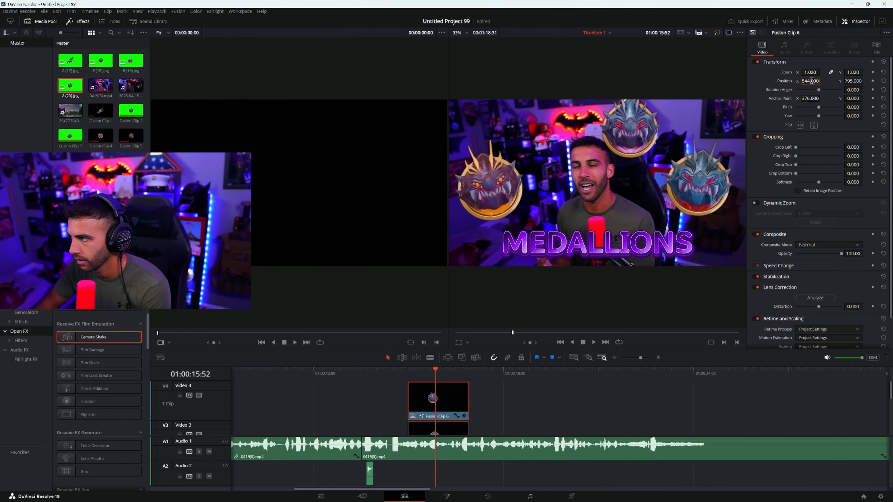
left_click(798, 66)
left_click(808, 66)
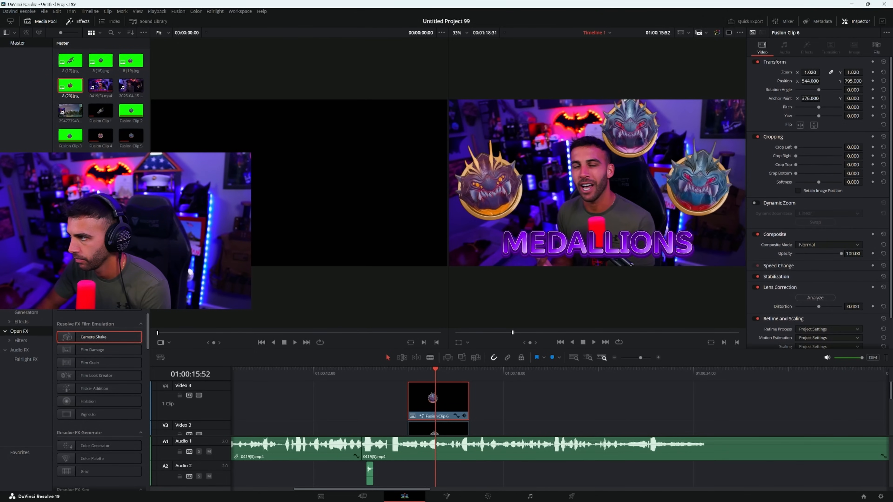
left_click_drag(810, 72, 803, 73)
left_click_drag(809, 81, 537, 81)
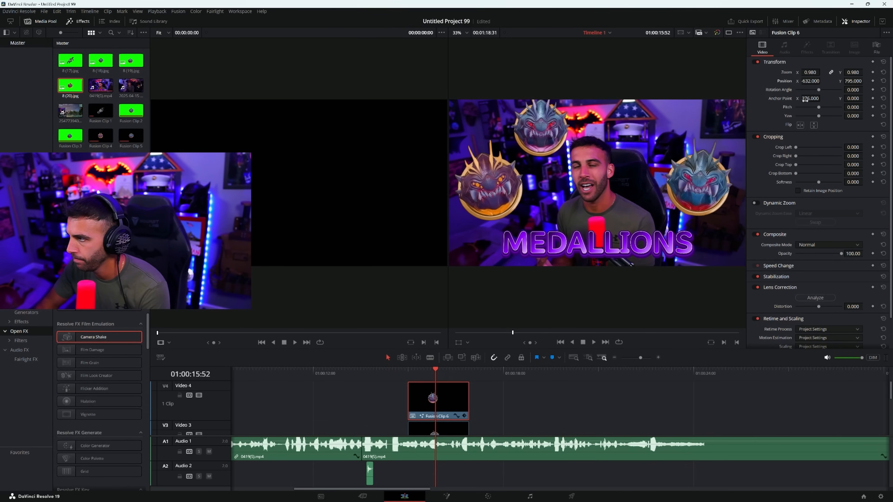
left_click_drag(820, 90, 820, 90)
double_click(783, 100)
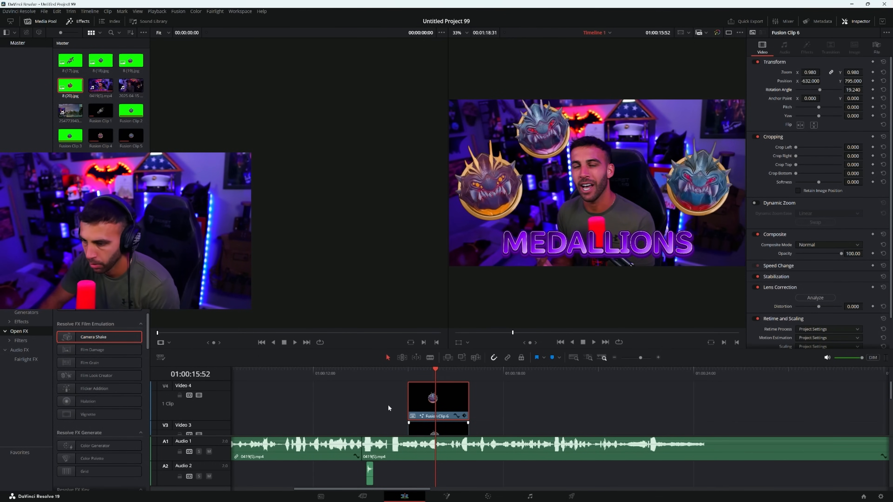
- Copy the pop sound effect on Audio 2, paste it at 01:00:14:59 where the medallion clips start, and save the project
left_click(407, 370)
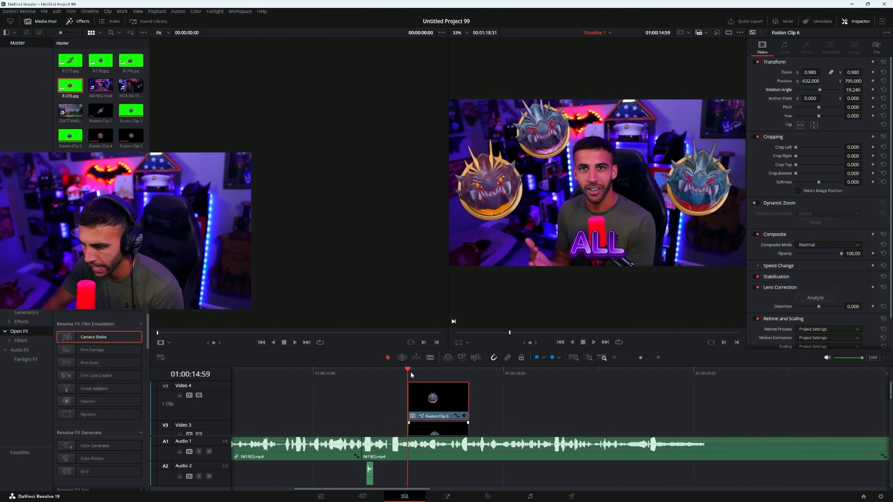
mouse_move(410, 372)
left_mouse_down()
mouse_move(426, 374)
mouse_move(410, 374)
left_mouse_up()
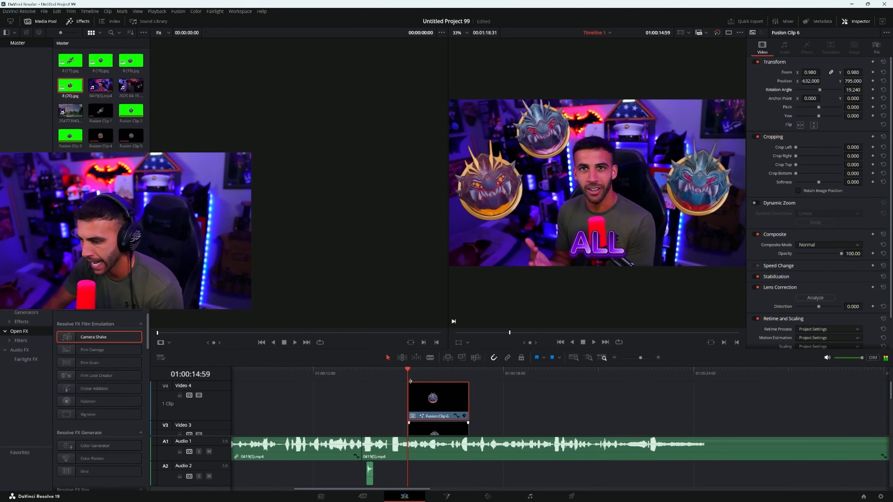
scroll(414, 403, "down", 5)
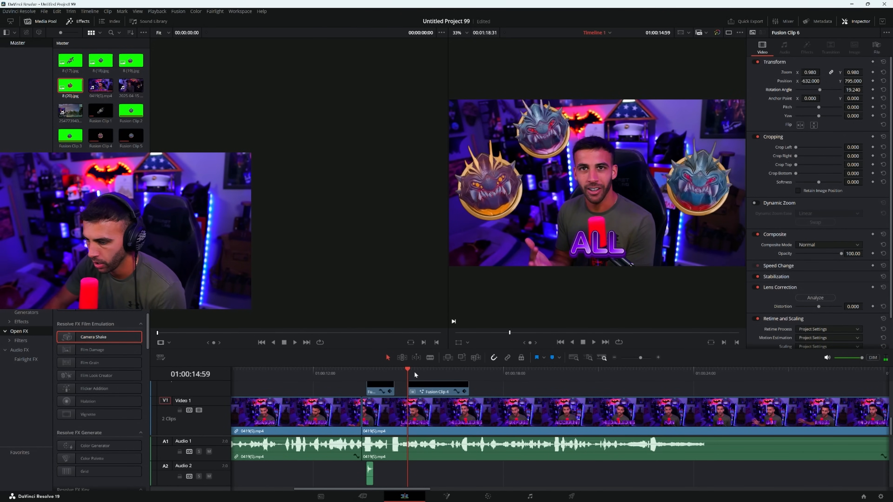
left_click(369, 479)
right_click(370, 479)
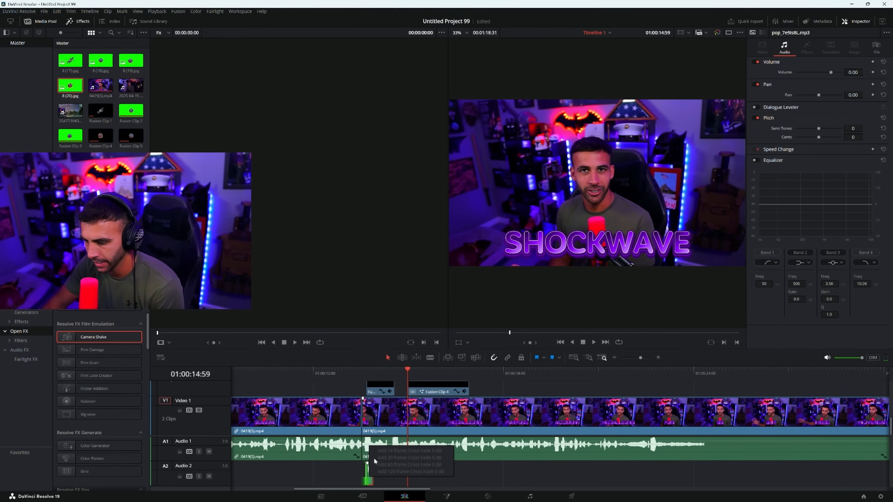
right_click(371, 483)
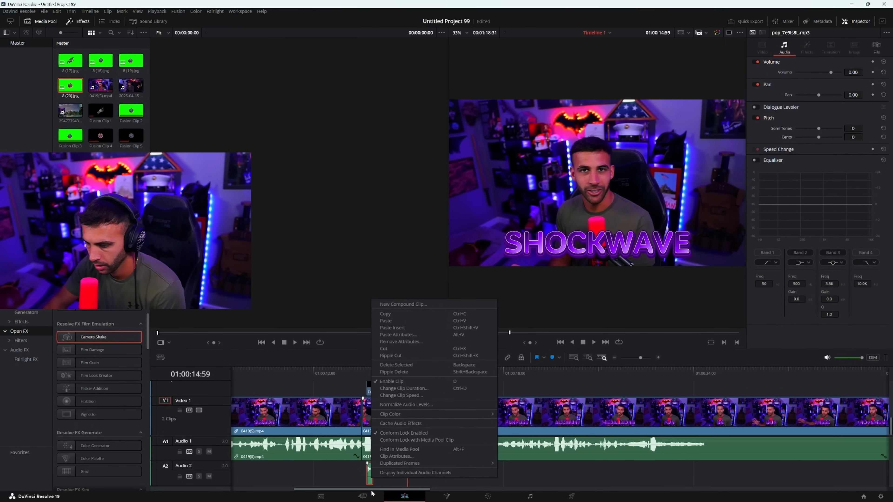
left_click(401, 314)
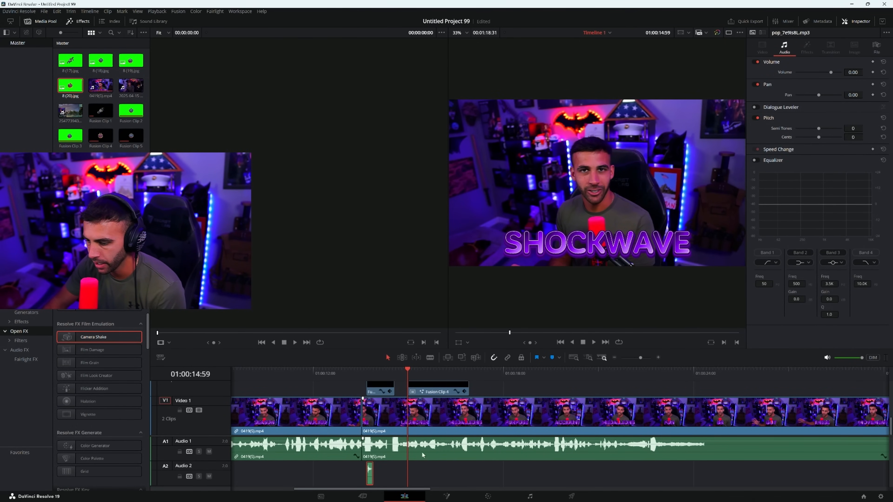
right_click(413, 472)
left_click(425, 477)
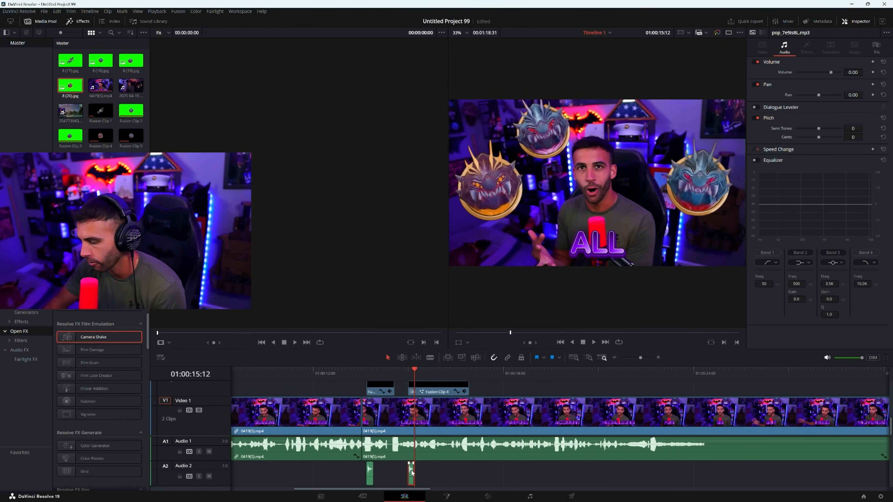
key("ctrl+s")
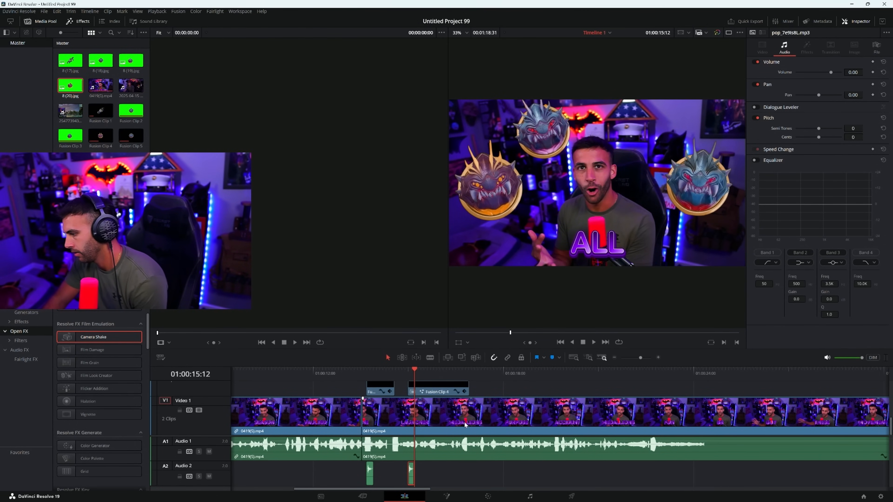
- Play back the medallion section from just before its start to check the overlays with the pop sound
scroll(512, 405, "up", 3)
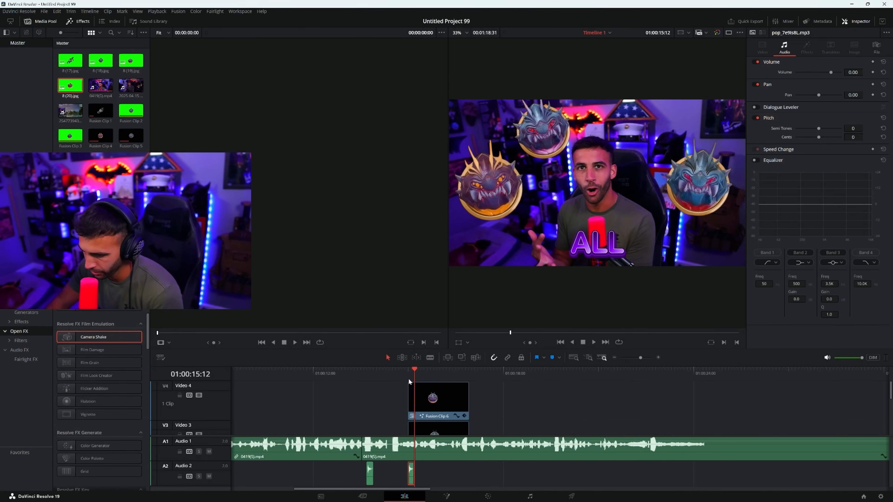
left_click(400, 369)
left_click(594, 342)
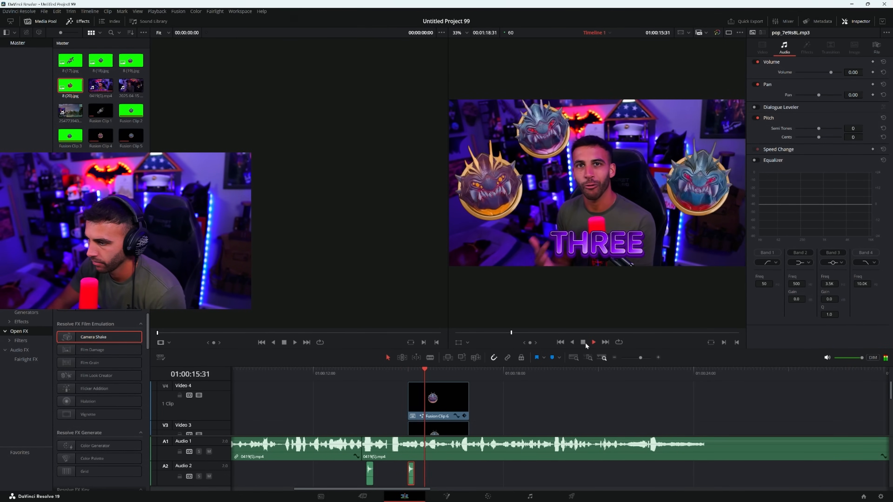
left_click(582, 343)
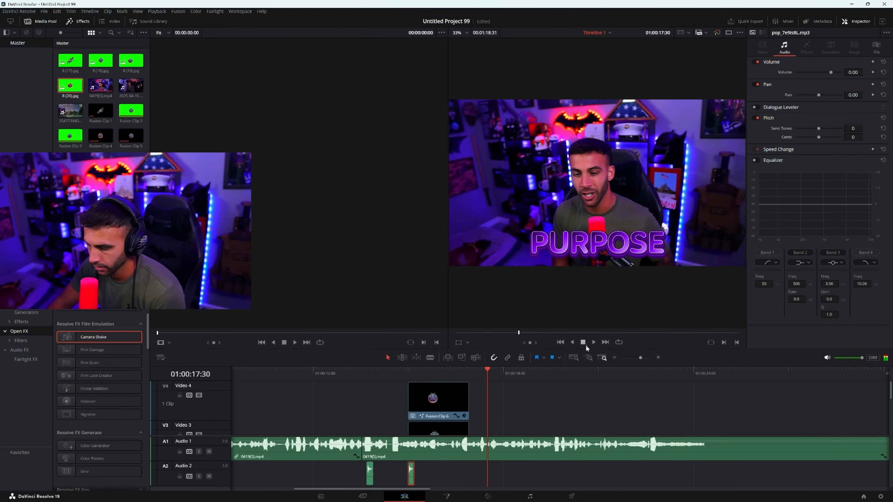
left_click(399, 487)
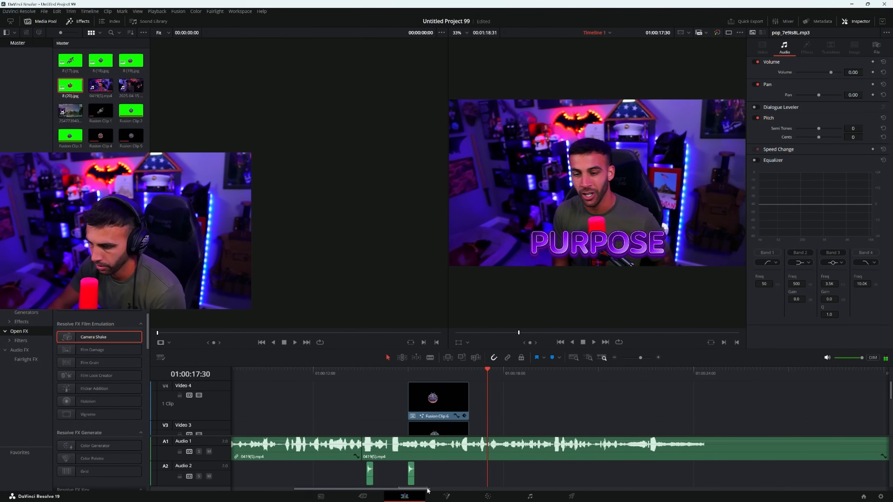
- Play the timeline from 01:00:17:14 to review the passage that follows the medallions
left_click(613, 357)
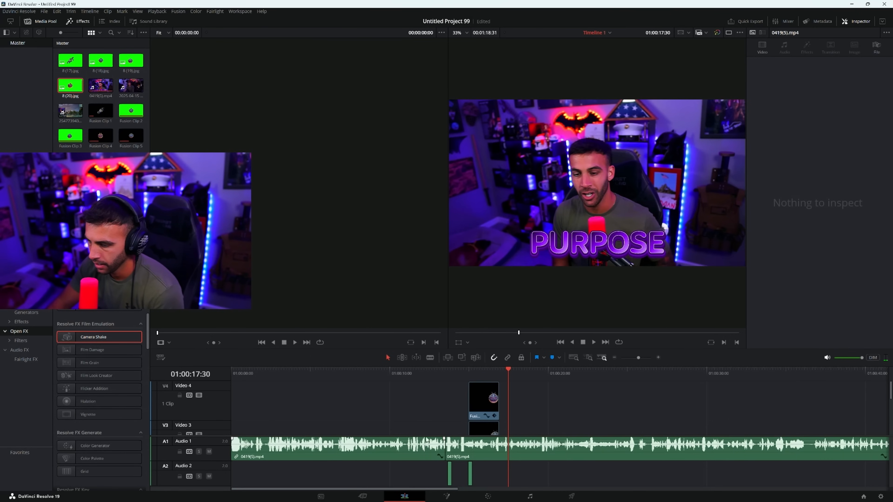
scroll(425, 428, "down", 5)
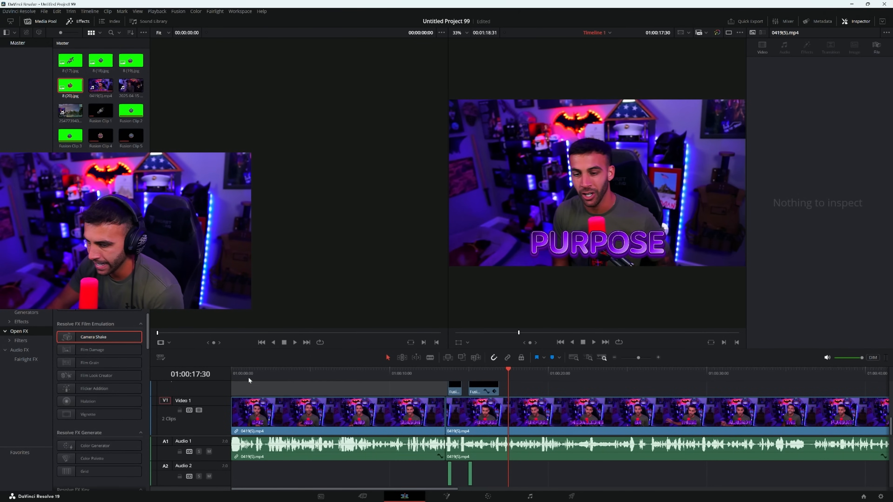
left_click_drag(249, 373, 504, 372)
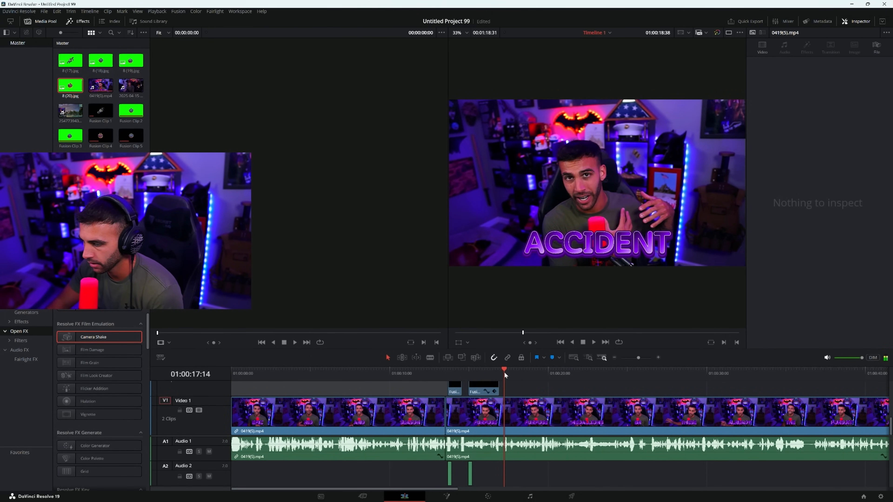
left_click(593, 339)
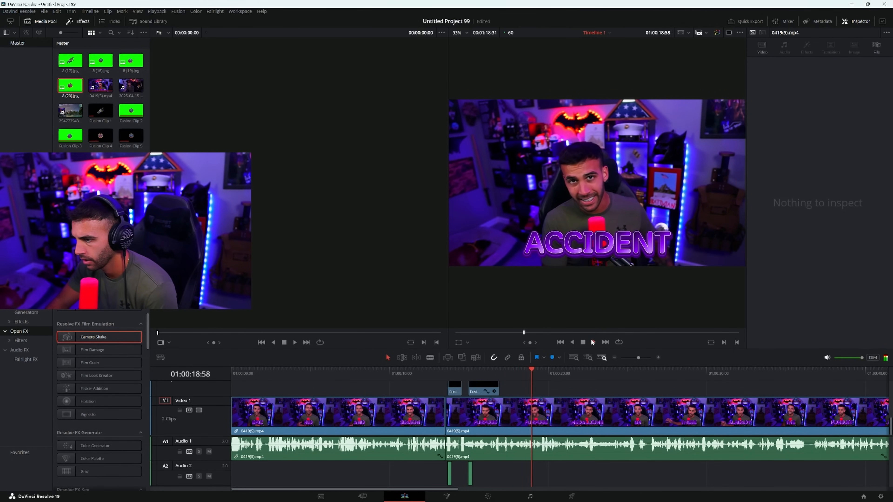
left_click(592, 341)
- Add an adjustment clip on Video 2 near the video's opening, spanning 01:00:01:19 to 01:00:02:16
left_click_drag(512, 372, 221, 374)
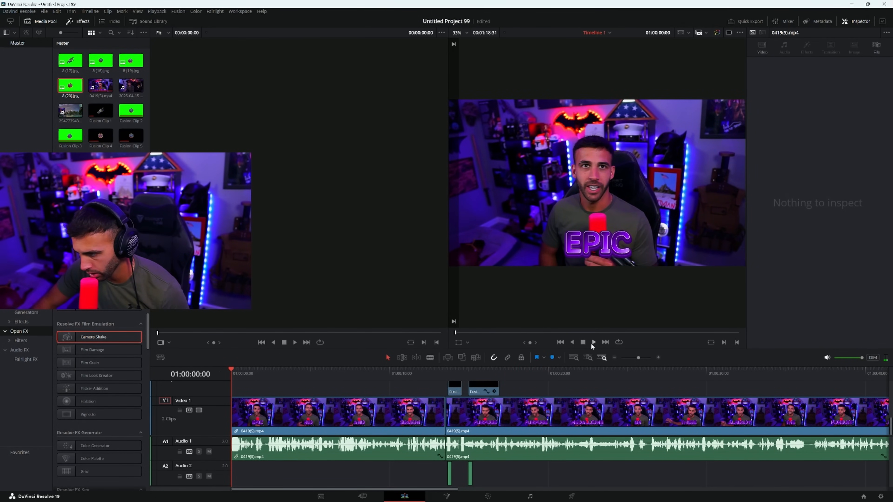
left_click(594, 342)
left_click(593, 342)
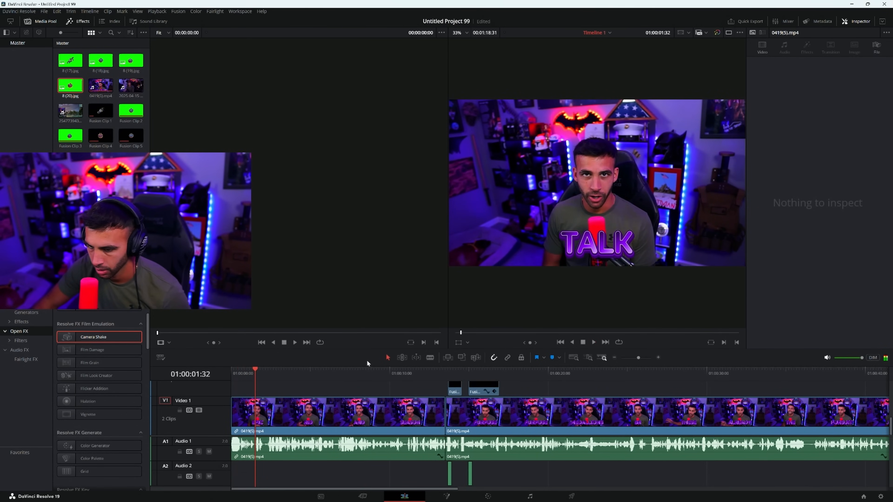
left_click(658, 357)
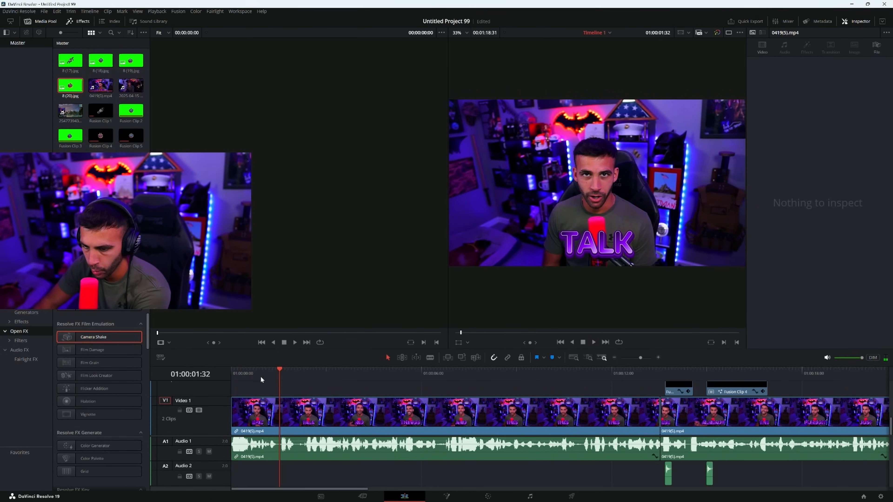
left_click_drag(257, 374, 274, 376)
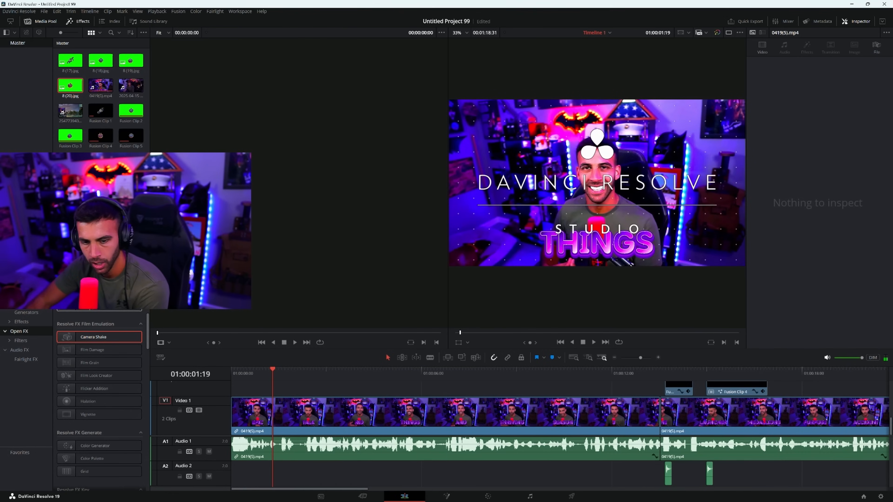
left_click(21, 322)
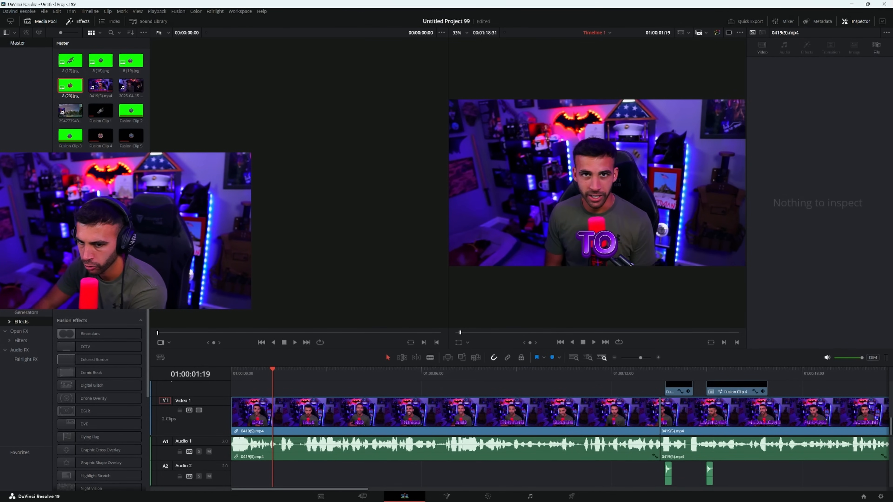
left_click_drag(99, 303, 303, 376)
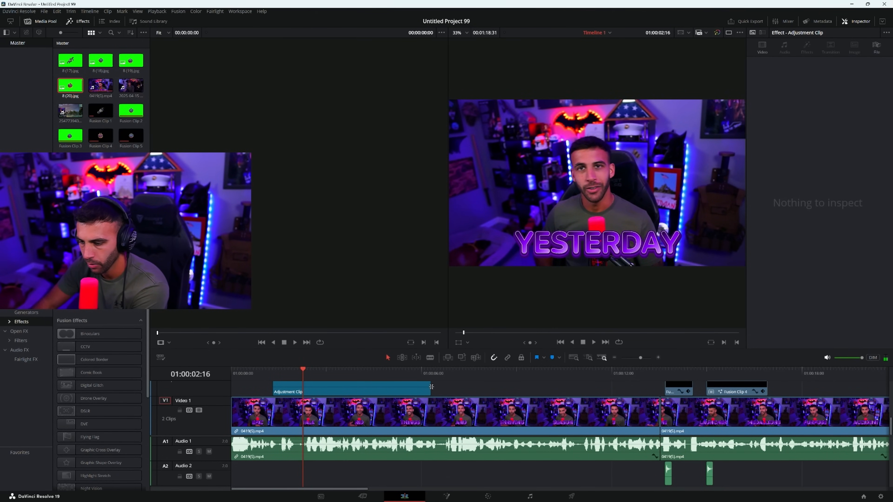
left_click_drag(431, 386, 303, 386)
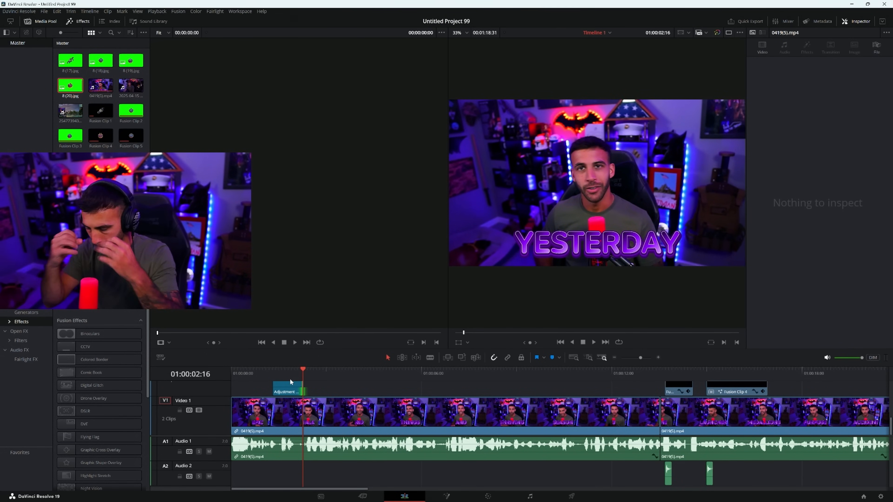
- Apply the MagicZoomV3 effect to the adjustment clip near the video's opening
left_click(286, 367)
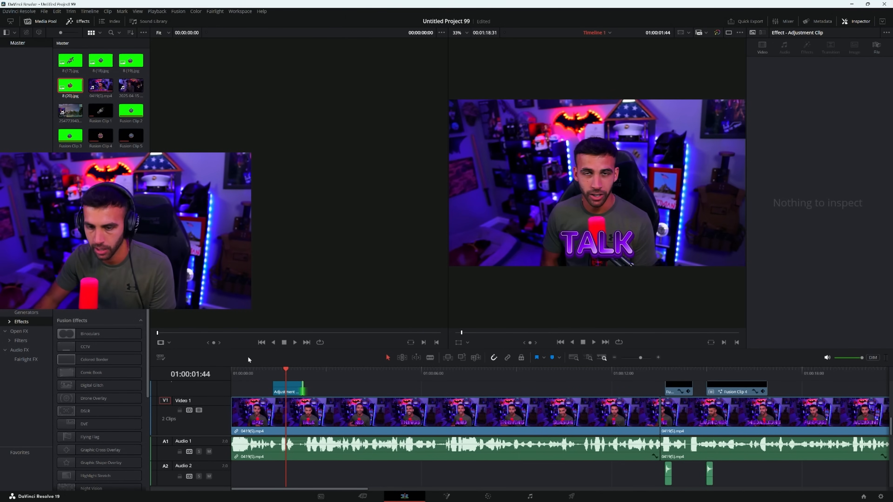
scroll(81, 366, "down", 5)
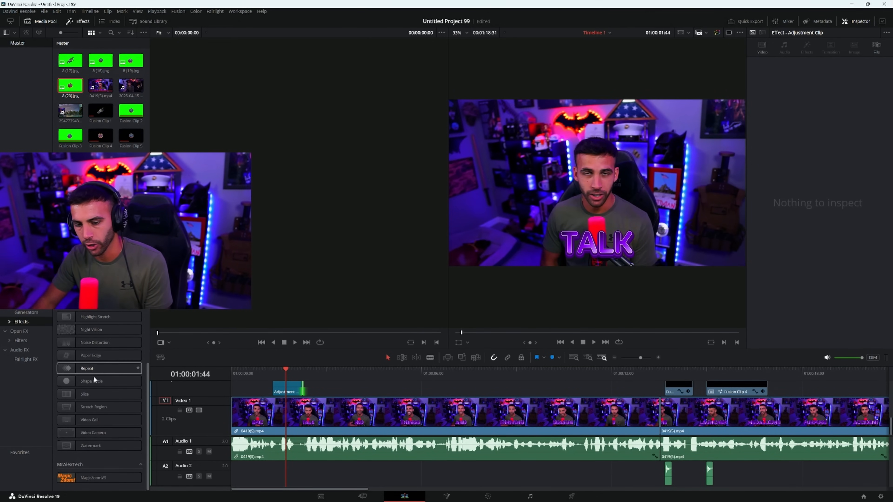
left_click(88, 479)
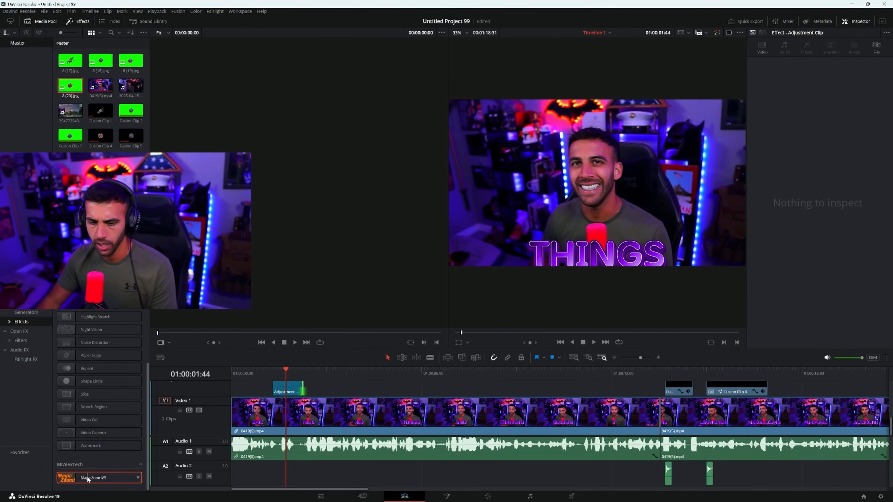
left_click_drag(88, 479, 290, 396)
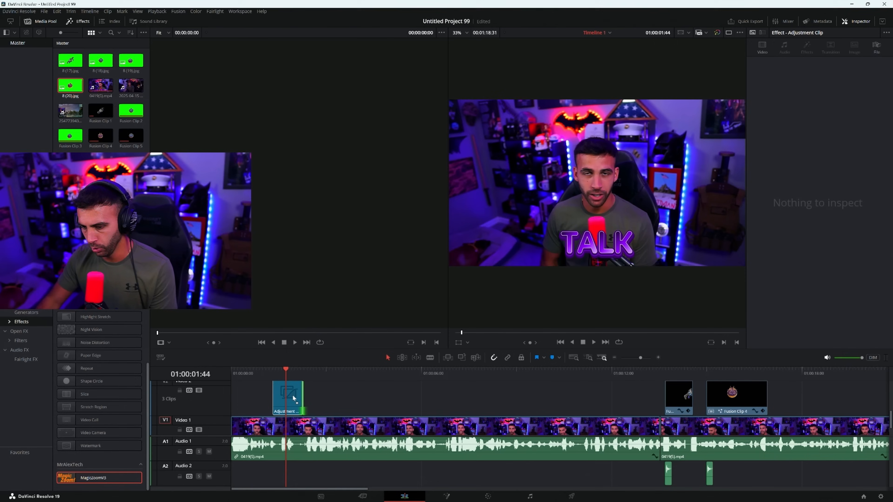
left_click(286, 370)
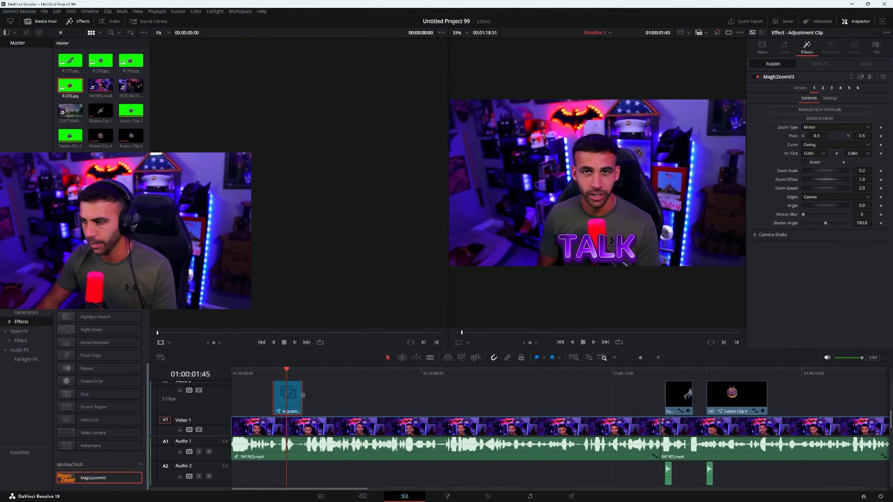
- Set MagicZoomV3 to Zoom&Hold with Zoom Speed 0.282, Zoom Scale 2.345, and the pivot at X 0.51, Y 0.54
left_click(822, 128)
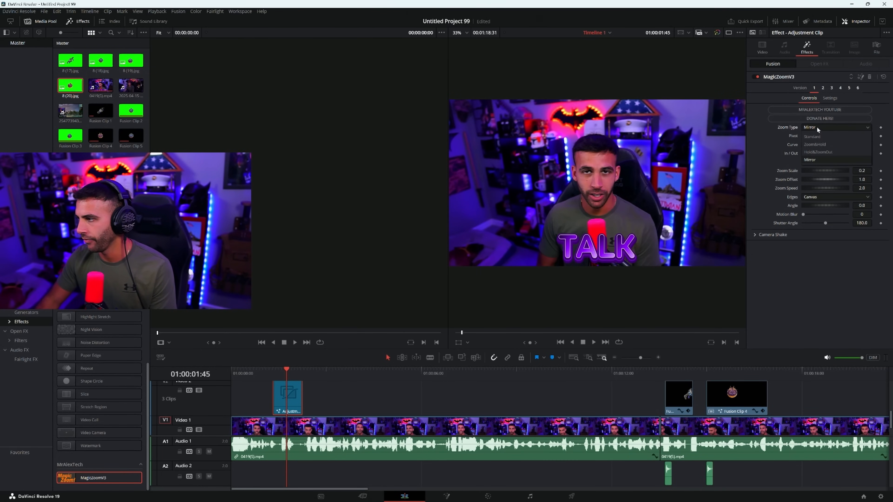
left_click(823, 145)
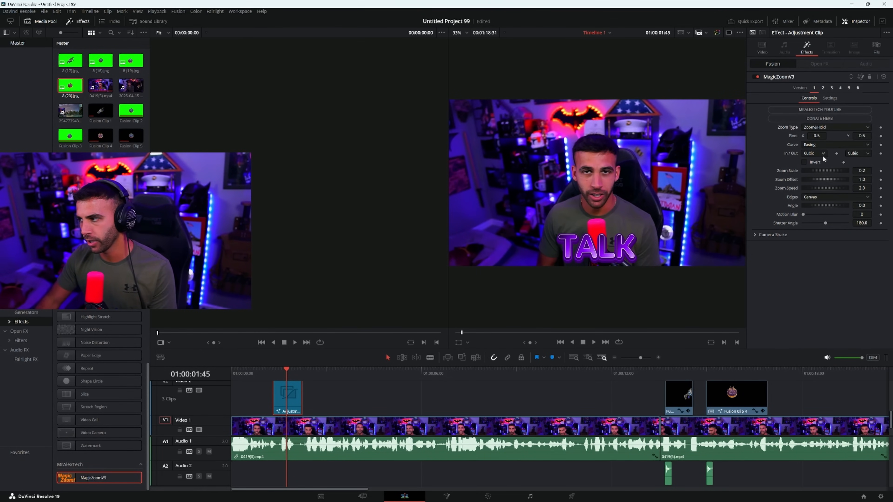
left_click(820, 189)
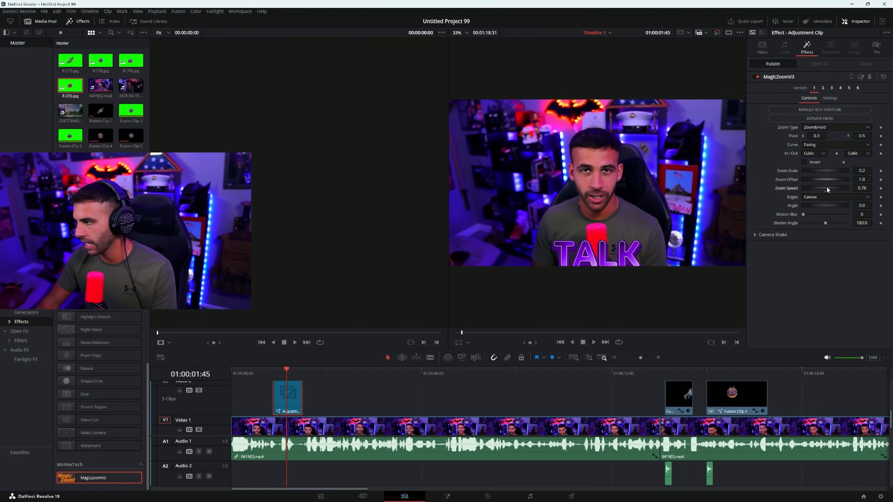
left_click(822, 188)
left_click_drag(809, 175, 836, 170)
mouse_move(817, 136)
left_mouse_down()
mouse_move(888, 136)
mouse_move(806, 136)
left_mouse_up()
- Play the timeline from its start through the adjustment clip to check the zoom effect
left_click_drag(266, 374, 230, 372)
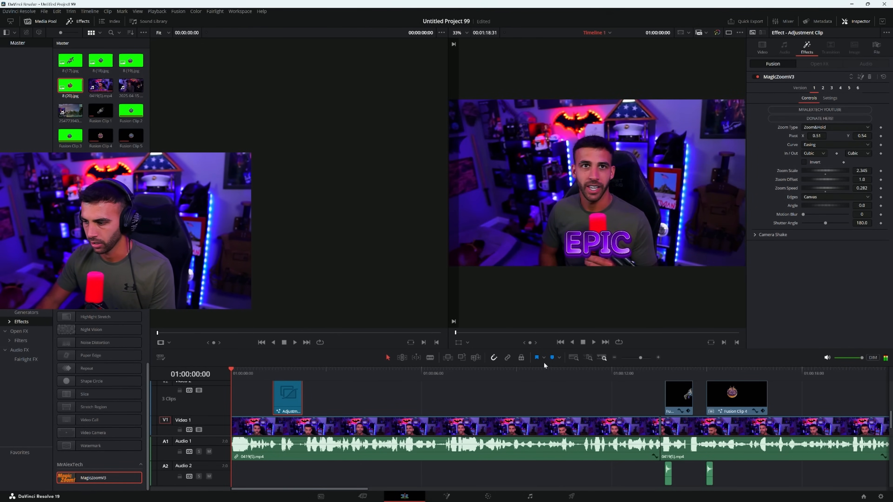
left_click(597, 342)
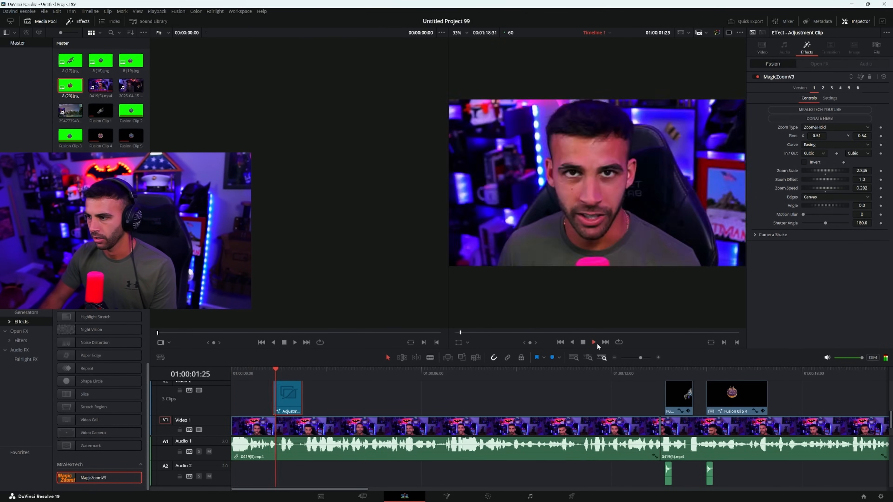
key("space")
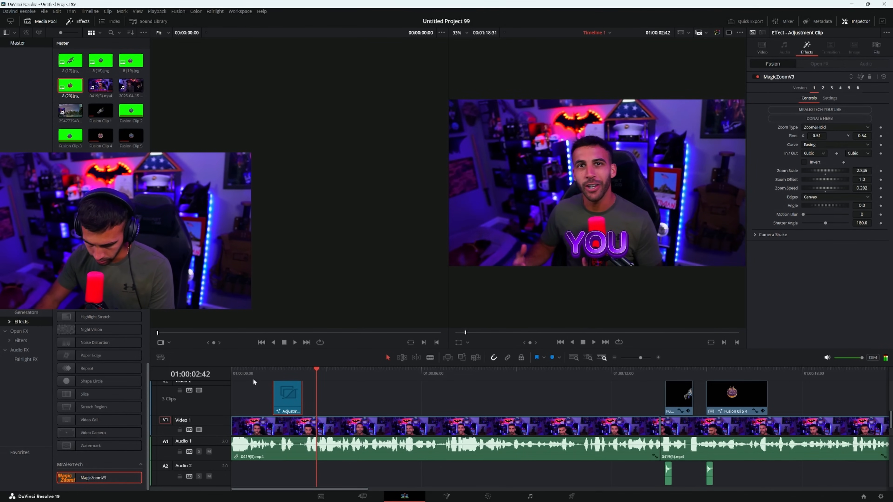
- Lengthen the adjustment clip and move it earlier on Video 2 so it starts at about 01:00:00:55
left_click_drag(244, 371, 261, 371)
left_click(290, 390)
left_click(285, 373)
left_click(280, 393)
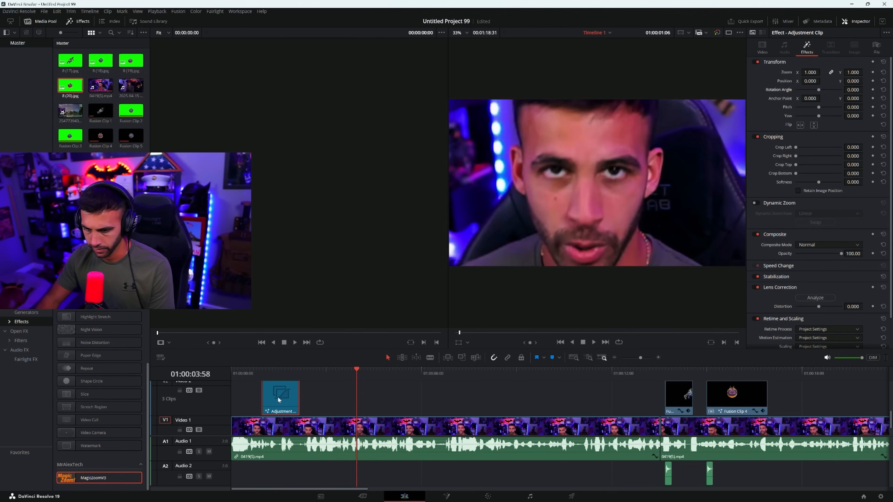
left_click_drag(276, 398, 275, 399)
left_click(261, 373)
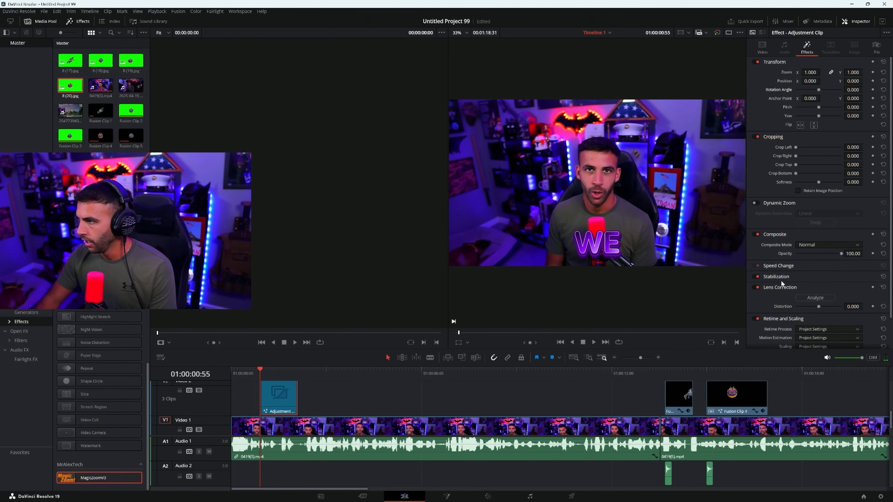
- Set the adjustment clip's transform zoom to 0.740, then MagicZoomV3's Zoom Scale to 1.244 and Pivot X to 0.511
left_click(268, 373)
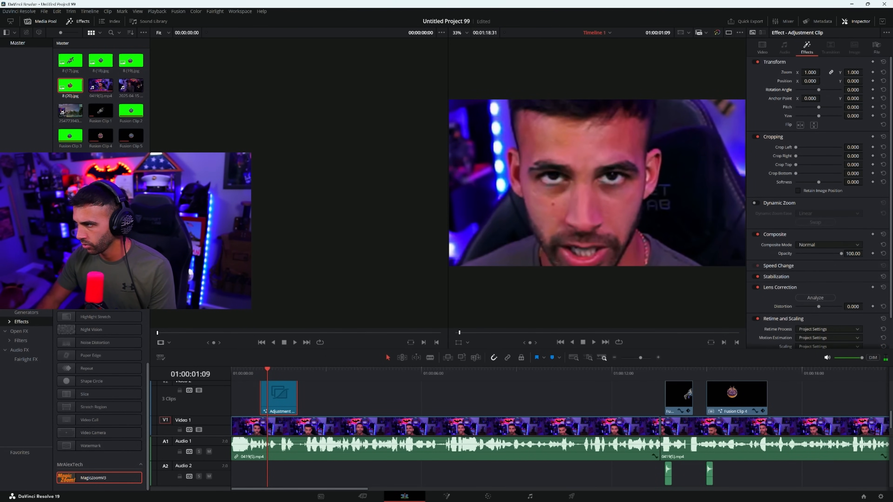
left_click_drag(810, 73, 801, 73)
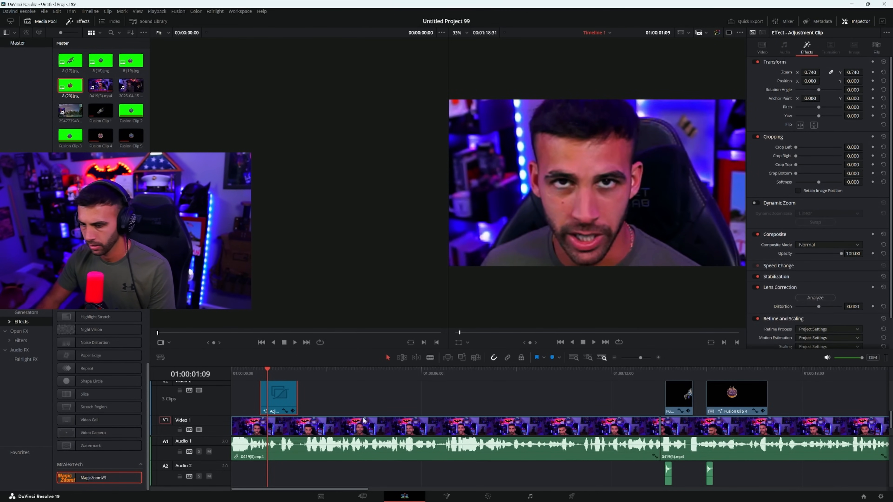
left_click(276, 375)
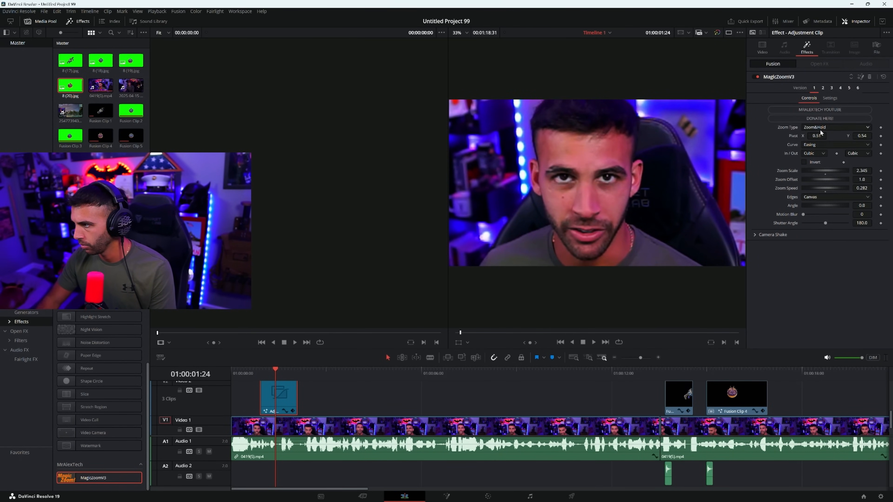
left_click_drag(816, 137, 809, 137)
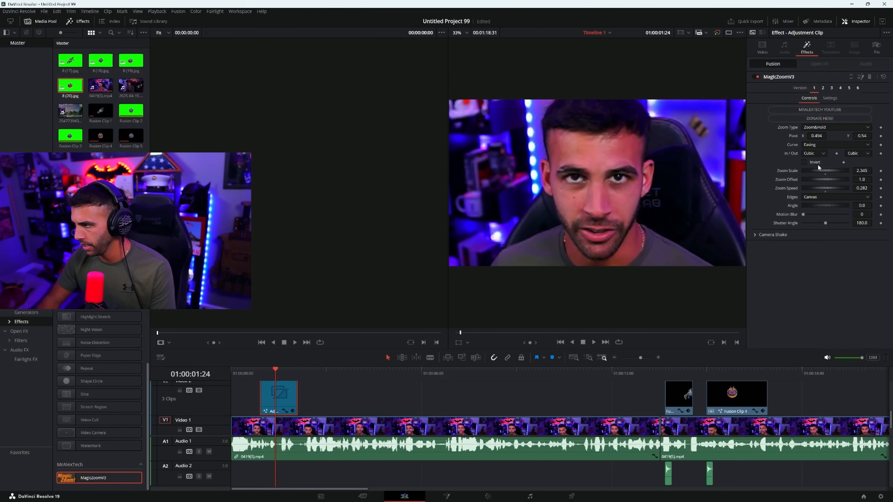
left_click_drag(818, 171, 812, 135)
- Play the timeline from the beginning past the medallion overlays to review the zoom and edits so far
key("Home")
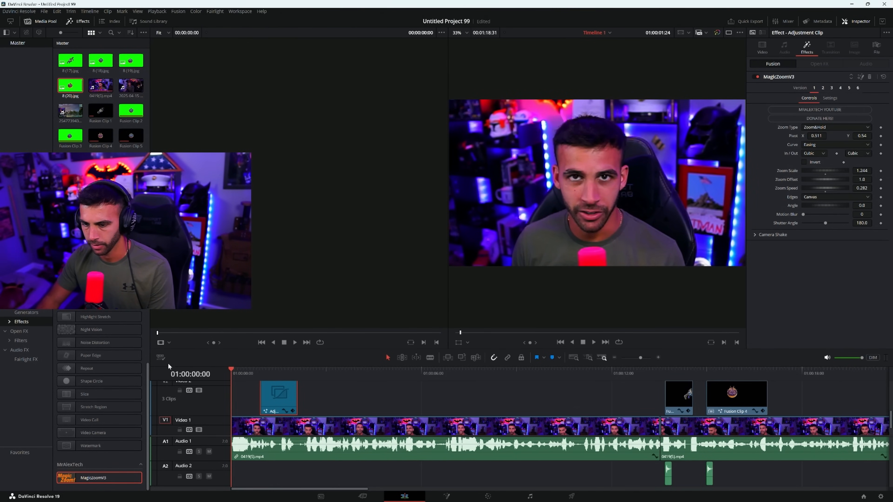
left_click(591, 342)
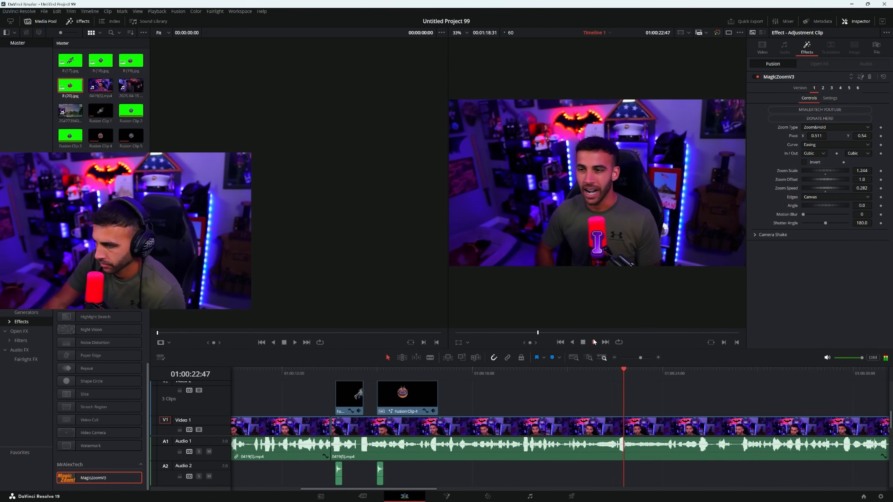
left_click(584, 342)
- Load the gameplay recording from the media pool into the source viewer and preview its opening
left_click_drag(421, 493, 773, 491)
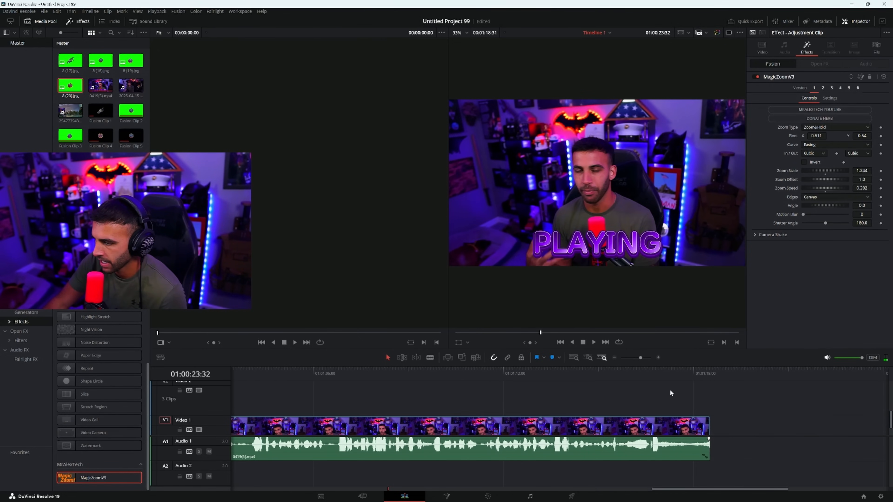
left_click(615, 358)
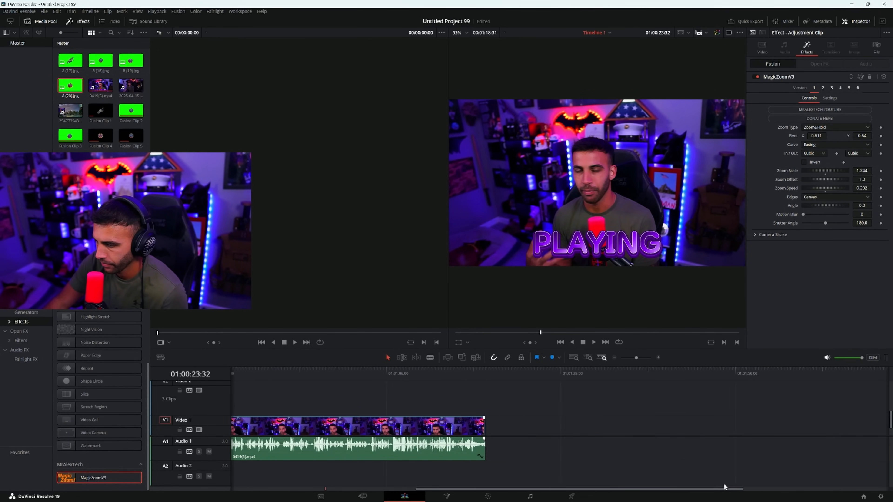
left_click_drag(725, 488, 761, 489)
left_click(110, 111)
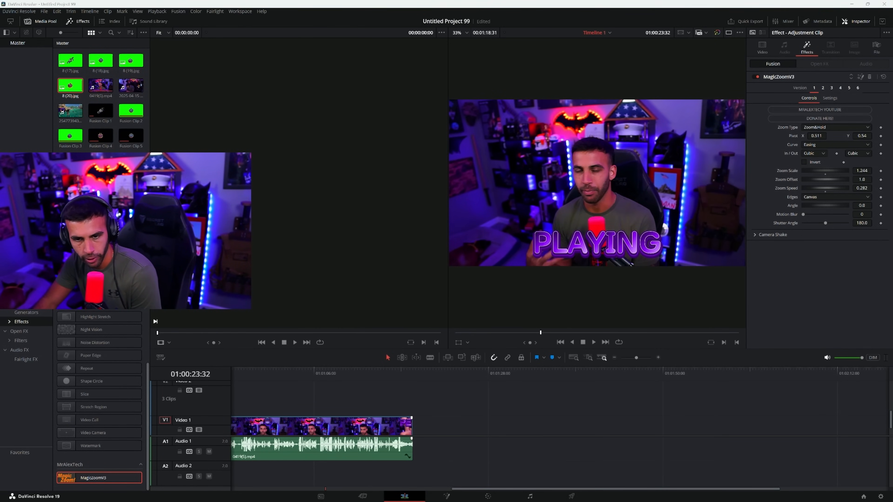
left_click_drag(71, 110, 316, 168)
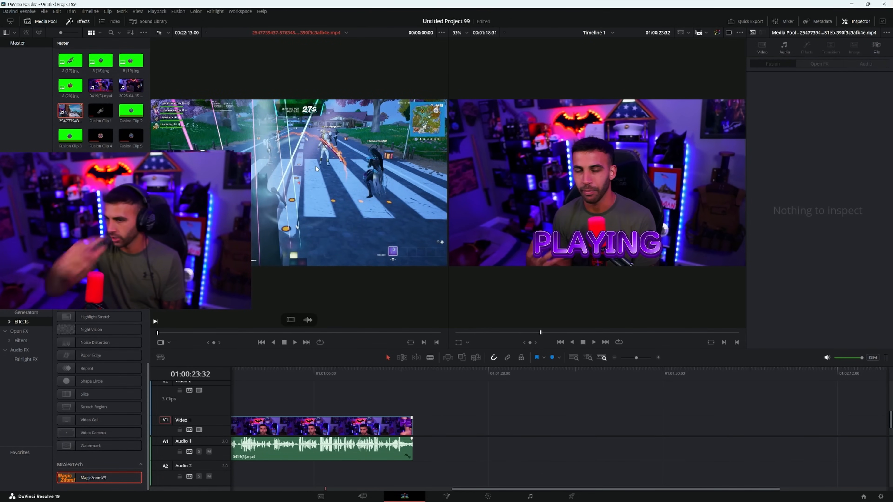
left_click(295, 343)
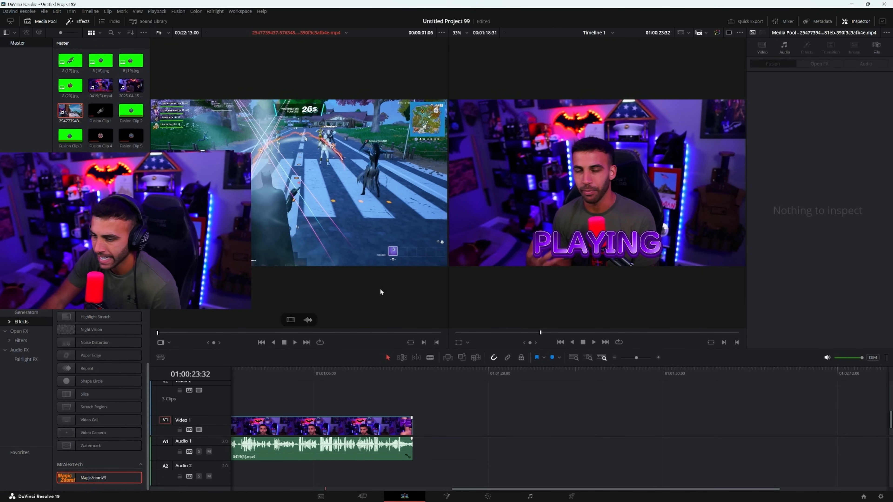
- Add short video and audio fade-outs at the end of the final clip, and play the ending from 01:01:15:49
left_click(400, 372)
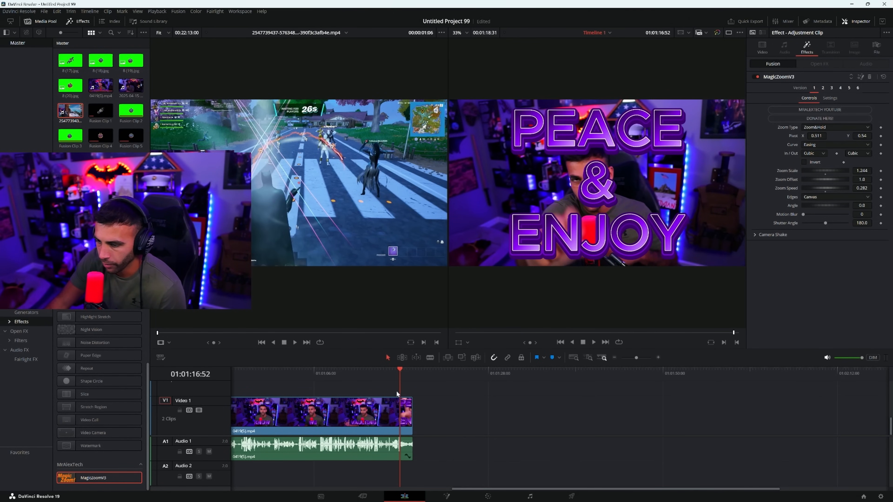
left_click(412, 400)
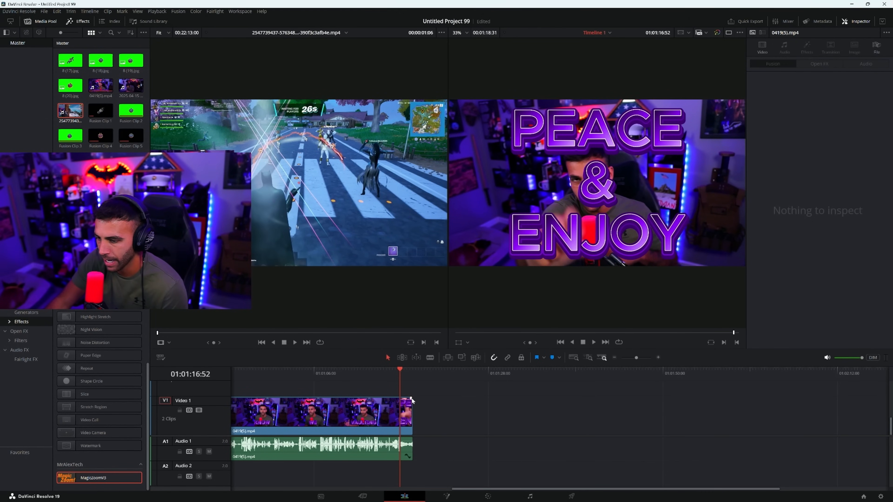
left_click_drag(412, 398, 408, 401)
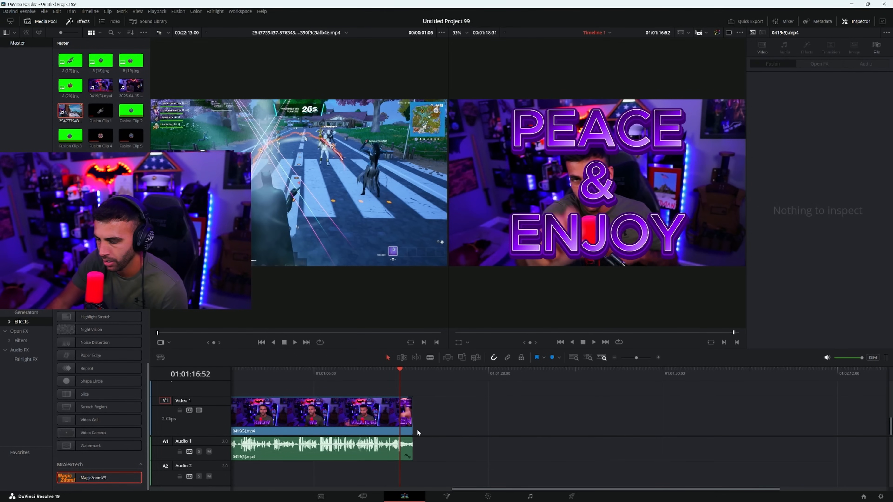
left_click_drag(412, 438, 407, 439)
left_click(391, 370)
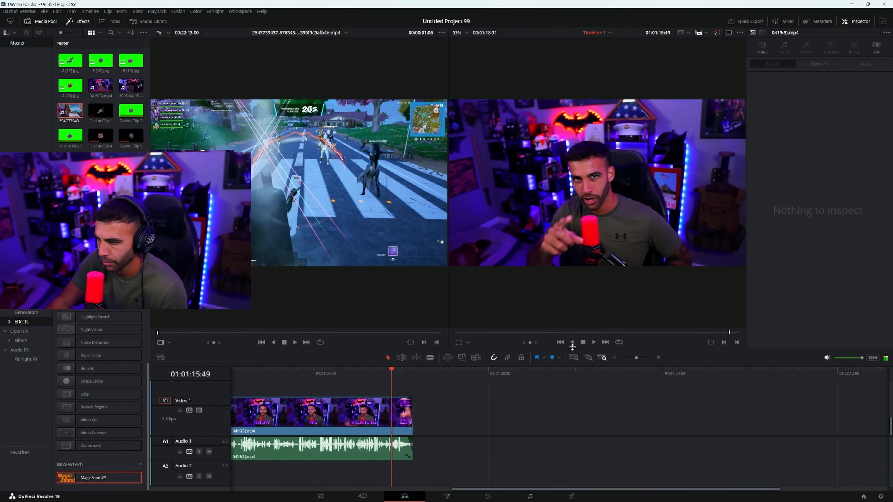
left_click(595, 342)
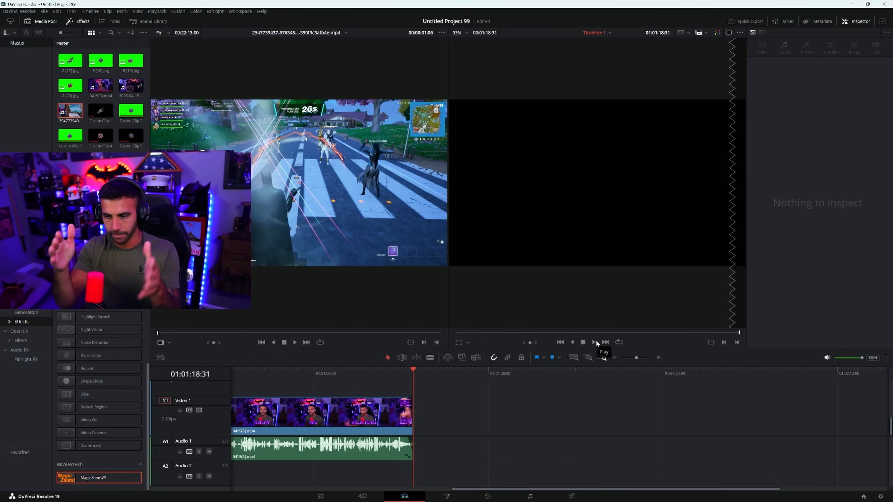
- Play the gameplay recording in the source viewer at increased speed to look through its footage
left_click(355, 279)
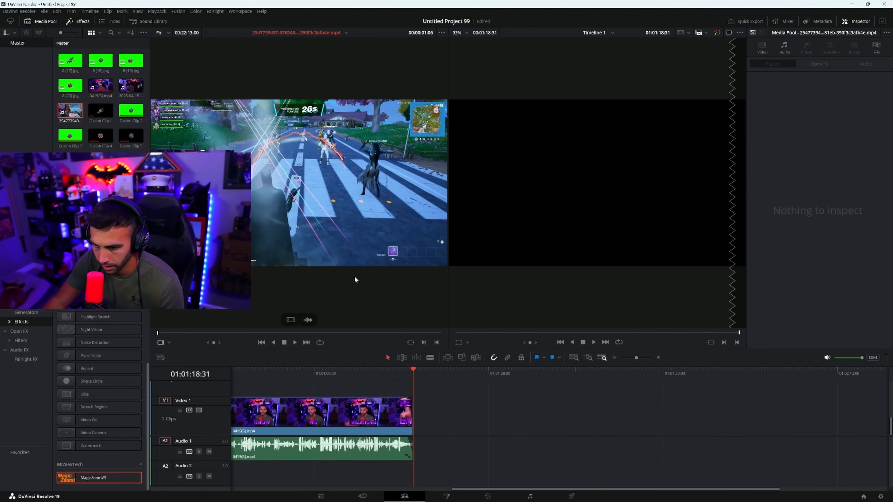
left_click(294, 343)
key("l")
key("l")
key("l")
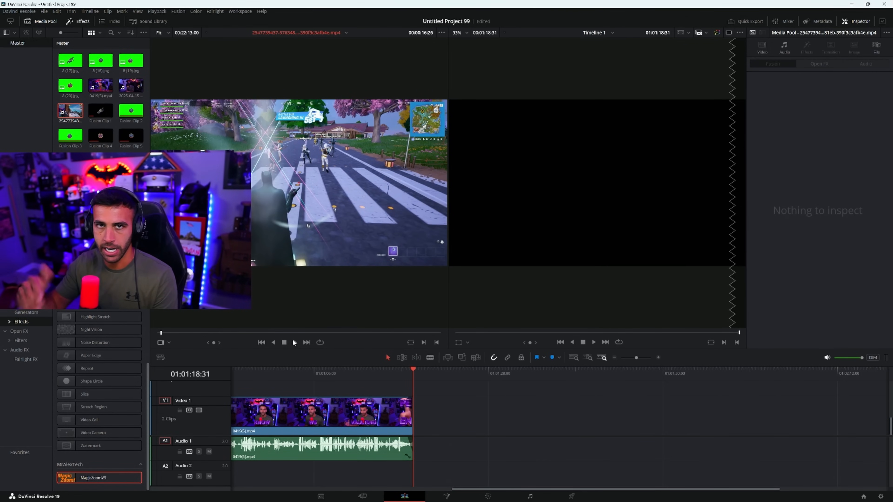
- Play through the opening of the gameplay recording in the source viewer at varying speeds and mark the start of the range to use
left_click(294, 342)
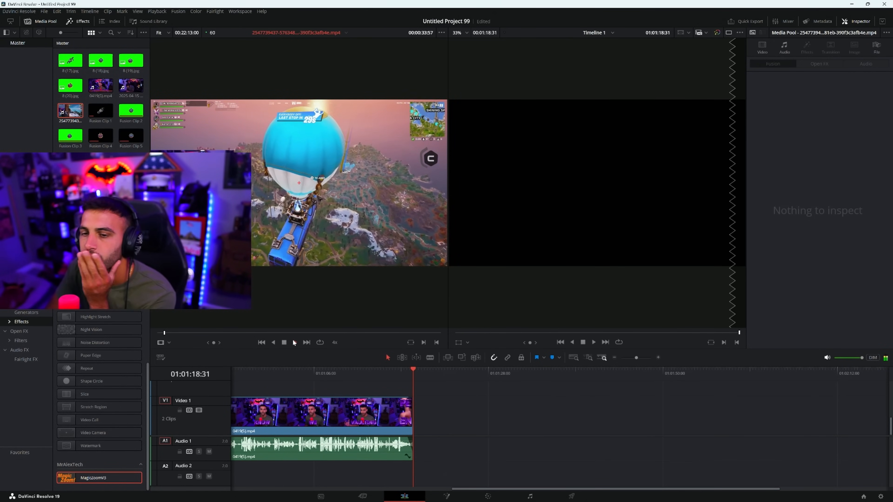
key("j")
key("j")
key("j")
key("j")
key("j")
key("j")
key("j")
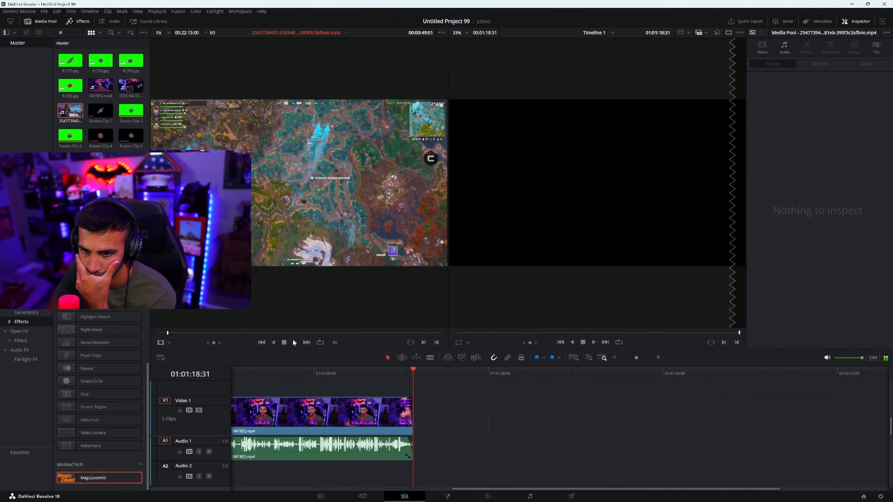
key("l")
key("l")
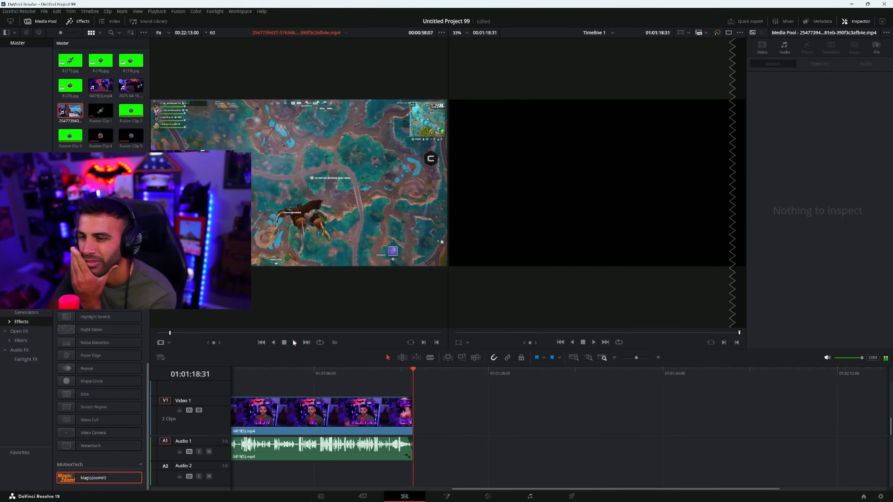
key("j")
key("j")
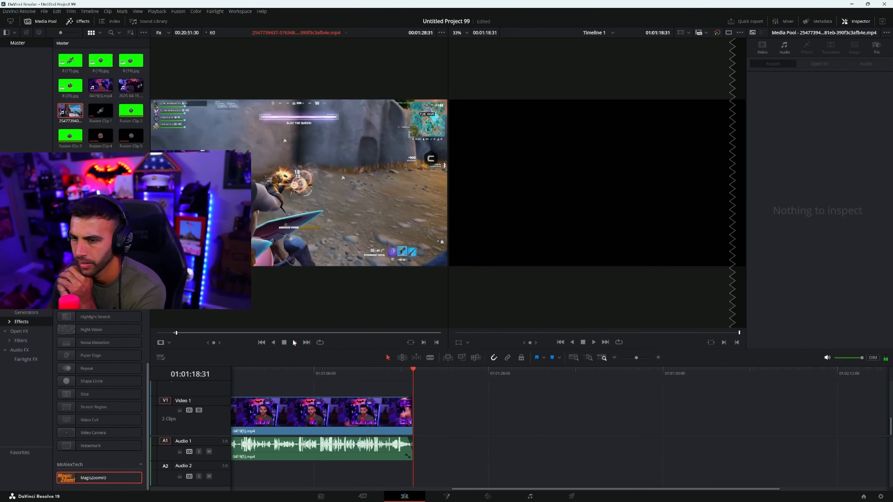
- Mark the end of the gameplay range at 00:03:30:28 and place it on Video 1 and Audio 1 directly after the existing webcam clip
key("l")
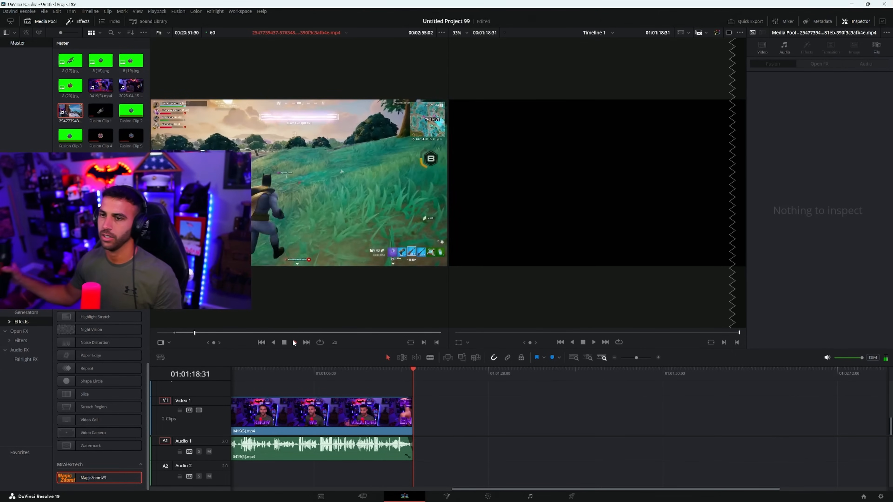
key("space")
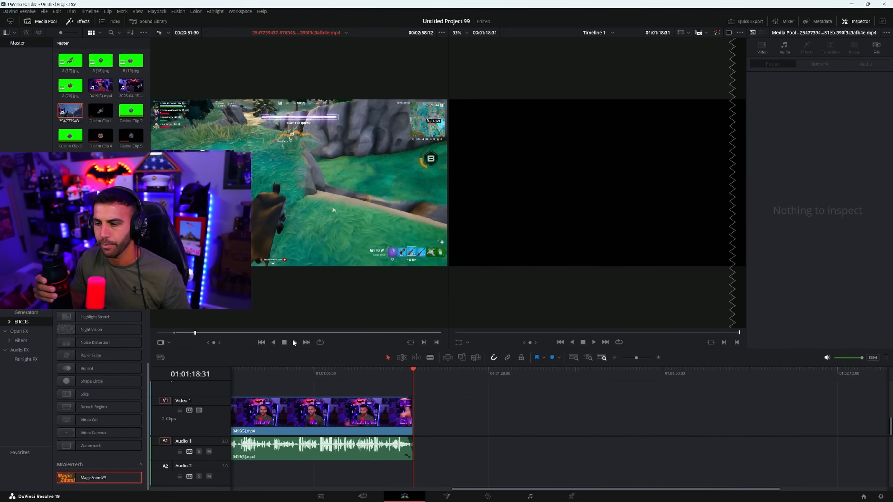
left_click(294, 342)
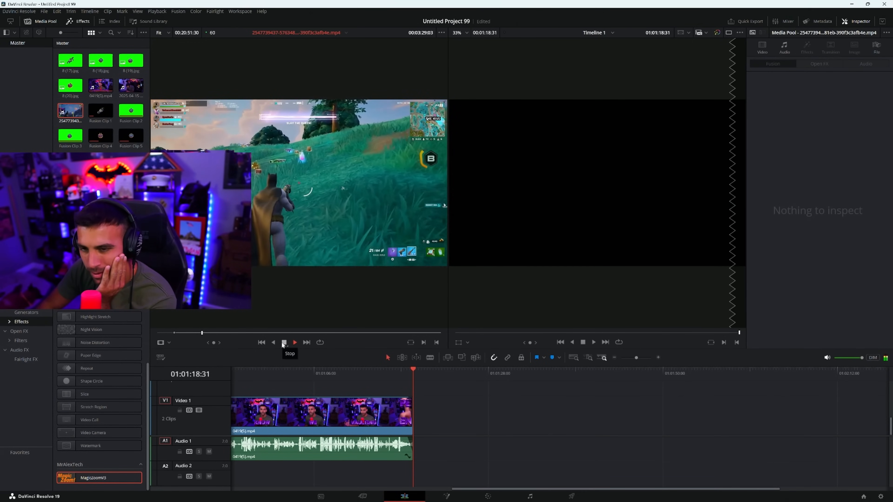
left_click(284, 343)
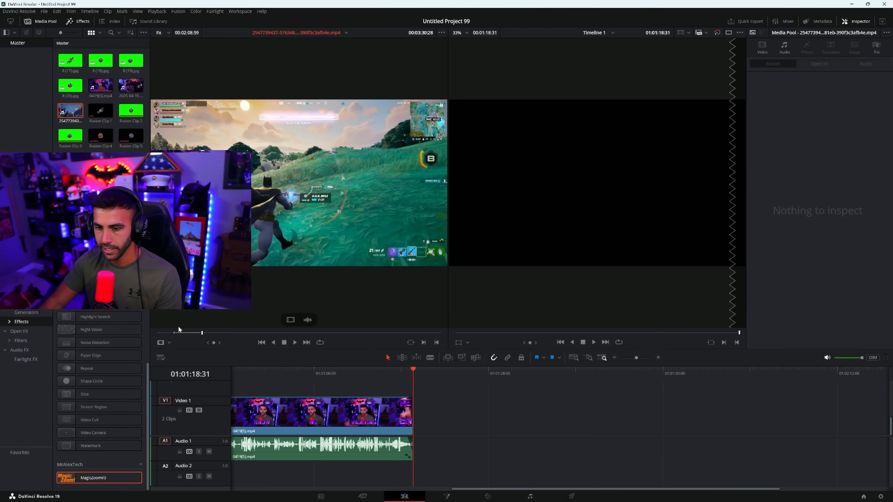
left_click_drag(290, 319, 413, 419)
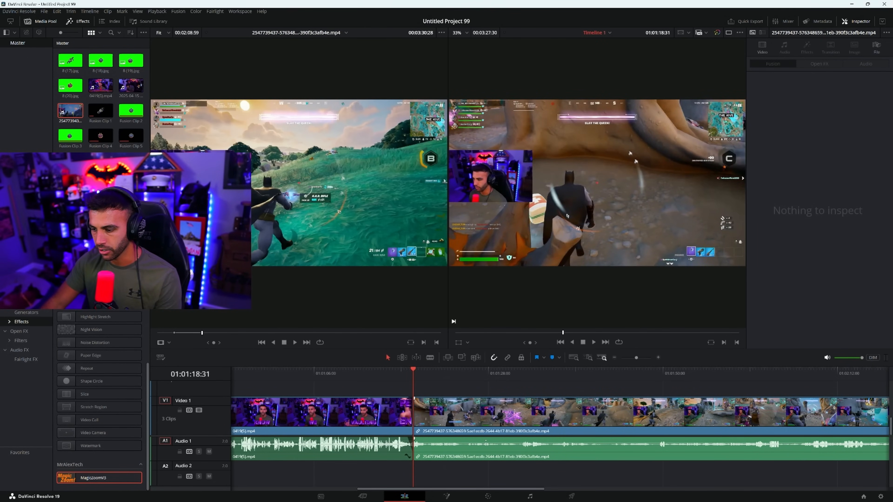
- Raise the new gameplay clip's audio volume and add a short fade-in of about 10 frames at its start
left_click_drag(485, 441, 484, 437)
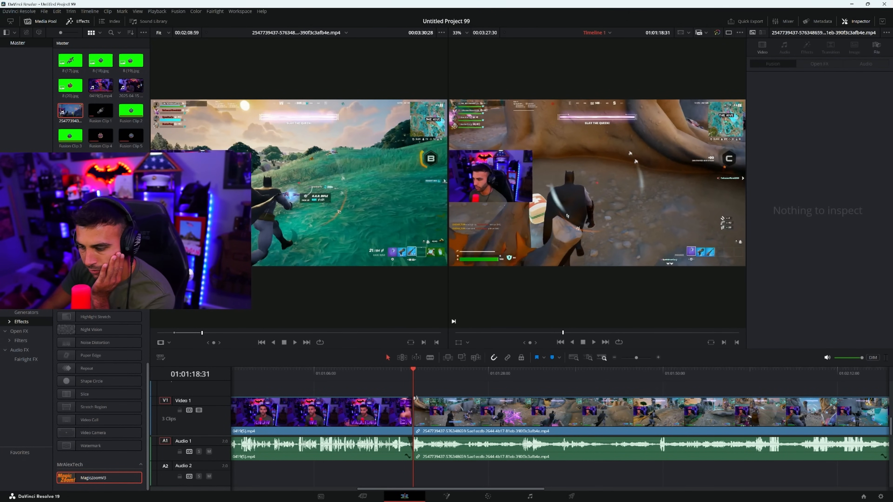
left_click_drag(414, 399, 417, 398)
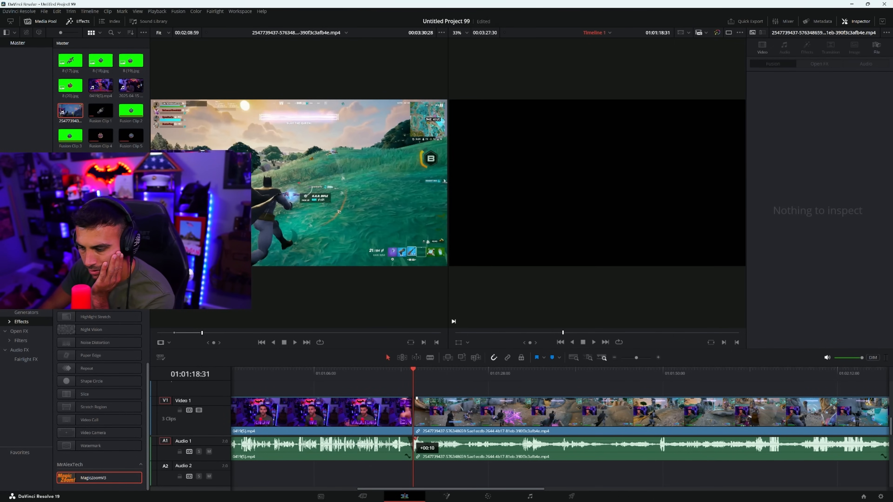
left_click(583, 343)
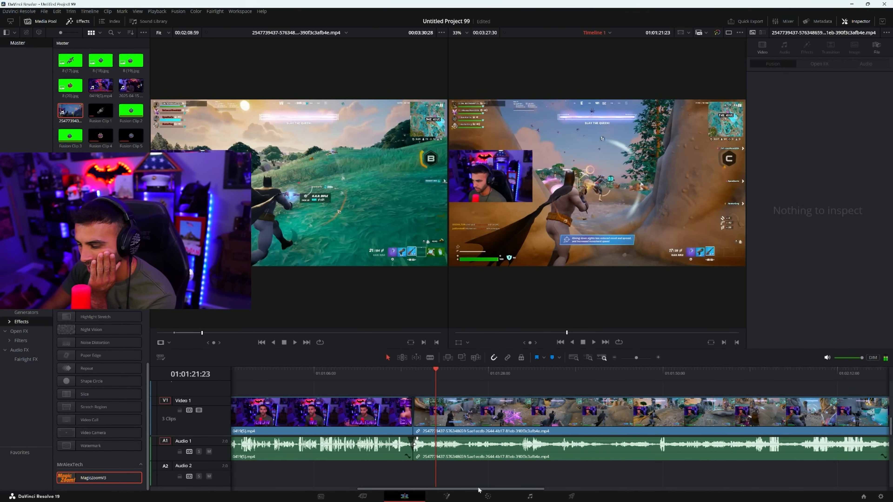
- Find the end of the first useful gameplay moment and split both video and audio at 01:01:27:15
left_click_drag(478, 489, 543, 485)
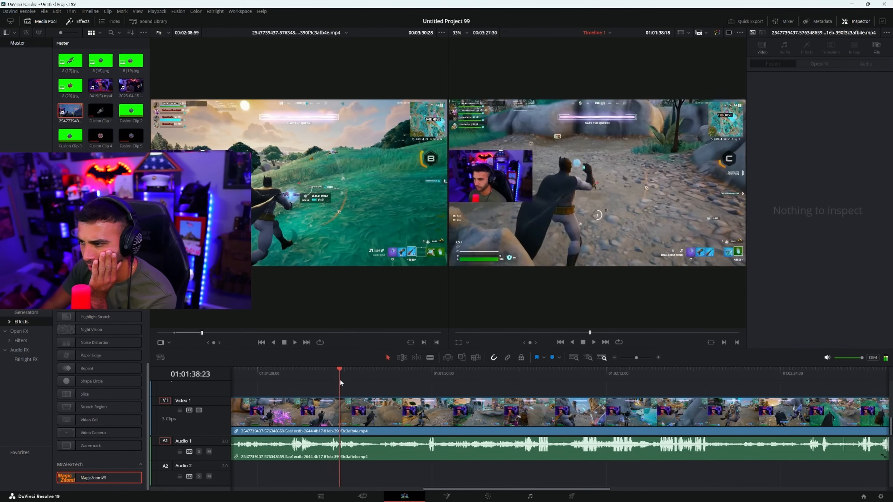
left_click_drag(298, 382, 253, 380)
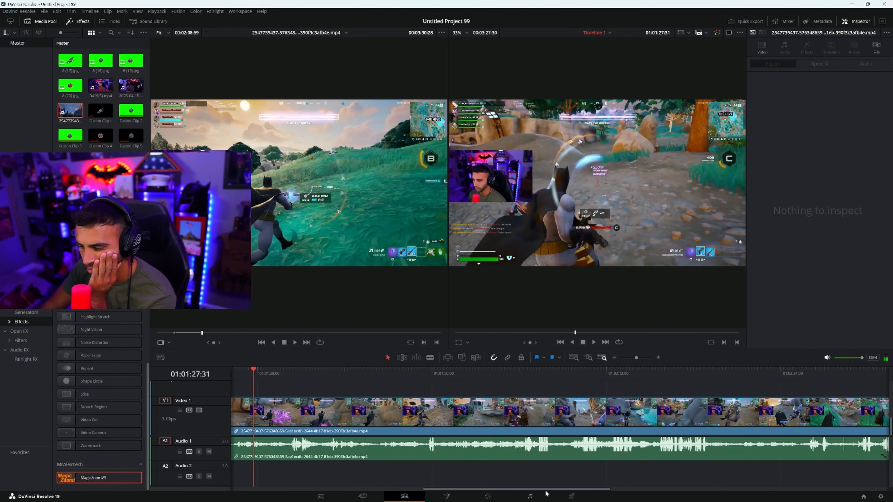
left_click_drag(545, 490, 507, 484)
mouse_move(384, 372)
left_mouse_down()
mouse_move(358, 372)
mouse_move(384, 375)
left_mouse_up()
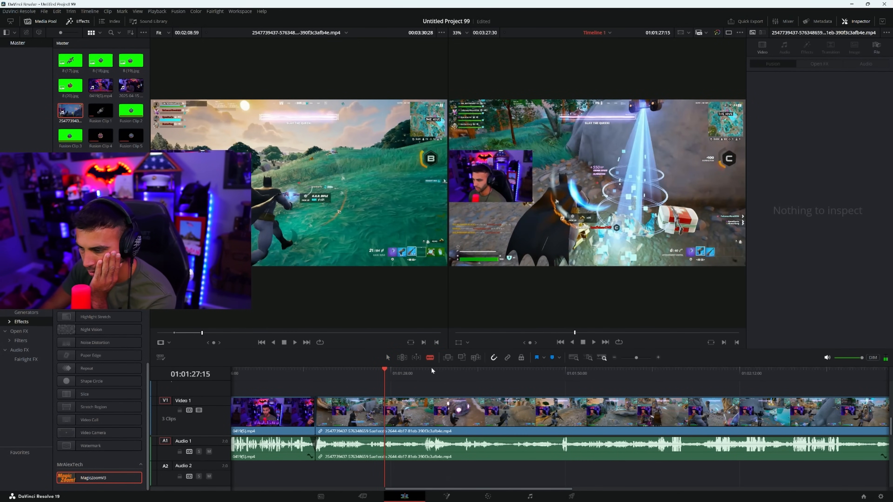
left_click(385, 421)
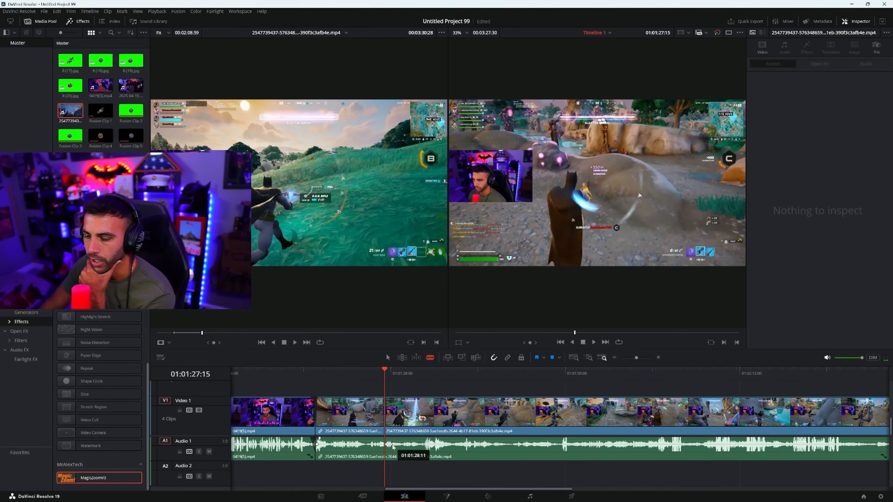
left_click(387, 449)
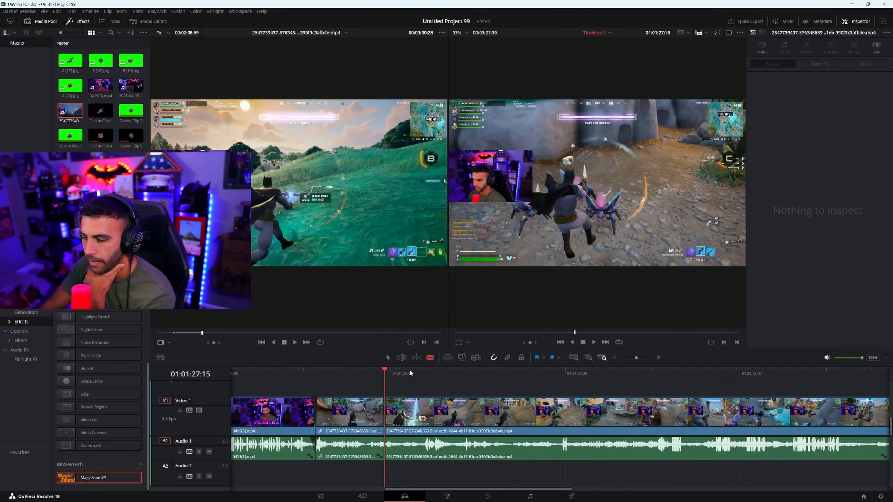
- Find where the useful gameplay resumes and split the video and audio again at 01:01:44:27
left_click_drag(409, 373, 524, 389)
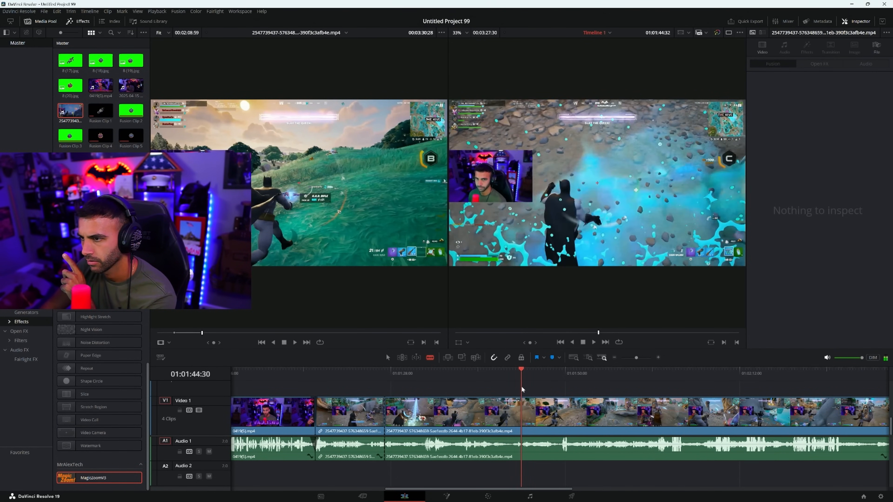
left_click_drag(524, 388, 526, 419)
left_click(526, 419)
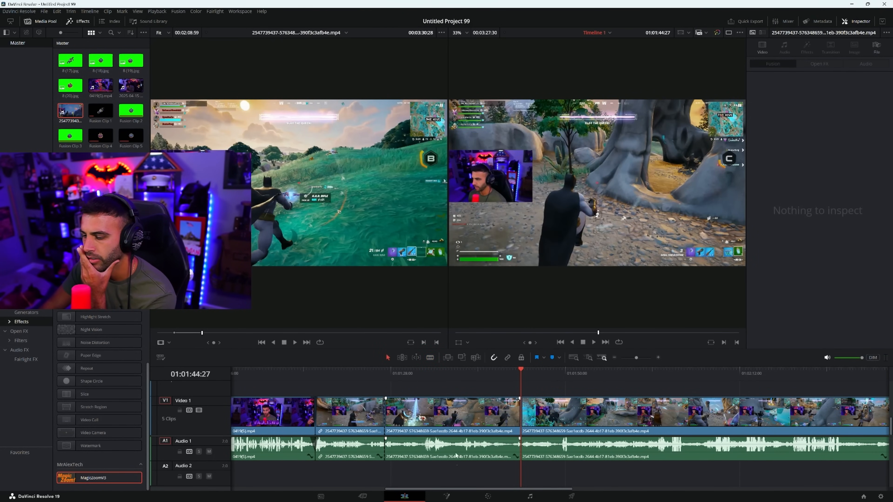
- Delete the gameplay section between 01:01:27:15 and 01:01:44:27 and move the remaining footage back to close the gap
left_click(454, 412)
right_click(454, 417)
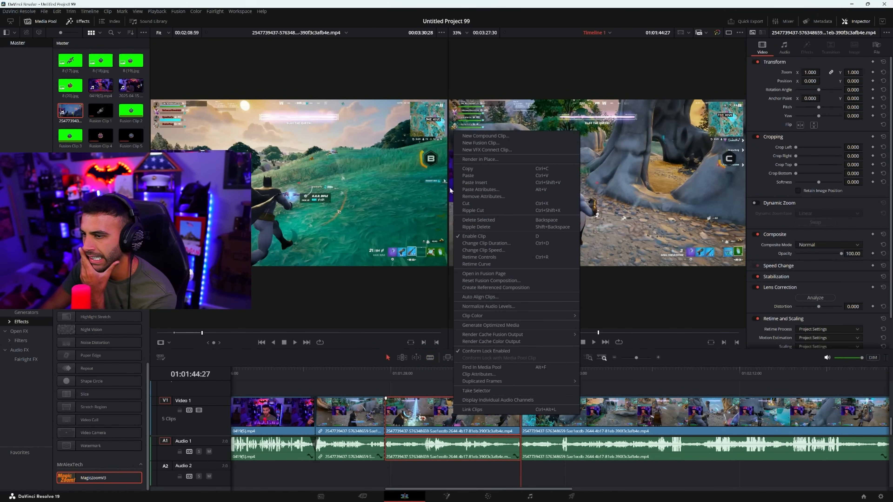
left_click(478, 220)
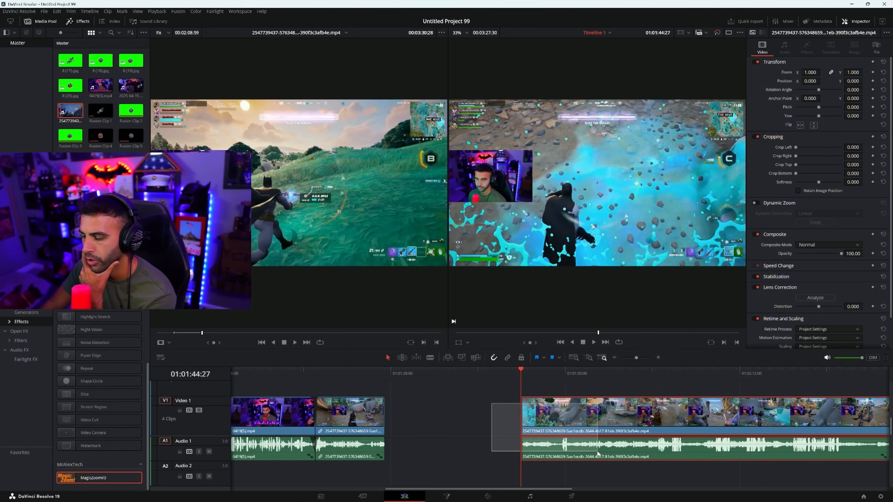
left_click_drag(598, 453, 467, 410)
- Play the gameplay across the new join and split the following clip's video and audio at 01:01:31:52
left_click(370, 371)
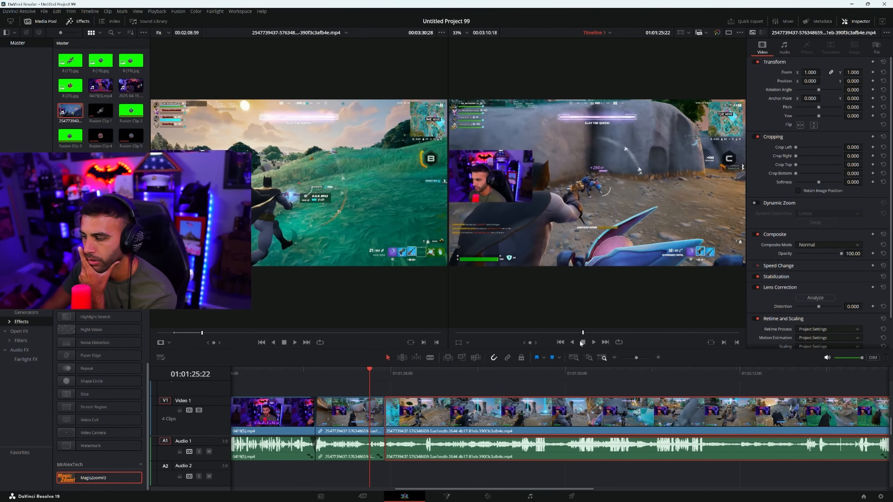
left_click(594, 343)
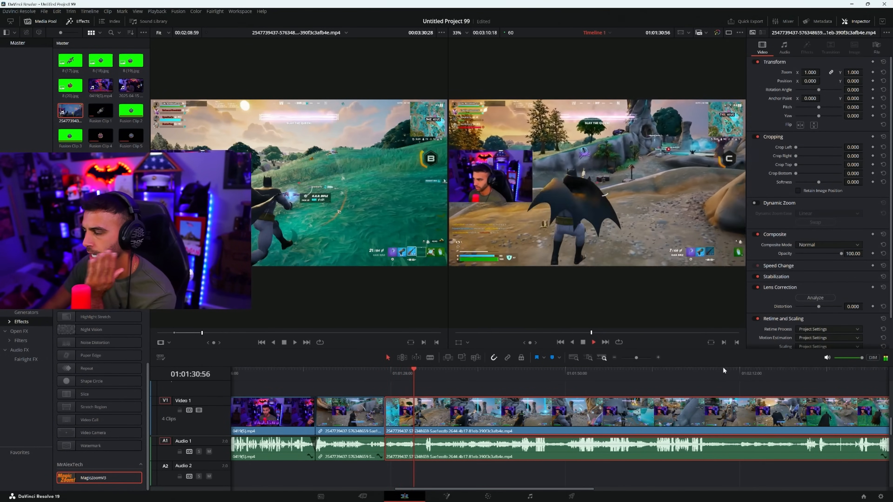
left_click(583, 341)
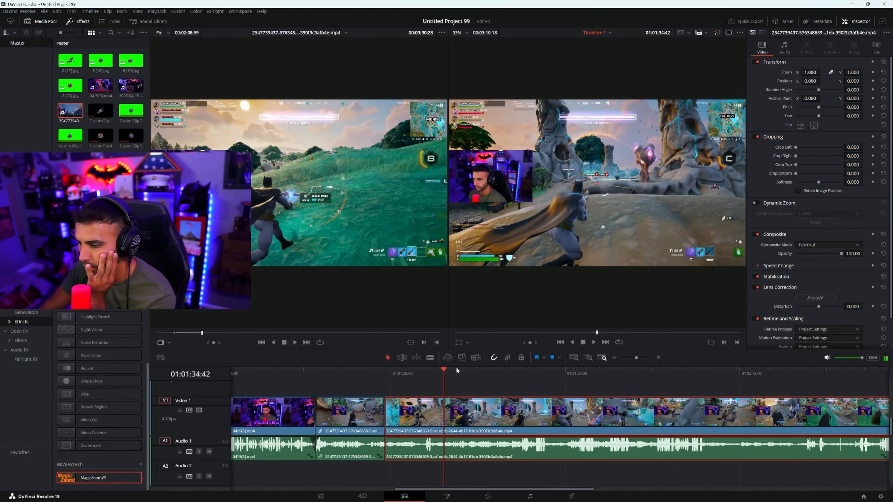
left_click(423, 376)
left_click_drag(423, 375, 422, 374)
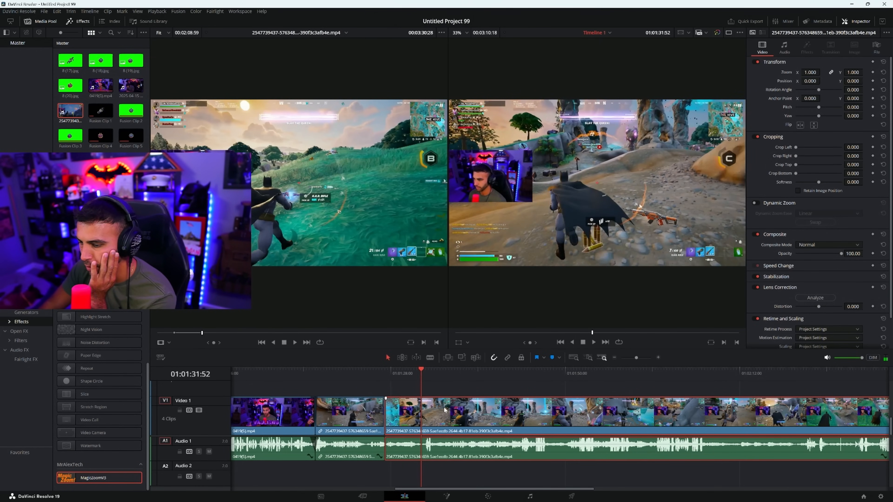
key("ctrl+b")
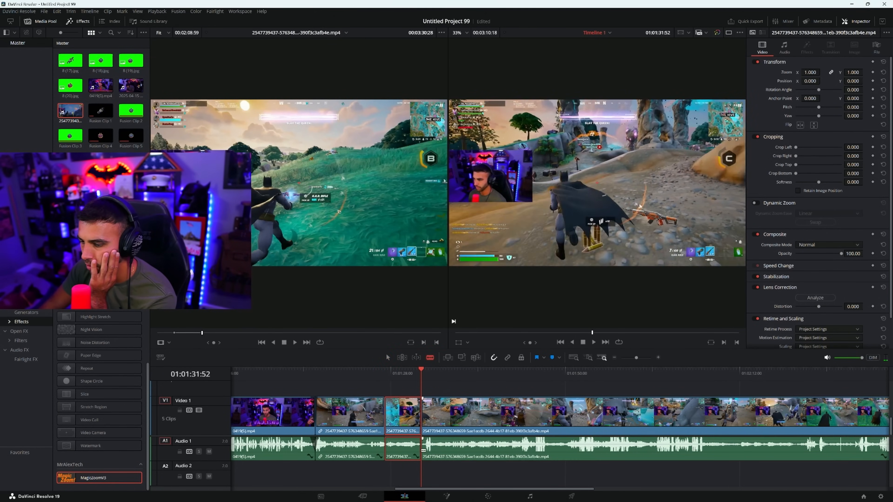
- Delete the short gameplay section between 01:01:27:15 and 01:01:31:52 and close the gap it leaves
right_click(415, 414)
left_click(434, 201)
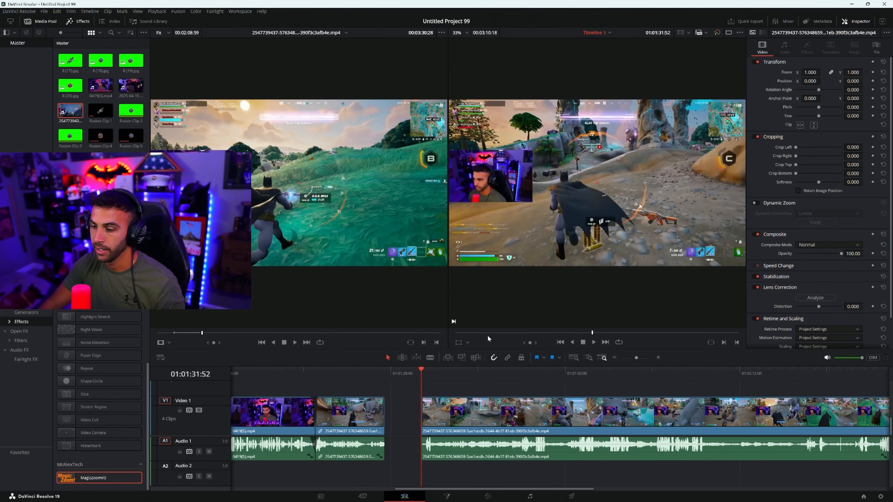
key("ctrl+s")
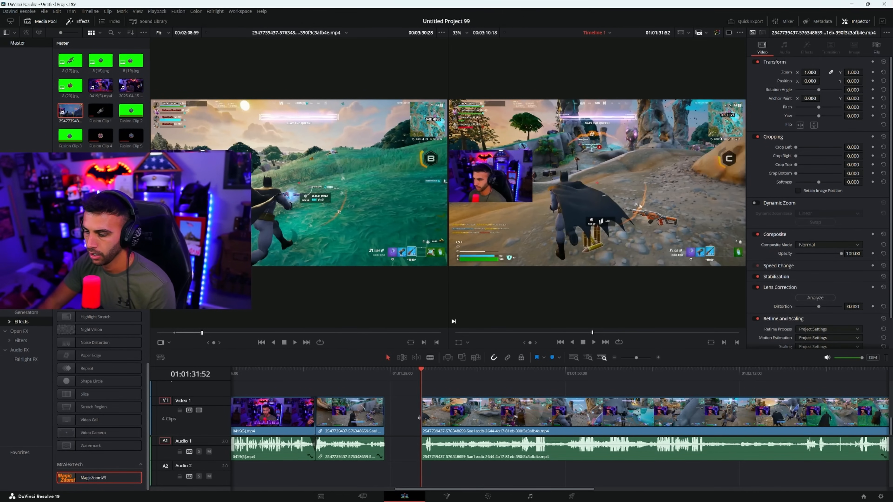
left_click_drag(420, 418, 427, 448)
left_click(413, 422)
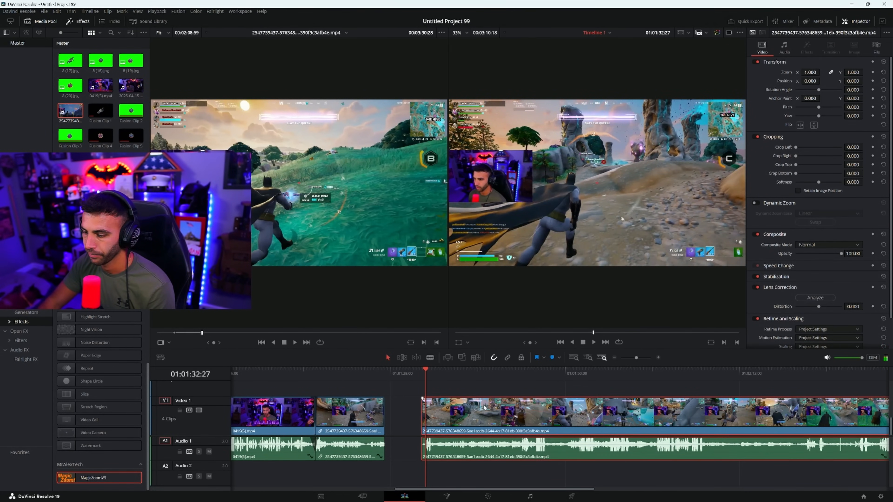
key("Delete")
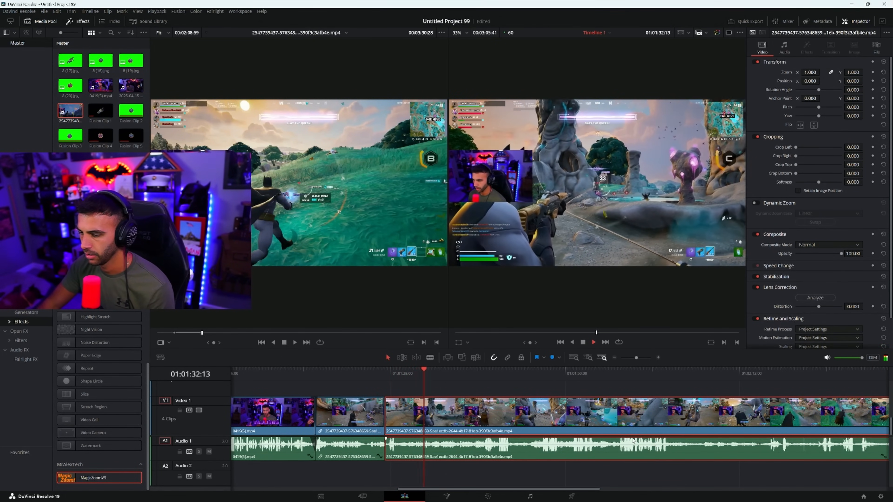
- Review the gameplay from 01:01:32:13 to 01:02:45:49, partly at faster playback, to look for the next moment worth emphasising
mouse_move(490, 385)
left_mouse_down()
mouse_move(528, 384)
mouse_move(490, 384)
left_mouse_up()
key("space")
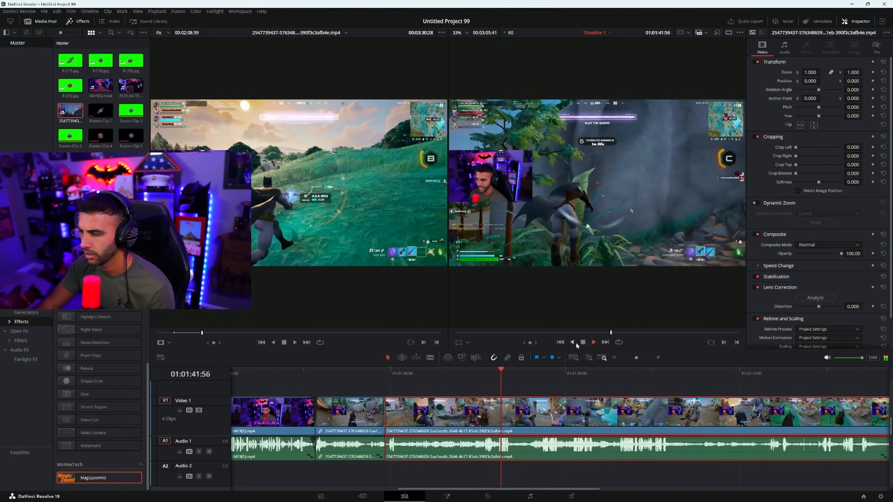
left_click_drag(437, 377, 512, 381)
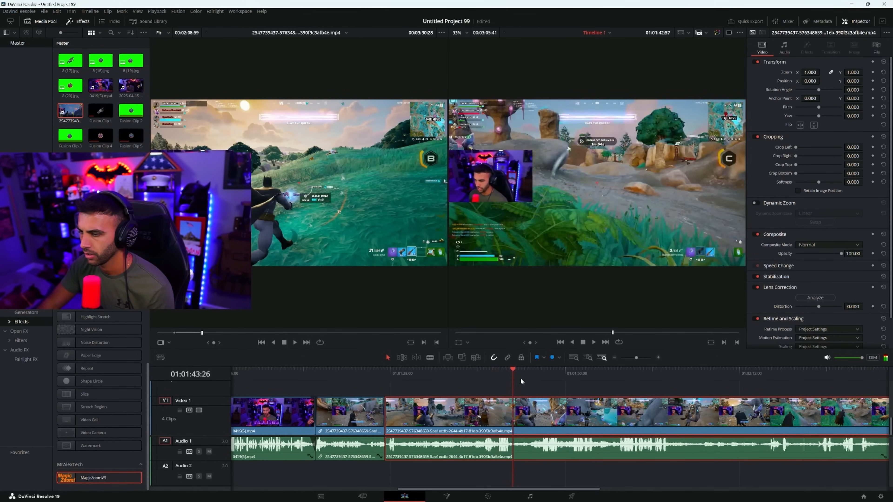
left_click(593, 342)
left_click(594, 342)
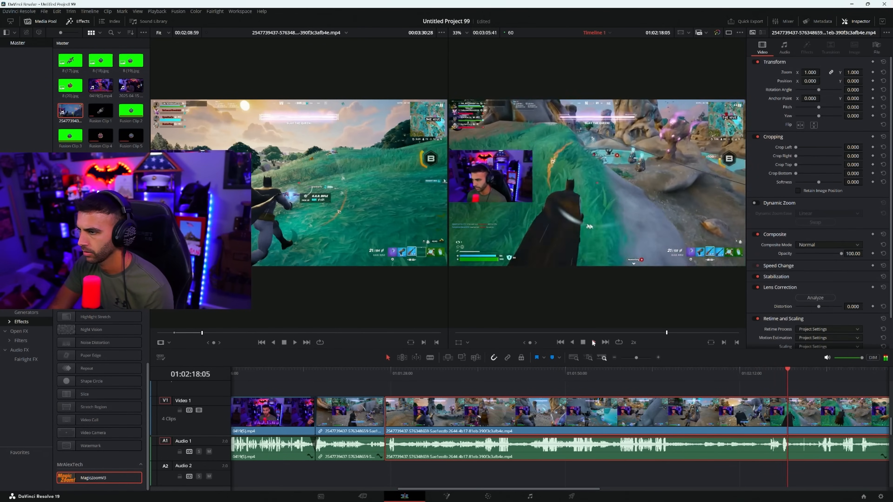
left_click(593, 343)
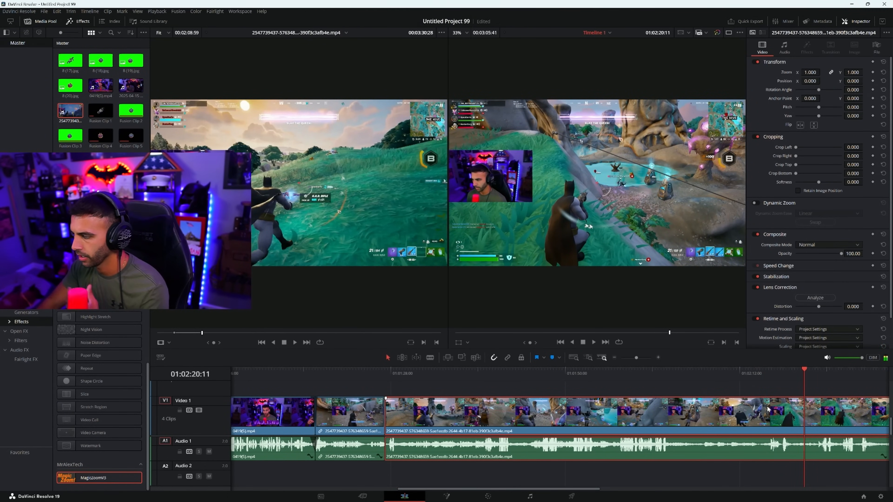
scroll(584, 461, "right", 5)
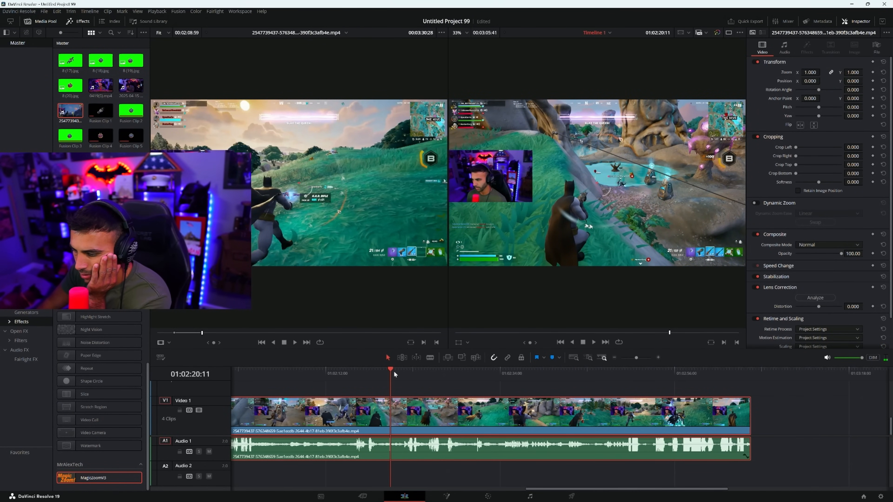
left_click_drag(394, 375, 406, 377)
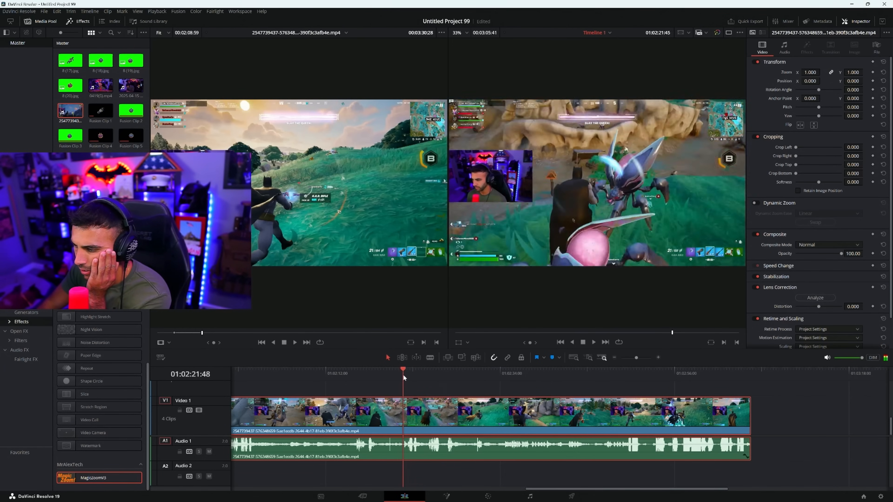
left_click(593, 342)
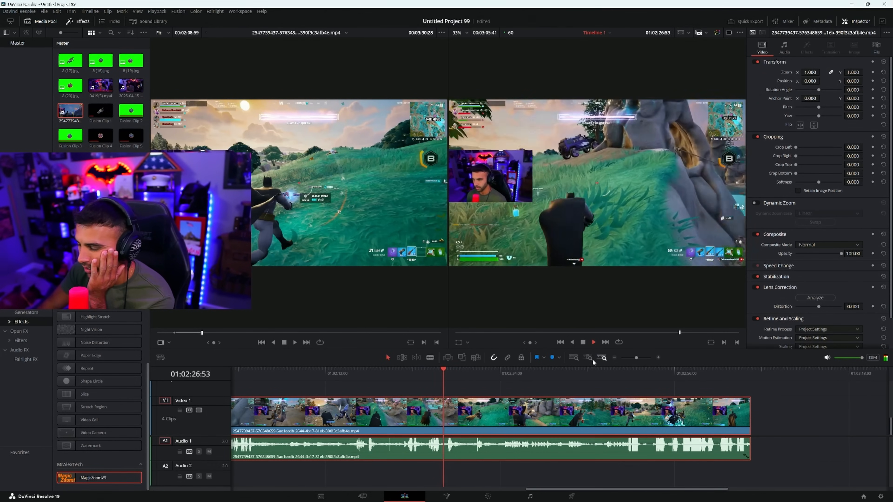
left_click(565, 375)
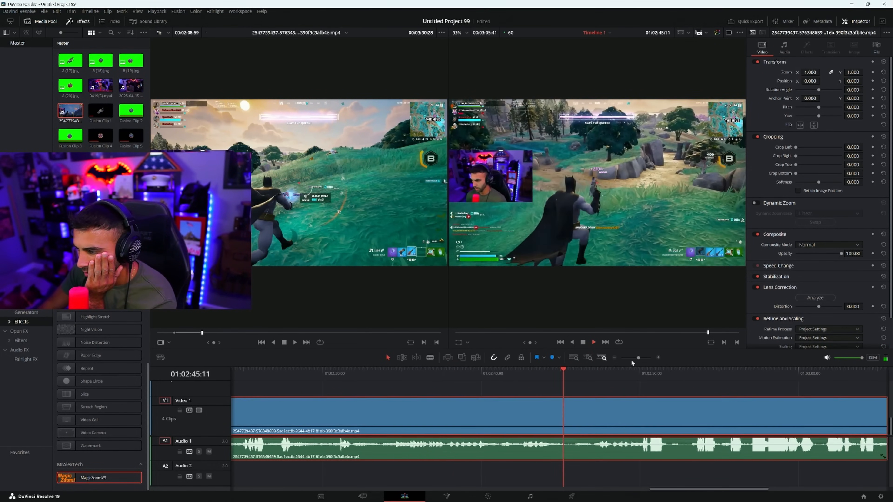
left_click(657, 358)
left_click(583, 343)
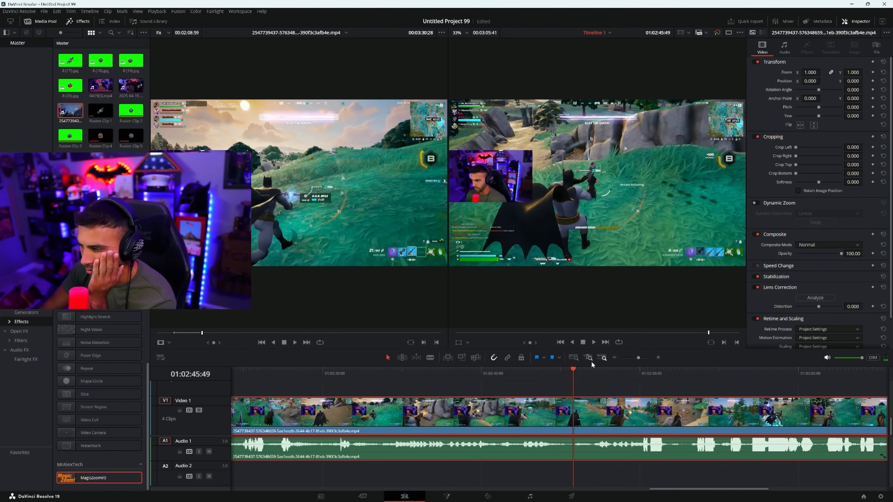
- Add an adjustment clip above the gameplay at the elimination, starting at 01:02:50:06, and trim its end to 01:02:51:37
left_click(604, 375)
left_click_drag(616, 377, 641, 389)
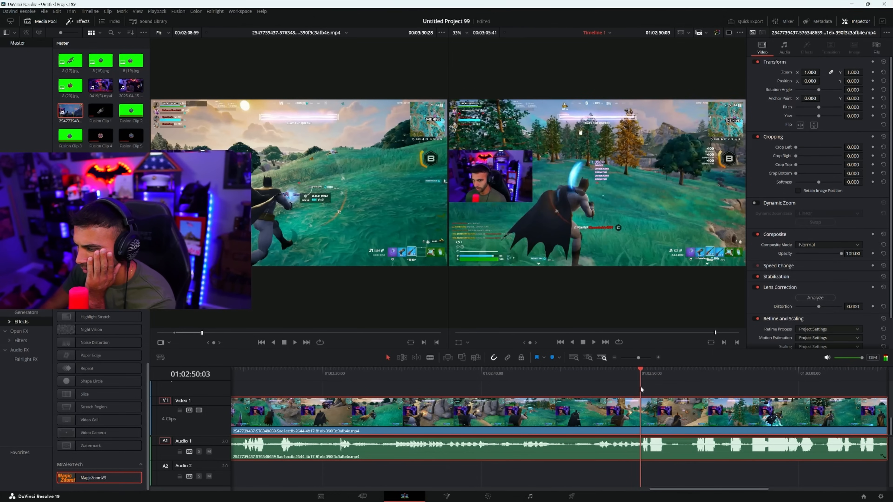
scroll(50, 328, "up", 3)
scroll(58, 321, "up", 2)
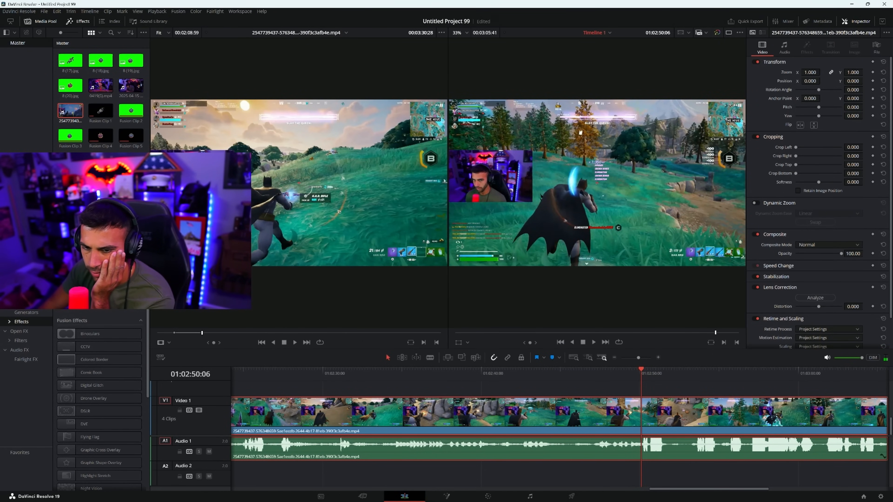
left_click_drag(92, 292, 667, 378)
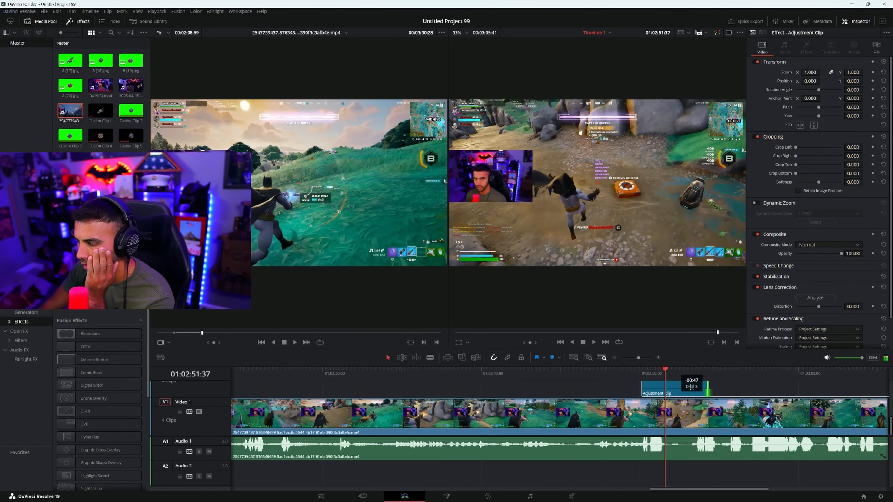
left_click_drag(719, 388, 666, 389)
- Apply the MagicZoomV3 effect to the adjustment clip and set its zoom type to Zoom&Hold
scroll(99, 405, "down", 6)
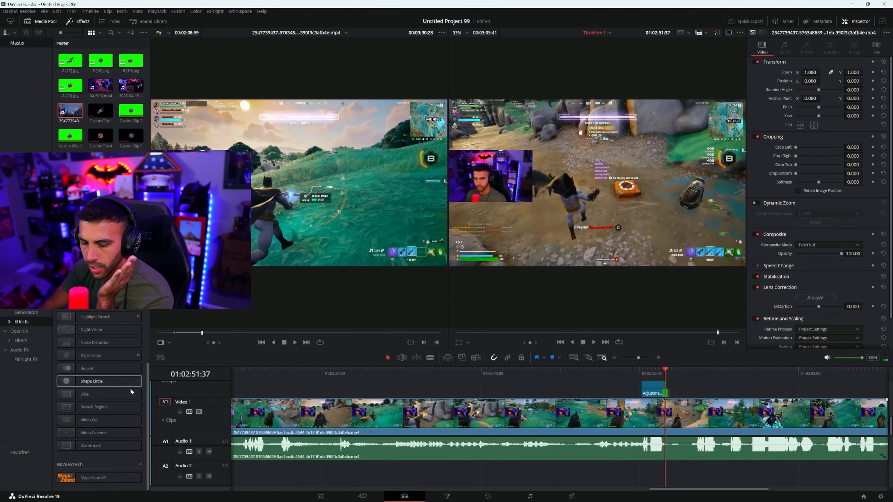
left_click_drag(99, 478, 654, 391)
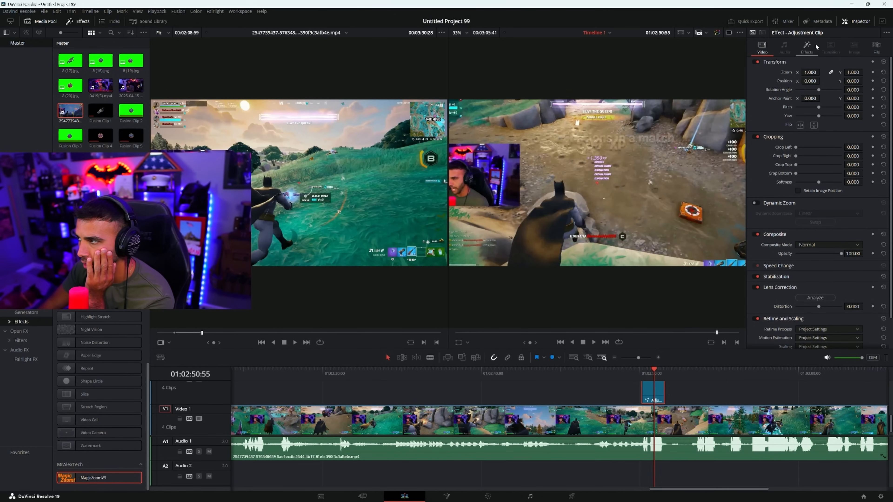
left_click(810, 49)
left_click(841, 127)
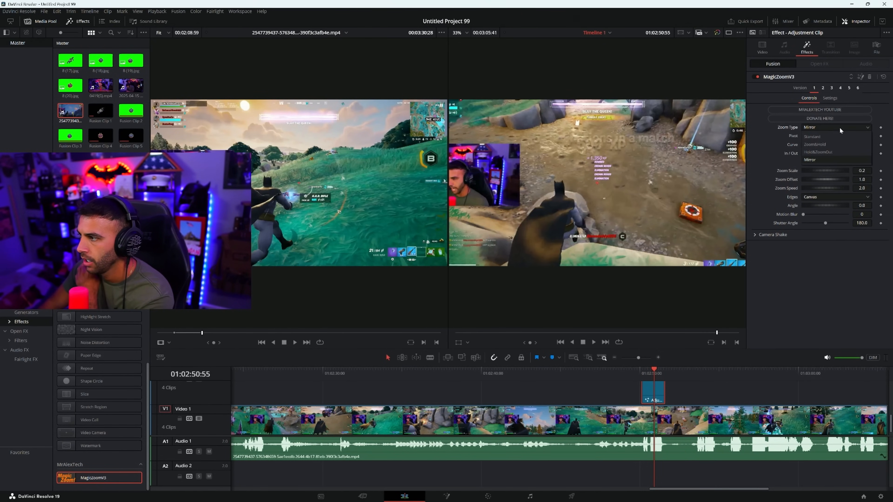
left_click(837, 139)
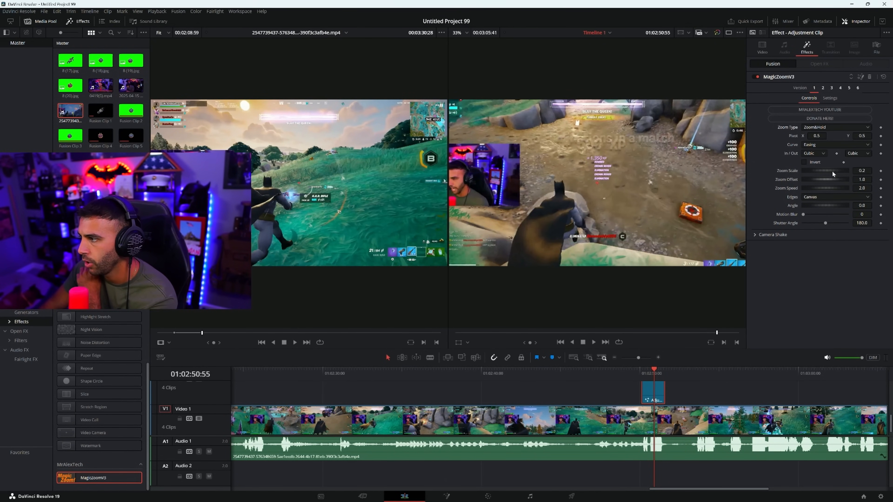
- Aim the zoom at the webcam inset with pivot X 0.007 and Y 0.545, zoom scale 0.954 and zoom speed 1.021
left_click_drag(825, 189, 819, 188)
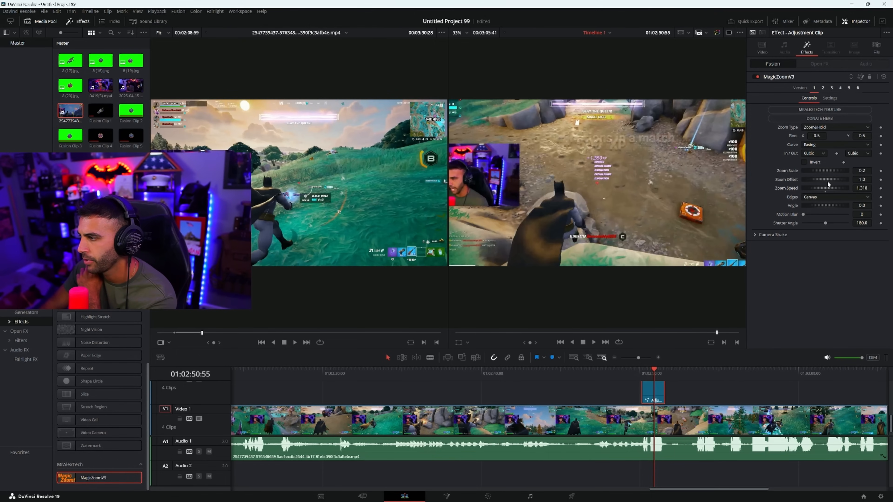
left_click_drag(811, 168, 816, 168)
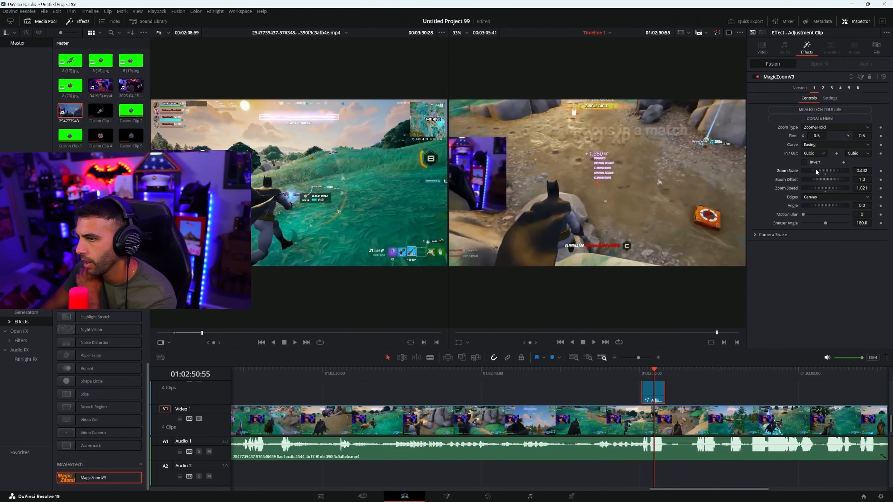
left_click(817, 135)
type("0.004")
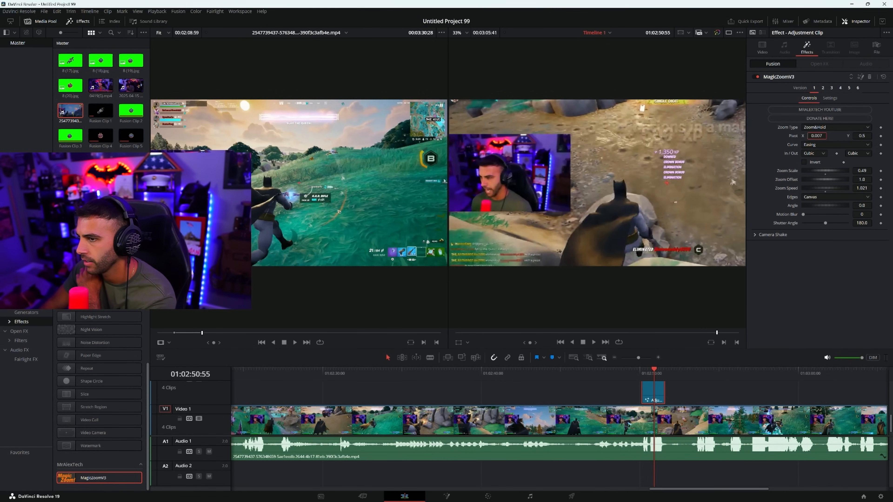
left_click_drag(816, 136, 818, 136)
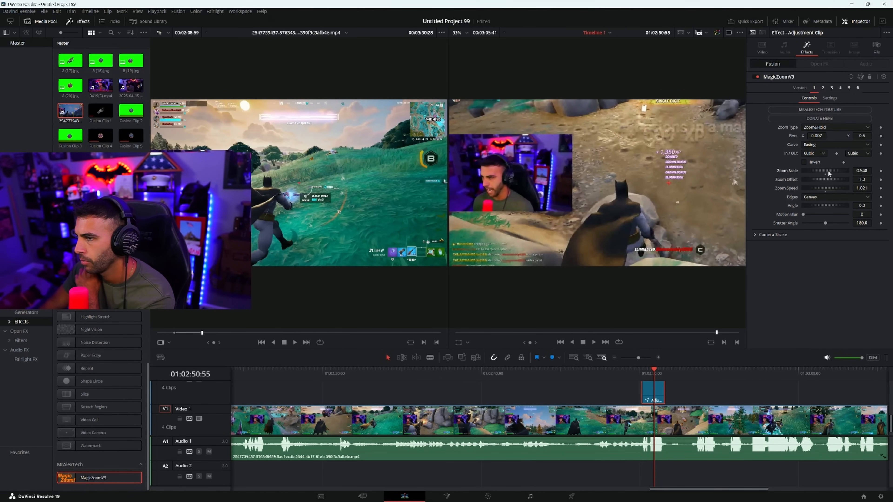
left_click_drag(828, 170, 831, 170)
left_click(815, 129)
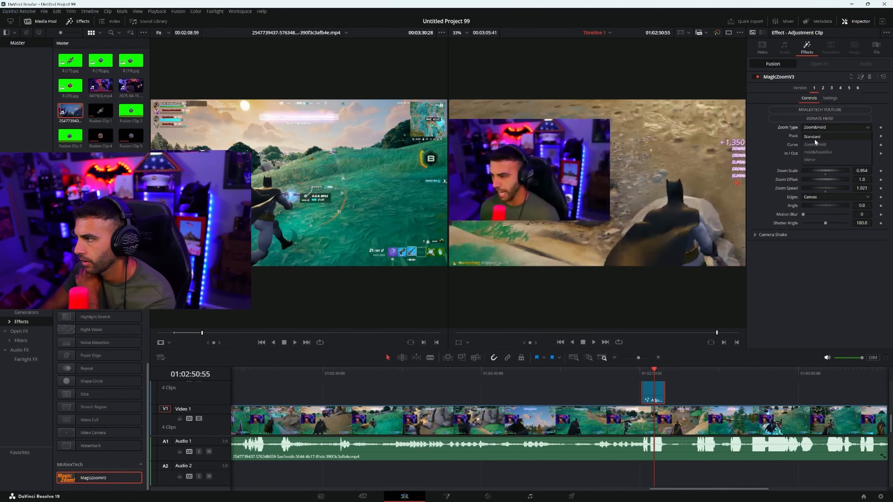
left_click(821, 130)
left_click_drag(816, 136, 866, 135)
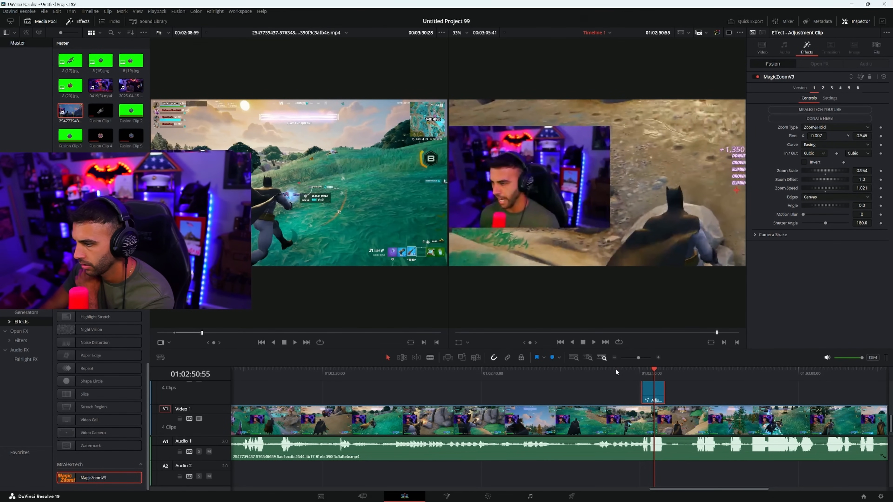
- Play the gameplay through the adjustment clip to check the webcam zoom
left_click(616, 372)
left_click(593, 343)
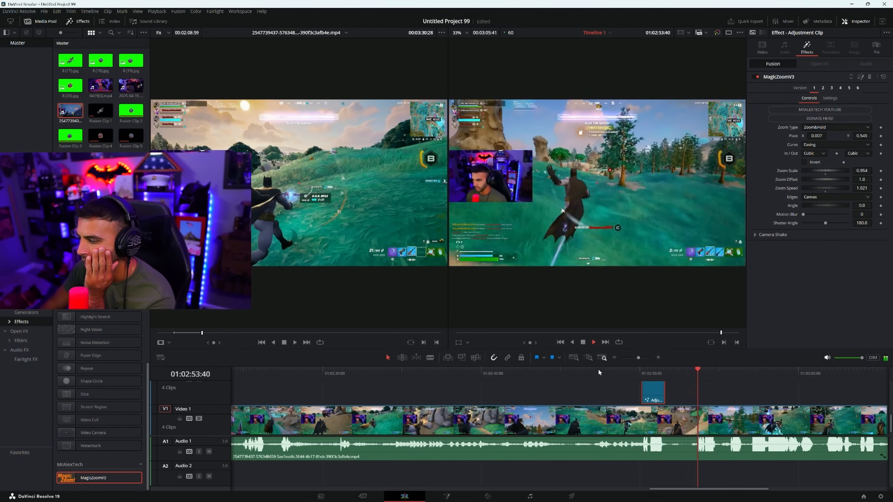
key("space")
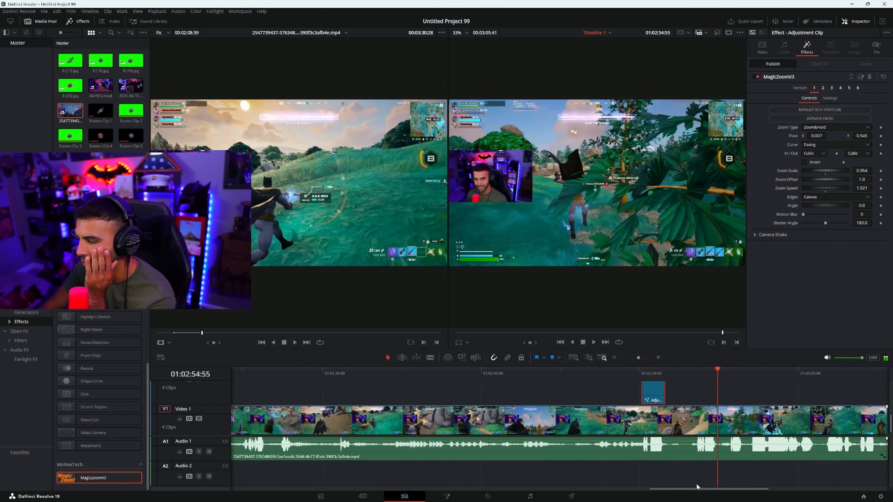
- Play the rest of the gameplay and trim the end of its video and audio to 01:03:04:55
left_click_drag(697, 488, 727, 489)
left_click(593, 345)
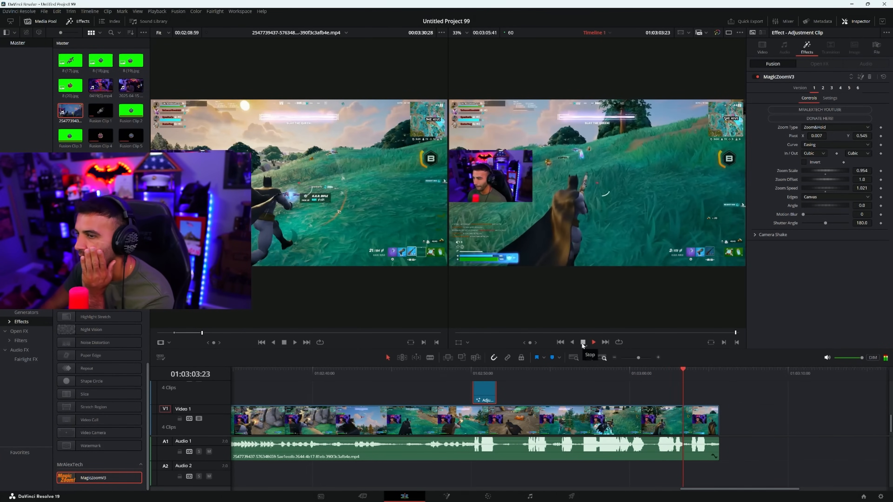
left_click(582, 343)
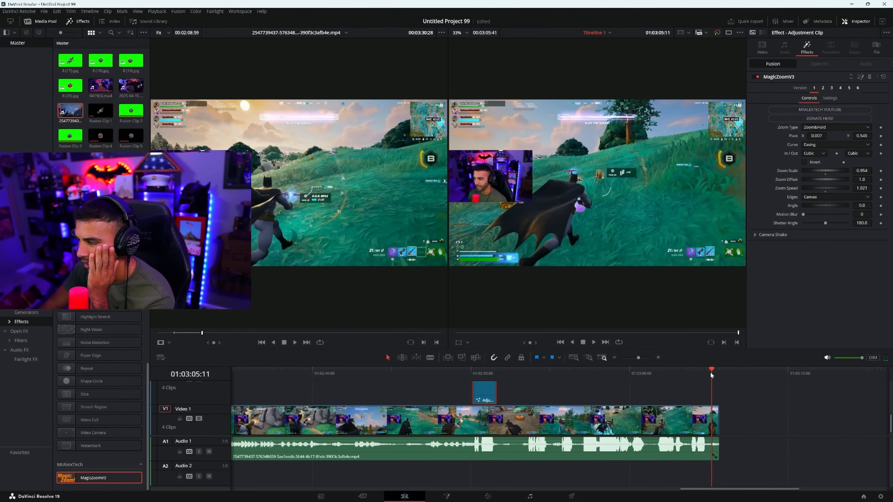
left_click_drag(711, 374, 707, 374)
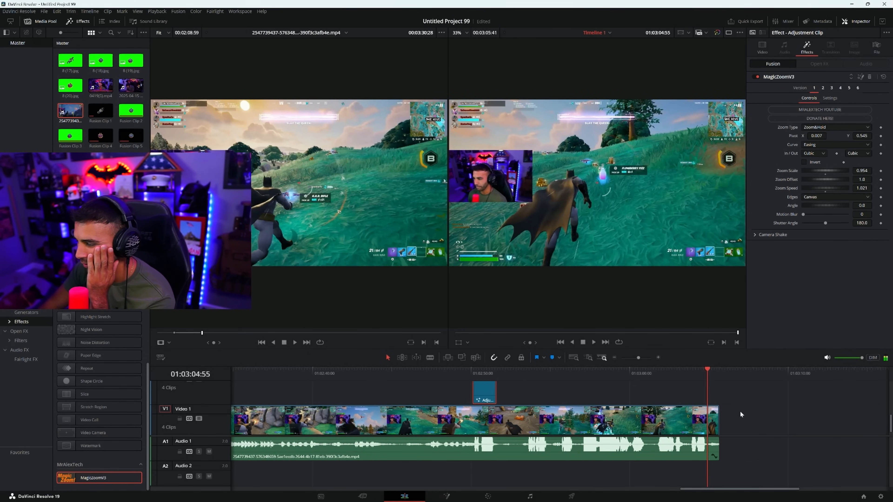
left_click_drag(718, 424, 709, 427)
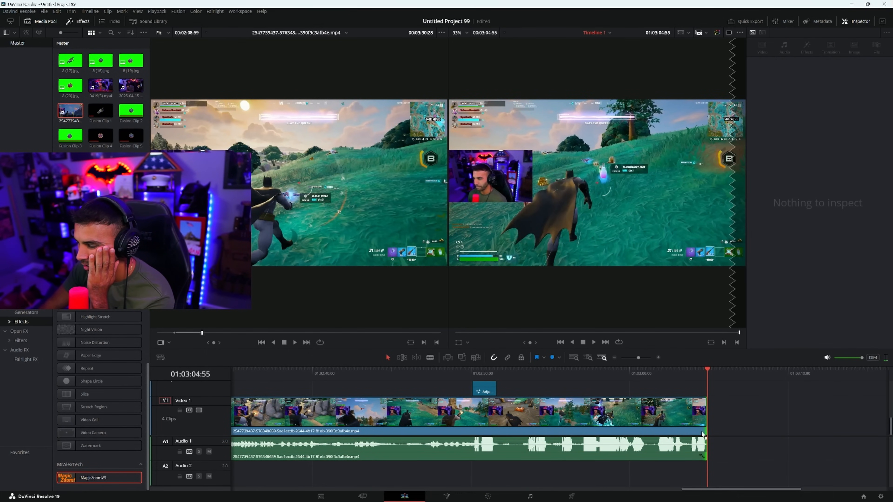
- Place the green-screen clip Untitled design (2).mp4 on the track above the gameplay, starting at 01:02:03:02
left_click_drag(713, 491, 575, 491)
left_click_drag(504, 373, 483, 413)
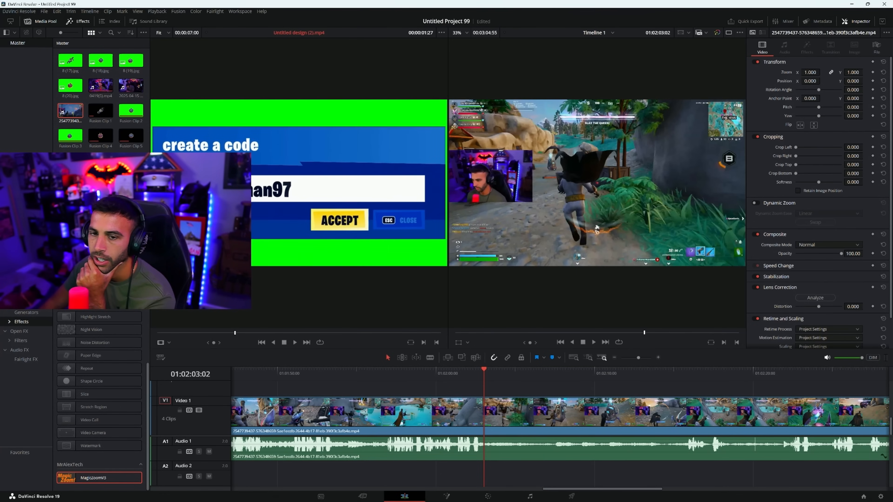
left_click_drag(131, 190, 497, 394)
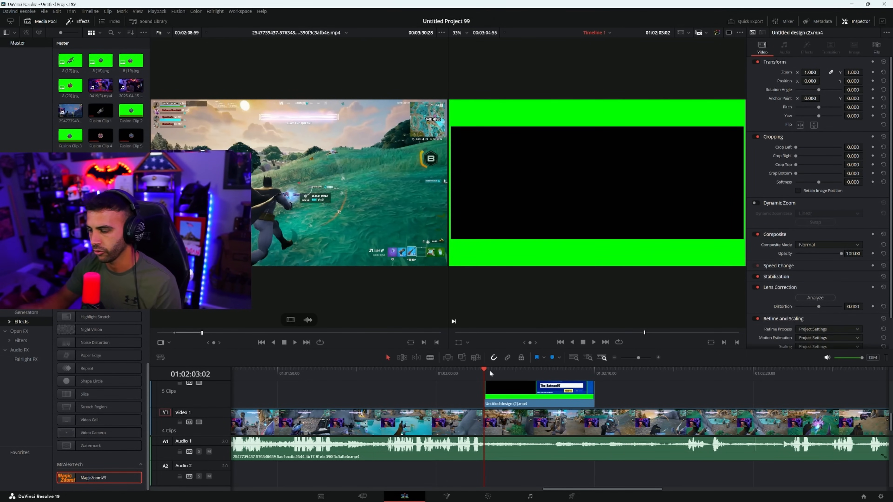
- Preview the green-screen overlay, park the playhead on it at 01:02:05:25 and open it on the Color page
left_click(505, 384)
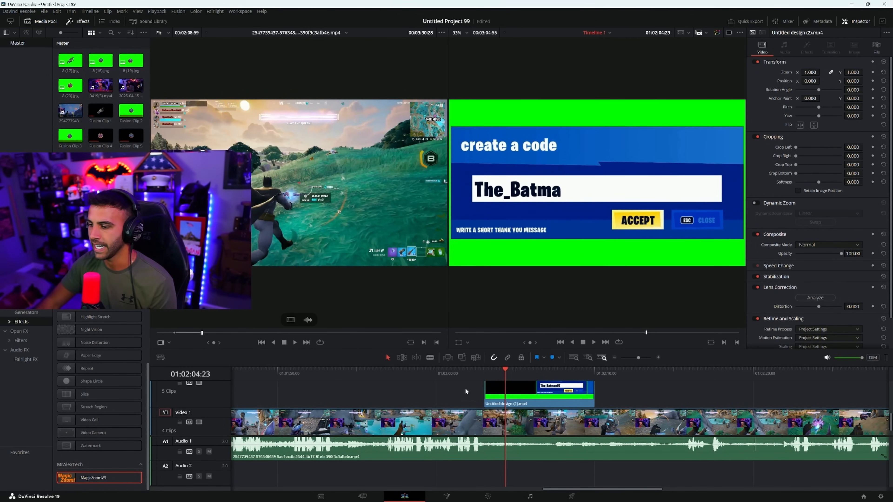
left_click(555, 375)
left_click(522, 372)
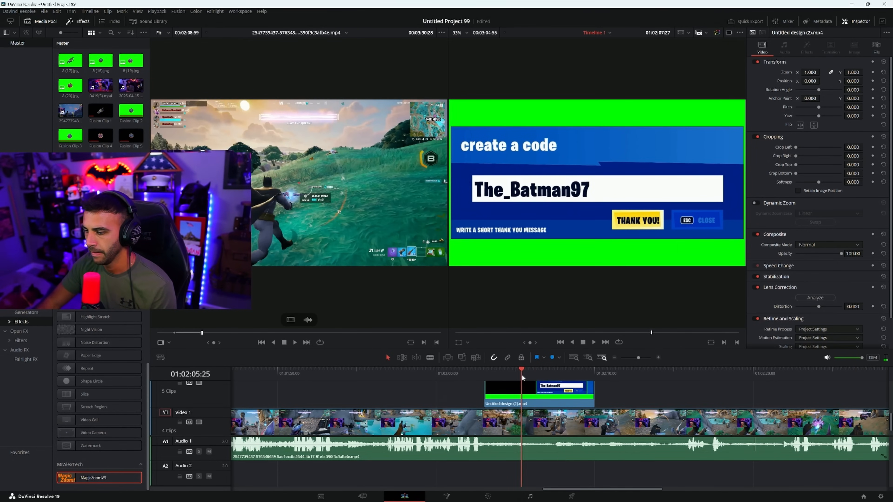
scroll(545, 401, "up", 2)
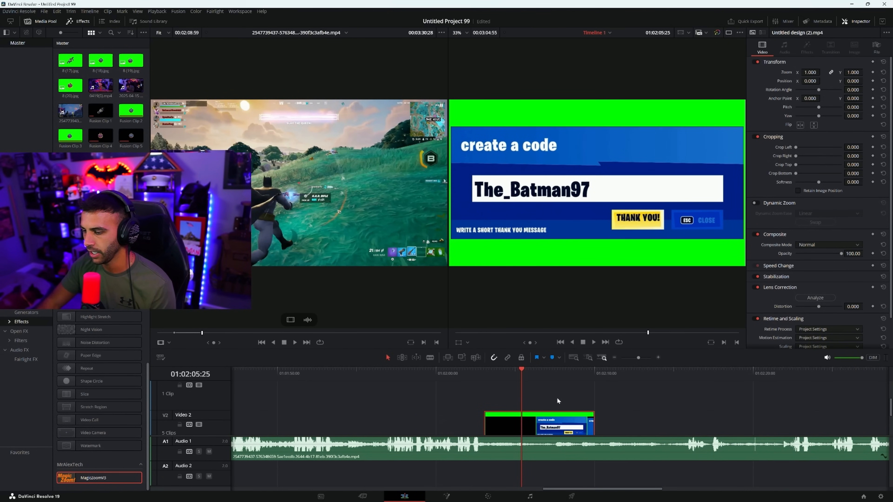
scroll(558, 401, "down", 2)
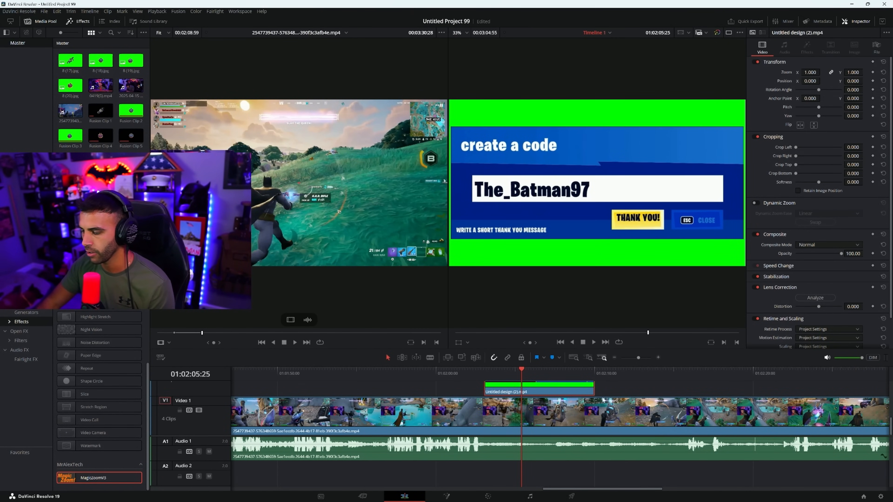
left_click(488, 496)
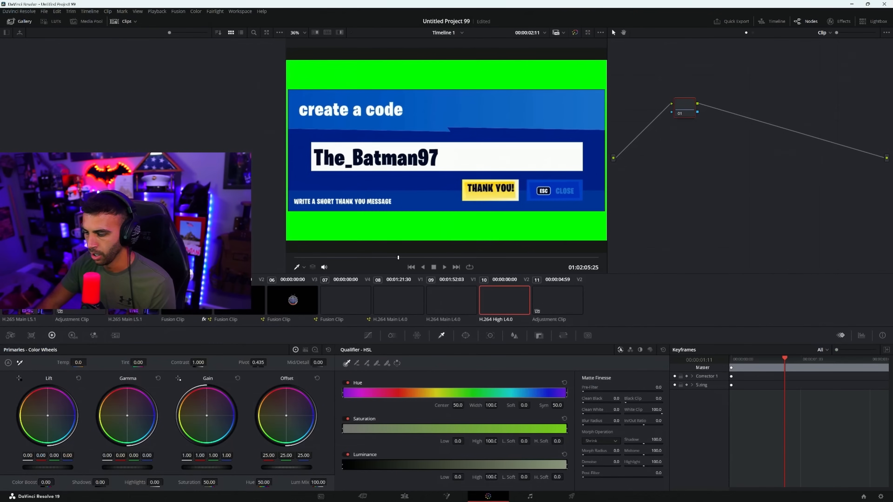
- Add an alpha output to the overlay's node graph and connect the corrector node's alpha to it
right_click(723, 198)
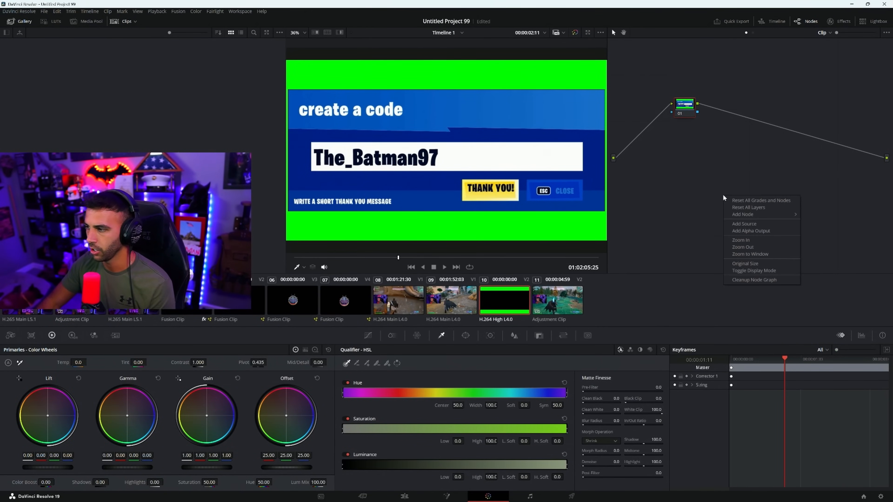
left_click(758, 234)
left_click_drag(698, 113, 884, 178)
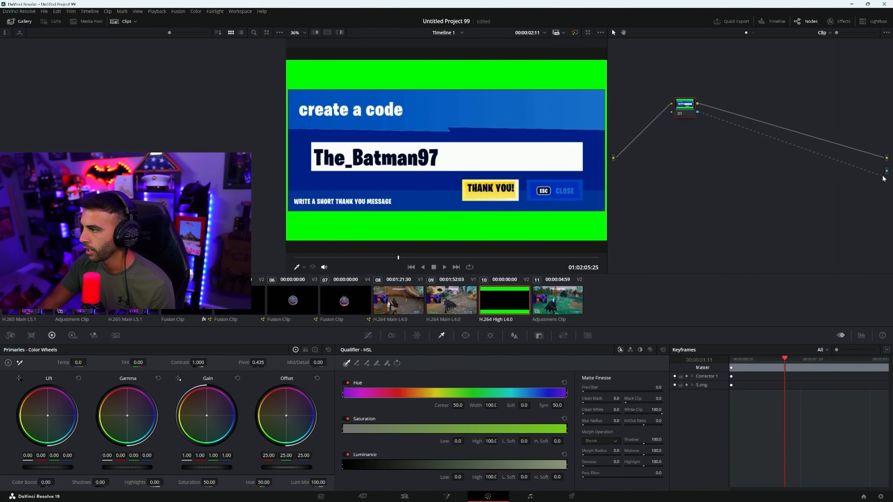
- Key out the green background with the 3D qualifier, invert the selection and set despill to 100
left_click(651, 350)
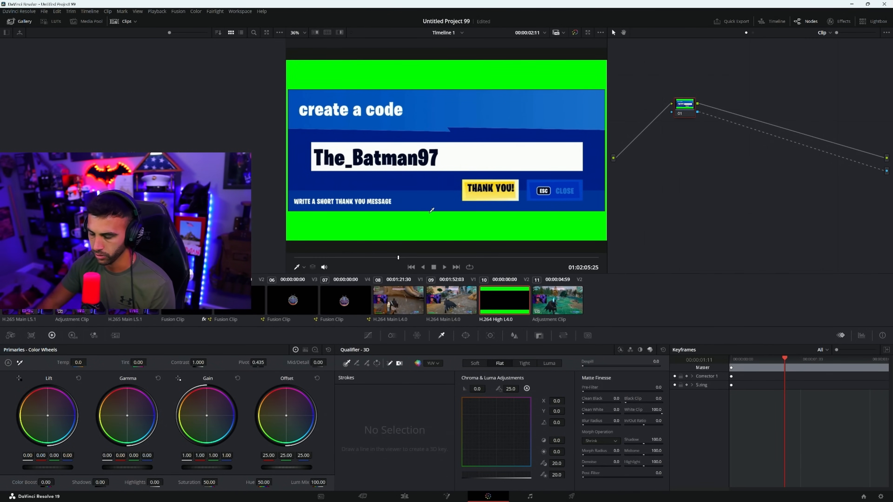
left_click_drag(396, 231, 401, 230)
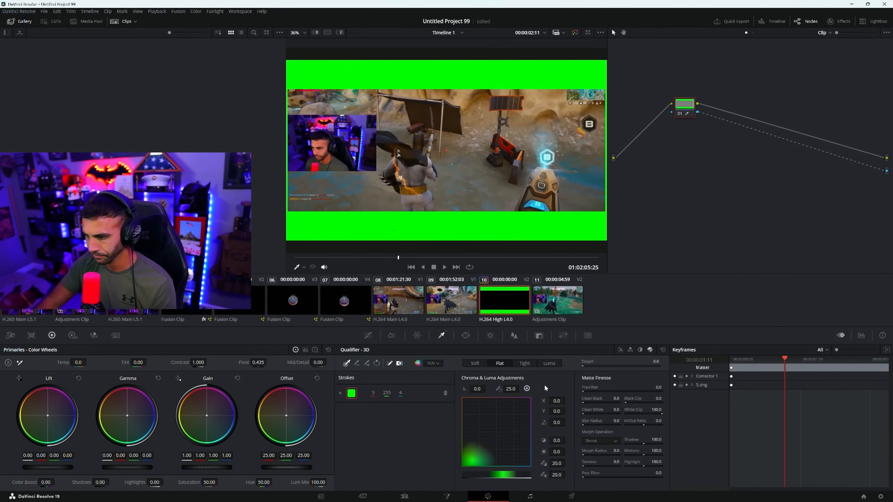
left_click(377, 364)
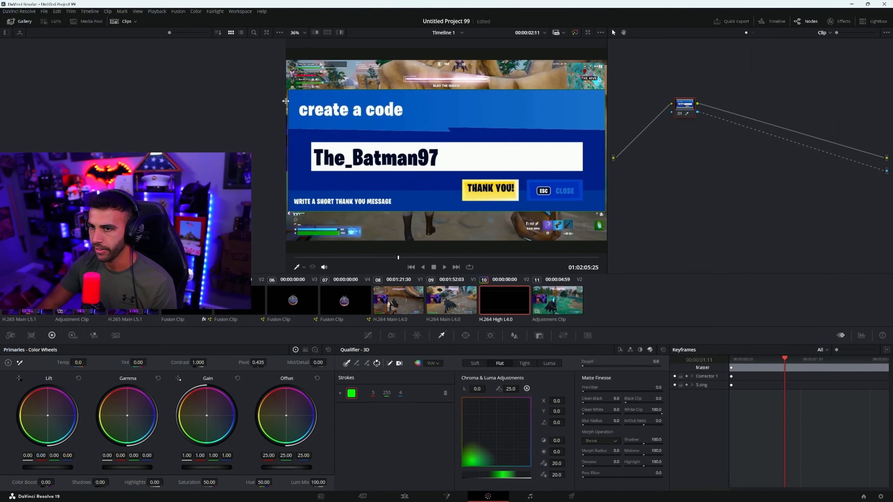
left_click_drag(583, 365, 660, 366)
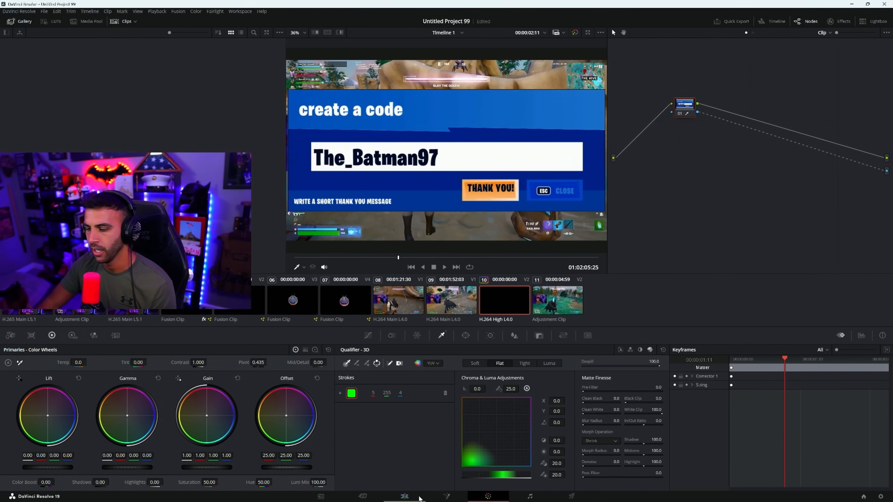
- Return to the Edit page and convert the keyed creator-code overlay into a Fusion clip
left_click(405, 497)
right_click(546, 435)
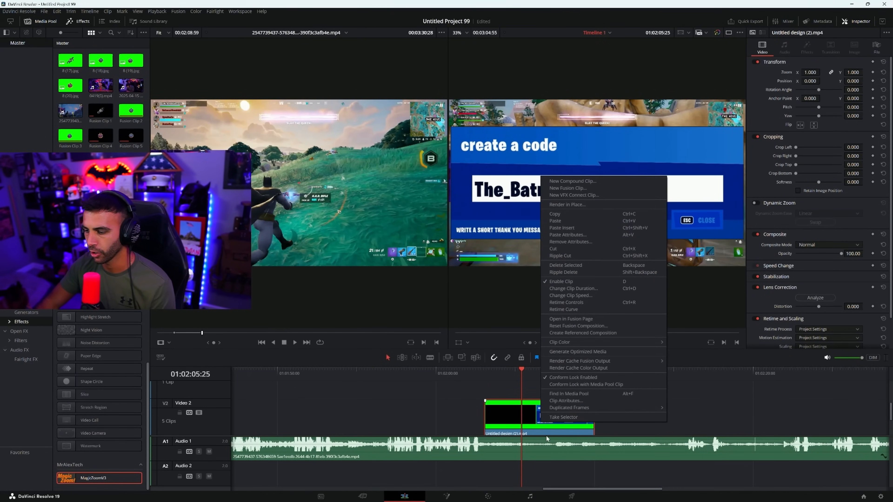
left_click(580, 188)
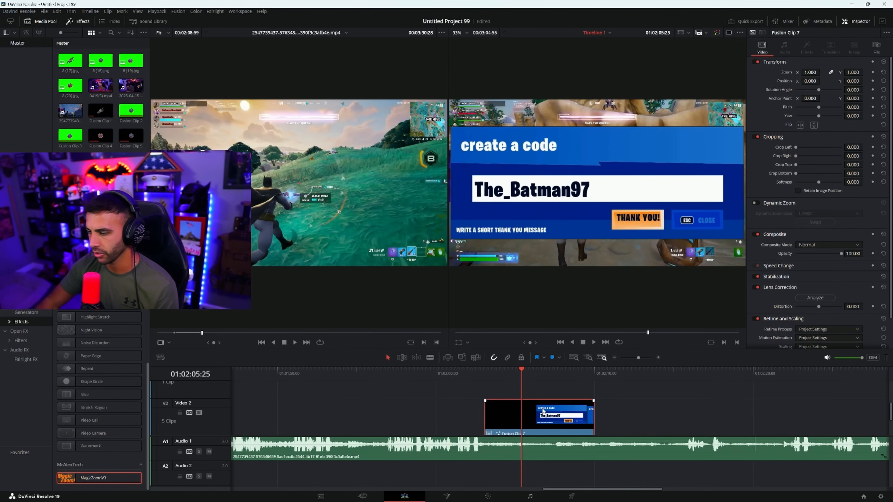
right_click(544, 411)
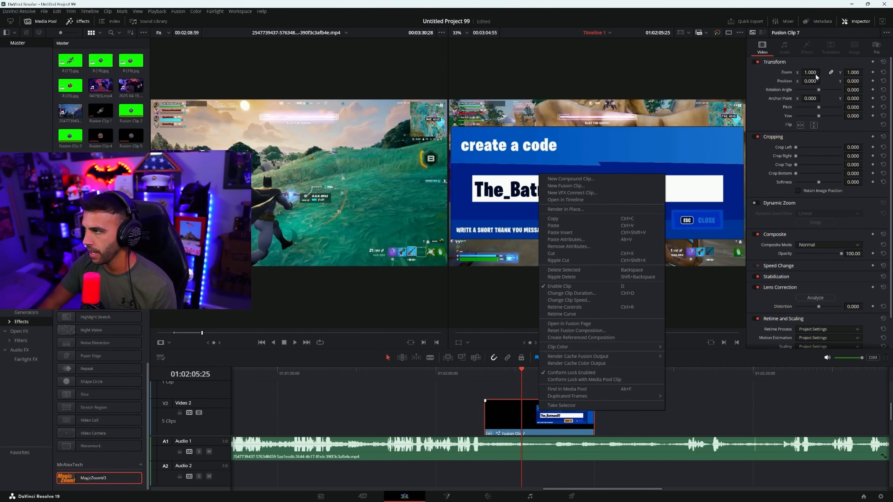
left_click(717, 386)
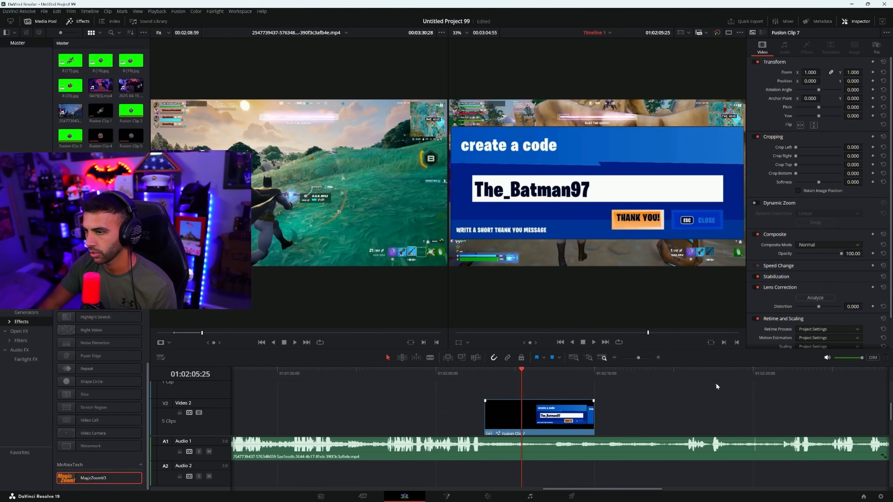
- Scale the overlay to 0.400 at position X 9, Y -650, and trim its end to 01:02:07:15
left_click(558, 378)
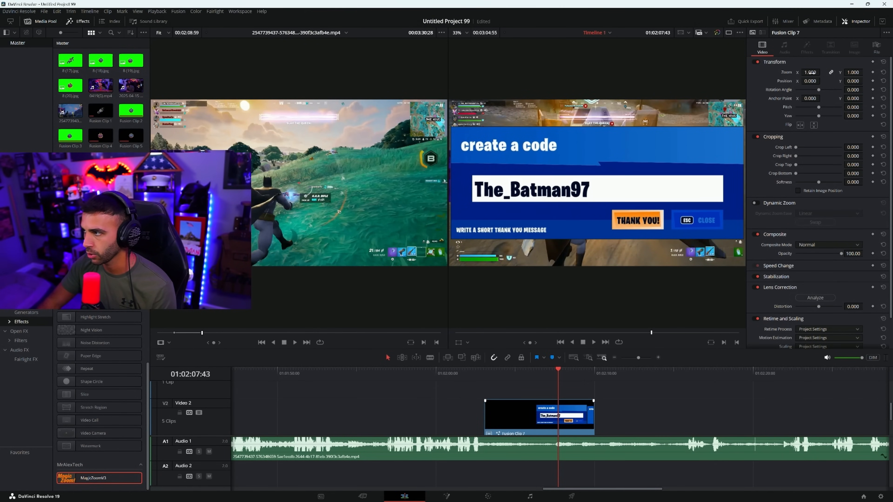
mouse_move(810, 72)
left_mouse_down()
mouse_move(766, 73)
mouse_move(852, 81)
mouse_move(625, 81)
mouse_move(815, 81)
left_mouse_up()
left_click(479, 371)
key("space")
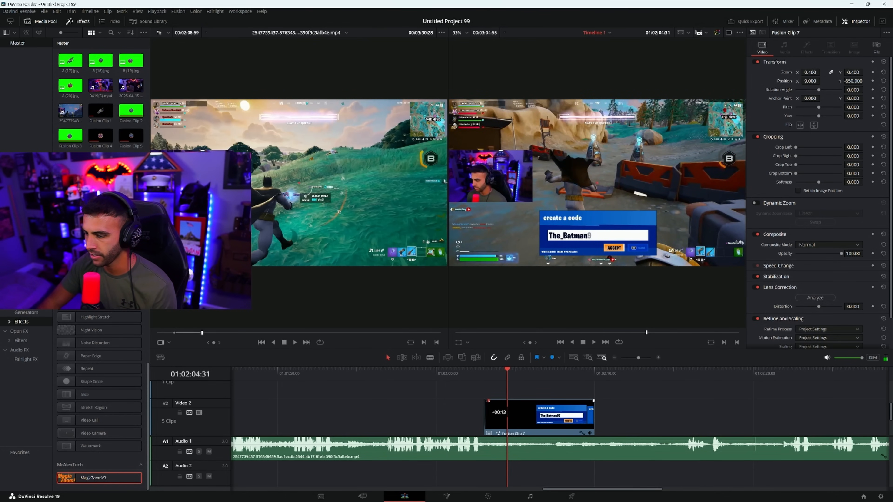
left_click_drag(492, 374, 549, 388)
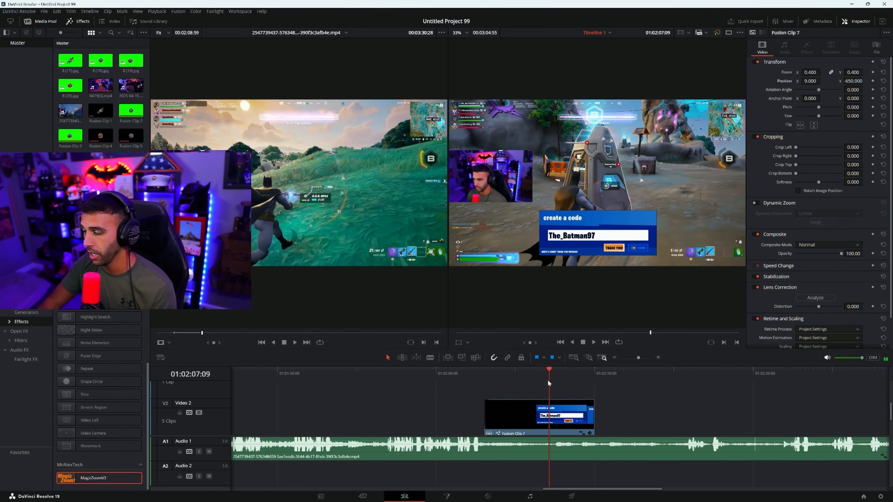
left_click_drag(593, 418, 549, 419)
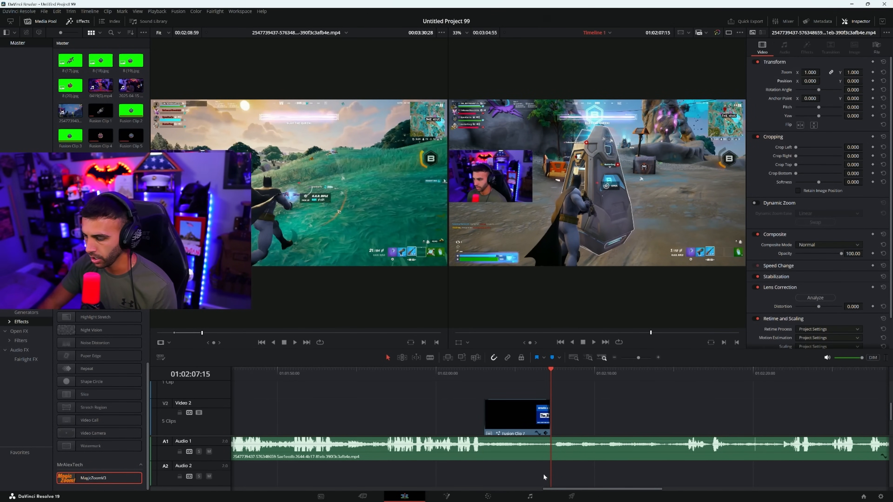
- Copy the earlier pop sound effect to the overlay's start at 01:02:03:02 on Audio 2 and play it back
left_click_drag(566, 489, 267, 478)
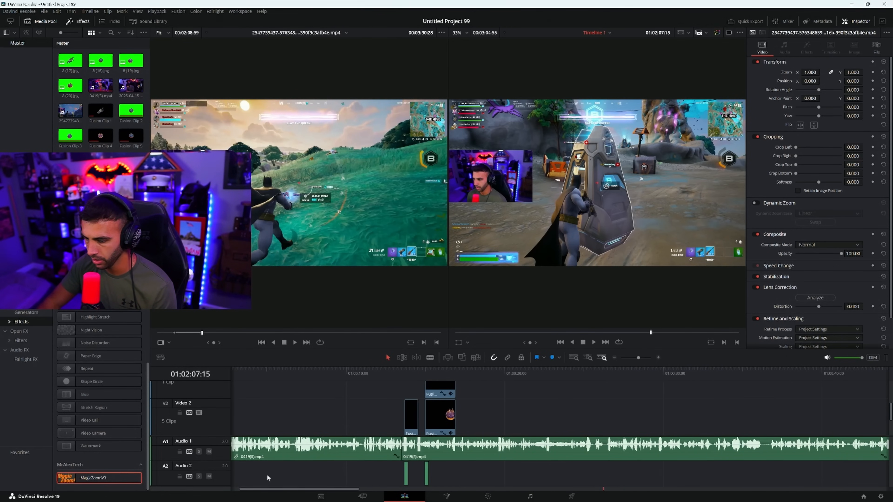
right_click(406, 473)
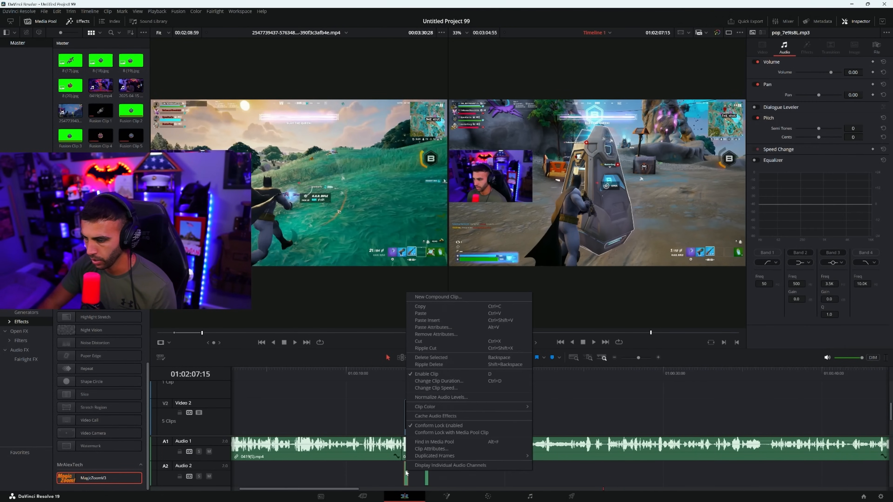
left_click(424, 312)
left_click_drag(347, 489, 648, 487)
left_click(505, 372)
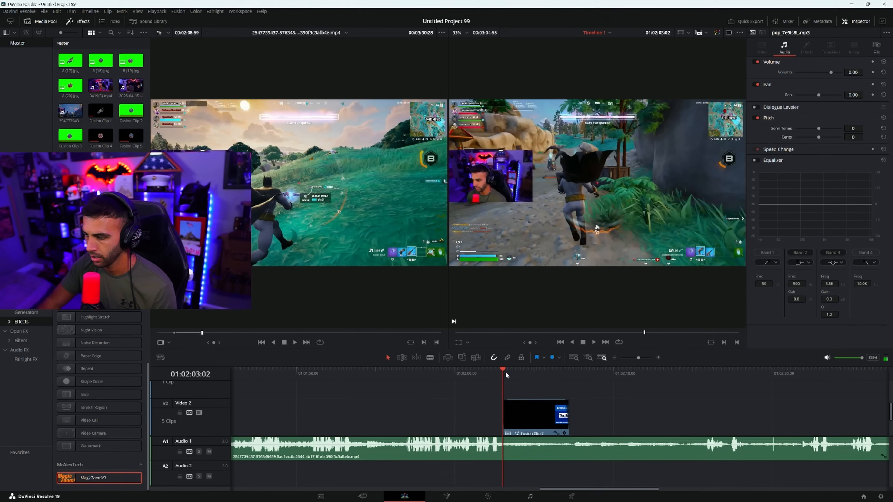
right_click(505, 467)
left_click(519, 472)
scroll(485, 421, "up", 3)
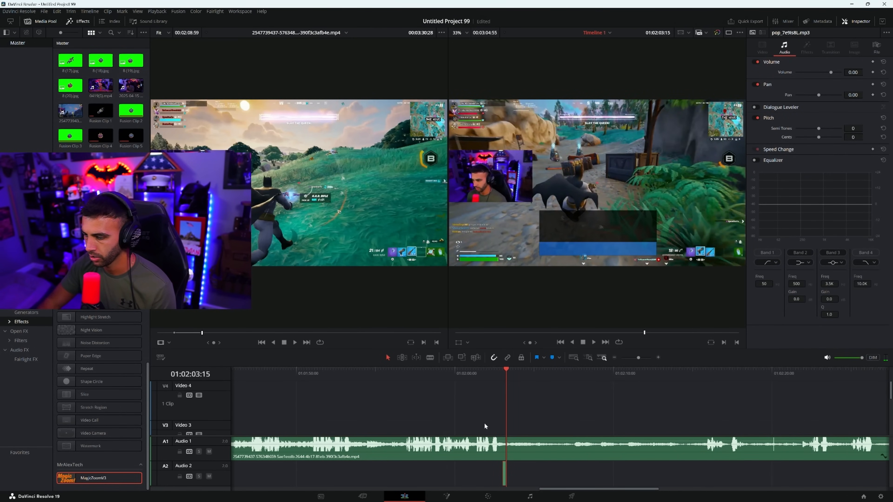
left_click(482, 372)
left_click(595, 341)
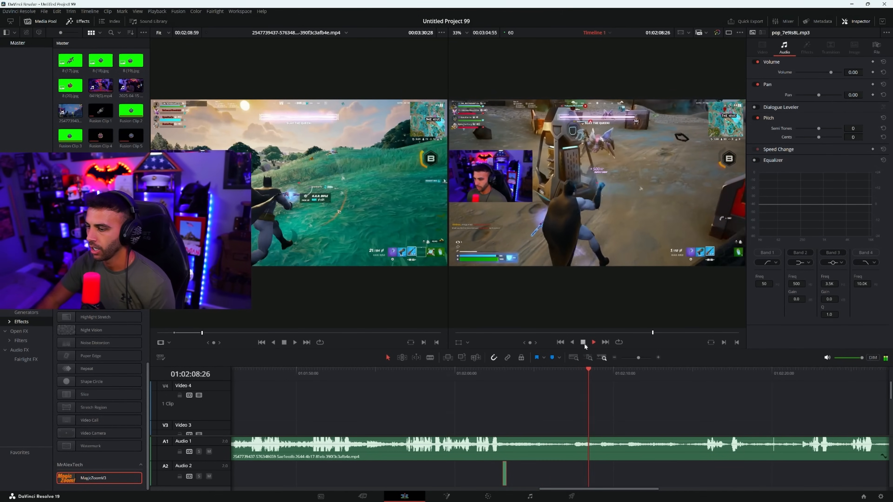
key("space")
- Play the gameplay source onward from the end of the edit and mark a section 00:01:19:59 long
left_click_drag(595, 491, 757, 491)
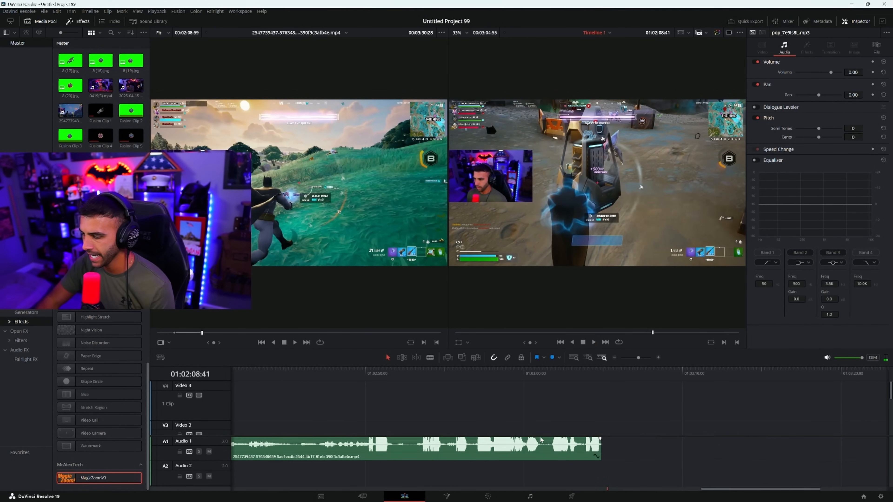
scroll(558, 435, "down", 3)
scroll(558, 435, "down", 2)
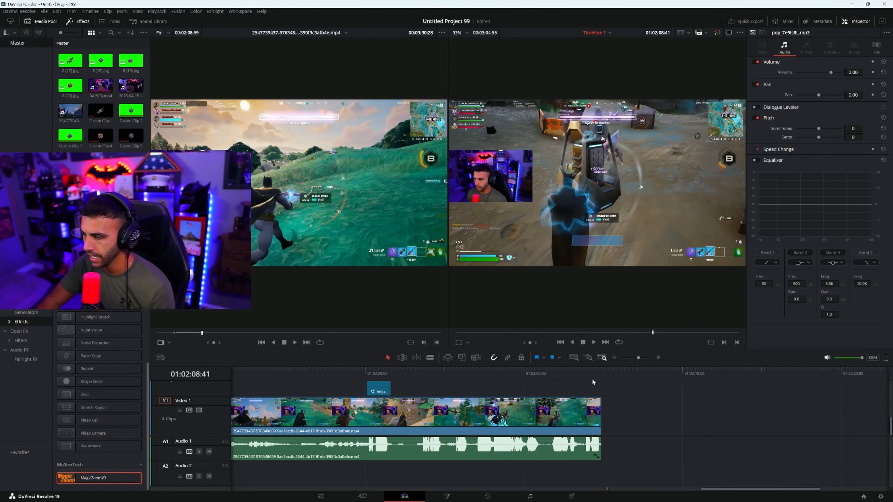
left_click(595, 376)
left_click(300, 331)
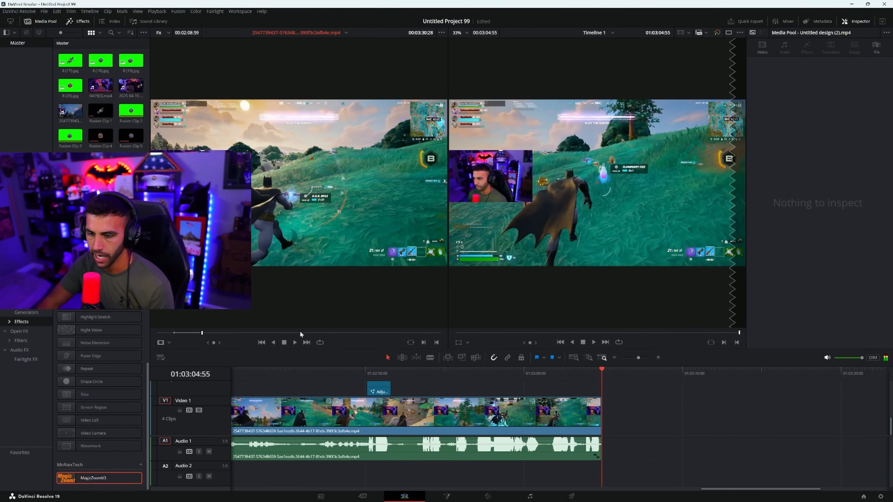
mouse_move(346, 174)
left_click(293, 343)
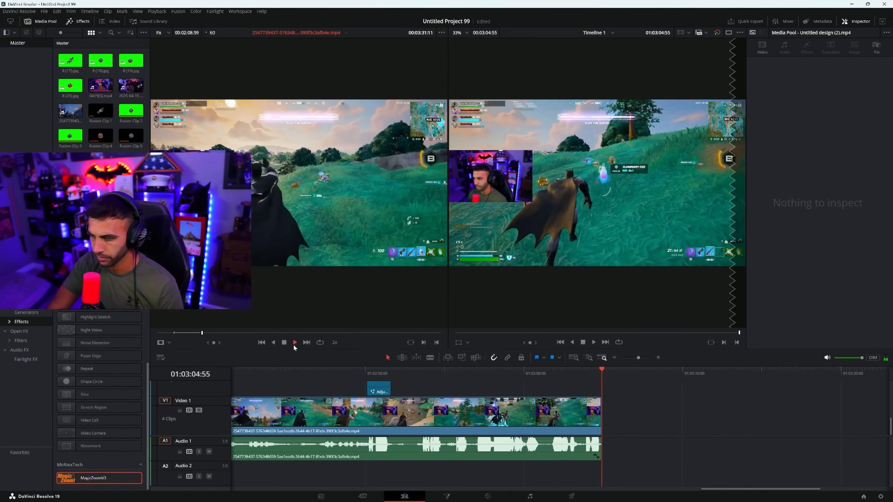
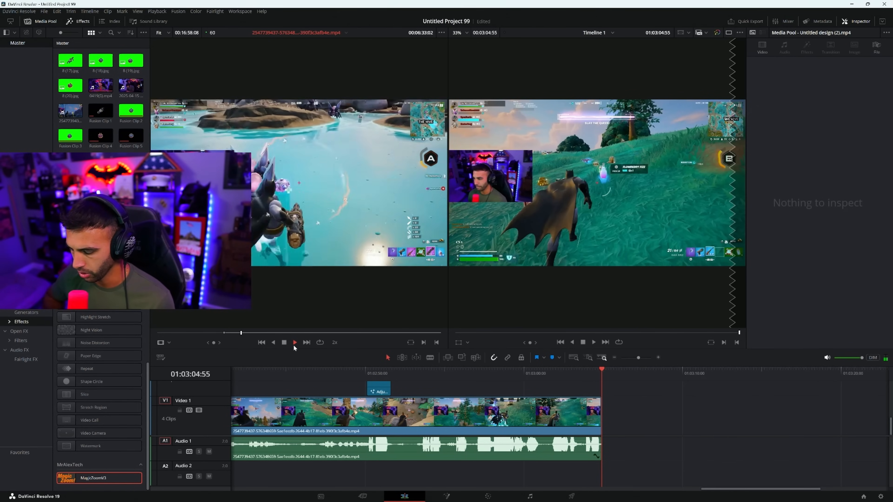
key("o")
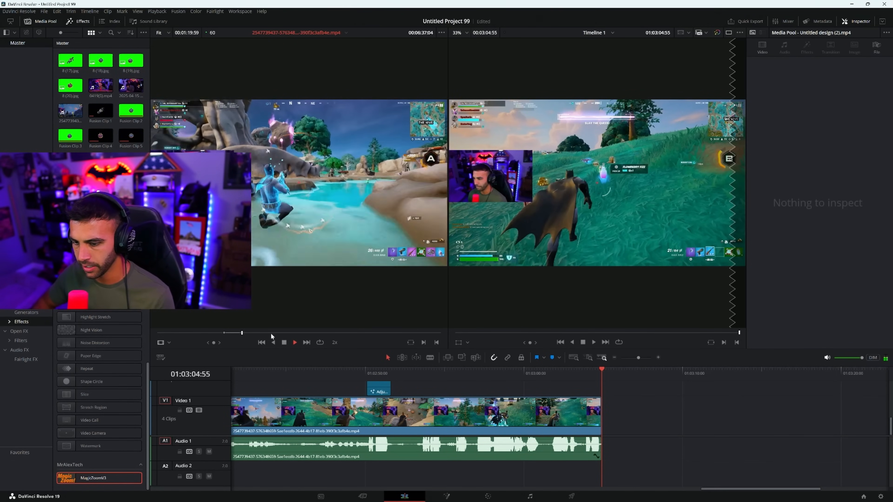
key("space")
- Append the marked gameplay section to the timeline at 01:03:04:55 and raise its audio volume to 8.72
left_click_drag(704, 490, 732, 490)
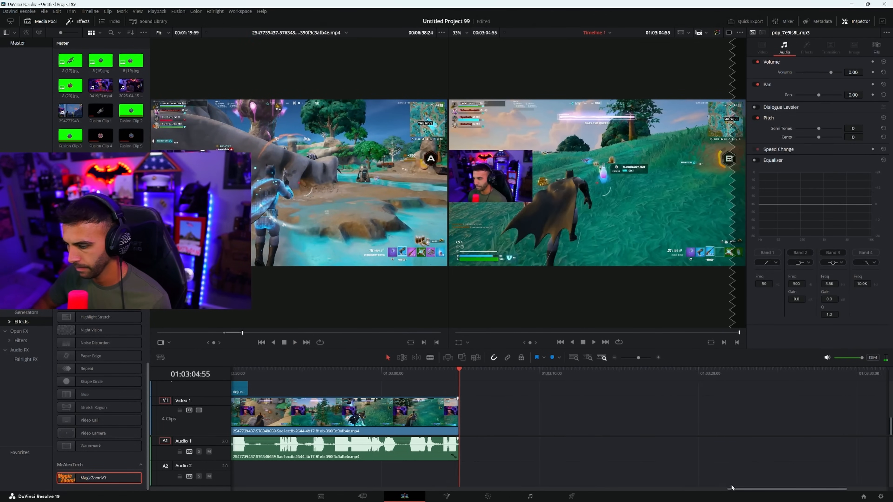
left_click_drag(332, 236, 447, 419)
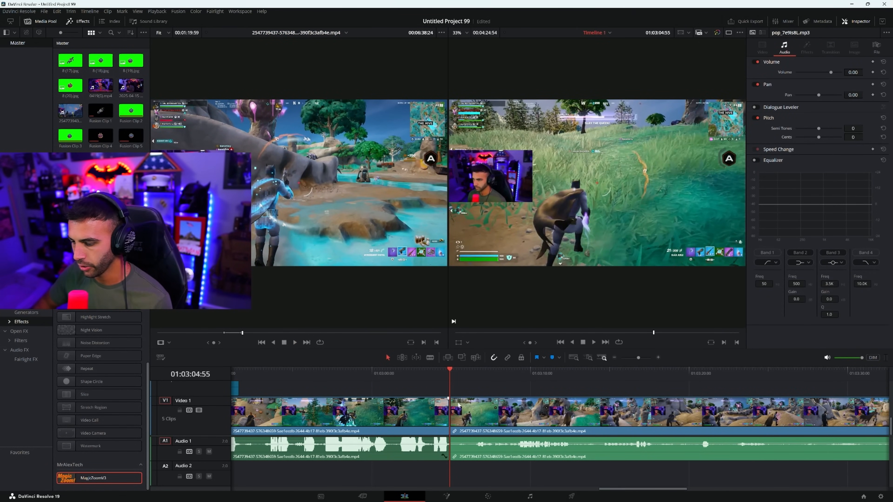
left_click(475, 446)
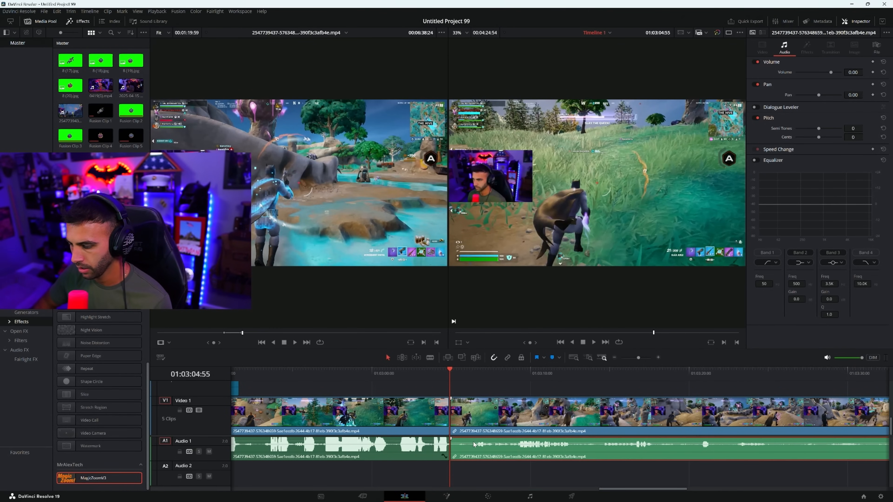
left_click_drag(478, 442, 476, 440)
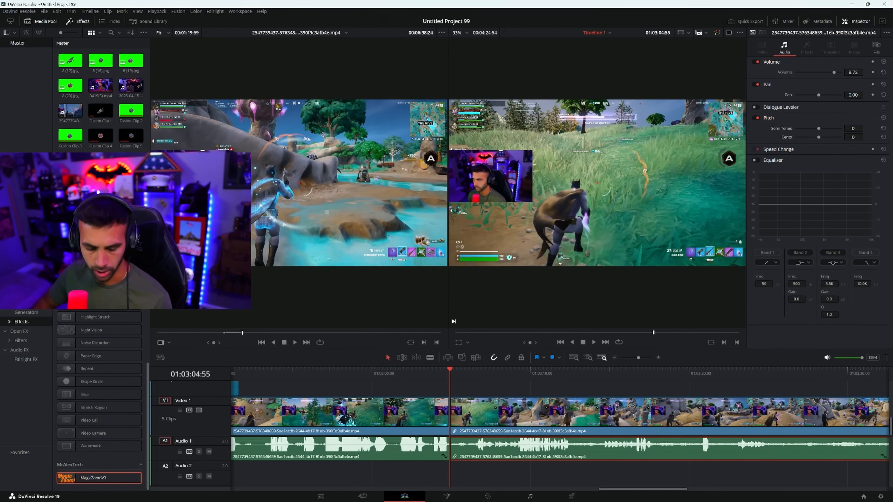
- Add a Smooth Cut transition between the two gameplay clips at 01:03:04:55 and play through the join
scroll(99, 401, "up", 10)
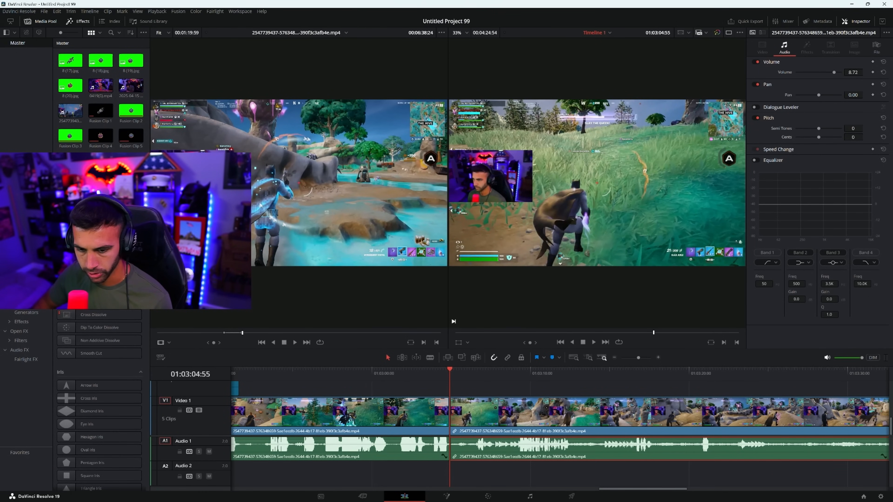
left_click_drag(98, 359, 443, 417)
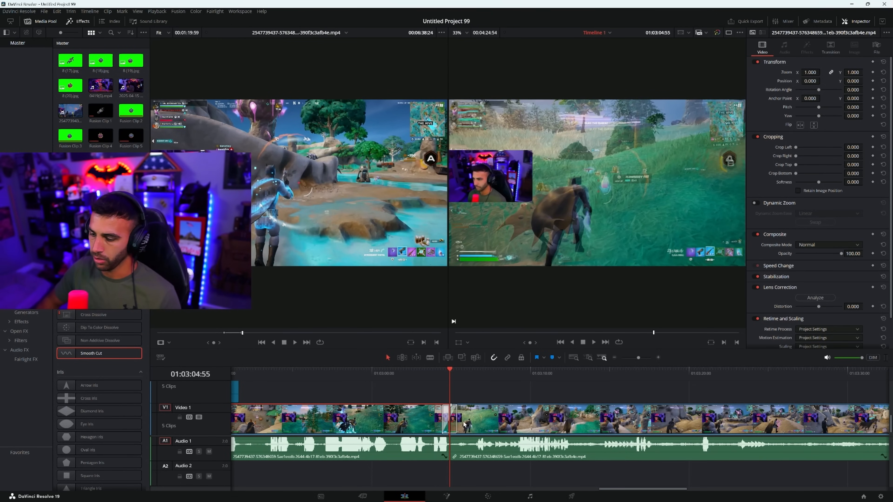
left_click_drag(449, 374, 425, 373)
left_click(594, 343)
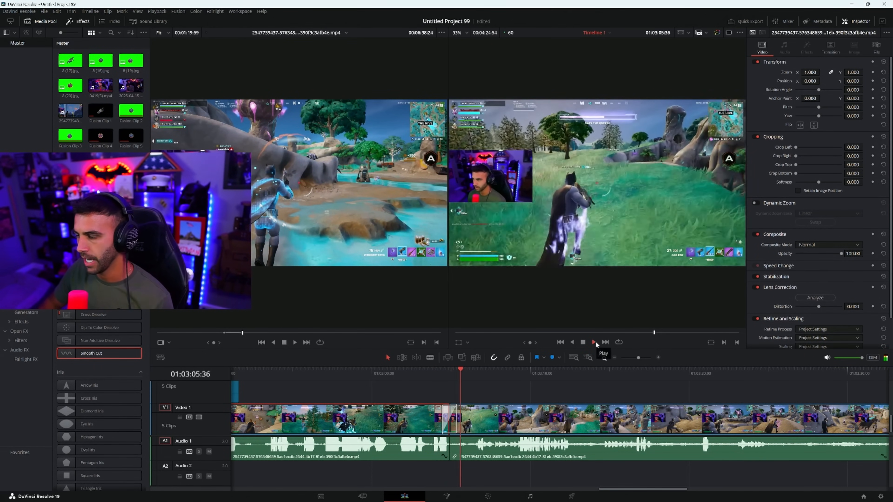
left_click(583, 344)
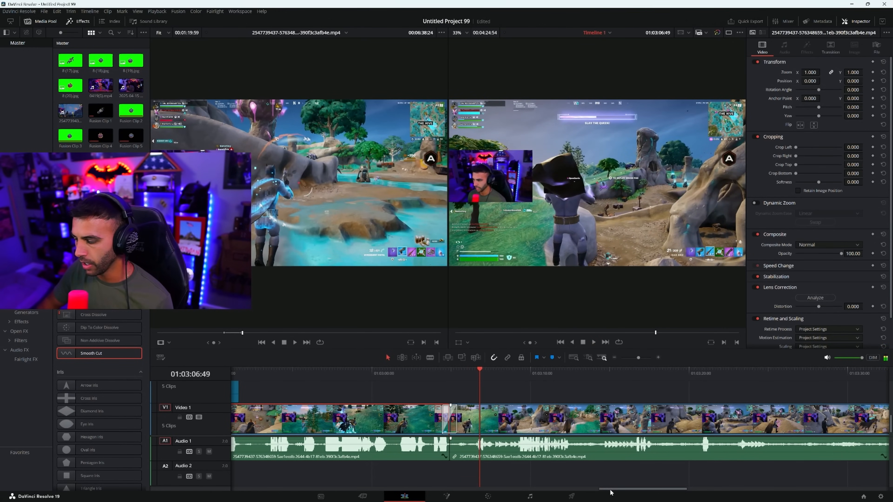
- Trim the end of the last gameplay clip back to about 01:04:04:54 and return to the shortened end
left_click_drag(610, 492, 757, 492)
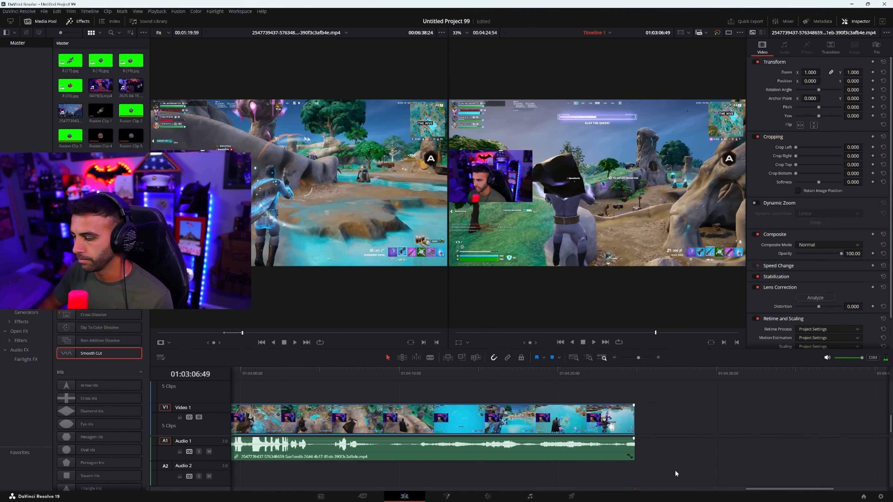
left_click_drag(248, 385, 331, 383)
left_click(623, 409)
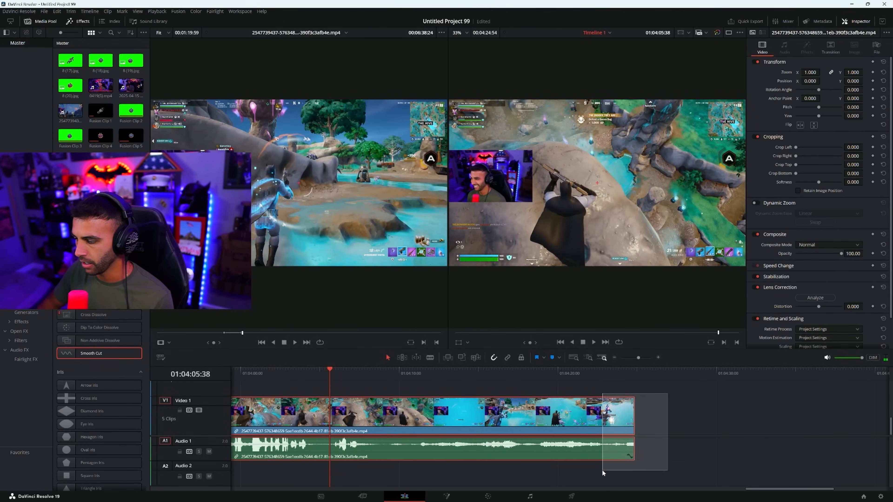
left_click_drag(635, 416, 317, 428)
left_click(788, 479)
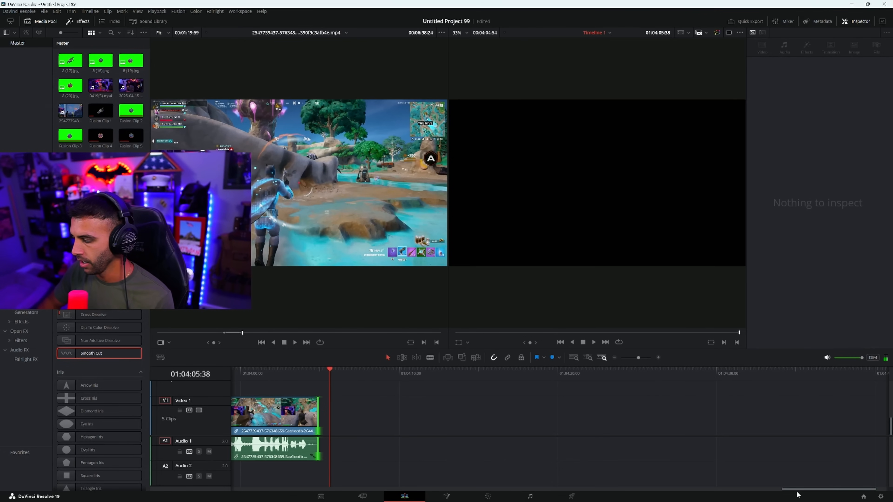
left_click_drag(795, 490, 749, 489)
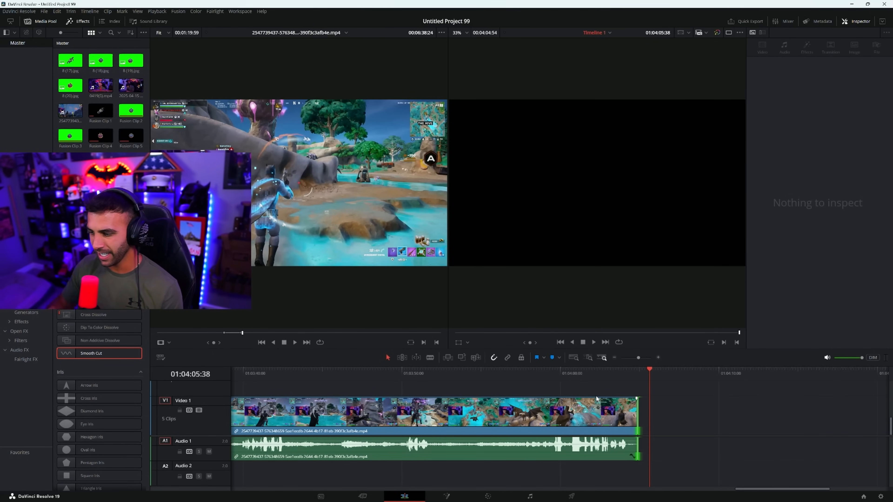
- Switch to the Chrome browser and search Google for "bye have a good time meme"
left_click(494, 498)
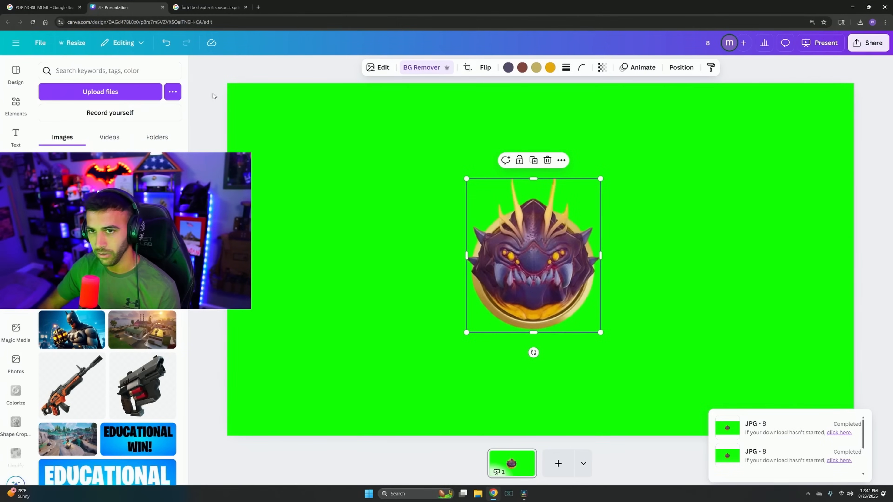
left_click(52, 3)
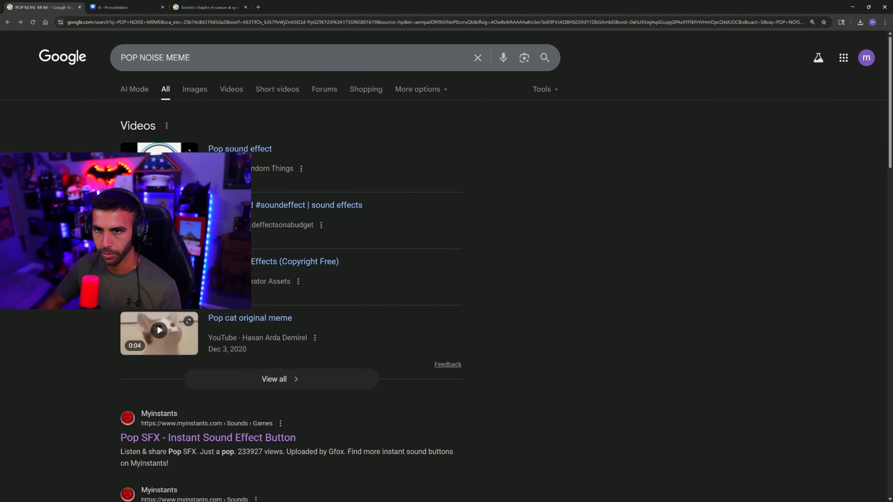
left_click_drag(165, 58, 59, 53)
key("BackSpace")
type("b")
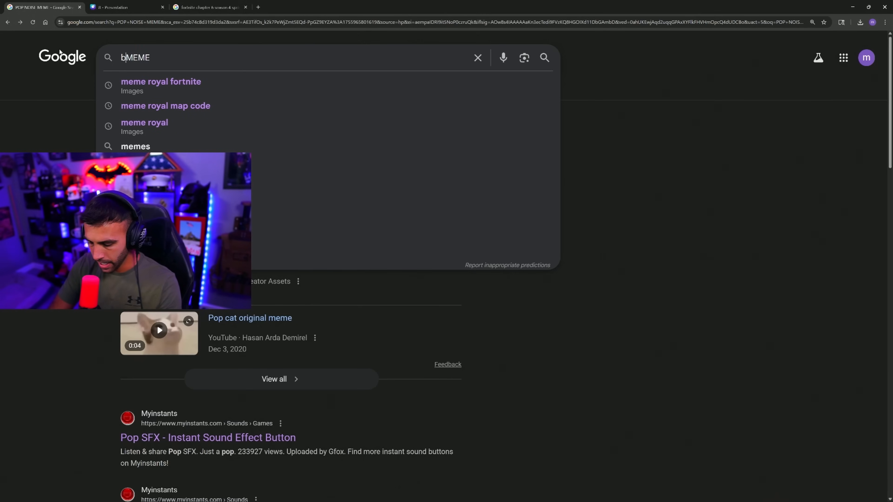
type("ye h")
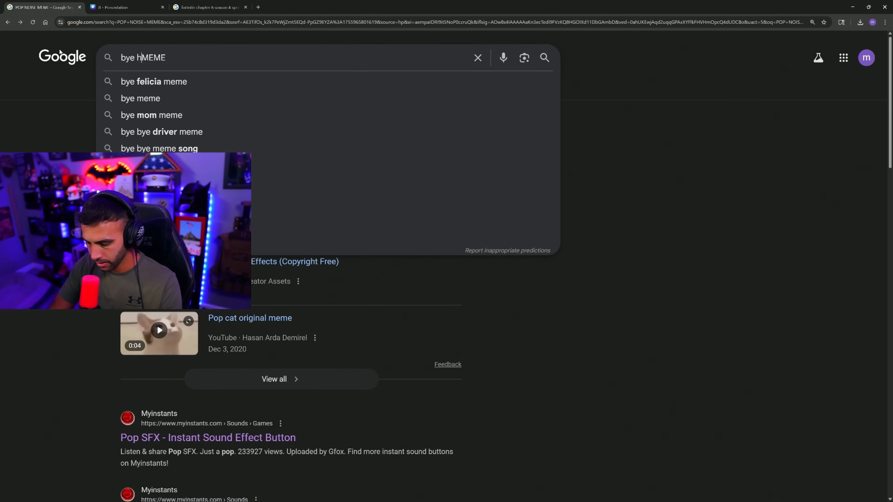
type("ave ")
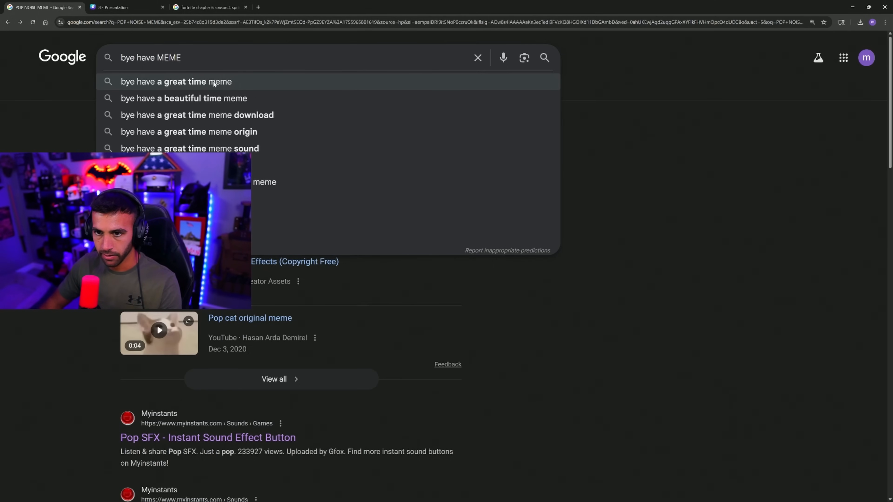
type("good")
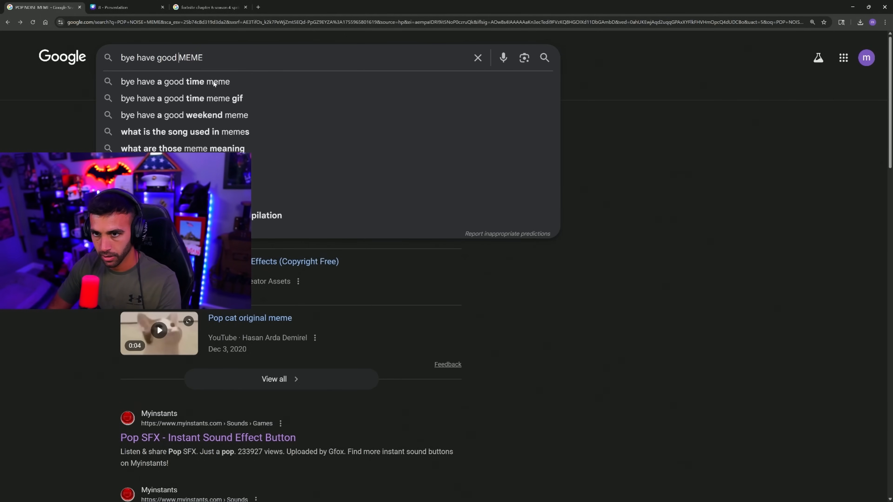
left_click(214, 83)
scroll(242, 340, "down", 2)
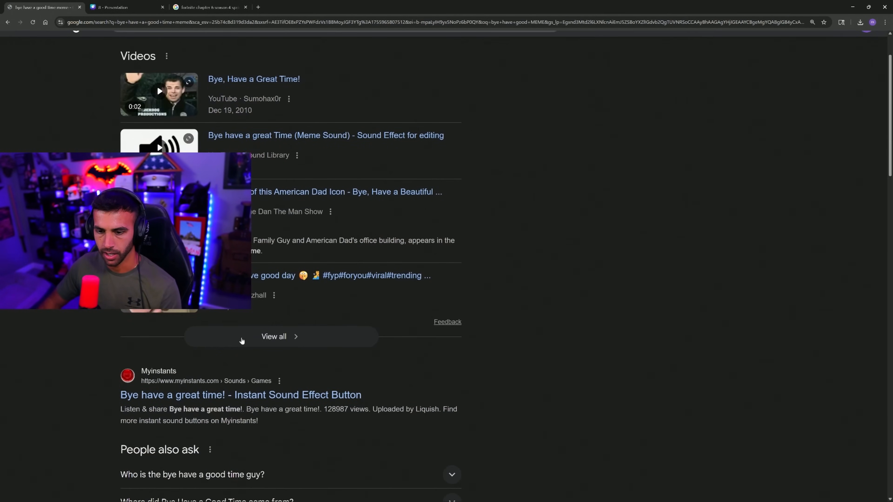
- Download the "Bye have a great time!" MP3 from Myinstants and copy it to the Desktop, replacing the existing file
left_click(161, 375)
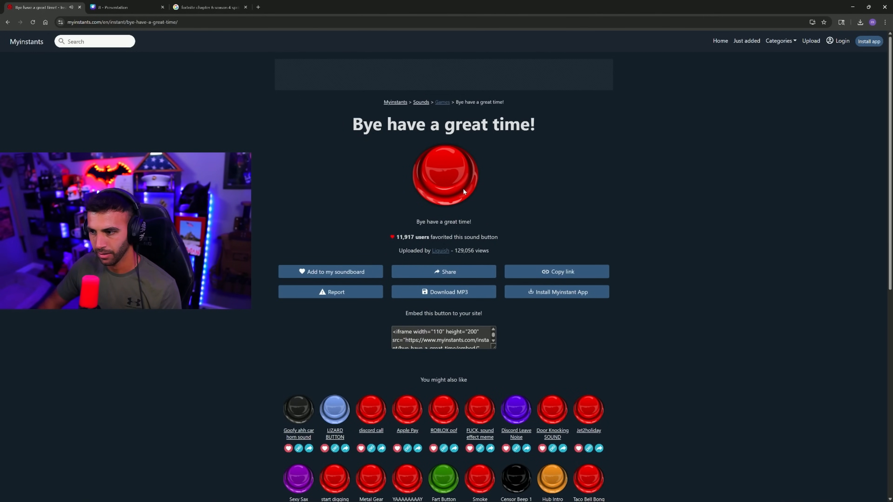
left_click(444, 292)
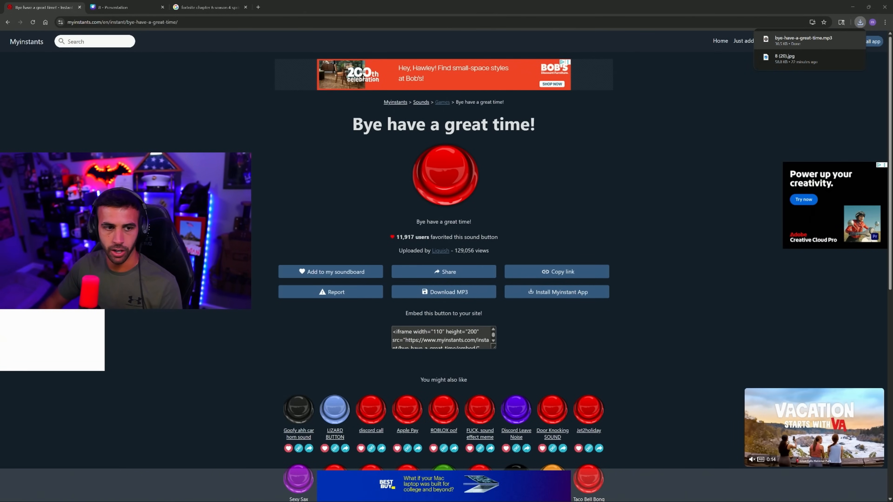
left_click_drag(824, 38, 0, 106)
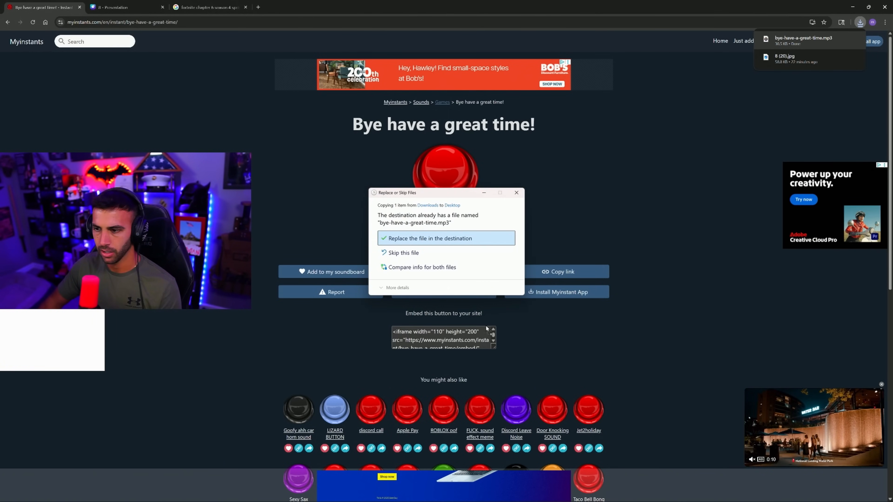
left_click(448, 239)
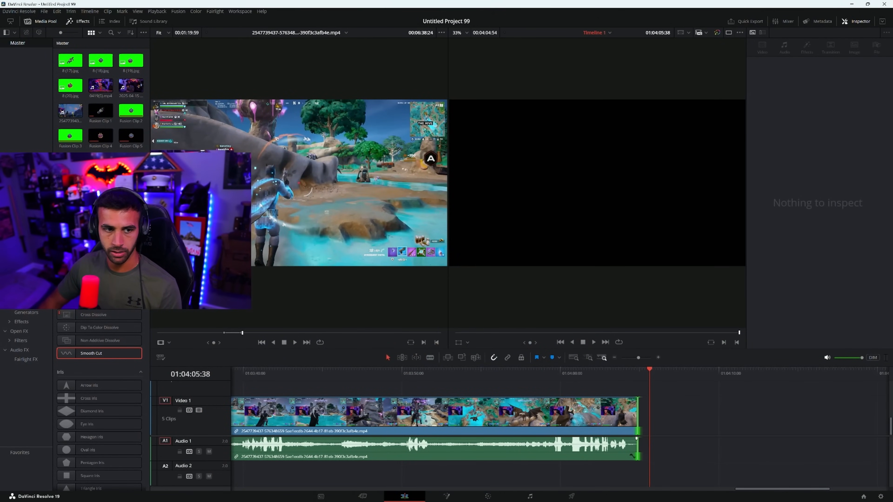
- Import bye-have-a-great-time.mp3 into the DaVinci Resolve project and place it on Audio 2 at 01:03:58:24
left_click_drag(0, 211, 100, 212)
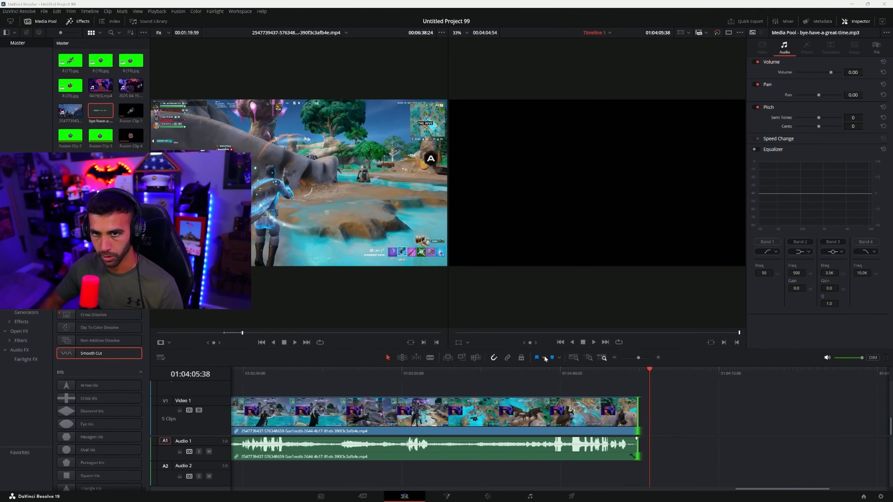
left_click(554, 377)
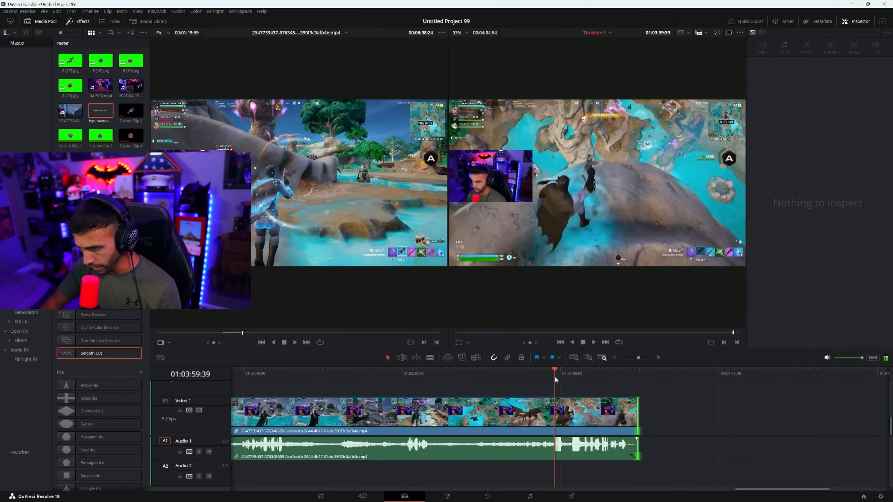
mouse_move(554, 376)
left_mouse_down()
mouse_move(568, 376)
mouse_move(536, 377)
left_mouse_up()
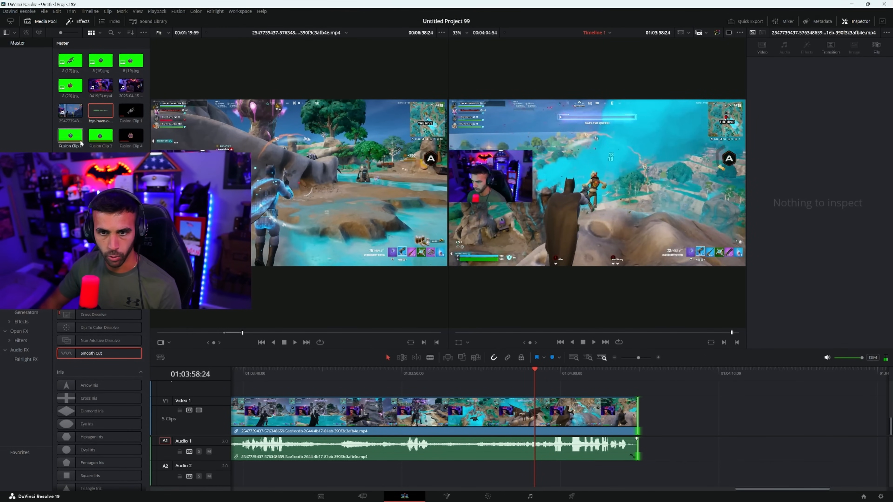
left_click_drag(101, 114, 546, 482)
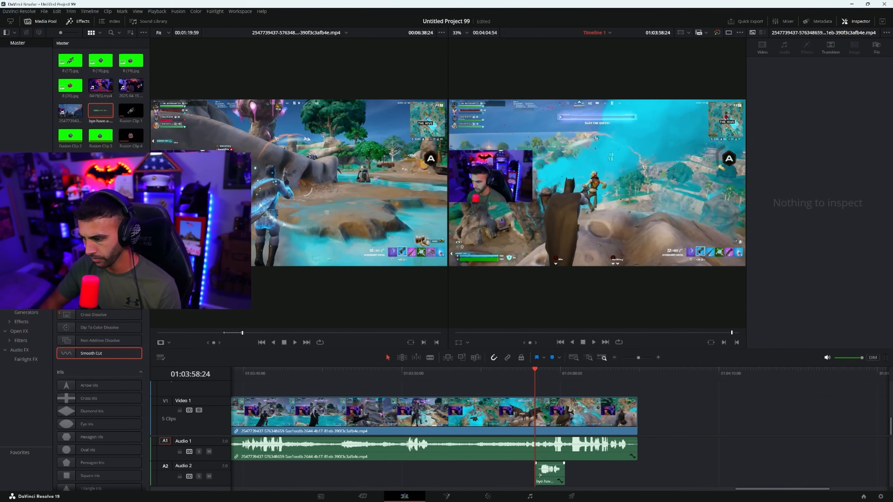
- Trim the start of the bye-have-a-great-time sound effect and raise its volume to 13.95
left_click(545, 478)
left_click_drag(537, 477, 547, 478)
- Play the timeline from just before the sound effect and again from its start to check its timing and loudness
left_click(525, 372)
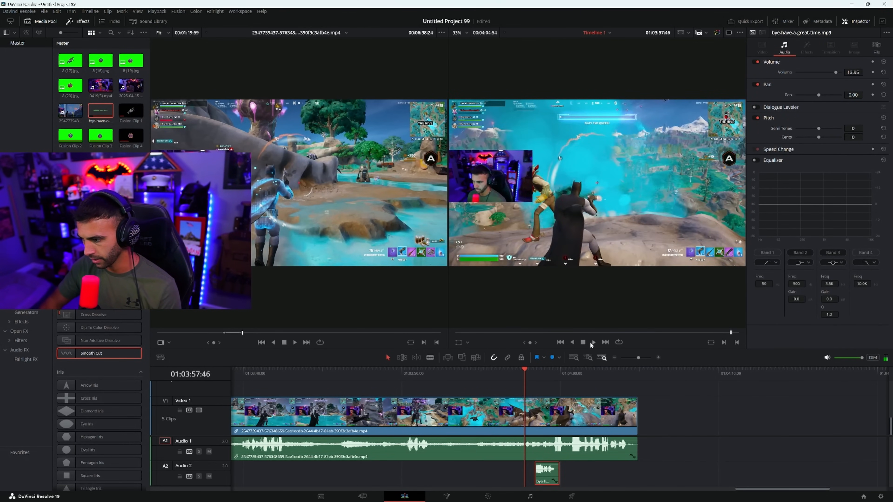
left_click(592, 342)
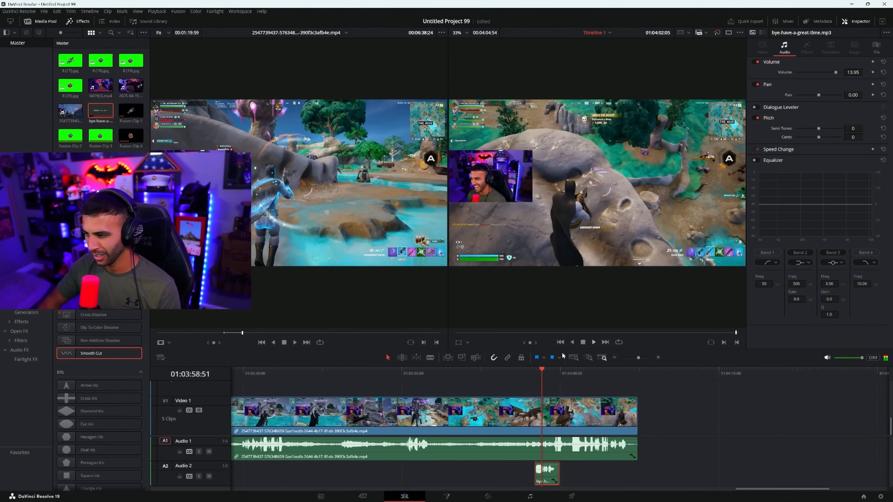
left_click(582, 342)
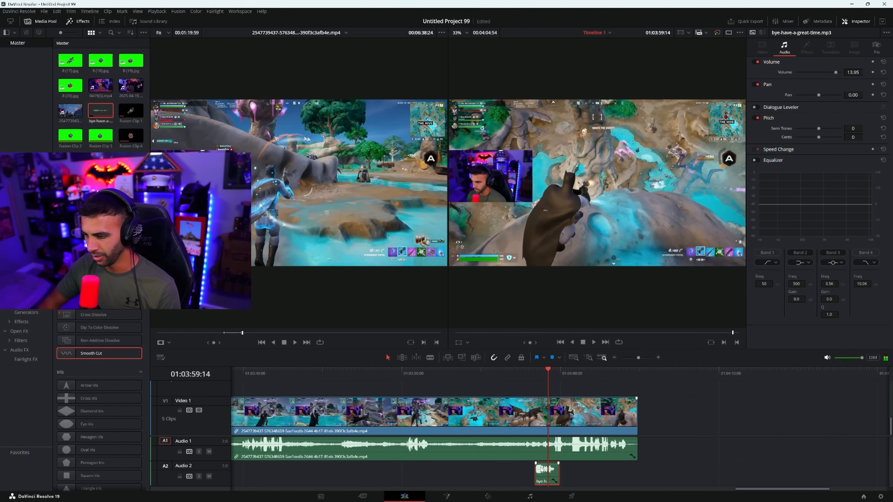
left_click(539, 465)
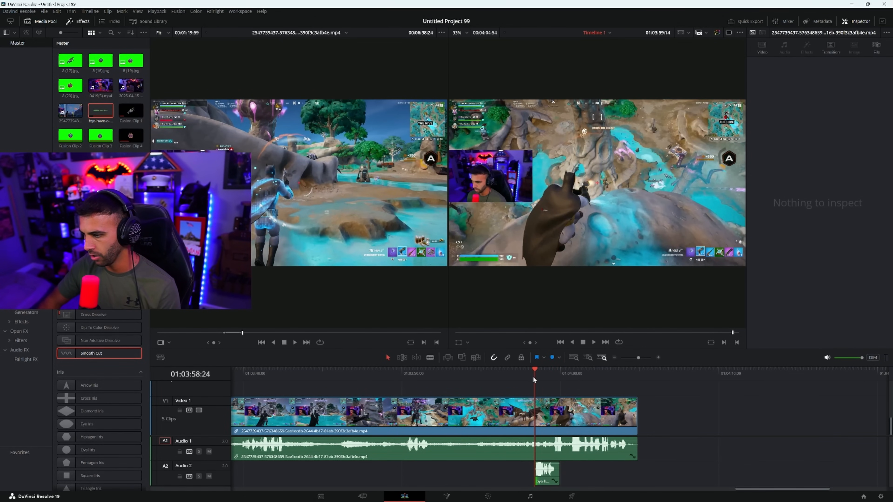
left_click(593, 343)
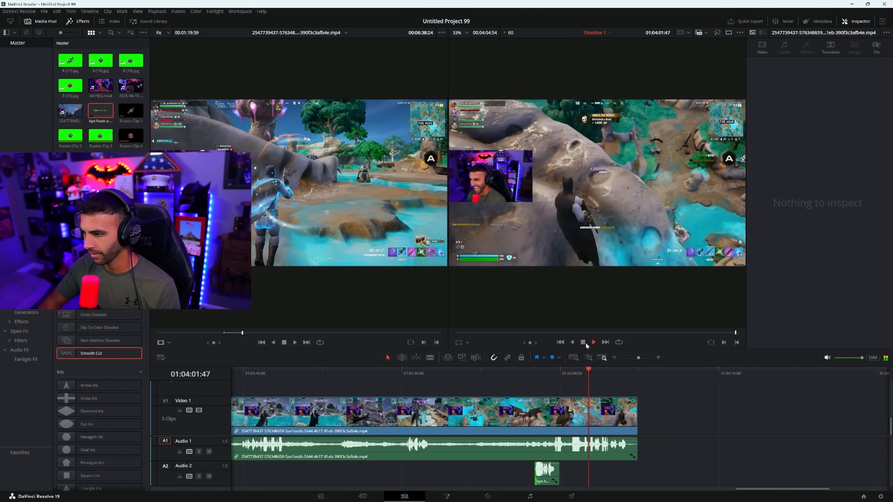
left_click(584, 343)
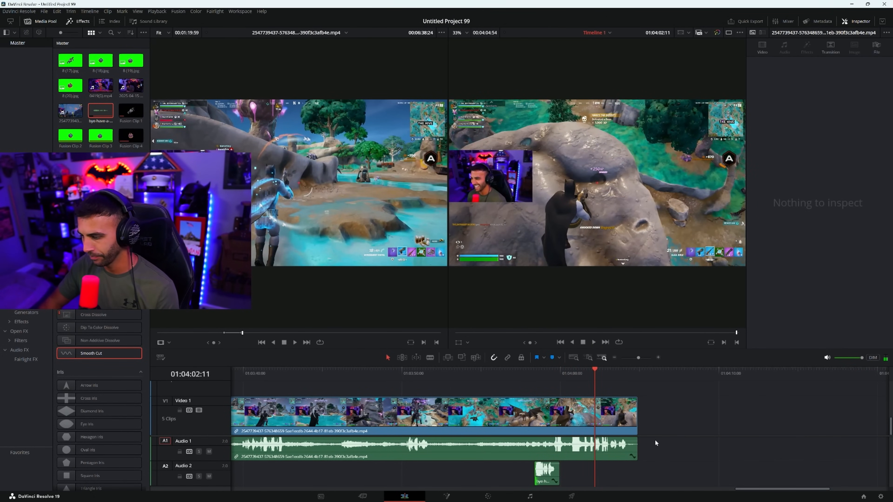
- Add an Adjustment Clip above the gameplay at 01:04:00:53 and shorten it to end at 01:04:01:53
left_click_drag(775, 489, 782, 489)
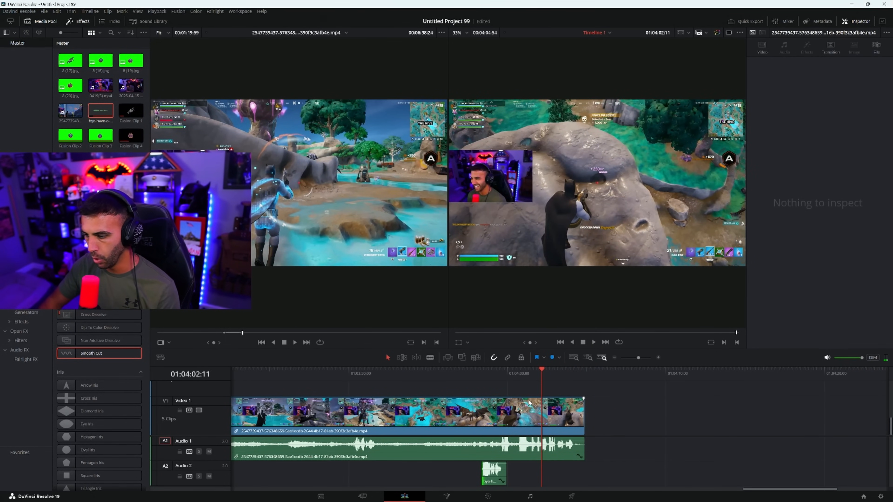
mouse_move(520, 373)
left_mouse_down()
mouse_move(532, 373)
mouse_move(521, 380)
left_mouse_up()
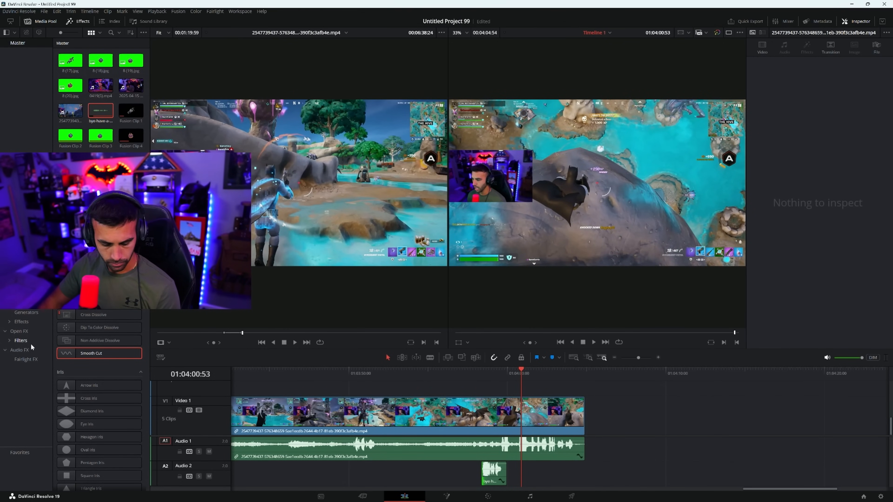
left_click(21, 322)
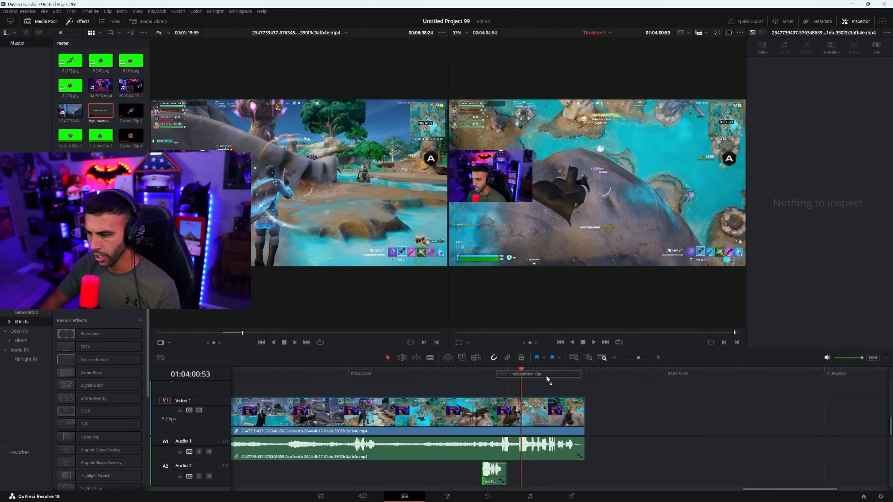
mouse_move(547, 379)
left_mouse_down()
mouse_move(538, 390)
mouse_move(520, 387)
mouse_move(537, 374)
left_mouse_up()
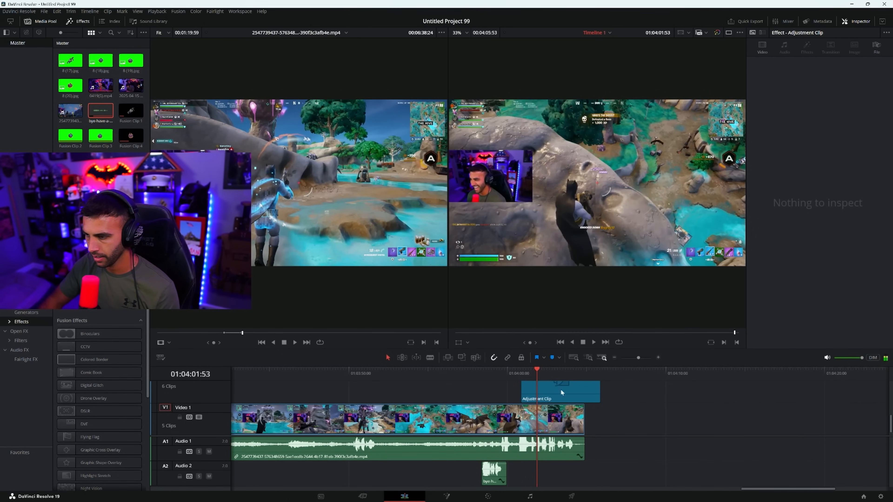
left_click_drag(597, 392, 531, 372)
left_click(530, 388)
- Apply the MagicZoomV3 effect to the adjustment clip and set its zoom type to Zoom&Hold
scroll(93, 429, "down", 5)
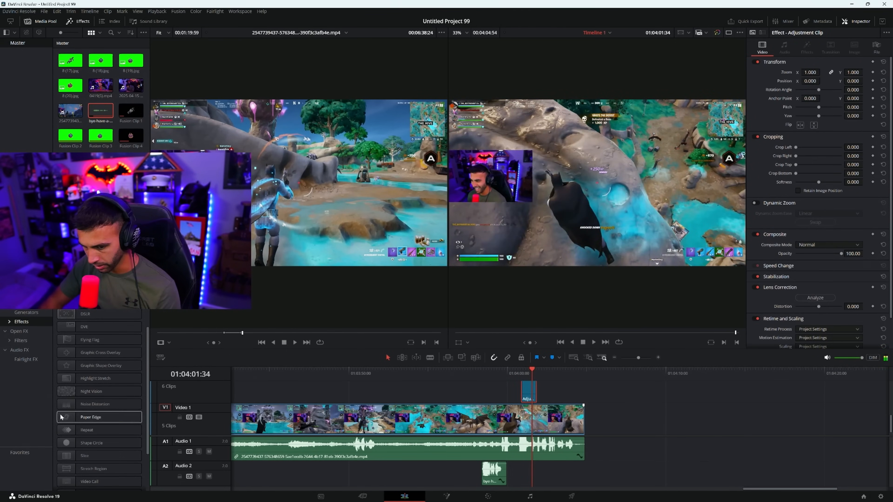
left_click_drag(98, 478, 530, 389)
left_click(528, 372)
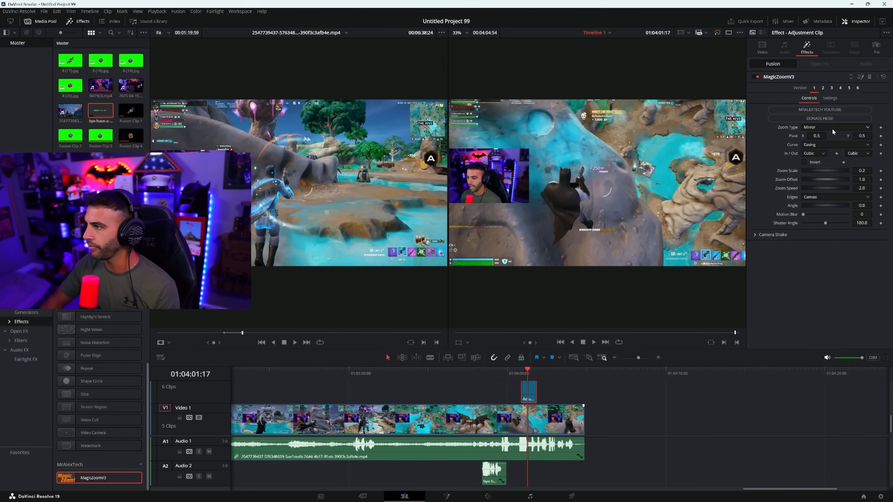
left_click(831, 128)
left_click(831, 144)
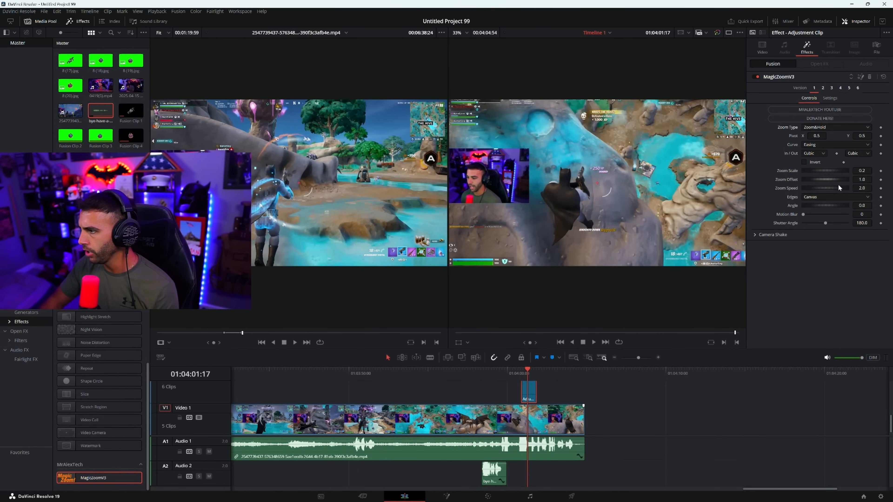
- Aim the zoom at the webcam with pivot X 0.002, Y 0.571, zoom scale 1.243 and zoom speed 0.413, and return to 01:03:56:39
mouse_move(837, 186)
left_mouse_down()
mouse_move(825, 190)
mouse_move(824, 169)
mouse_move(834, 169)
left_mouse_up()
left_click_drag(816, 135, 802, 136)
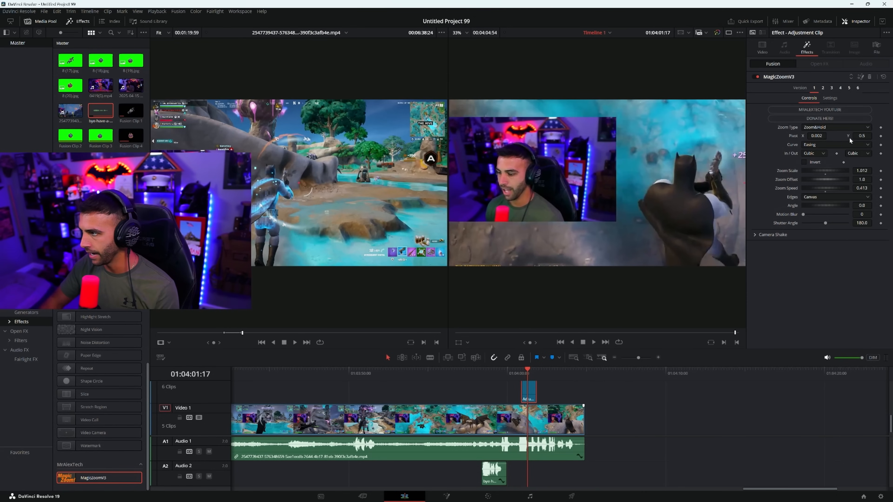
left_click_drag(861, 136, 865, 136)
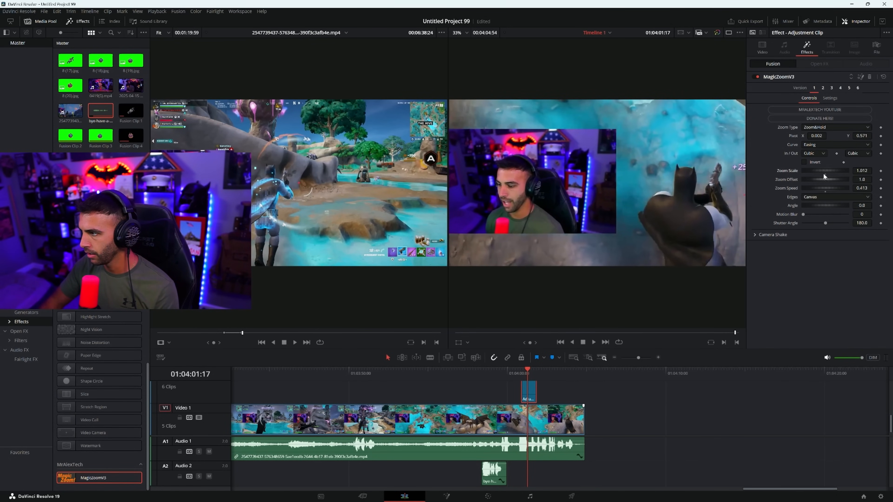
left_click_drag(823, 173, 820, 154)
left_click(453, 375)
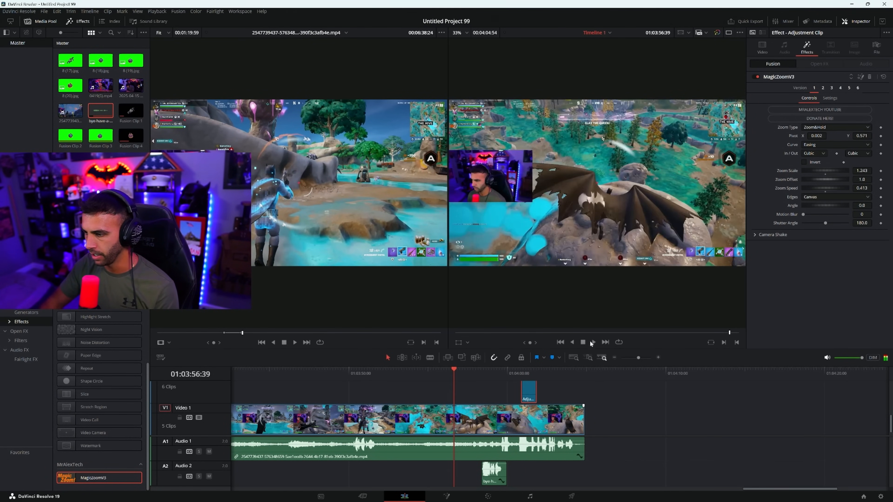
- Play the timeline from 01:03:56:39 to its end to check the webcam zoom
left_click(593, 341)
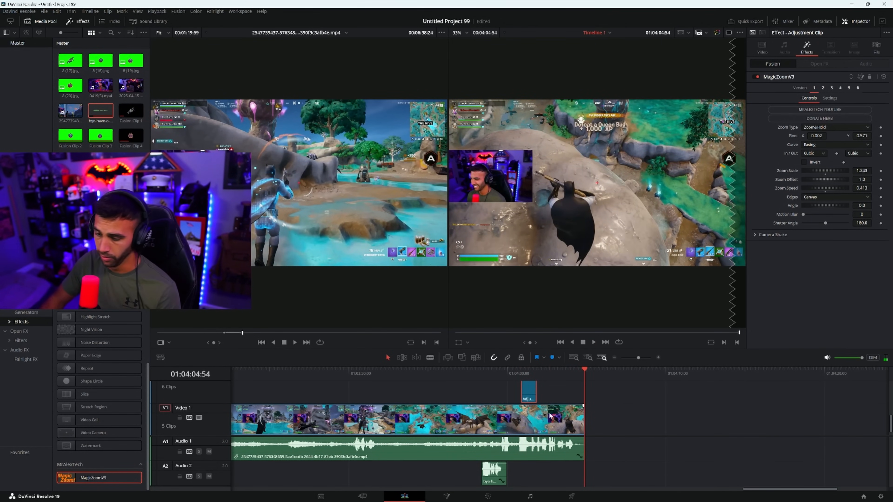
left_click(742, 489)
left_click_drag(736, 489, 860, 489)
- Mark the source recording from 00:08:34:38 to about 00:10:12 and append that section to the timeline at 01:04:04:54
left_click(284, 298)
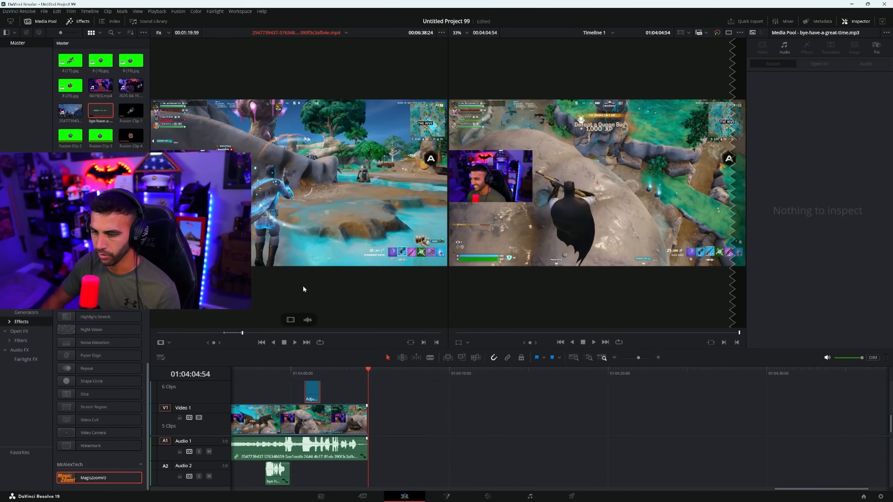
left_click(296, 342)
key("l")
key("l")
key("l")
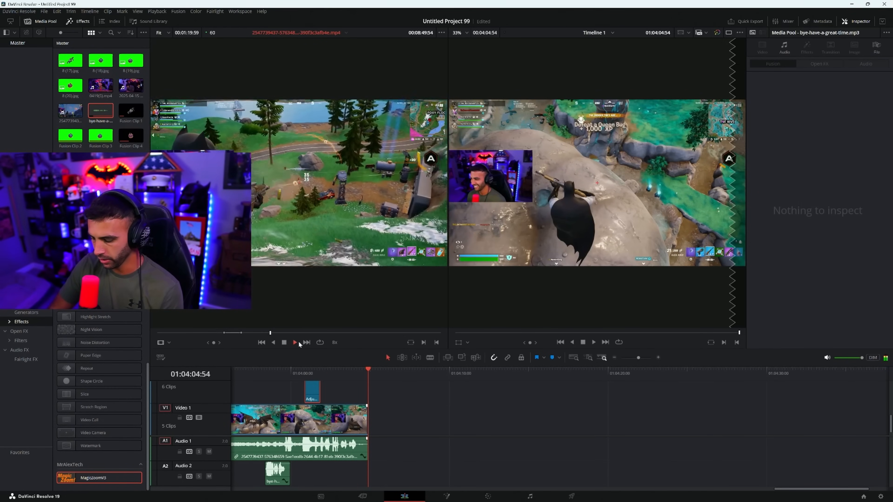
left_click(298, 343)
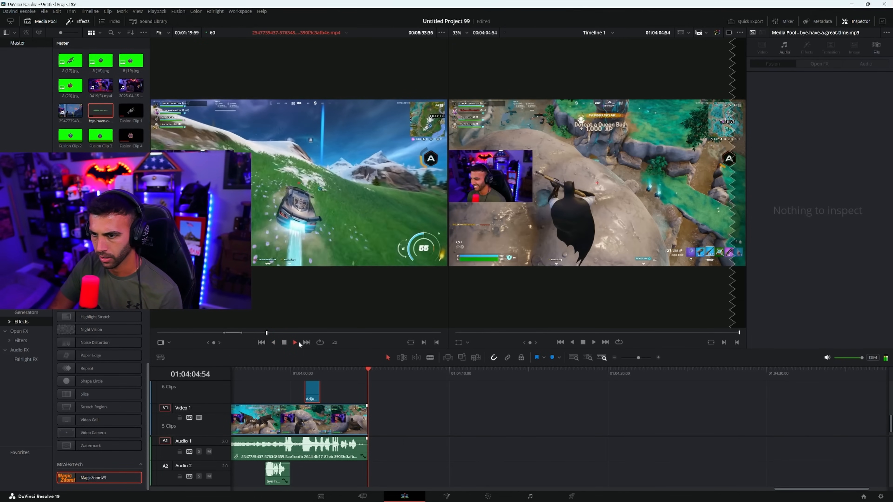
key("i")
key("l")
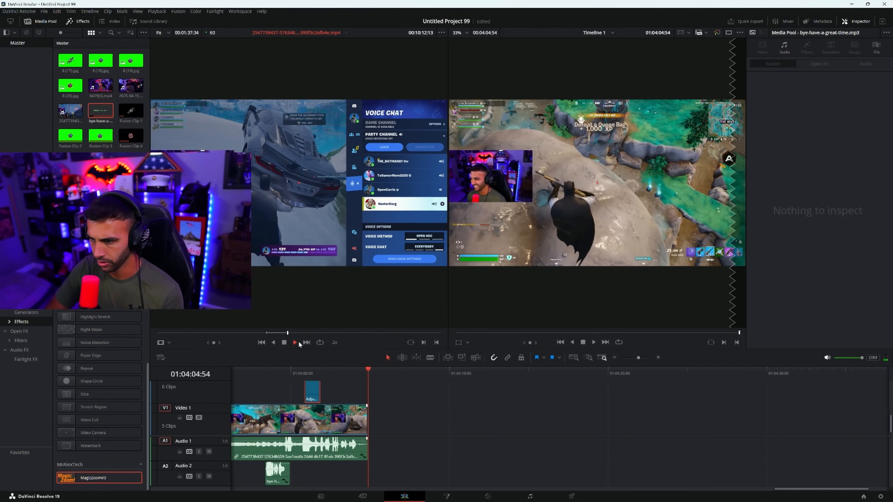
left_click_drag(293, 323, 380, 441)
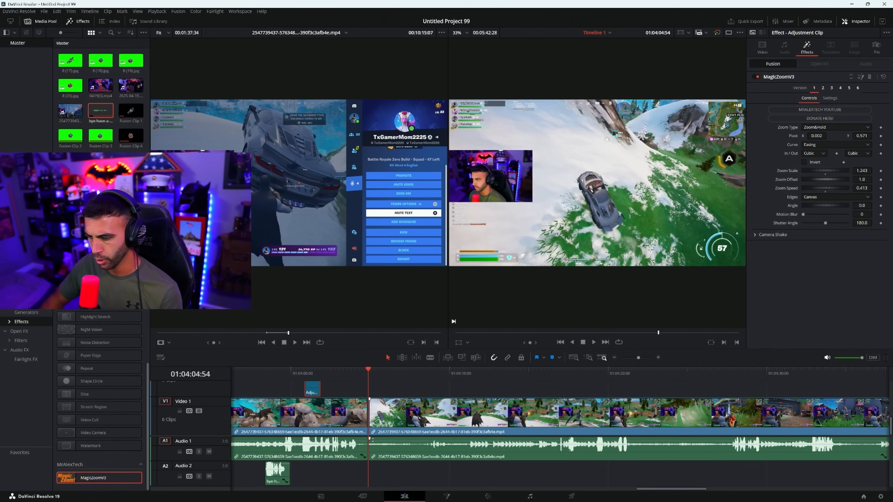
- Add a Smooth Cut transition between the two gameplay clips at 01:04:04:54
scroll(87, 361, "up", 10)
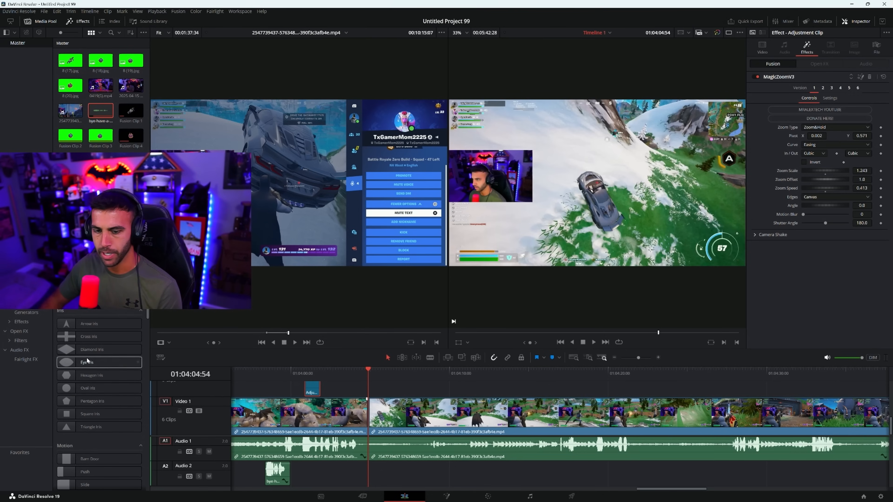
scroll(87, 361, "up", 3)
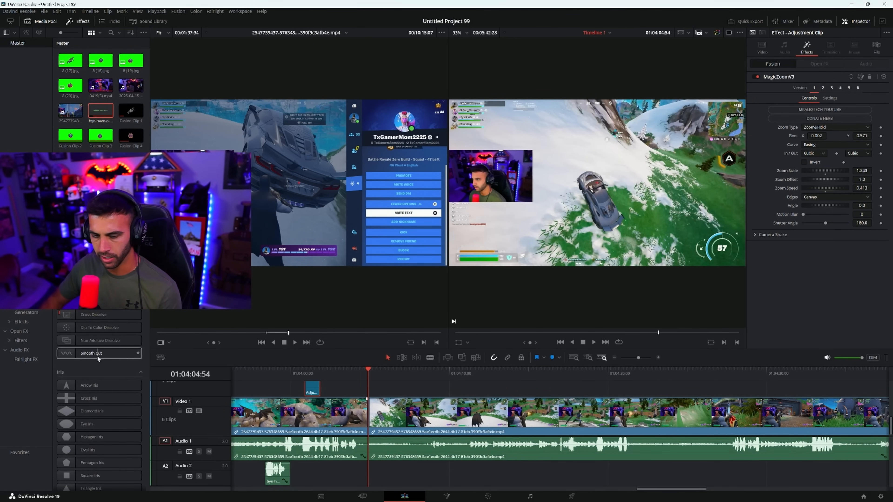
left_click_drag(97, 355, 368, 419)
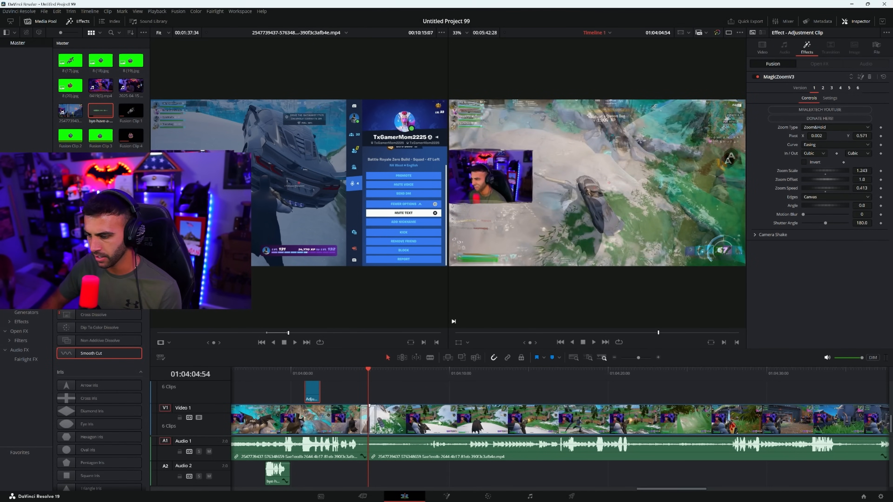
- Split the newly added clip's audio around 01:04:56:27 and cut out the short unwanted piece
left_click_drag(431, 373, 705, 398)
left_click_drag(649, 489, 676, 489)
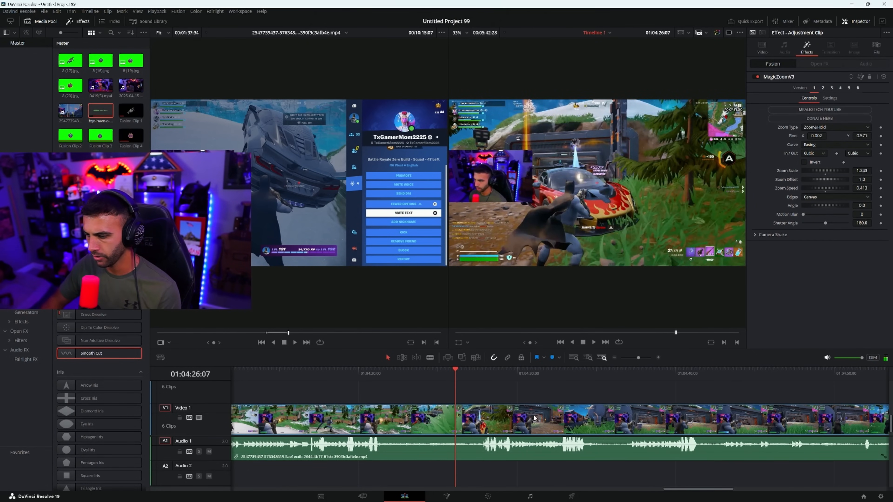
left_click_drag(456, 376, 780, 365)
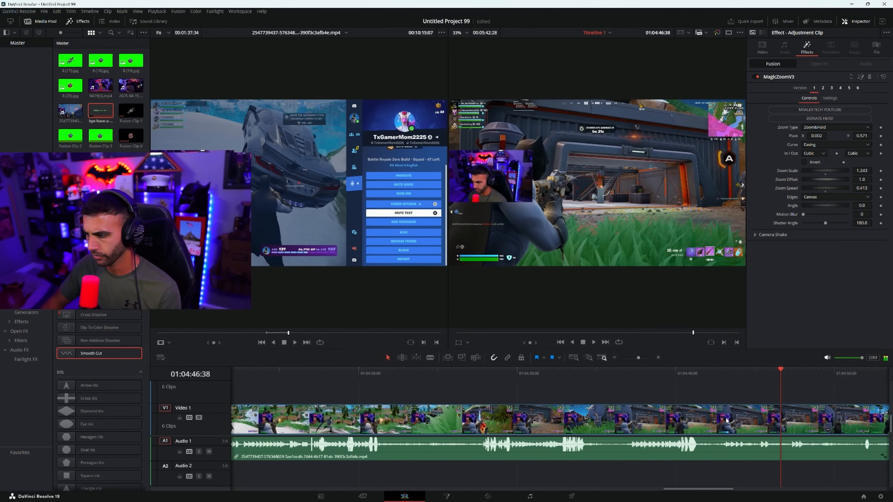
left_click_drag(709, 490, 746, 491)
left_click_drag(433, 366, 604, 391)
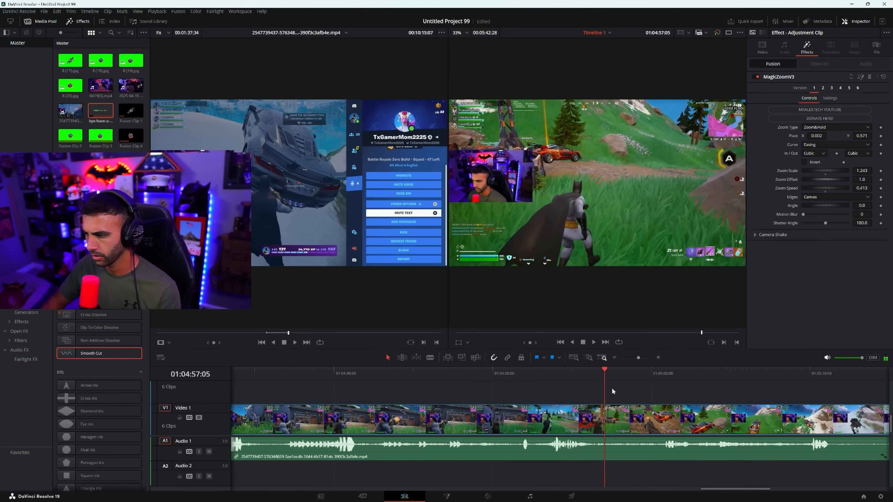
left_click(658, 358)
left_click_drag(524, 378, 563, 389)
key("b")
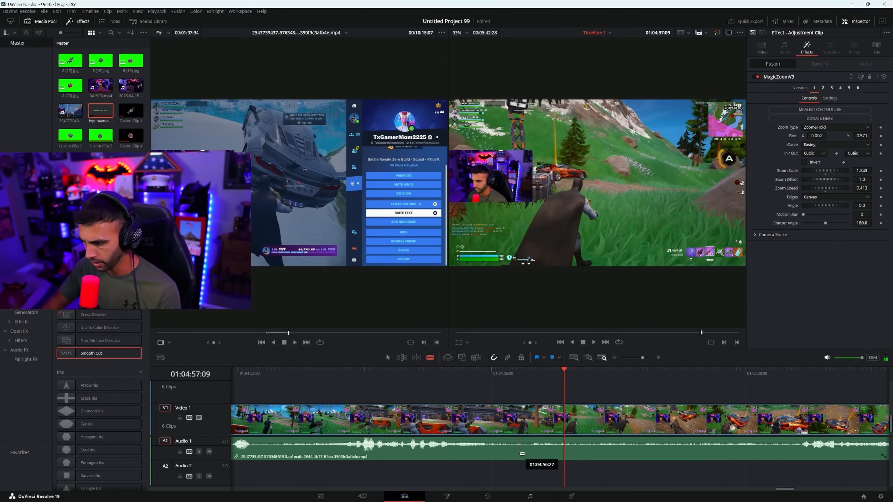
left_click(522, 453)
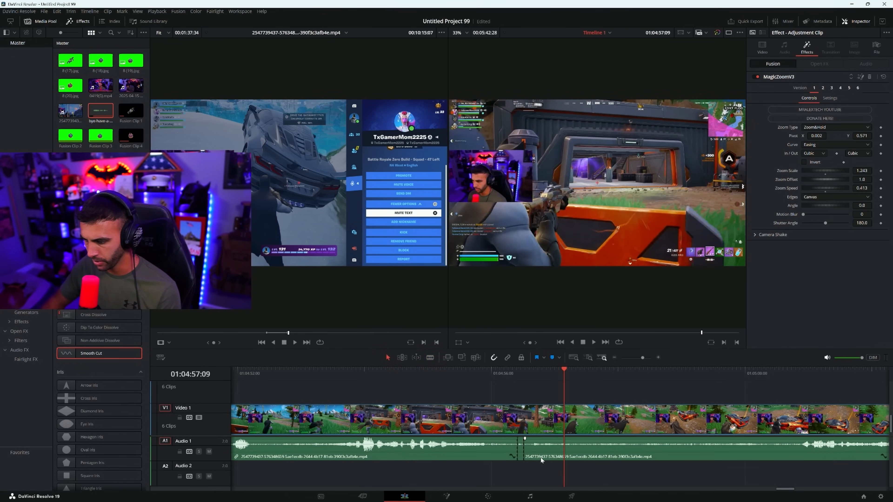
right_click(522, 458)
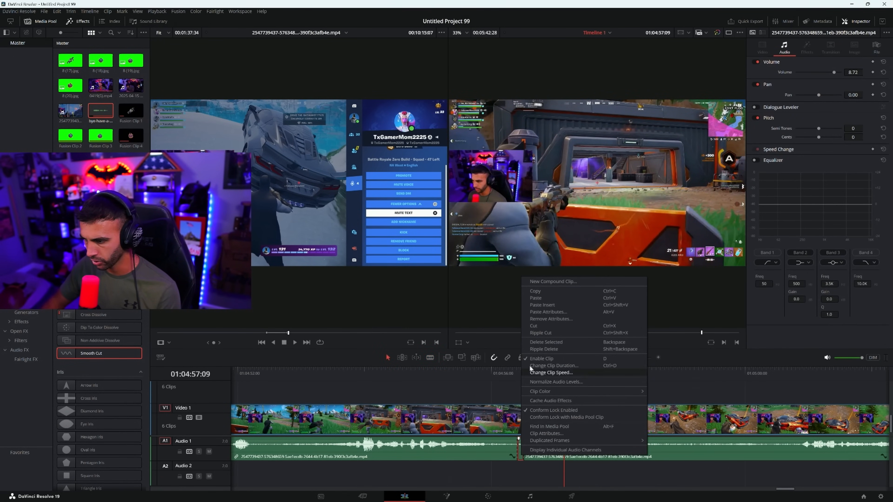
left_click(536, 327)
left_click(465, 389)
- Review the rest of the added gameplay clip and trim its end to 01:05:39:54
left_click(594, 342)
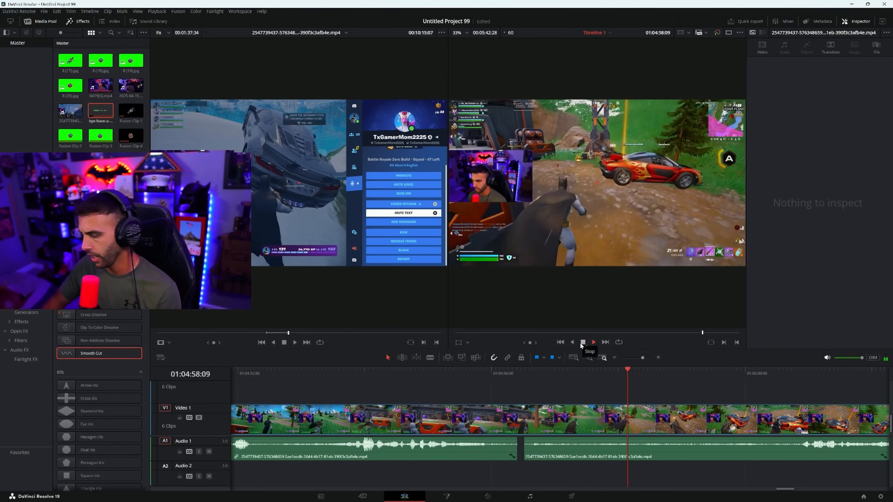
left_click(593, 342)
left_click_drag(778, 489, 805, 490)
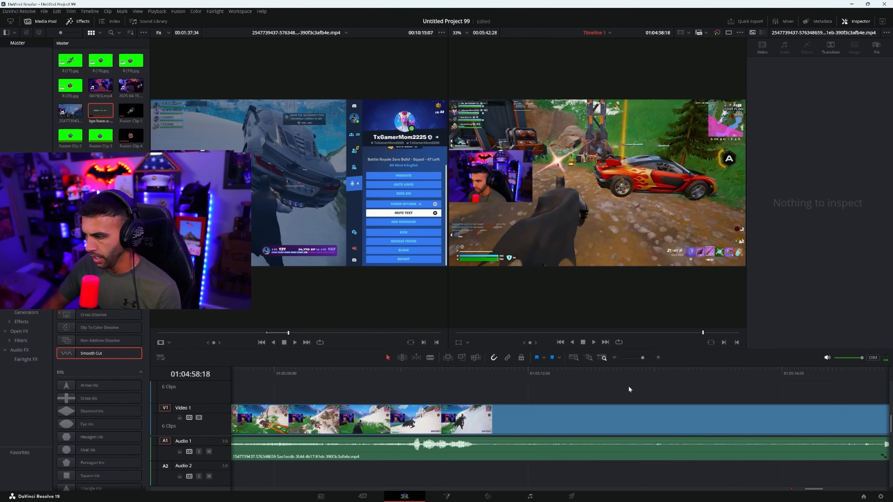
left_click(615, 359)
scroll(597, 383, "right", 5)
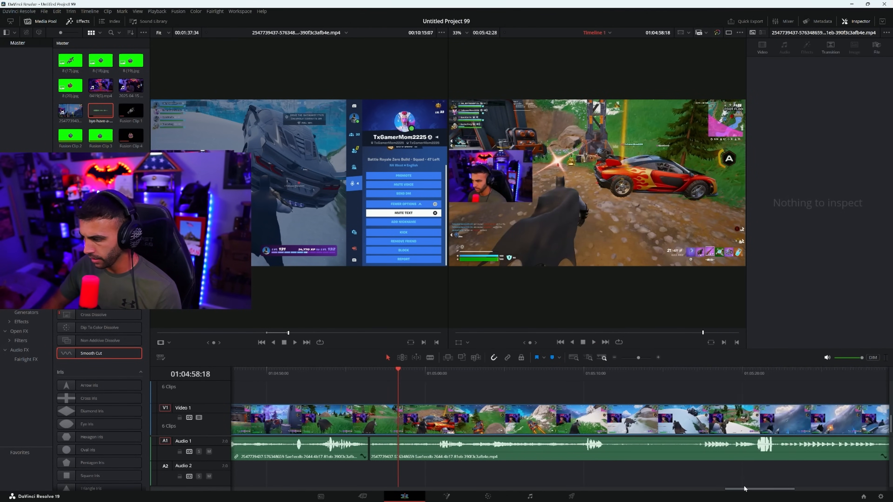
left_click(592, 379)
left_click_drag(592, 378, 743, 381)
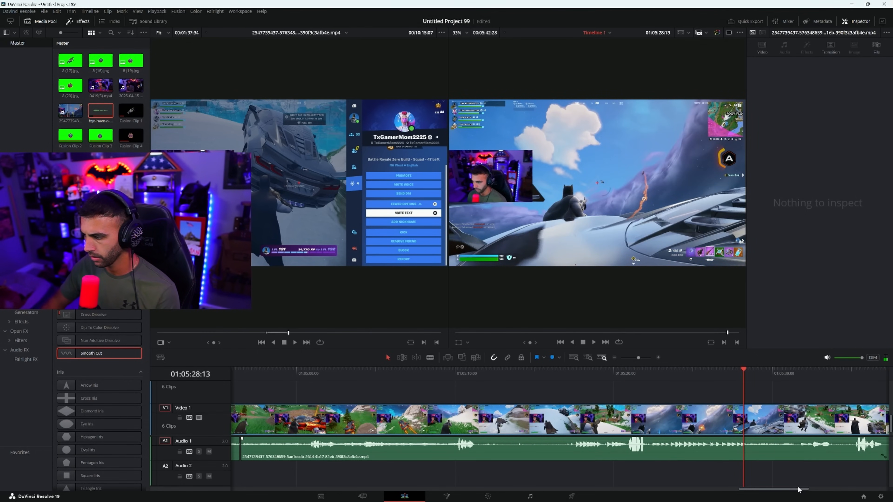
left_click_drag(798, 490, 845, 490)
left_click_drag(375, 372, 493, 384)
left_click(529, 415)
left_click_drag(533, 414, 492, 411)
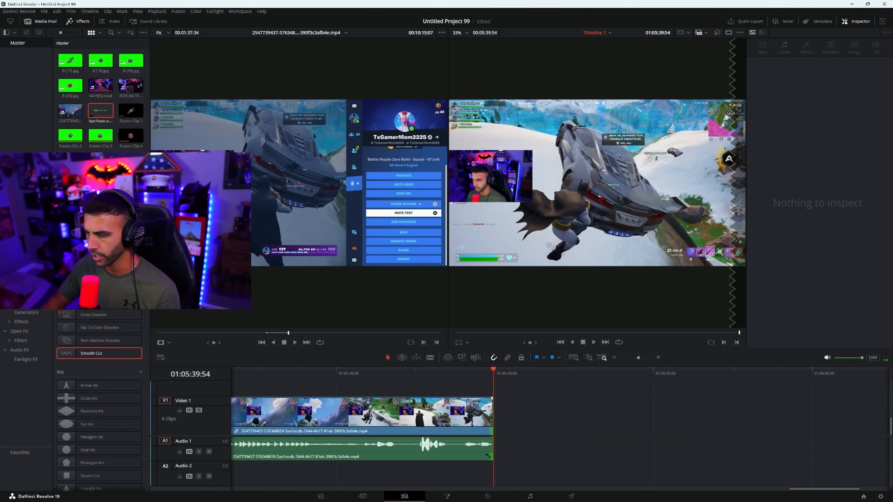
- Mark the next source section, 53:15 long and starting at 00:10:51:30, and insert it at 01:05:39:54
left_click(294, 342)
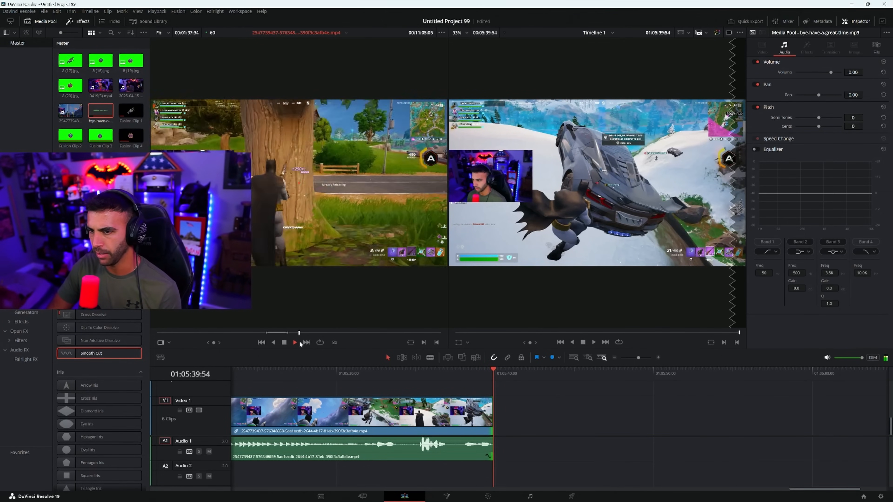
key("j")
key("j")
key("j")
left_click(300, 342)
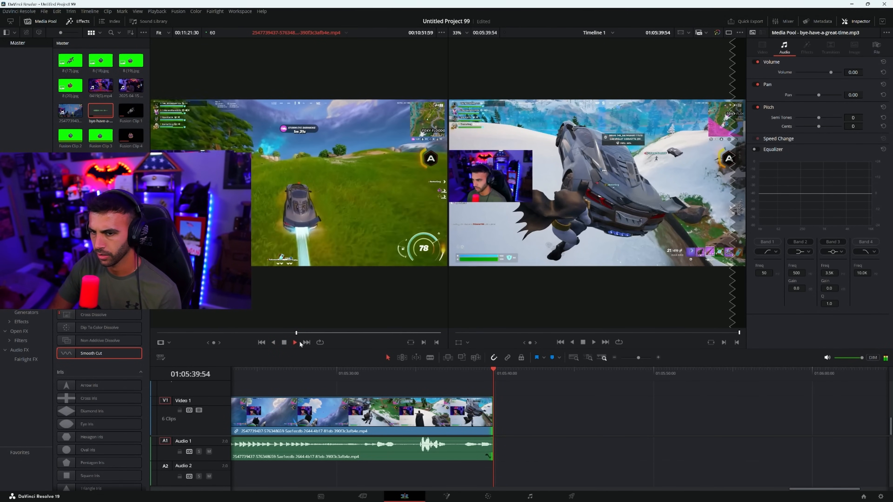
key("l")
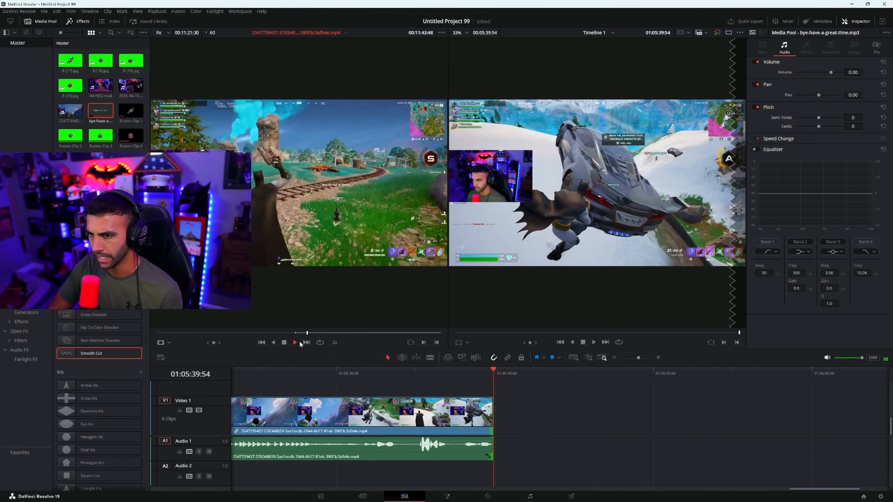
key("i")
key("space")
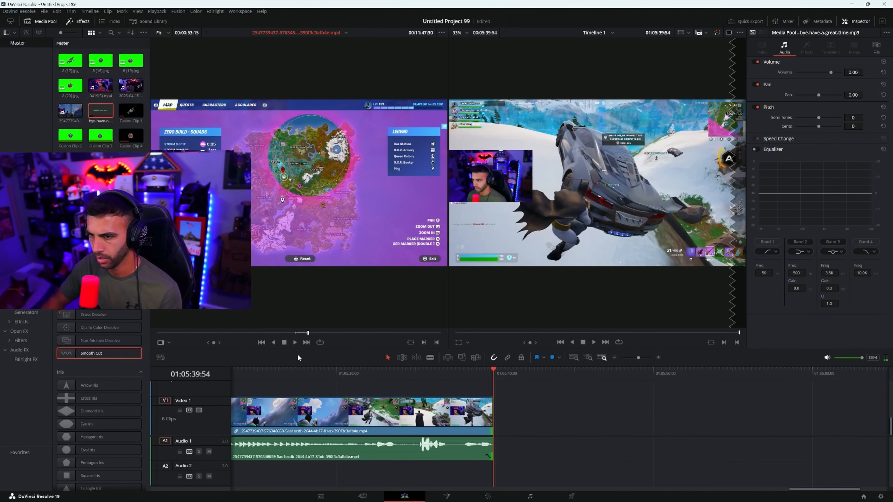
key("F9")
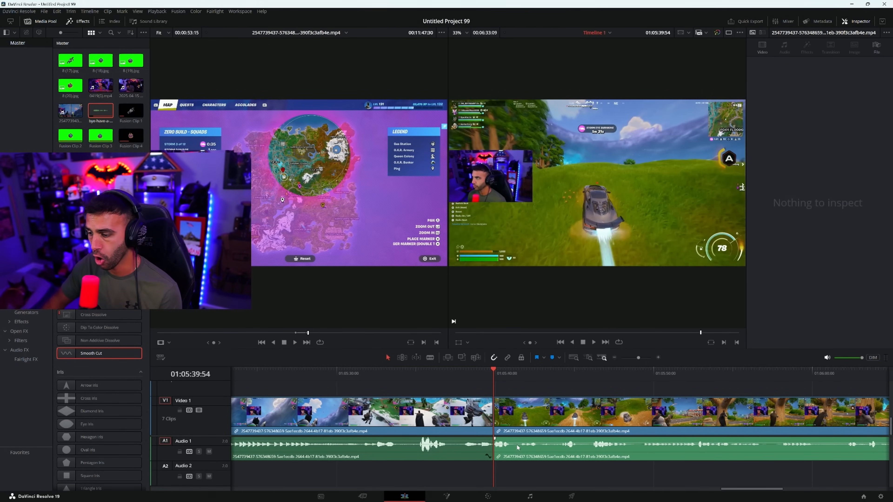
- Raise the audio volume of the clip starting at 01:05:39:54 and add a Smooth Cut transition at its start
left_click_drag(516, 447, 516, 439)
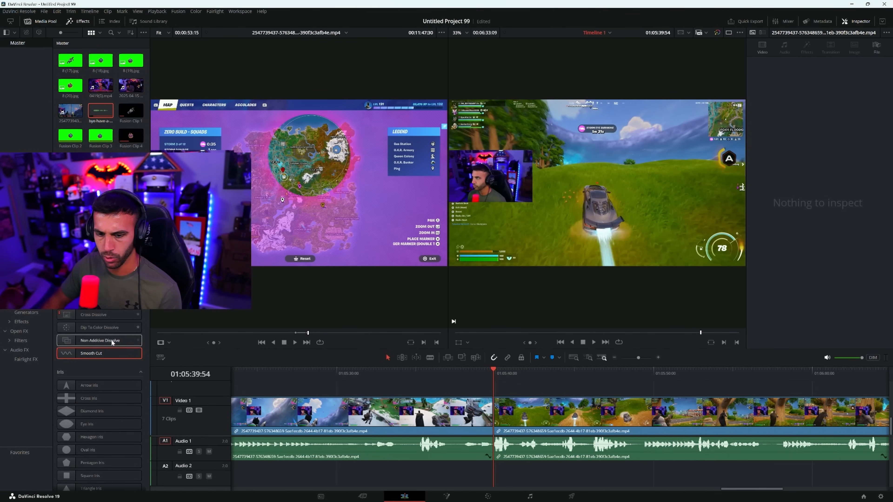
left_click_drag(112, 342, 493, 417)
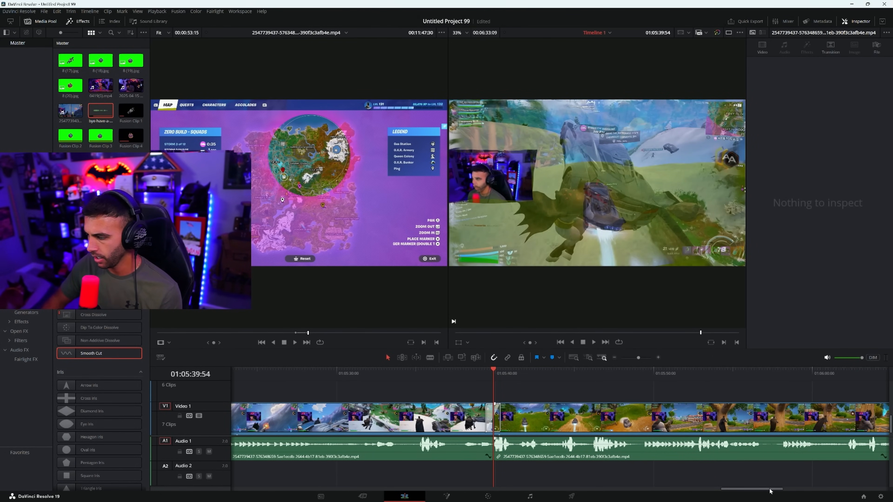
- Place the green-screen subscribe overlay Untitled design (1).mp4 above the gameplay at 01:05:08:52 and go to 01:05:10:20
left_click_drag(770, 490, 704, 498)
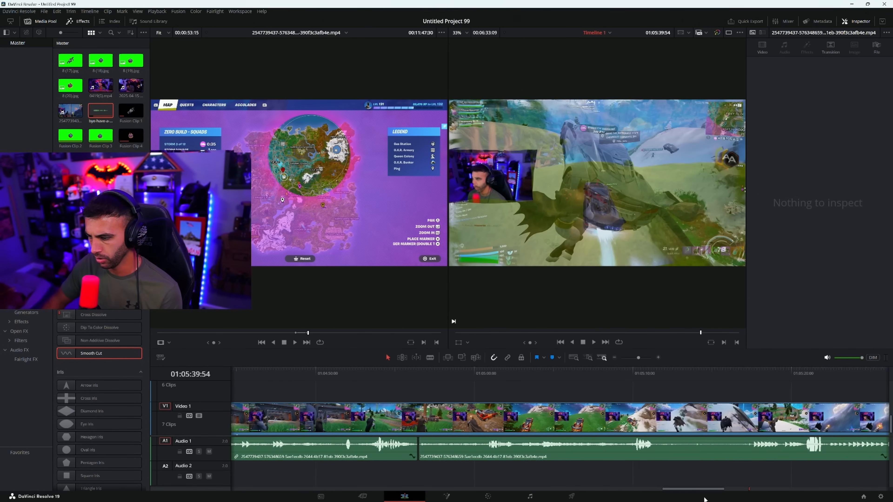
left_click_drag(289, 372, 574, 406)
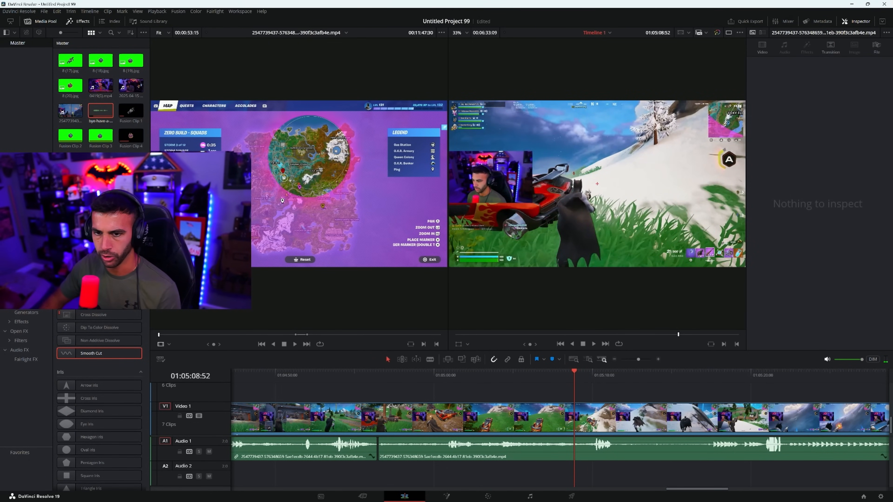
left_click_drag(100, 186, 588, 394)
left_click(597, 389)
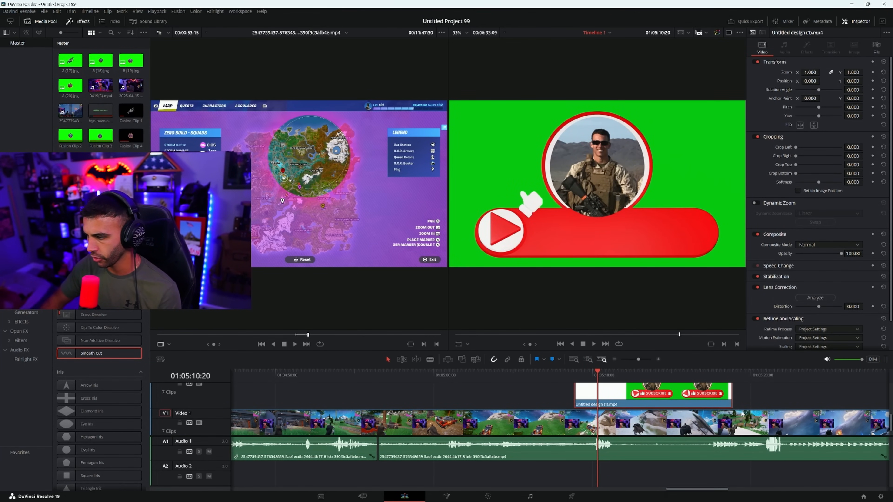
- Go to the Color page, add an alpha output for the subscribe overlay and connect the node's alpha to it
left_click(488, 496)
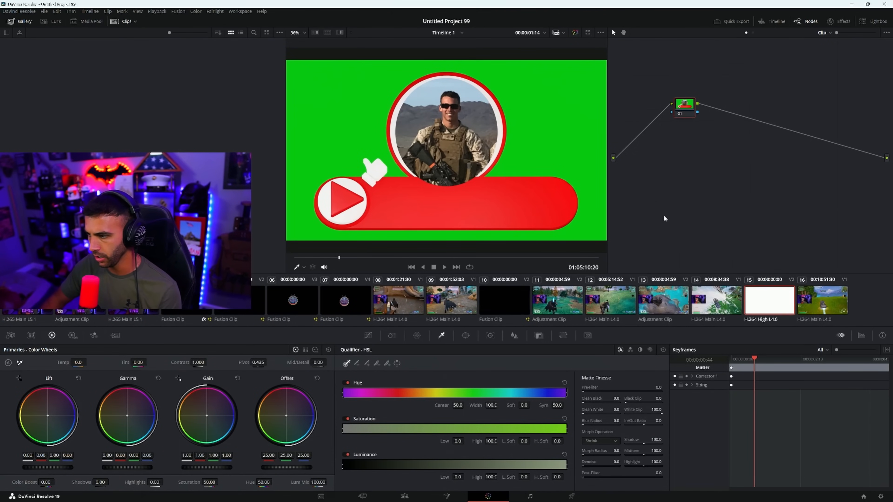
right_click(665, 204)
left_click(689, 232)
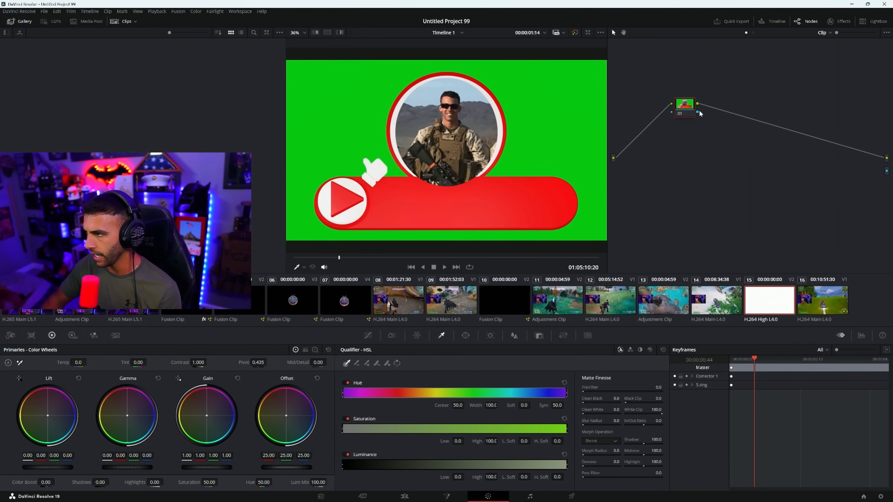
left_click_drag(700, 113, 886, 171)
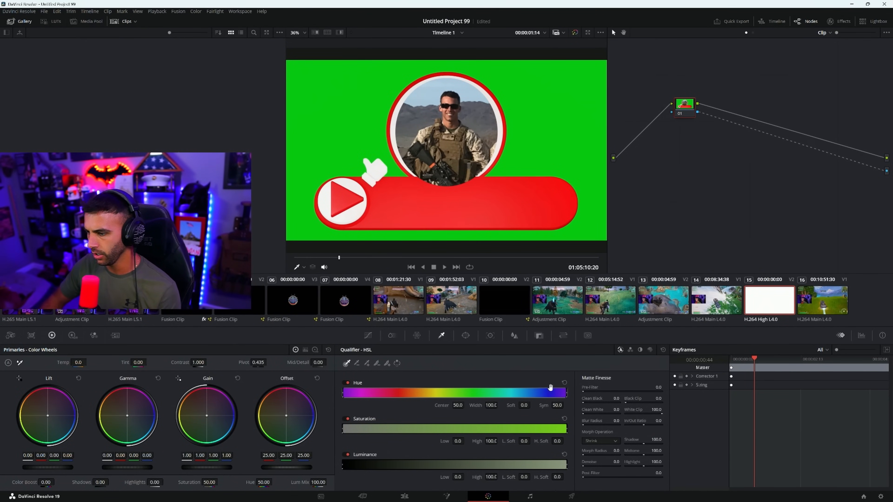
- Key out the overlay's green background with the 3D qualifier, invert the selection and raise Despill to about 88
left_click(650, 350)
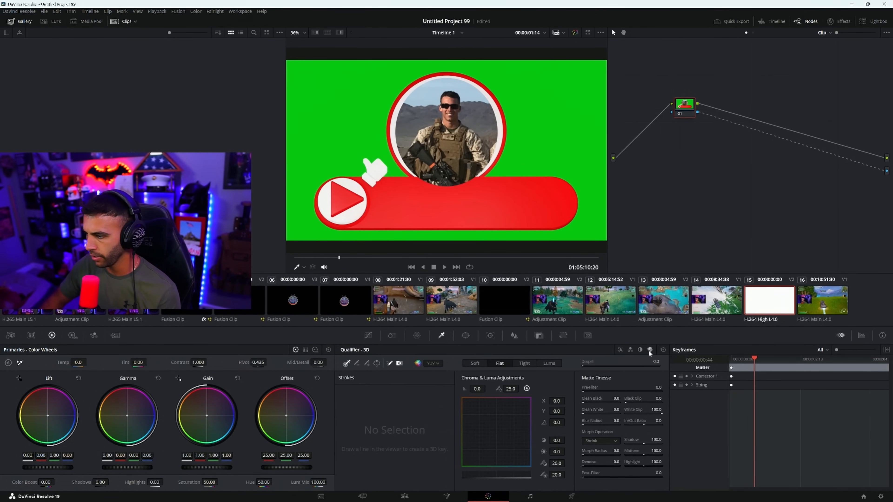
left_click(379, 234)
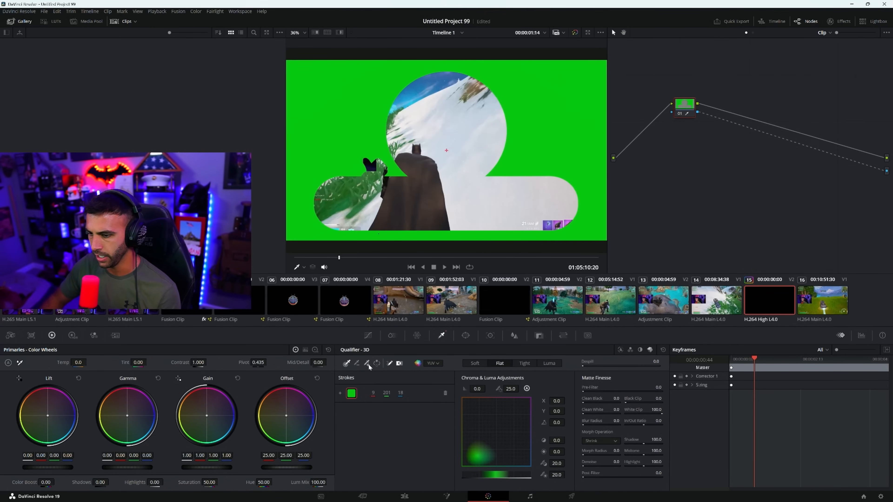
left_click(376, 363)
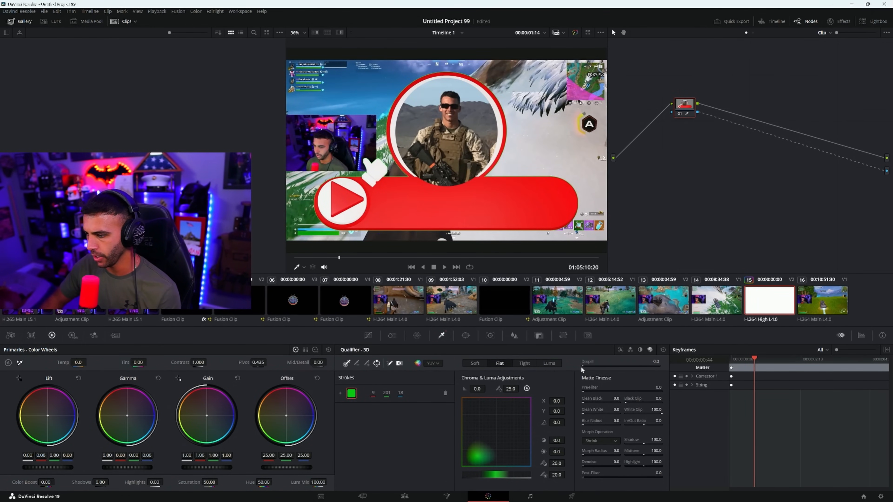
left_click_drag(583, 366, 650, 365)
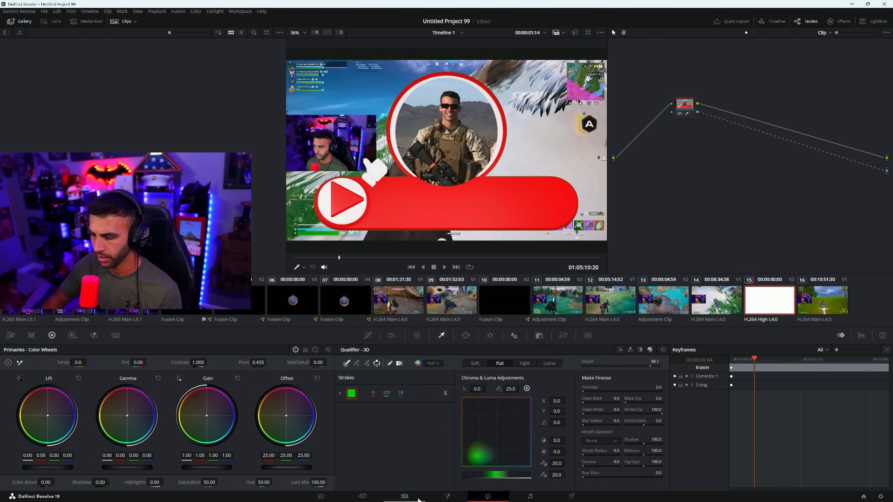
- Return to the Edit page and convert the subscribe overlay into a Fusion clip
left_click(418, 499)
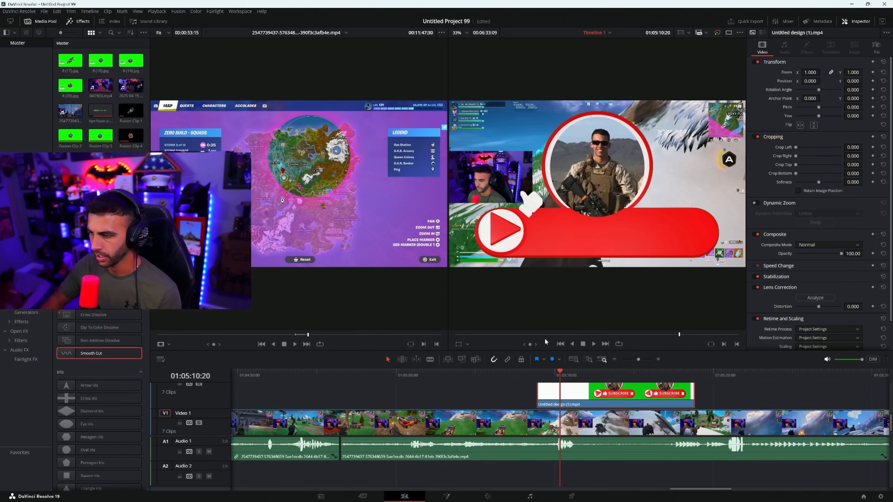
right_click(618, 398)
left_click(664, 163)
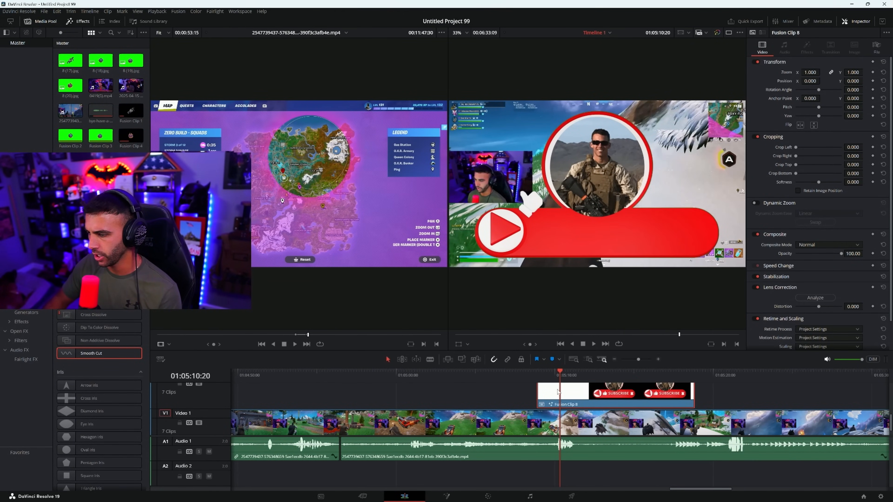
- Trim the subscribe overlay to run from 01:05:09:19 to 01:05:14:38, then set its Zoom to 0.400 and Position Y to -628
left_click_drag(540, 393, 630, 380)
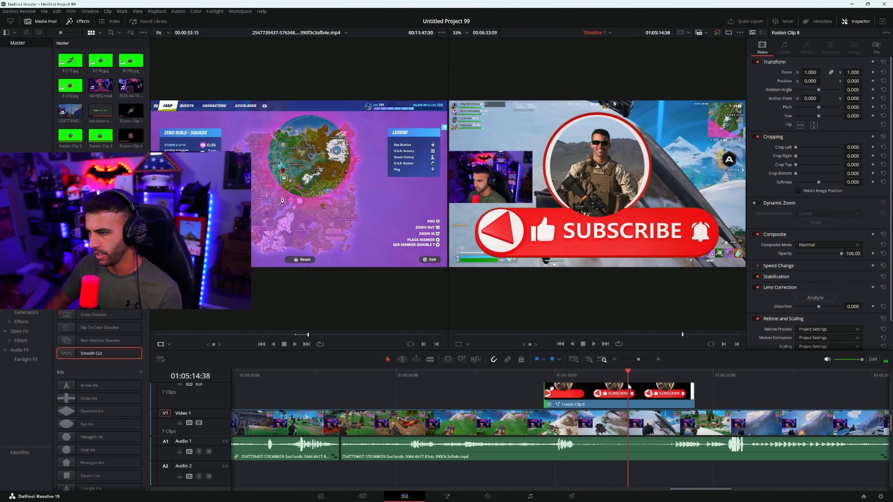
left_click_drag(691, 394, 628, 393)
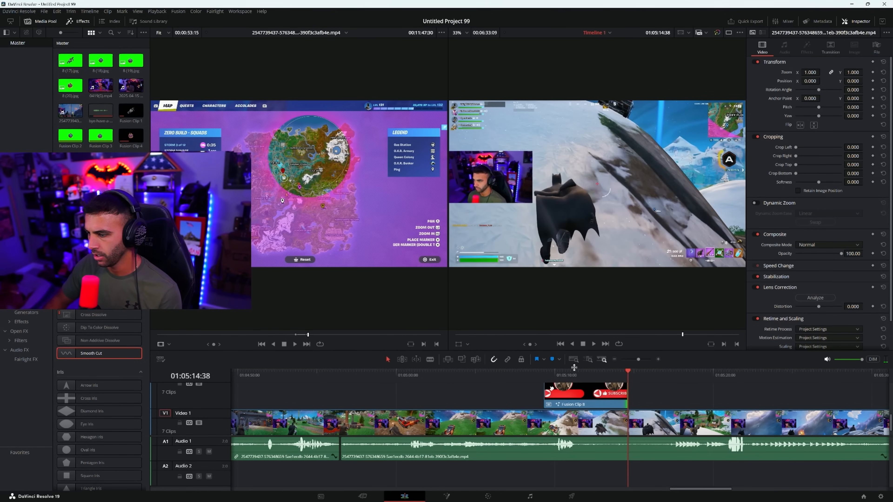
left_click(579, 378)
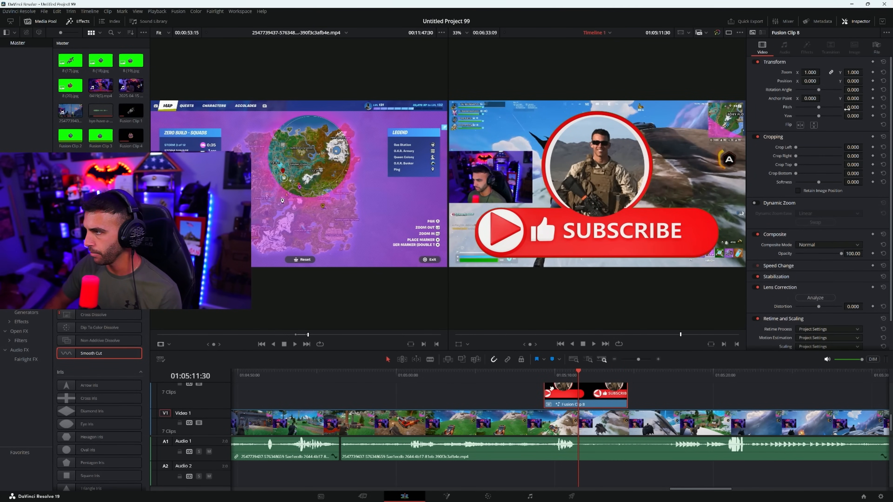
left_click_drag(854, 72, 866, 81)
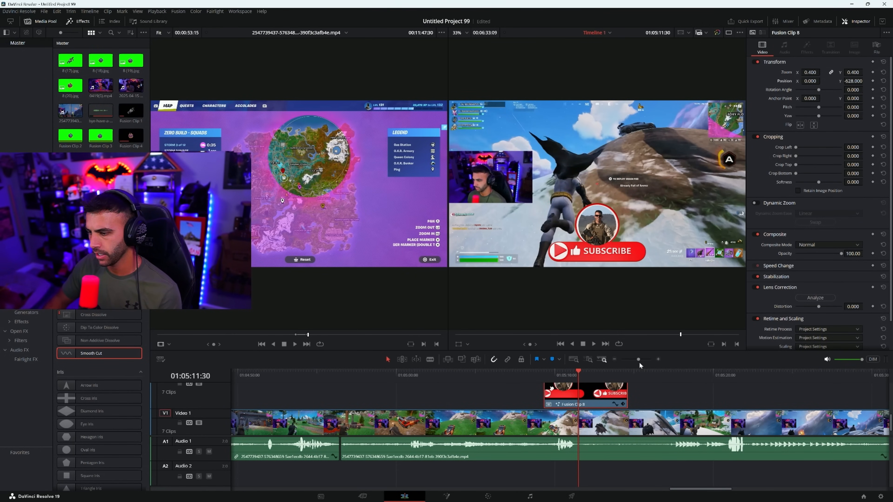
- Copy the pop sound from beneath the earlier overlay Fusion Clip 7 and paste it on Audio 2 at 01:05:09:19
left_click(544, 376)
left_click_drag(689, 489, 447, 481)
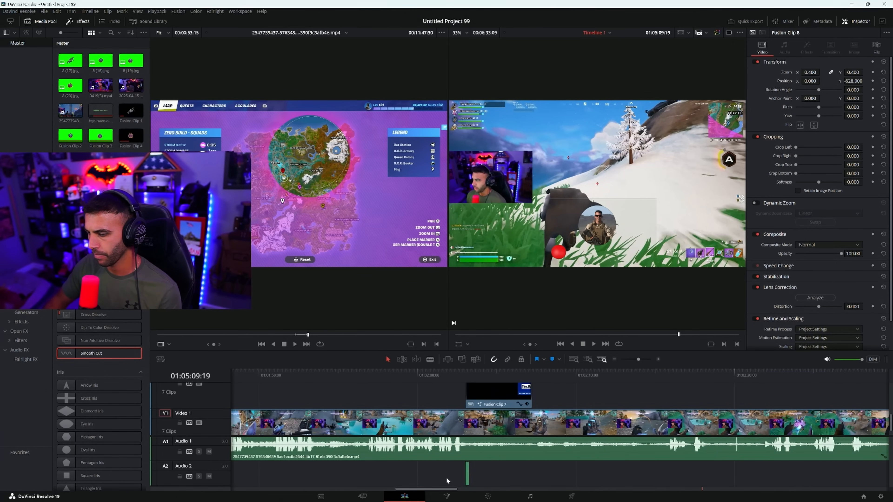
right_click(468, 477)
left_click(487, 312)
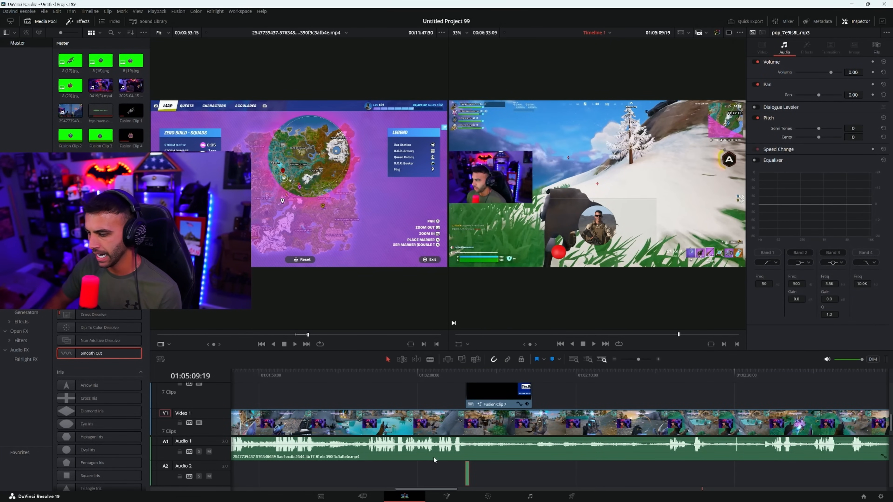
left_click_drag(434, 491, 704, 489)
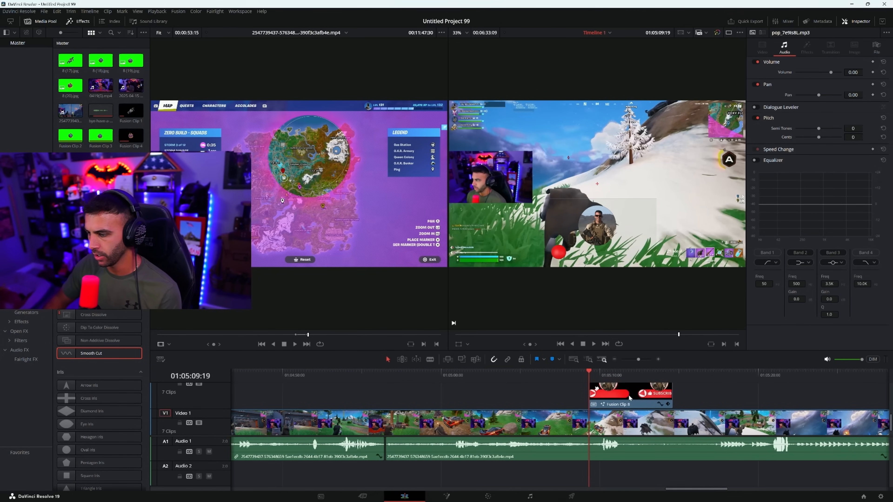
right_click(598, 474)
left_click(610, 477)
- Add a fade-in of about 11 frames to the subscribe overlay and play the section from 01:05:08:03
left_click(568, 374)
scroll(606, 401, "up", 3)
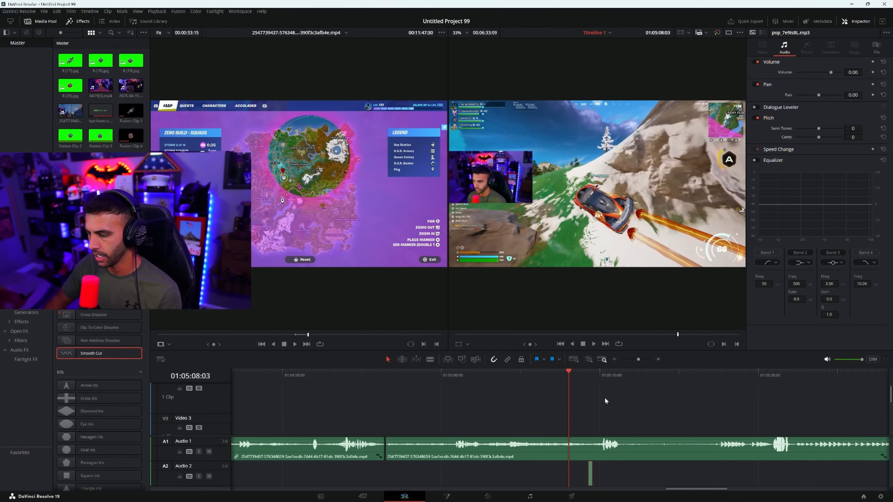
scroll(605, 417, "down", 2)
left_click_drag(590, 414, 593, 414)
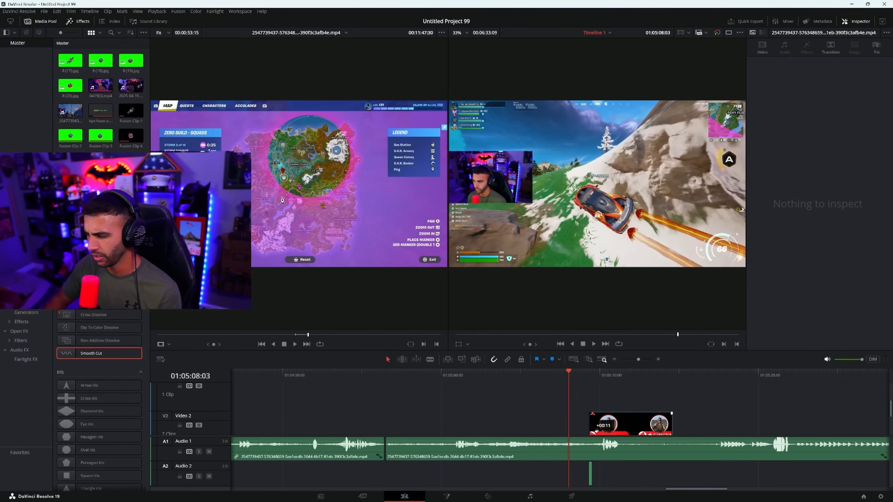
left_click(595, 344)
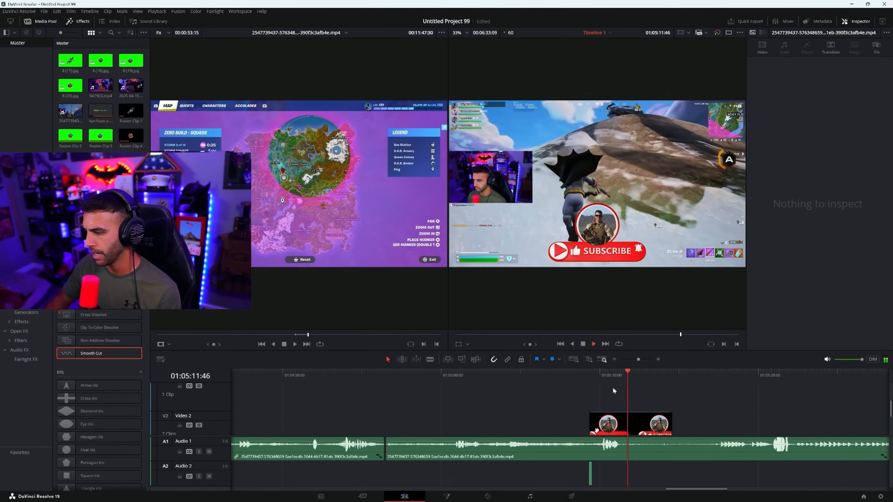
scroll(613, 404, "down", 2)
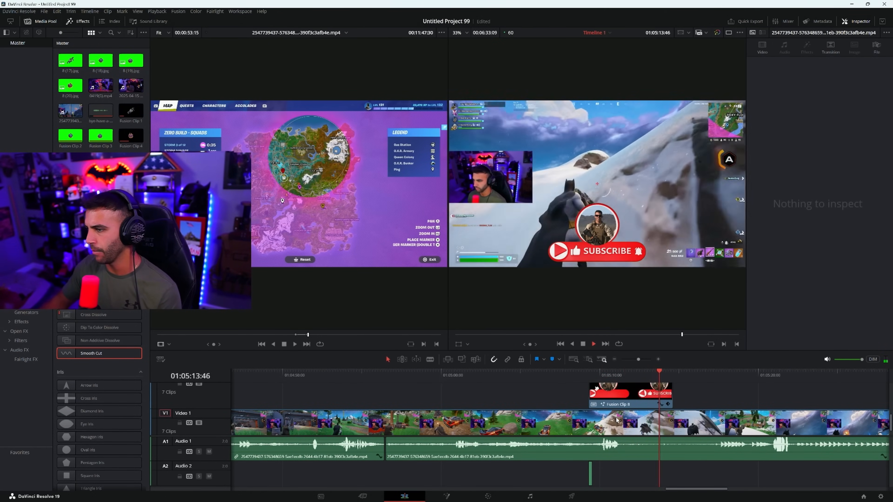
left_click(583, 343)
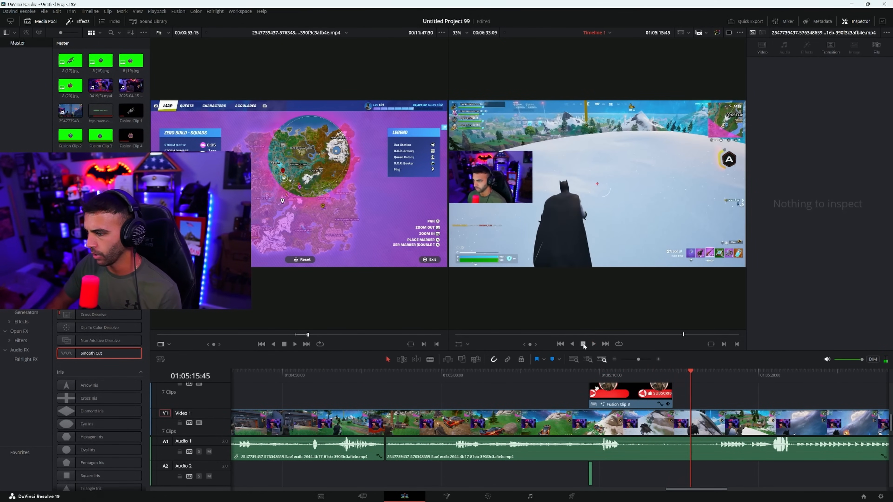
- Scrub through the end of the last gameplay clip and trim its end back to 01:06:19:05
left_click_drag(677, 488, 820, 491)
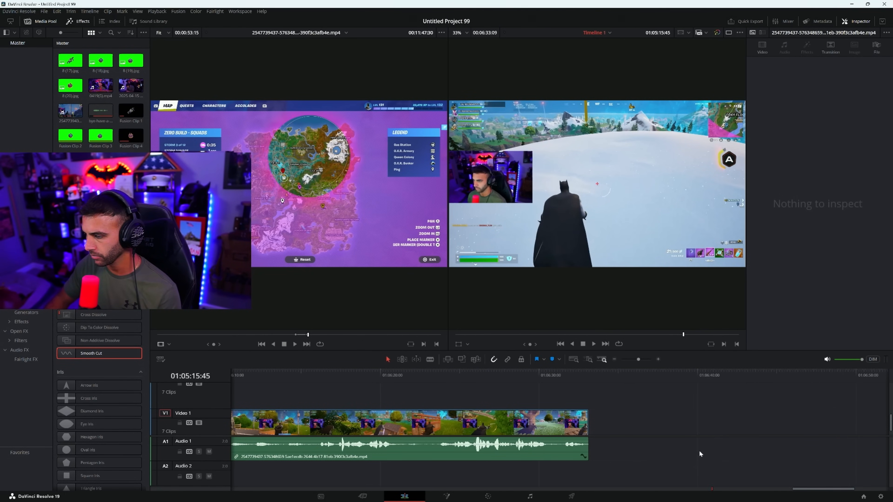
left_click_drag(523, 378, 390, 385)
left_click_drag(794, 490, 768, 491)
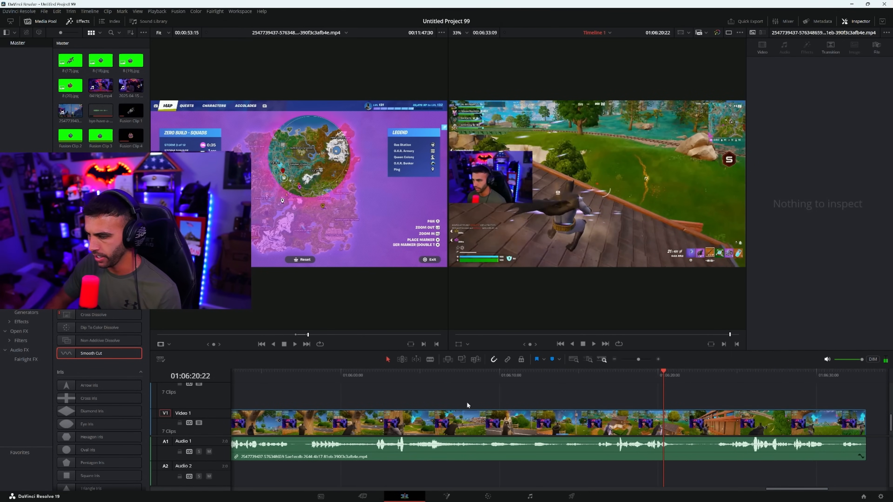
left_click(383, 379)
left_click_drag(383, 379, 647, 414)
scroll(883, 418, "down", 1)
left_click_drag(864, 426, 639, 427)
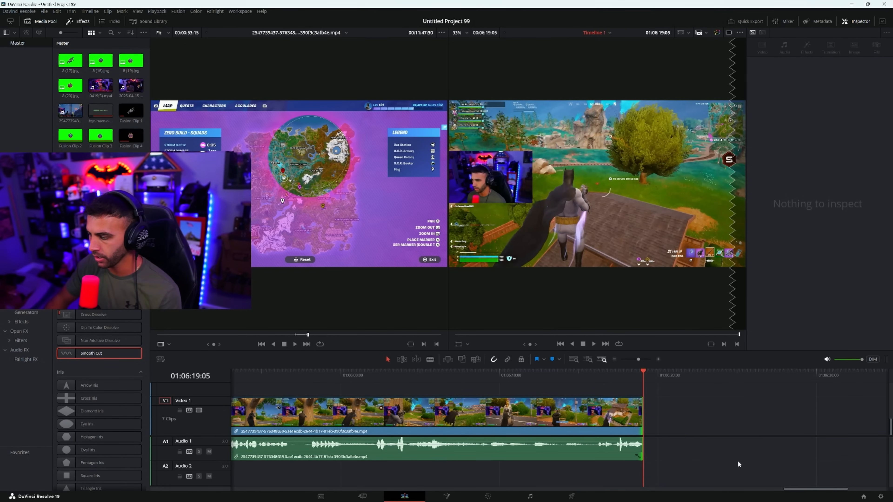
- Scan the source recording at fast speed from 00:11:47:30 and mark a new In point near 00:14:17:11
left_click(389, 286)
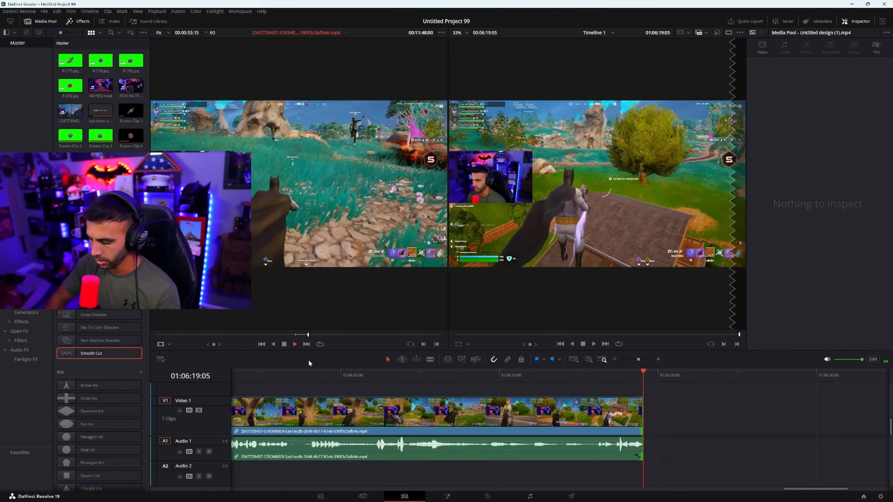
key("l")
key("l")
key("l")
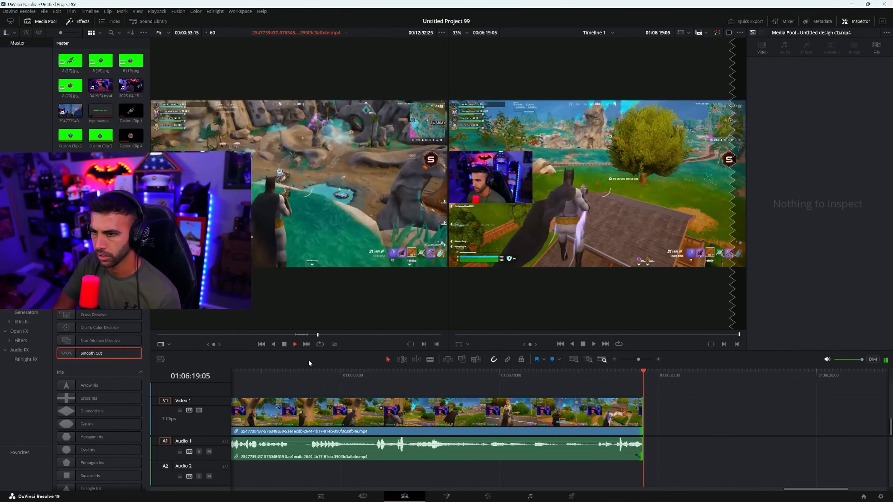
key("j")
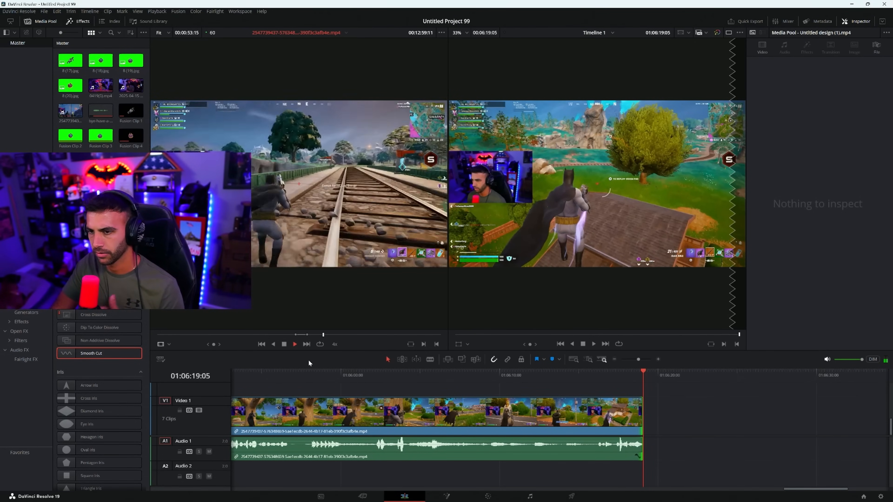
key("k")
key("l")
key("l")
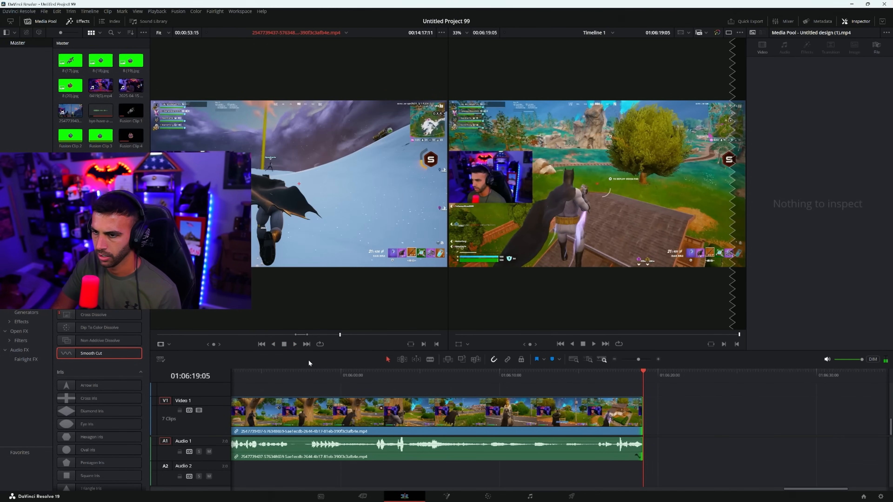
key("space")
key("alt+x")
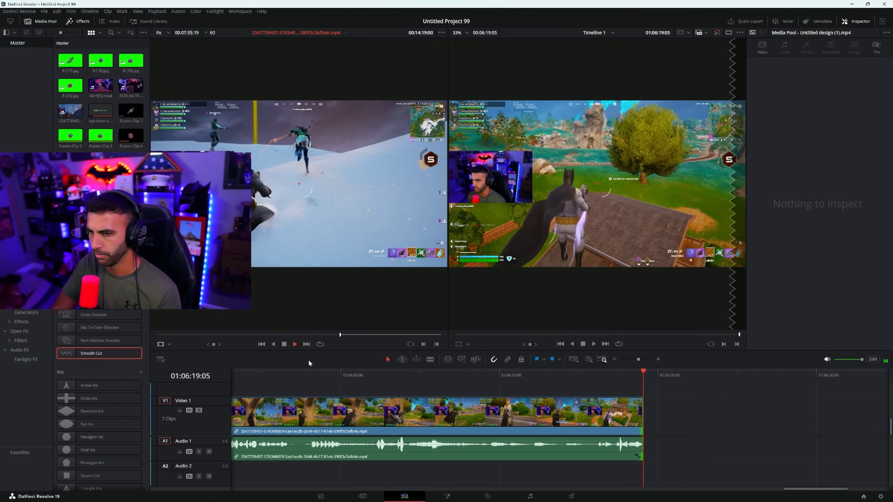
- Finish marking the source section with a duration of 3:06:13 and add it to the timeline at 01:06:19:05
key("l")
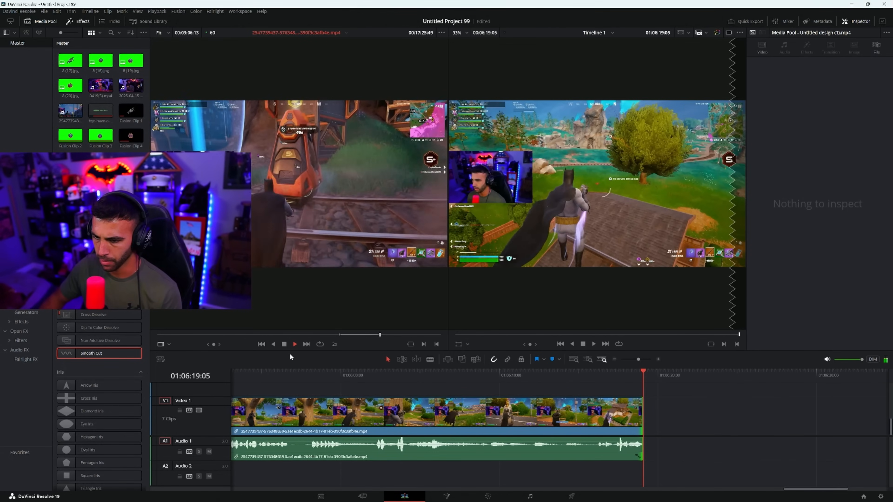
left_click(285, 344)
left_click_drag(285, 322, 657, 443)
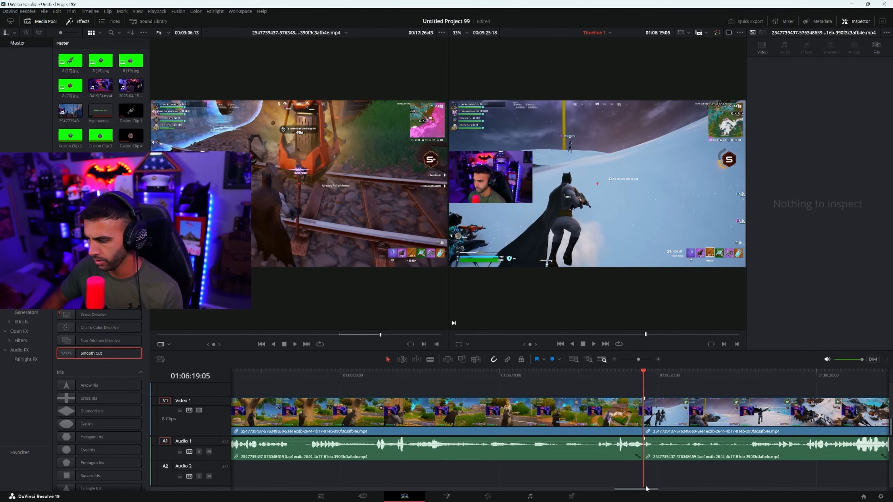
- Add a Smooth Cut transition at the 01:06:19:05 cut and play it back from 01:06:17:35
left_click_drag(646, 488, 668, 488)
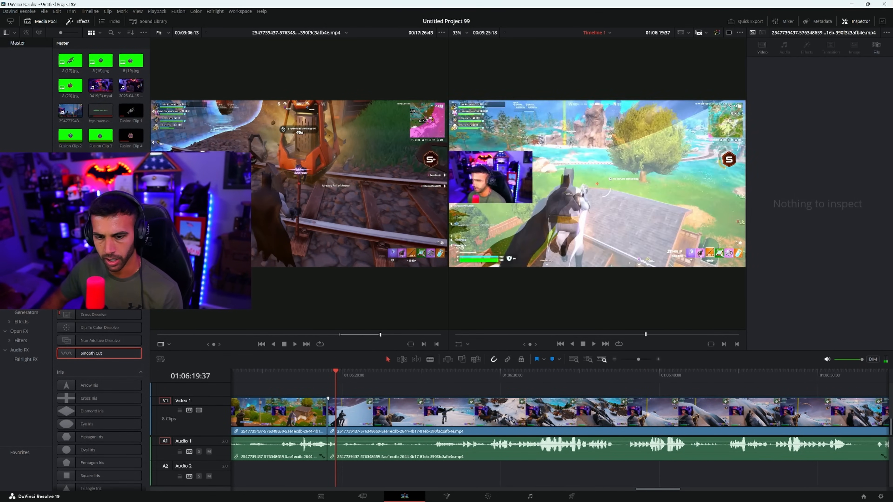
left_click_drag(112, 354, 328, 419)
left_click(319, 374)
left_click(304, 374)
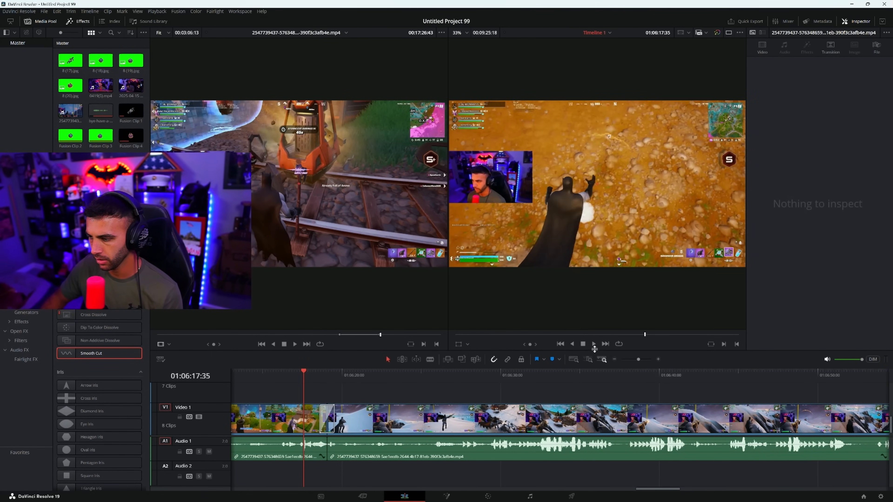
left_click(593, 344)
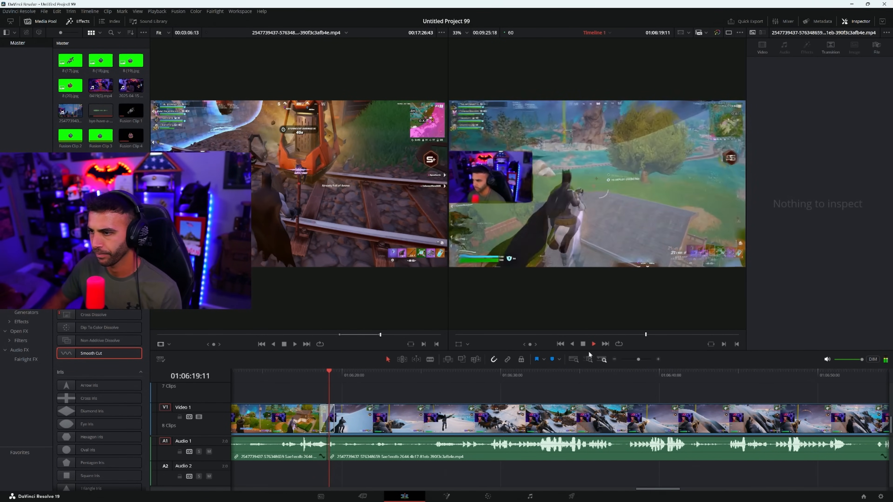
key("space")
- Go to the end of the timeline and check the last gameplay clip at 01:09:24:26
mouse_move(667, 490)
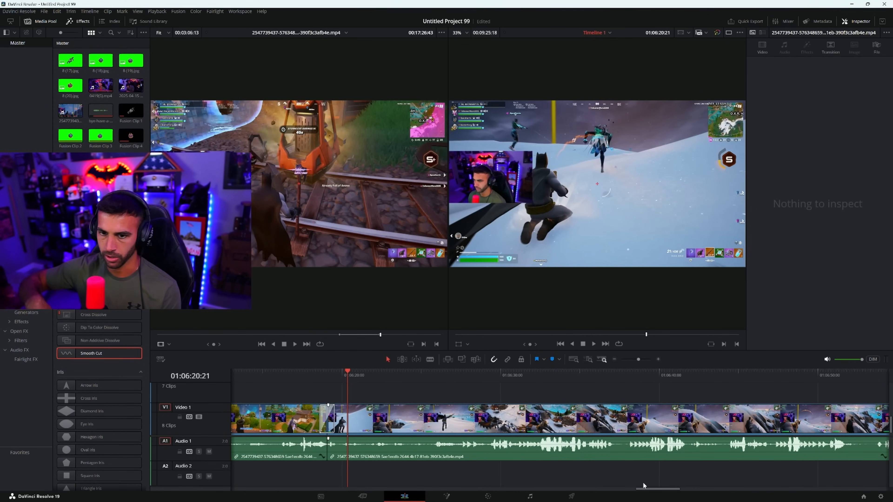
left_click_drag(655, 490, 855, 483)
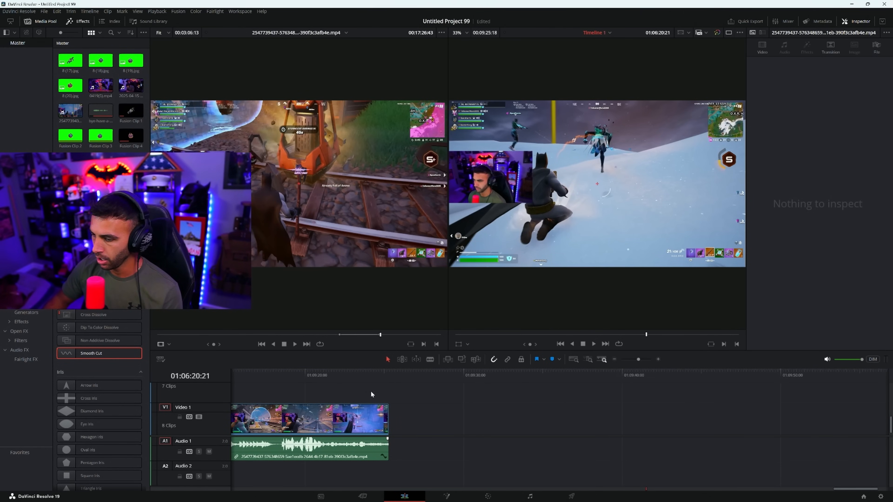
left_click_drag(283, 374, 375, 377)
- Scan the source recording forward at fast speed from 00:17:26:43, rewind, and mark a new In point near 00:17:40
left_click(284, 229)
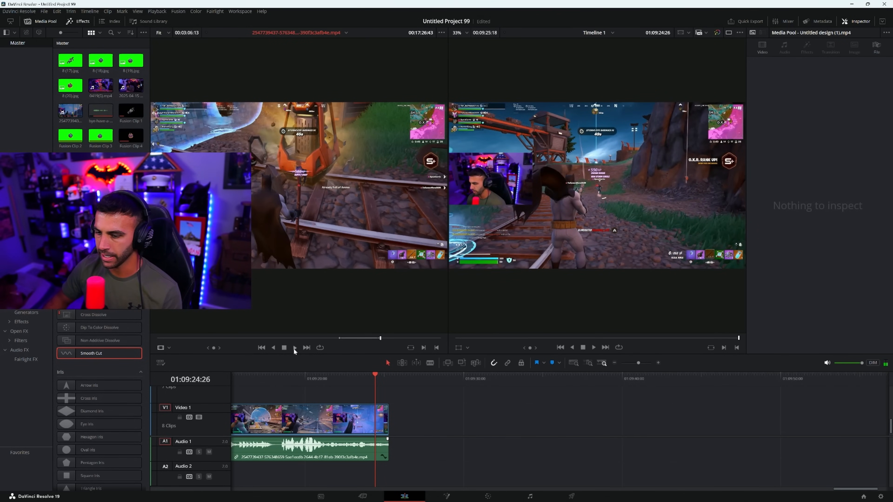
left_click(293, 348)
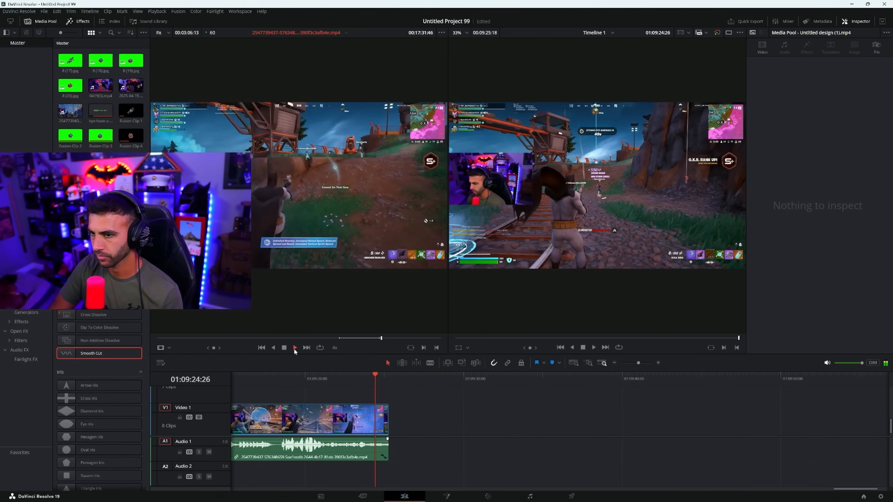
key("l")
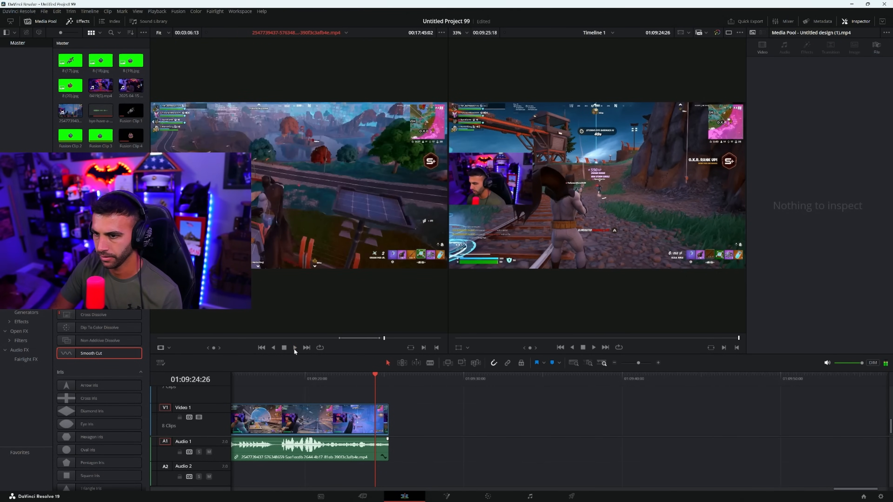
key("j")
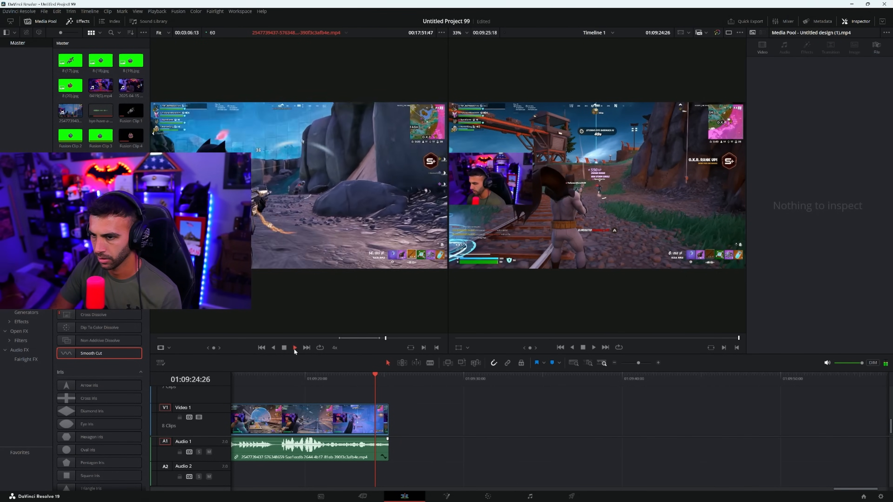
key("j")
key("j")
key("j")
key("j")
key("j")
key("j")
key("j")
key("l")
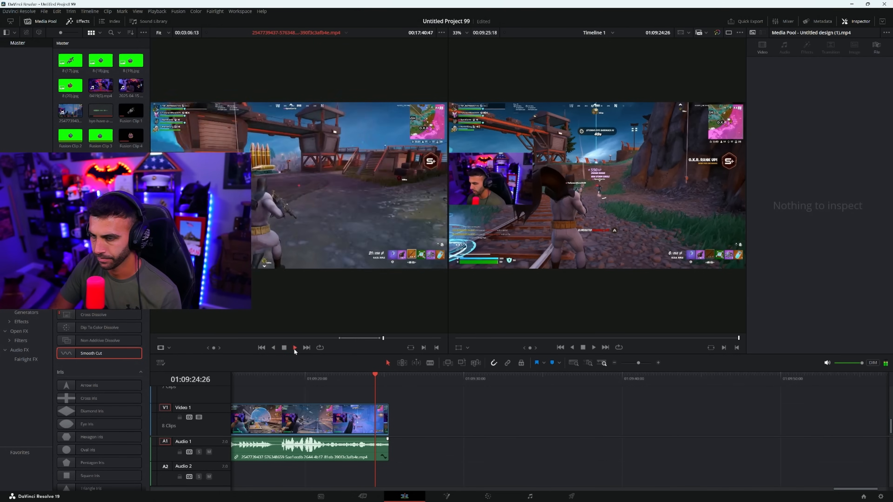
key("j")
key("j")
key("j")
key("j")
key("j")
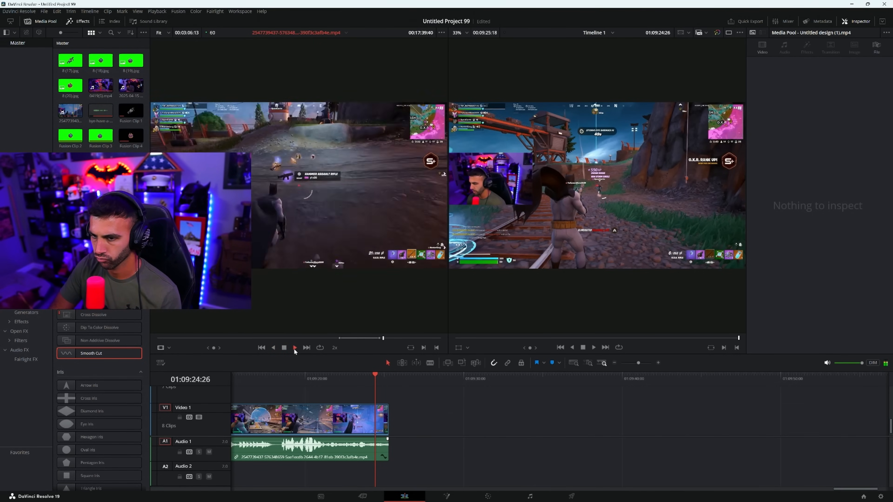
key("l")
key("l")
key("l")
key("l")
key("l")
key("k")
key("l")
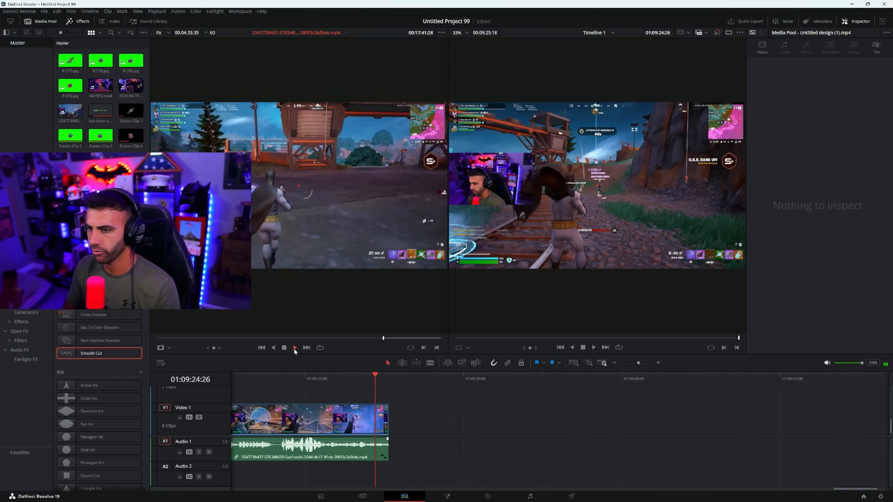
- Append a source section with a duration of 3:50:40 after the last timeline clip and join them with a Smooth Cut transition
key("l")
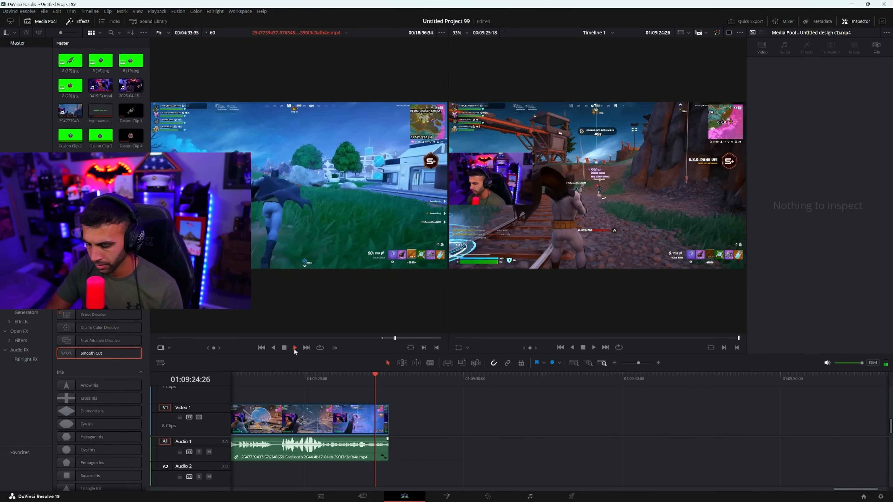
key("l")
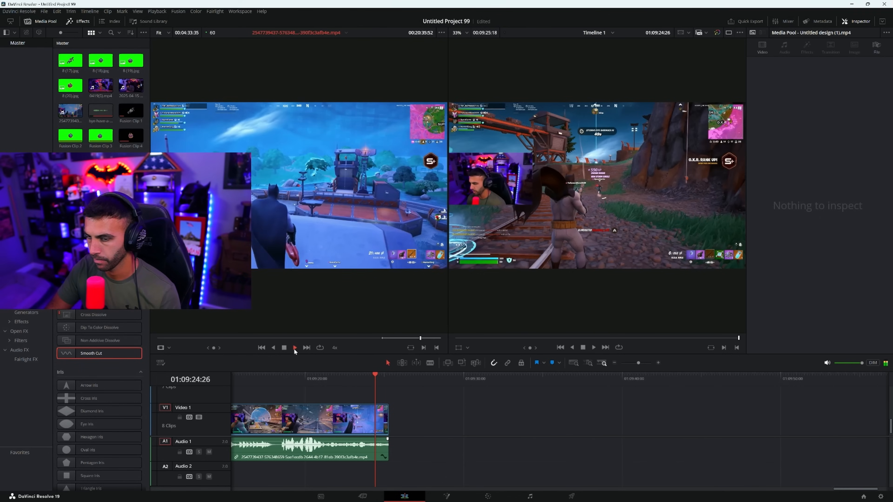
key("l")
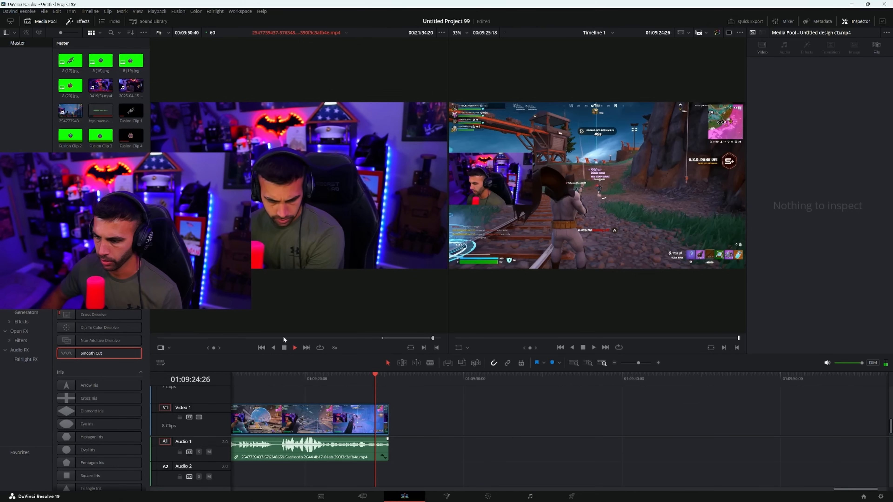
left_click_drag(319, 239, 407, 444)
left_click_drag(93, 352, 388, 418)
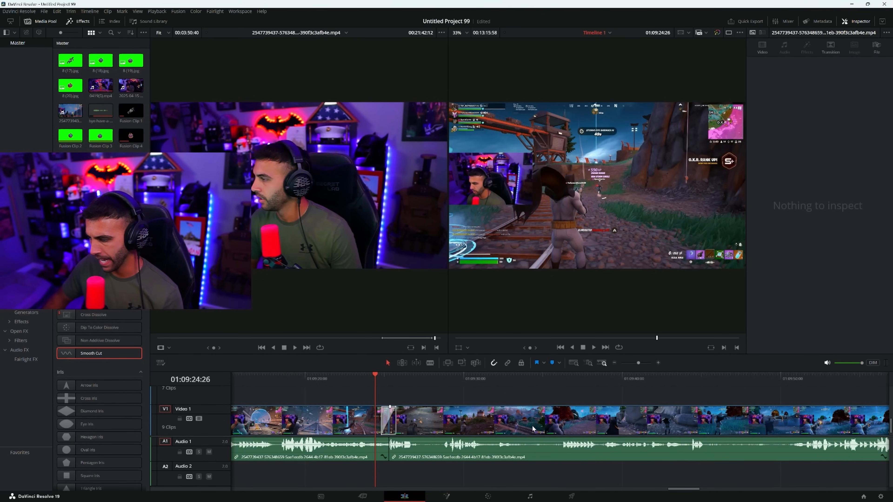
- Split the newly added gameplay clip at 01:09:43:38
left_click_drag(395, 387, 680, 377)
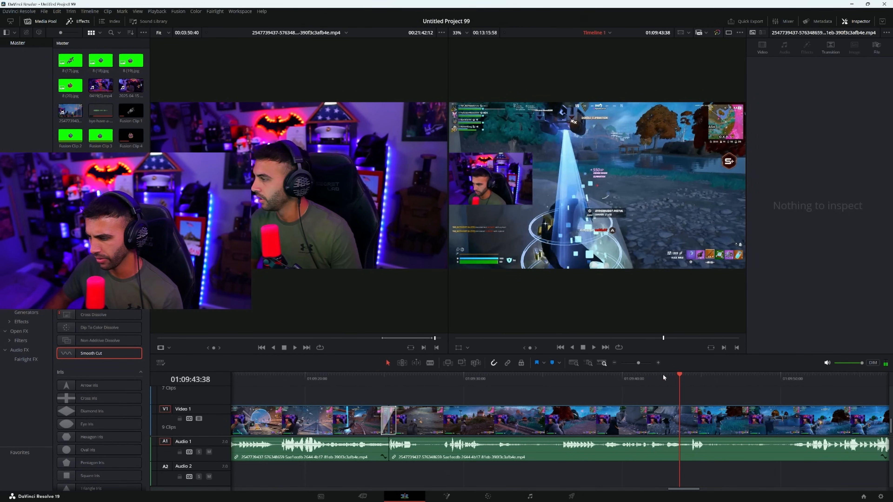
left_click(430, 363)
left_click(680, 422)
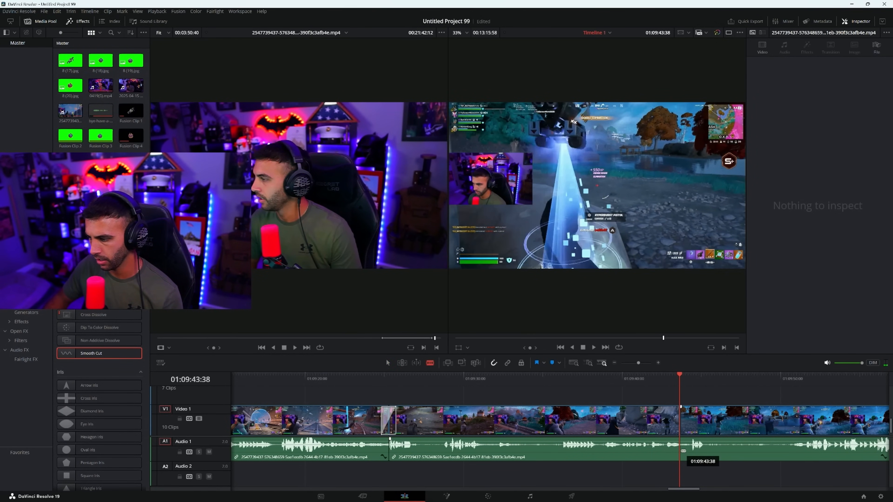
- Scrub on through the gameplay and split the clip again at 01:10:16:09
left_click_drag(681, 488, 691, 487)
left_click_drag(524, 379, 732, 398)
left_click(614, 362)
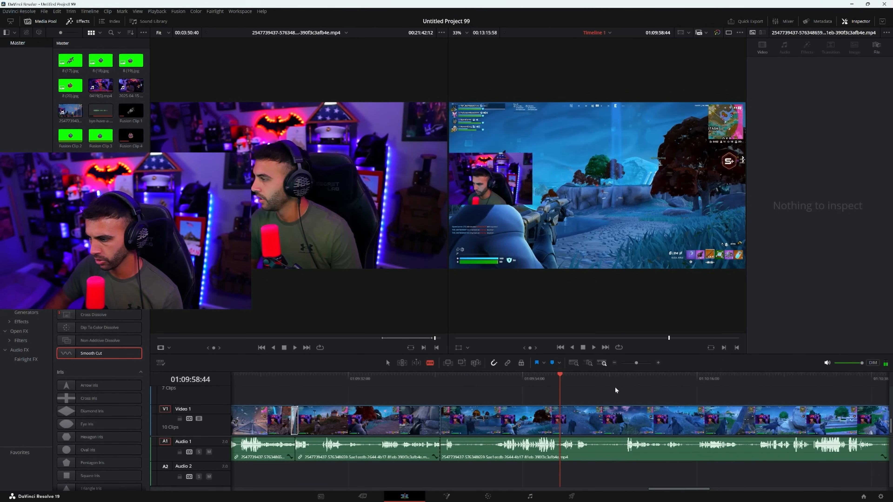
left_click(635, 384)
left_click_drag(635, 385, 700, 424)
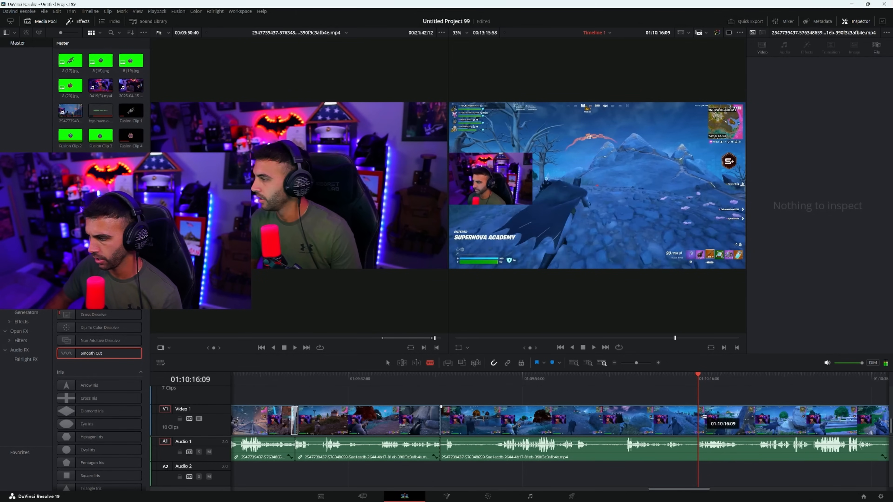
left_click(700, 424)
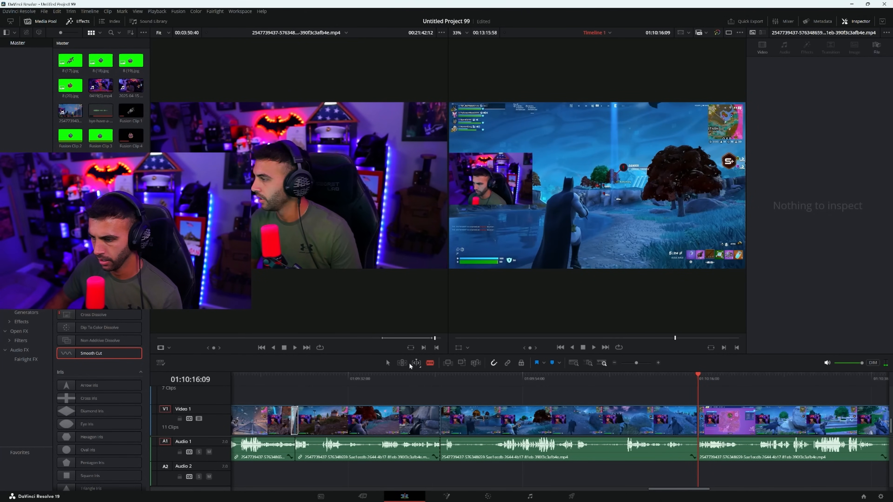
- Cut out the section between 01:09:43:38 and 01:10:16:09, close the gap, and play the join from 01:09:42:02
right_click(571, 426)
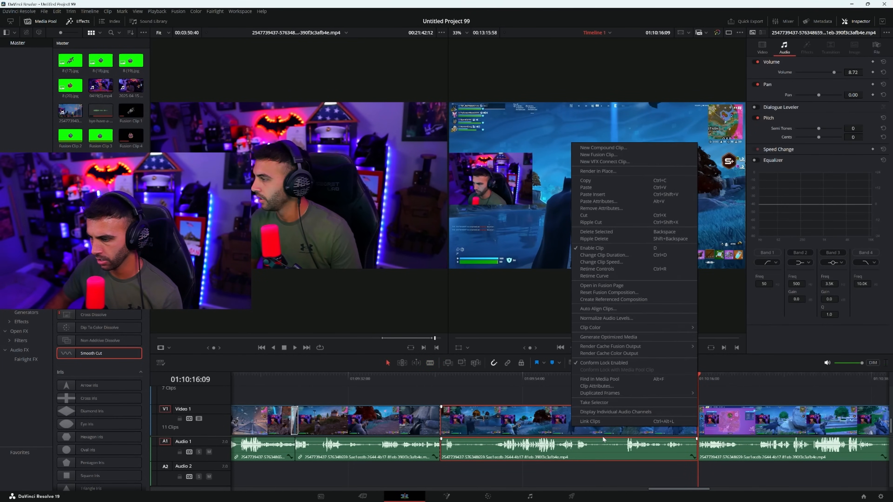
left_click(597, 215)
left_click_drag(740, 422, 483, 426)
left_click(427, 379)
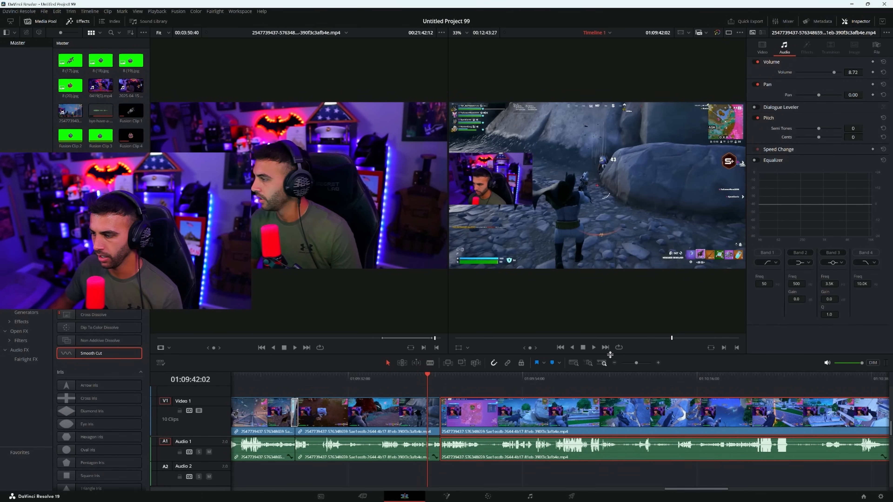
left_click(593, 347)
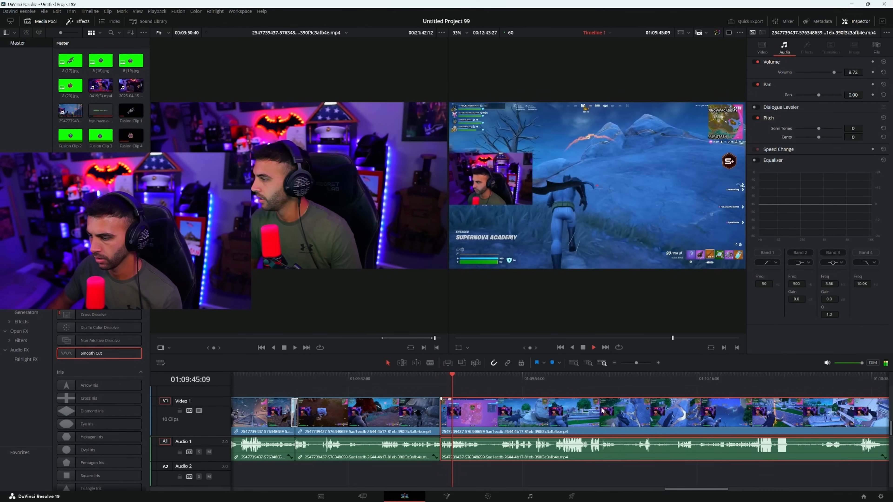
- Find the end of the action in the last gameplay clip and split it at 01:10:27:38
left_click_drag(683, 489, 699, 489)
left_click_drag(423, 378, 635, 374)
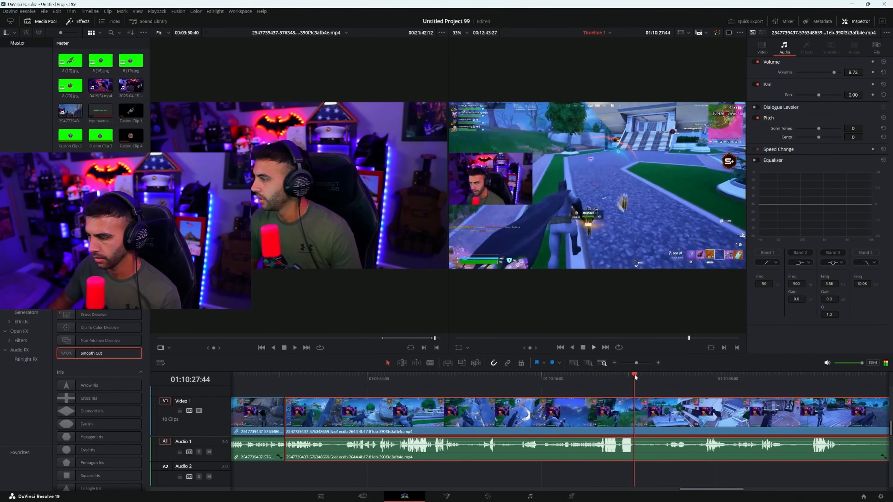
key("space")
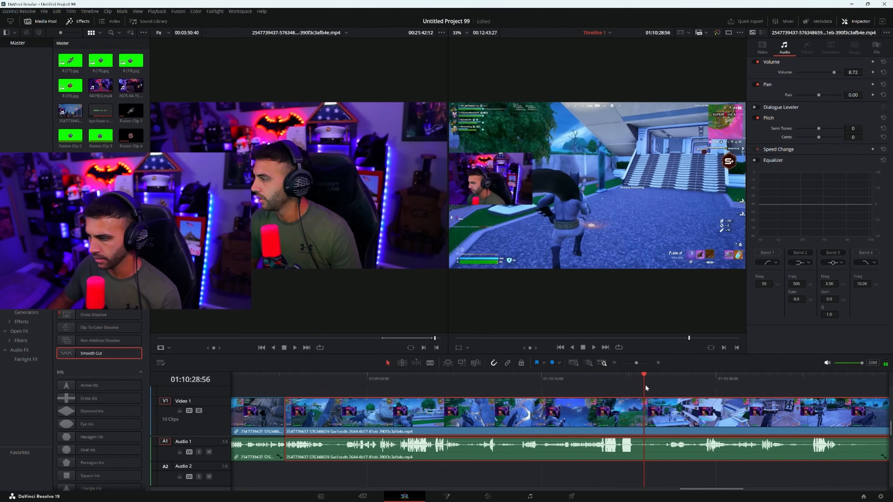
left_click_drag(638, 378, 633, 377)
left_click(430, 362)
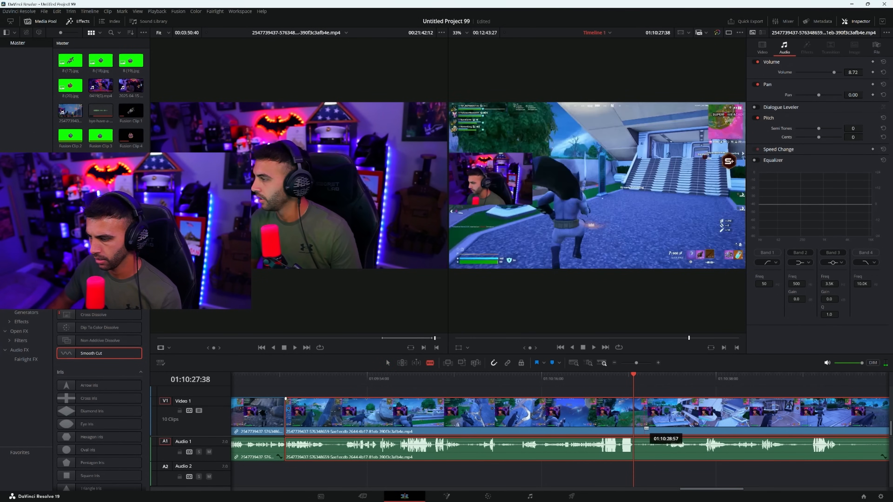
left_click(634, 425)
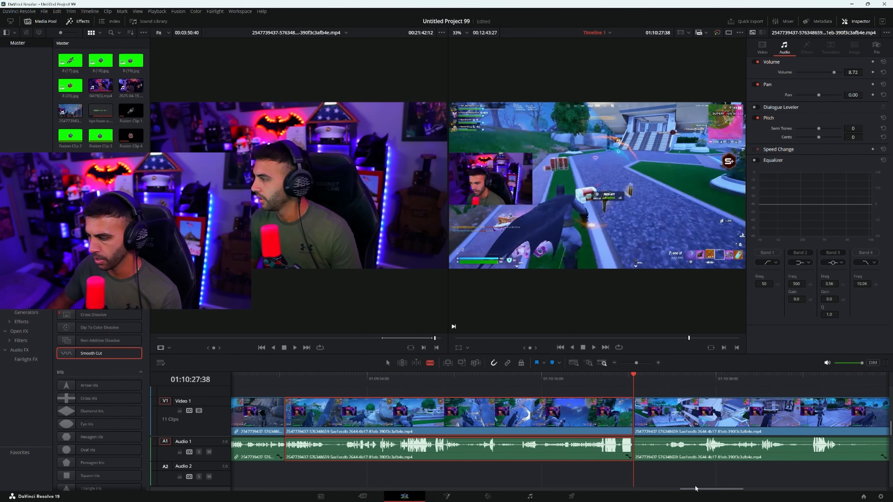
- Scrub ahead through the remaining gameplay and split the last clip at 01:12:03:15
scroll(491, 389, "right", 10)
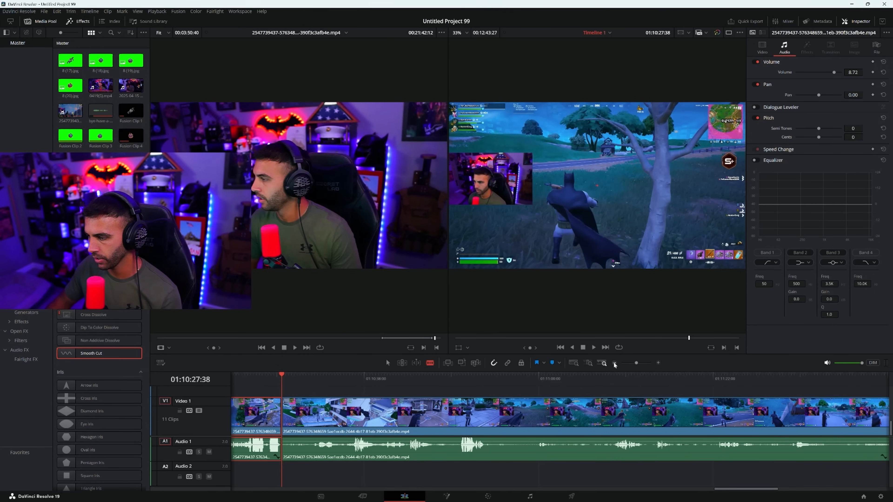
left_click(603, 362)
left_click_drag(644, 379, 735, 398)
left_click_drag(727, 401, 843, 407)
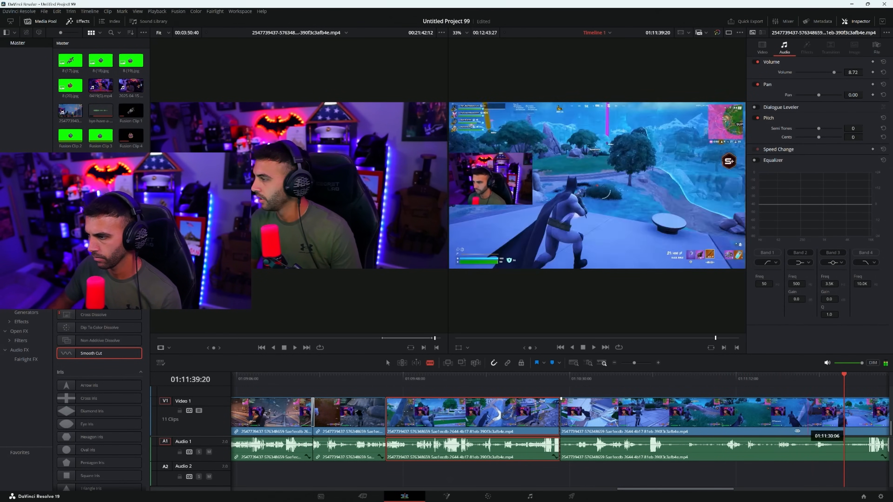
left_click_drag(699, 488, 731, 489)
left_click_drag(670, 388, 770, 408)
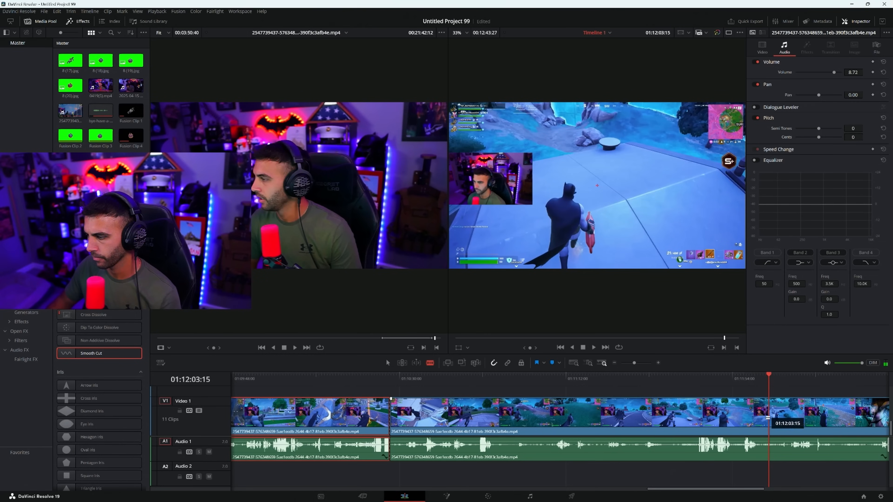
left_click(769, 426)
left_click(770, 451)
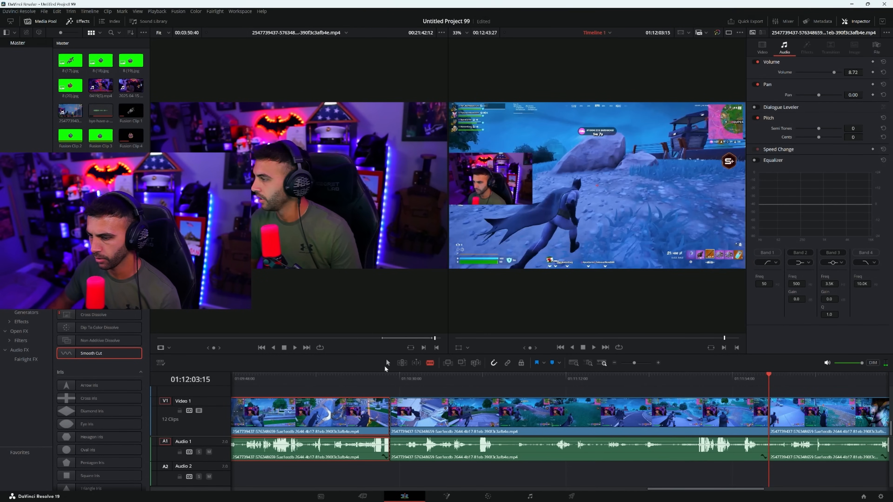
- Cut out the section between 01:10:27:38 and 01:12:03:15 and move the final clip back to close the gap
right_click(512, 422)
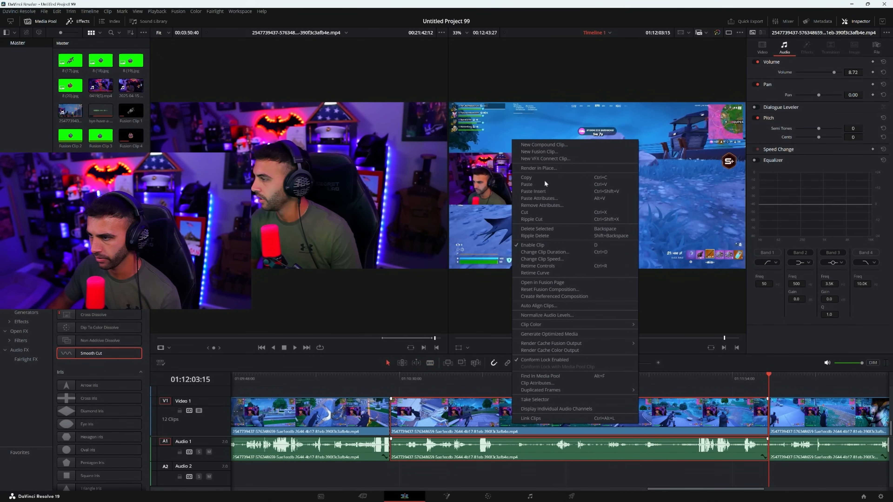
left_click(538, 212)
left_click_drag(806, 411, 427, 412)
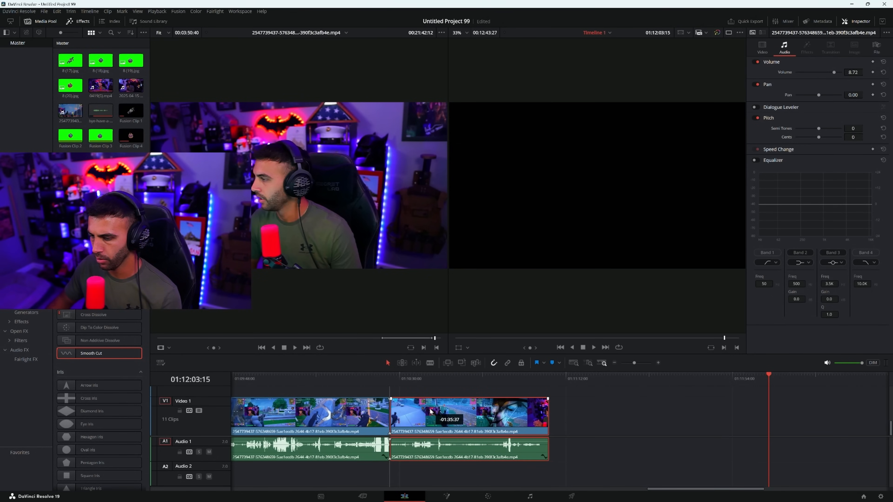
- Play across the new join and spot-check the final clip up to 01:11:02:13
left_click_drag(245, 380, 390, 425)
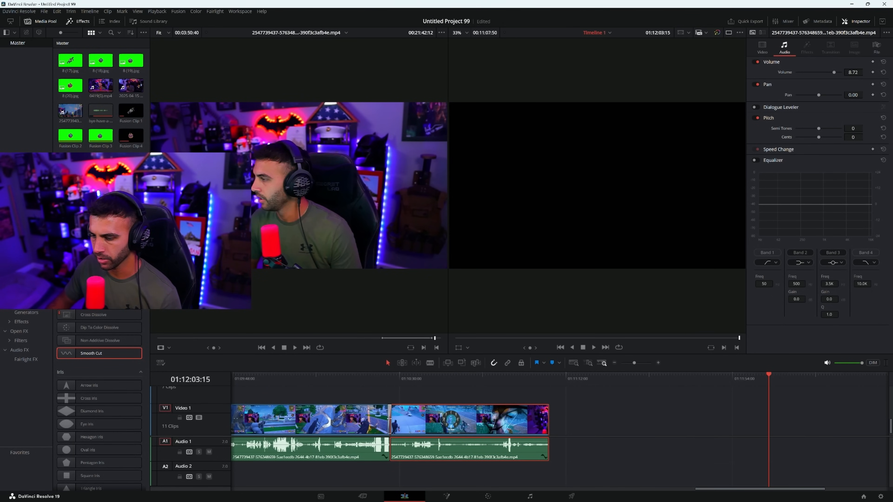
left_click(388, 381)
left_click(593, 347)
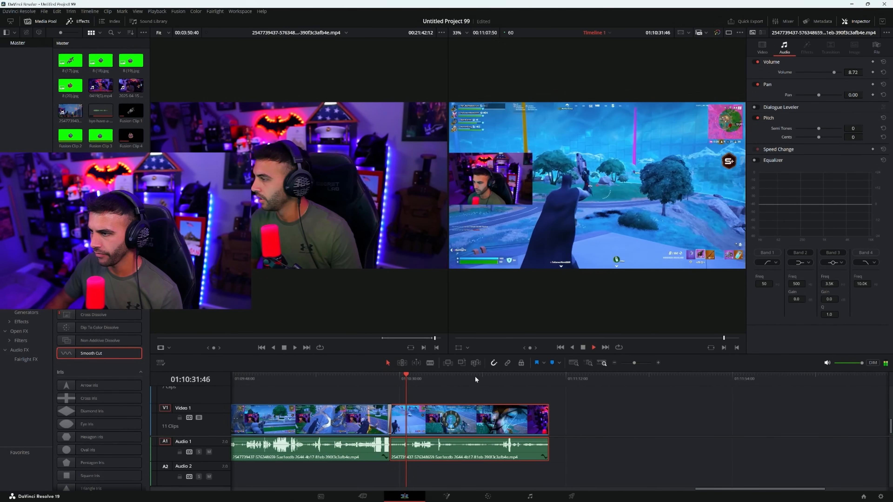
left_click(429, 378)
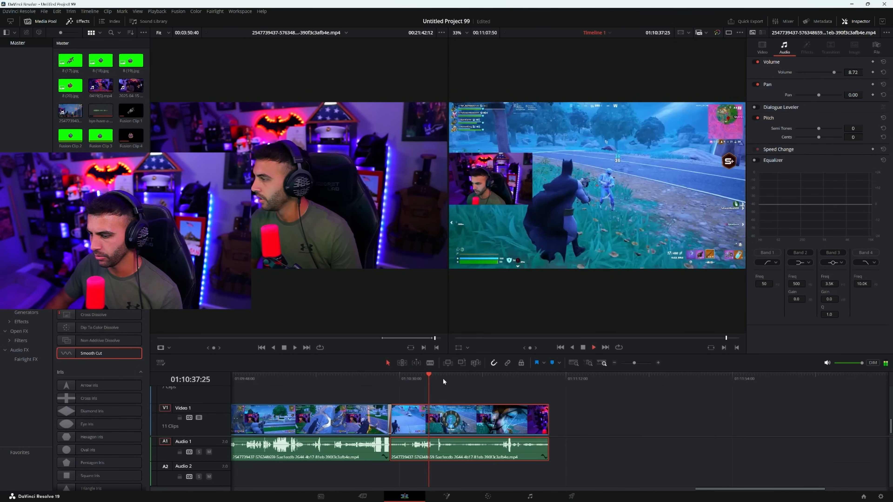
left_click(507, 377)
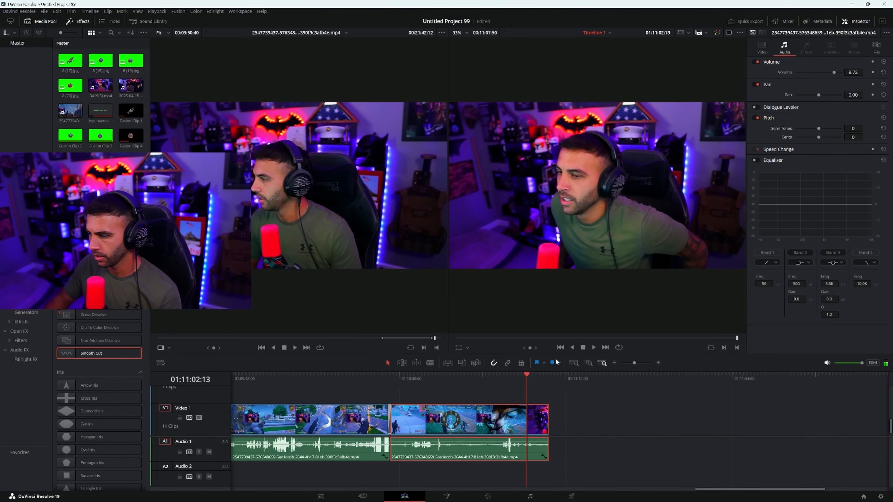
- Find the Victory Royale moment in the final gameplay clip and trim the clip's end to 01:10:58:31
left_click(505, 376)
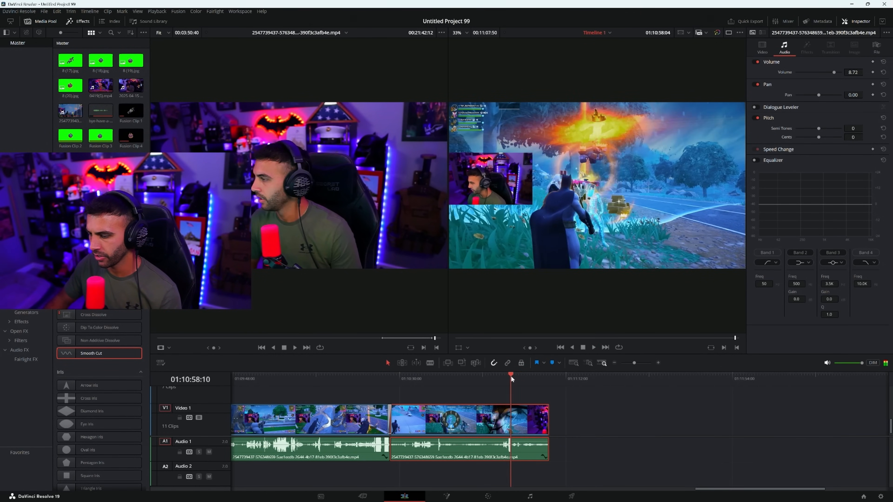
left_click(509, 377)
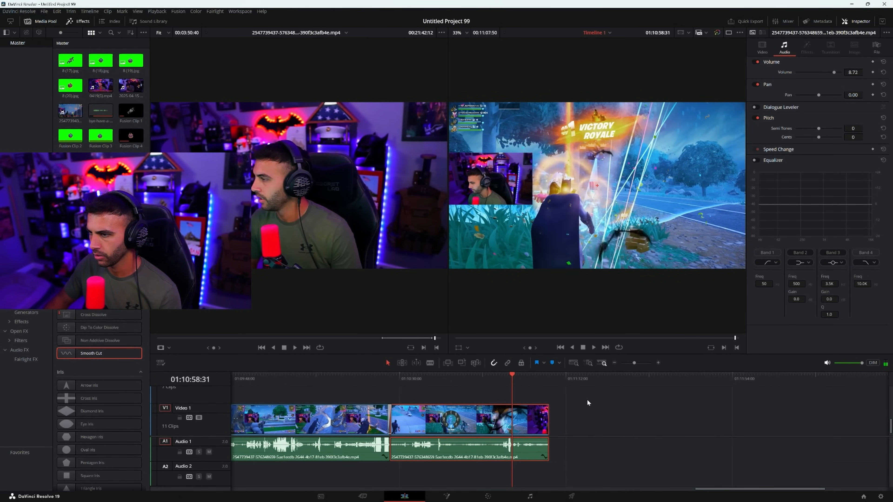
left_click_drag(583, 394, 541, 455)
key("shift+]")
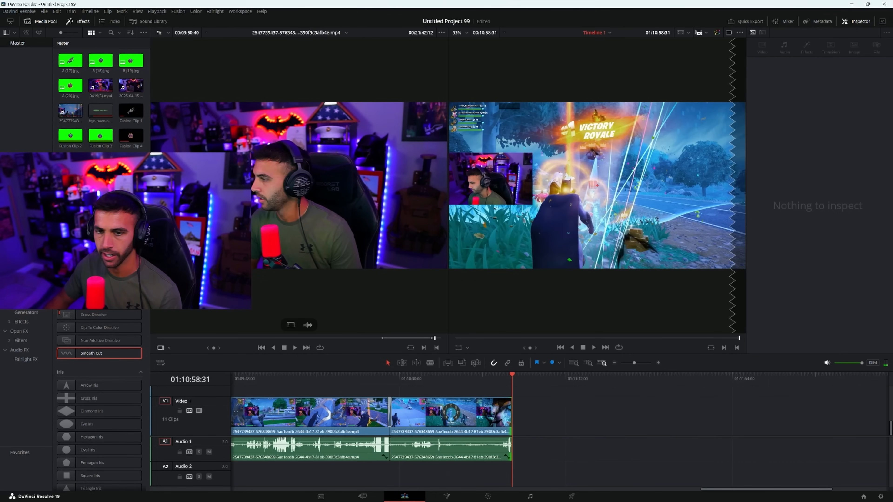
- Add youtube ending.mp4 directly after the final gameplay clip and cut away its audio, leaving only the video
left_click_drag(70, 160, 513, 410)
left_click(536, 395)
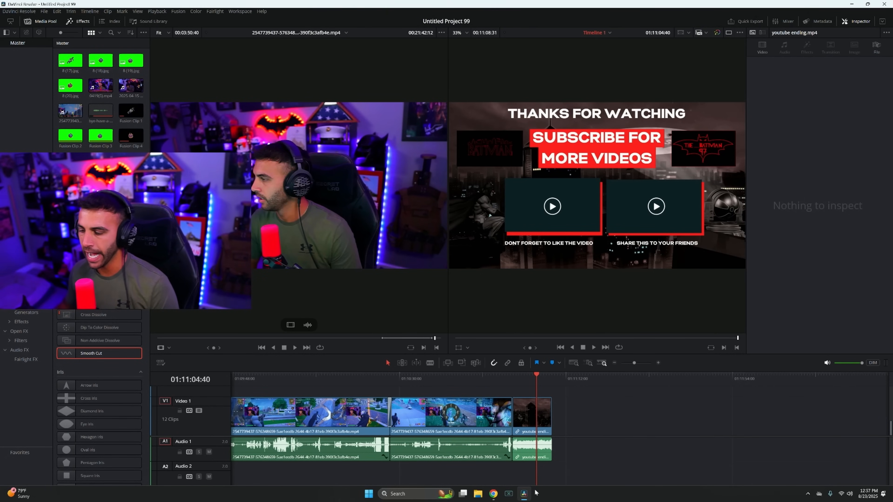
right_click(537, 446)
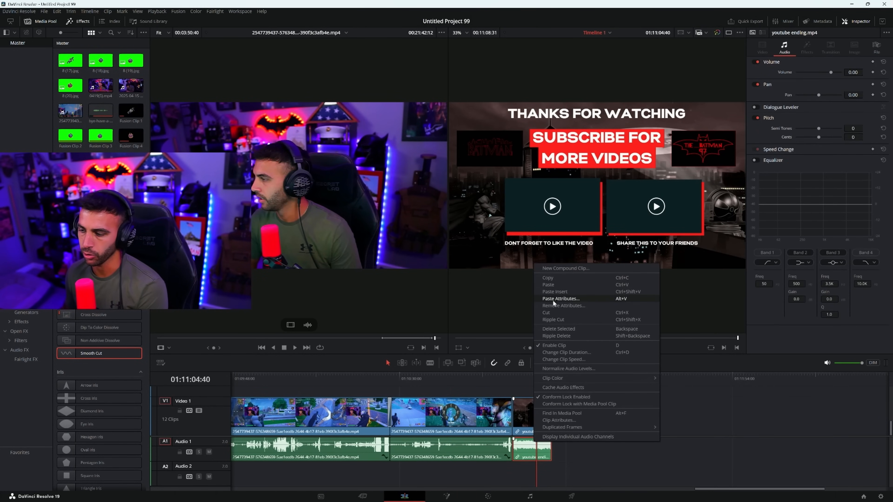
left_click(556, 310)
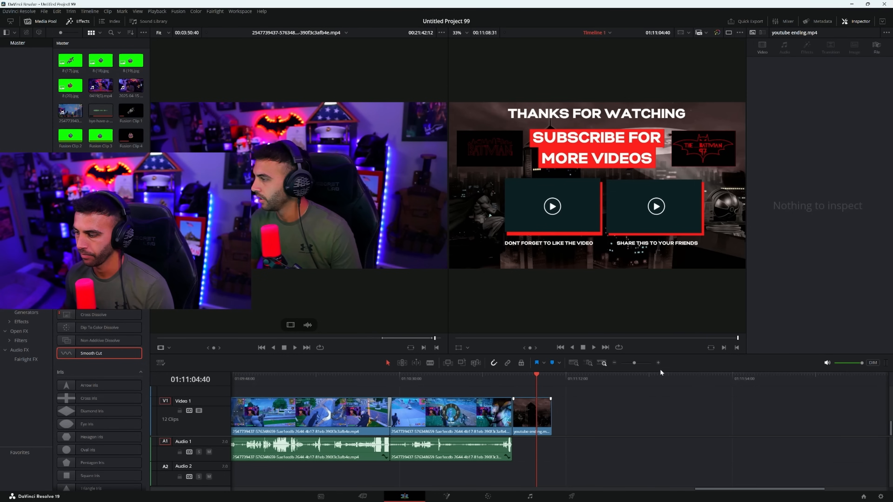
- Add a short fade-out to the end of the final gameplay clip's video and audio
left_click(658, 362)
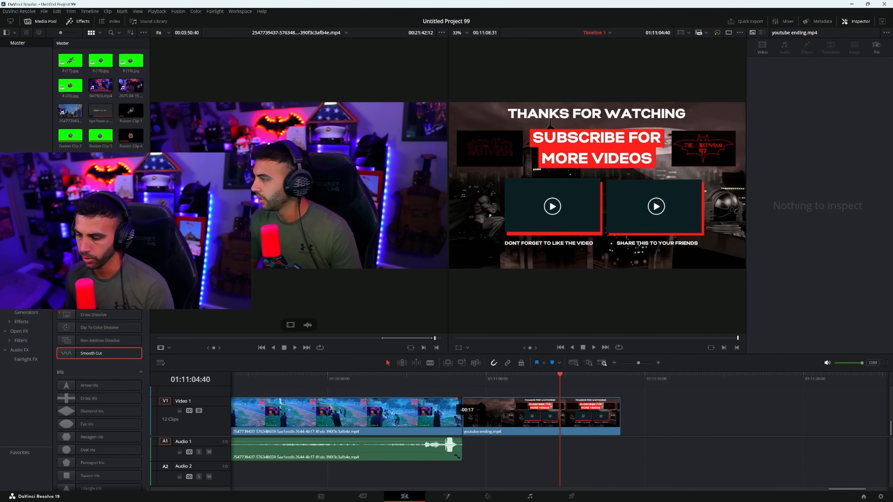
left_click_drag(455, 399, 444, 400)
left_click_drag(461, 439, 451, 439)
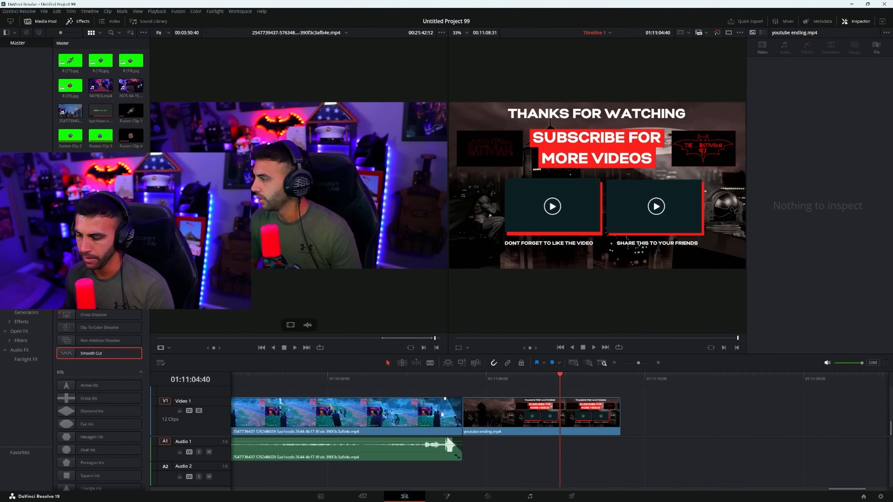
- Add a very short fade-in to the start of the youtube ending clip and play across the join from 01:10:56:19
left_click(427, 386)
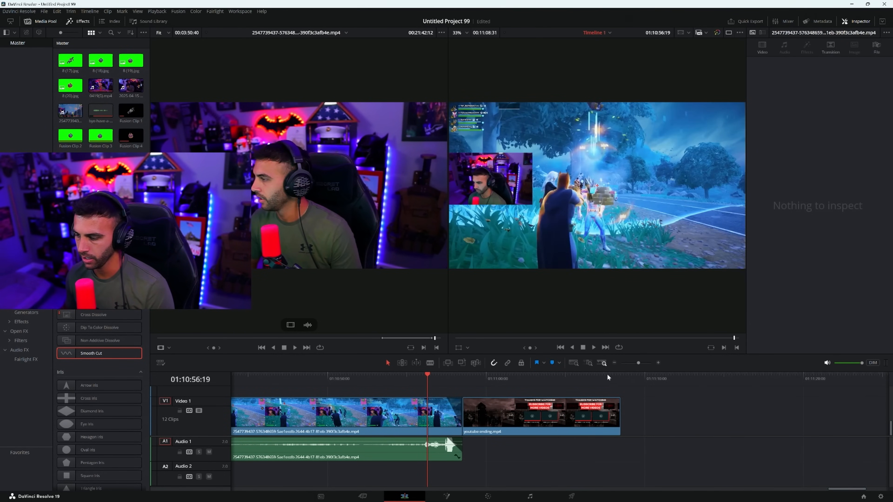
left_click(462, 400)
left_click_drag(468, 399, 467, 399)
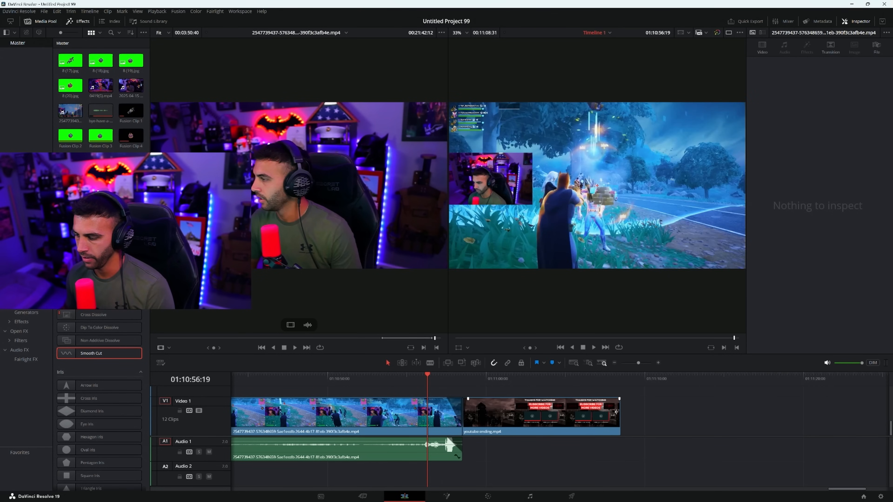
left_click(596, 347)
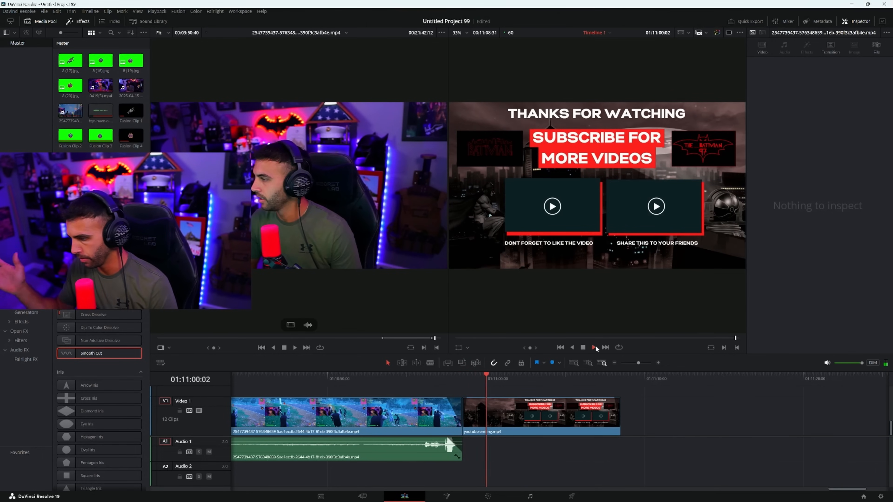
key("space")
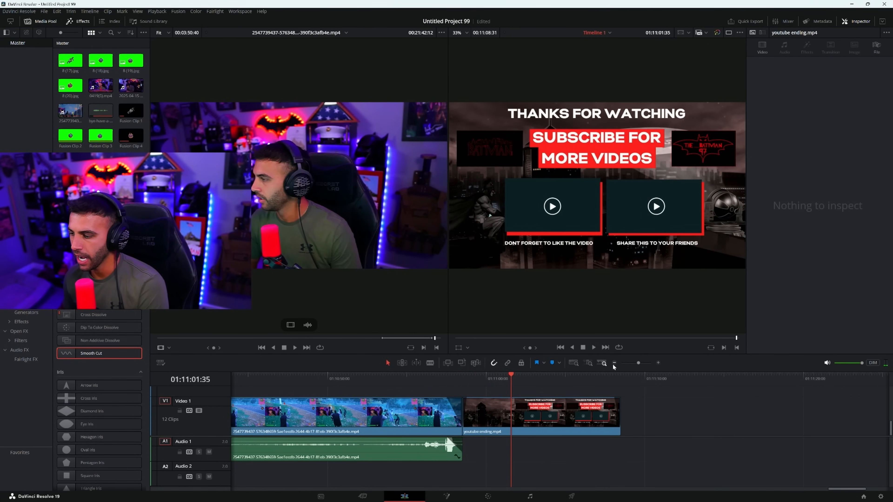
left_click(613, 363)
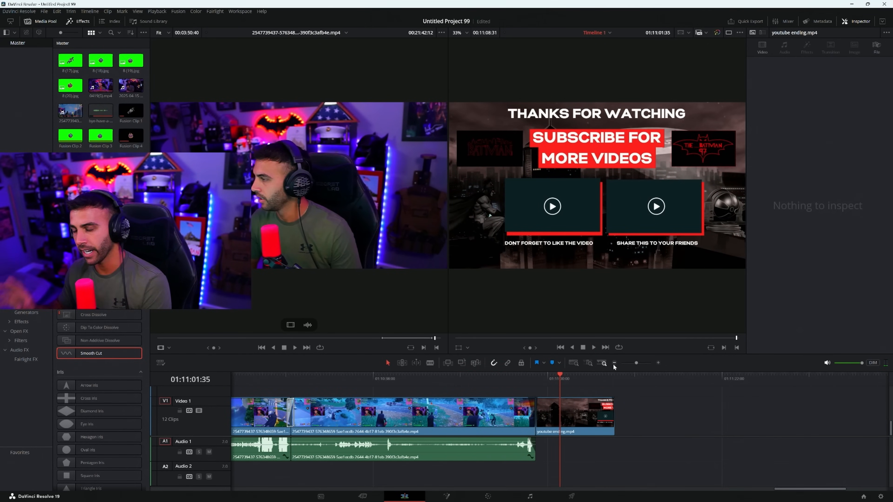
left_click(625, 379)
left_click(130, 85)
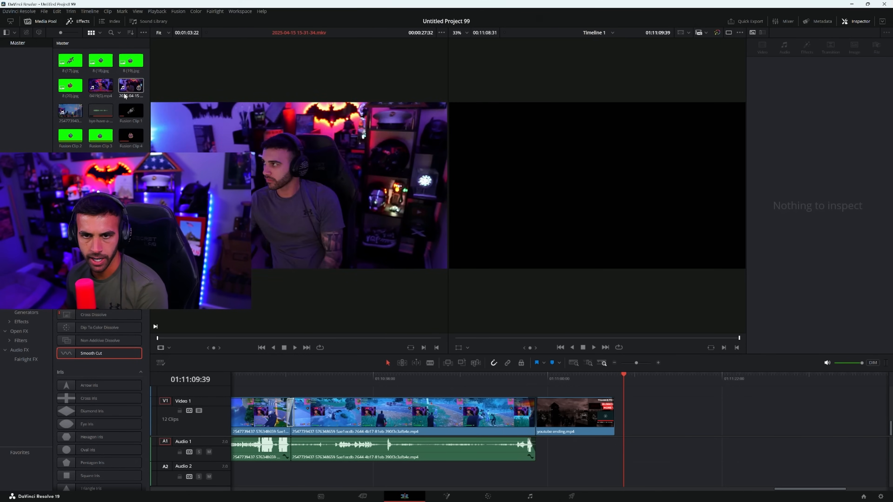
left_click_drag(130, 85, 682, 415)
left_click(682, 416)
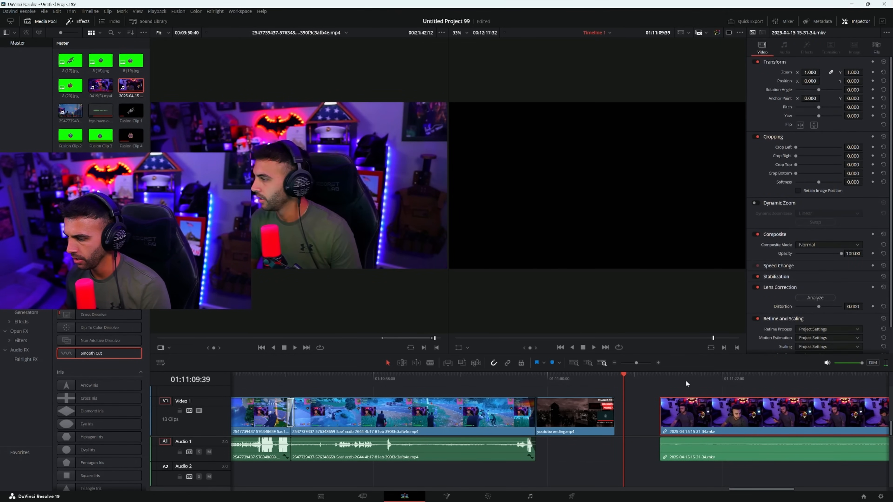
right_click(682, 416)
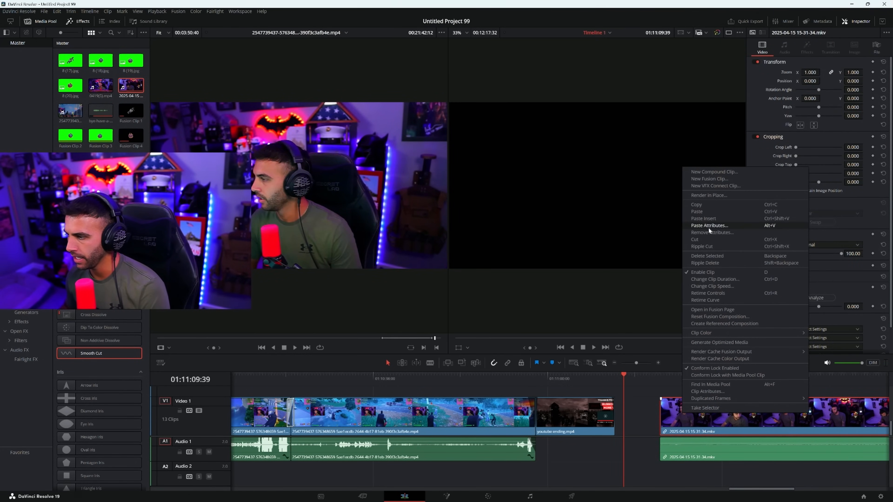
left_click(708, 241)
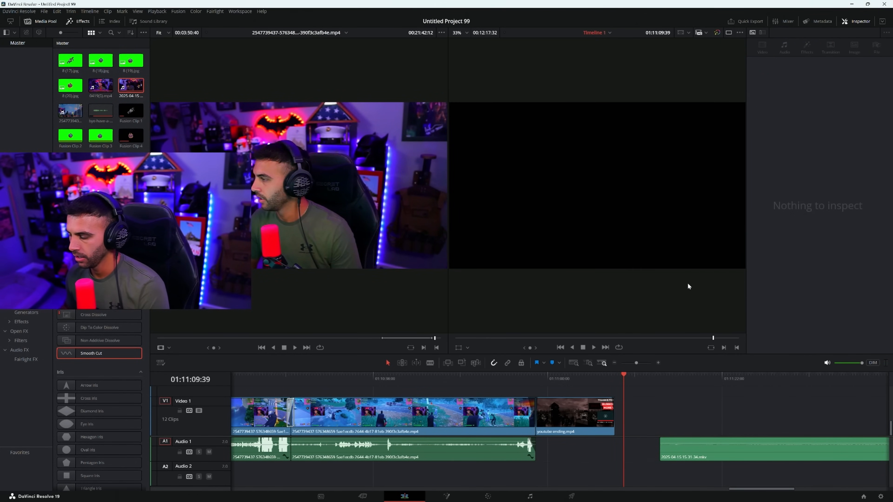
- Raise the music clip's volume to 29.65 dB, then trim its start to 01:11:21:13 and listen to the beginning
left_click(670, 445)
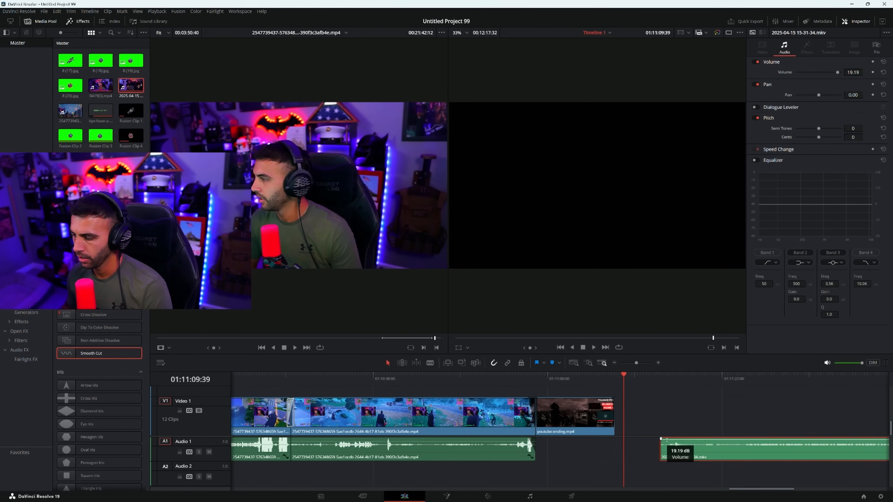
scroll(723, 487, "right", 5)
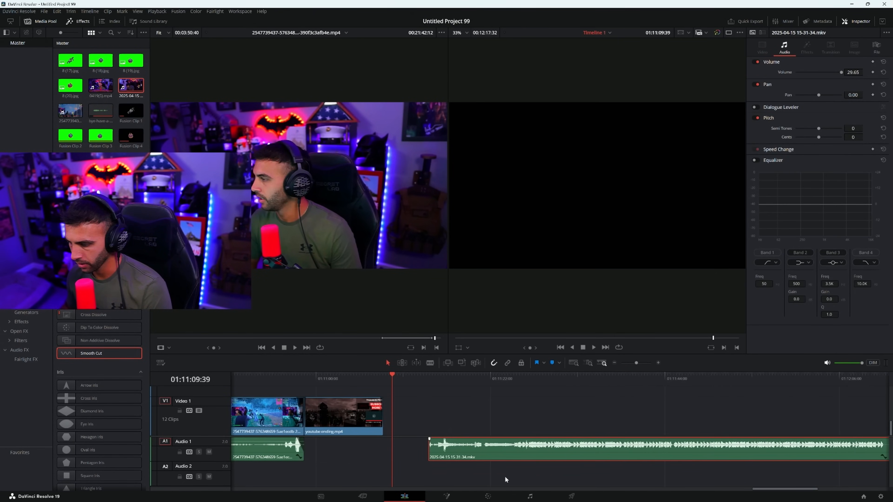
left_click(488, 383)
left_click_drag(490, 384, 485, 384)
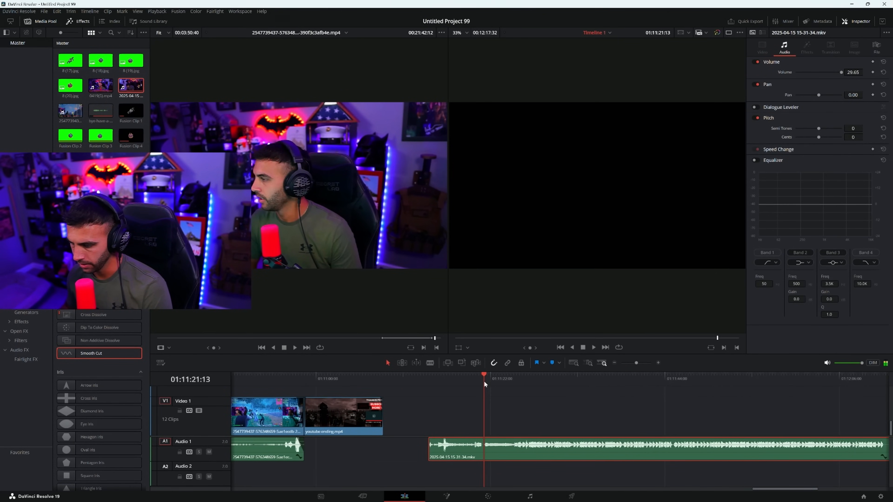
left_click_drag(429, 453, 484, 453)
left_click(593, 347)
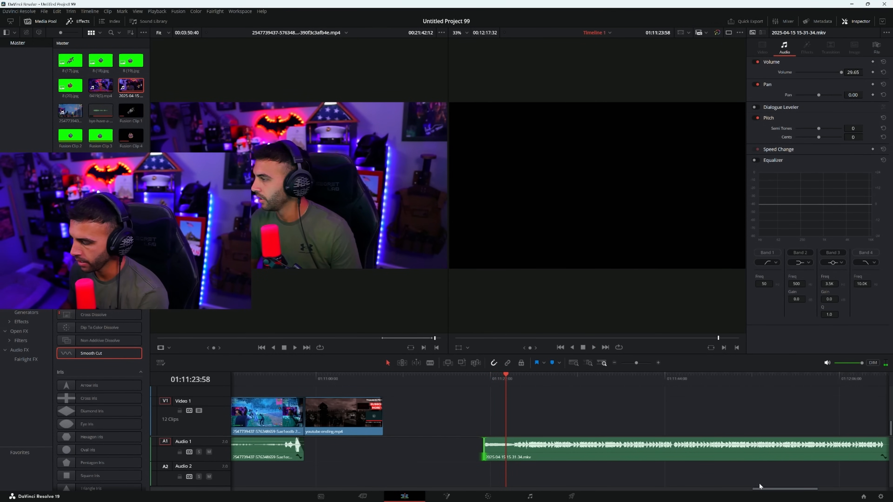
- Trim the quiet tail off the end of the music clip and set its volume to 3.49 dB after a listen
scroll(743, 465, "right", 5)
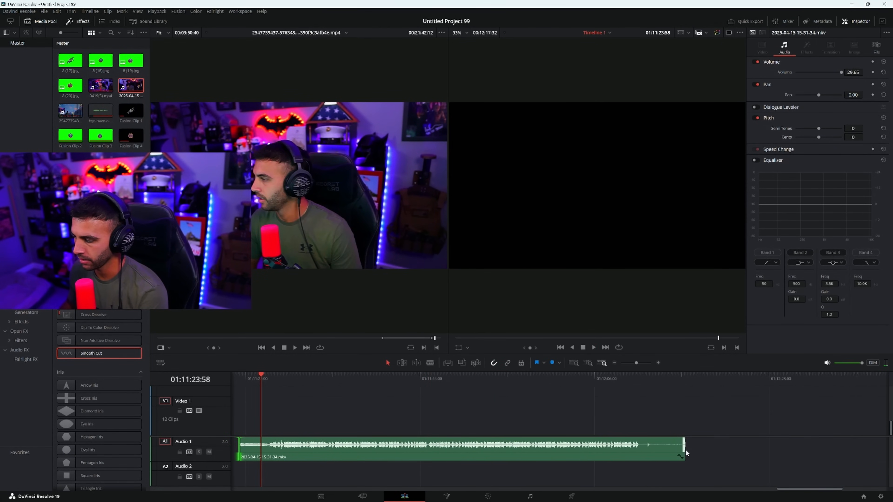
left_click_drag(686, 453, 639, 456)
left_click(560, 375)
left_click(592, 348)
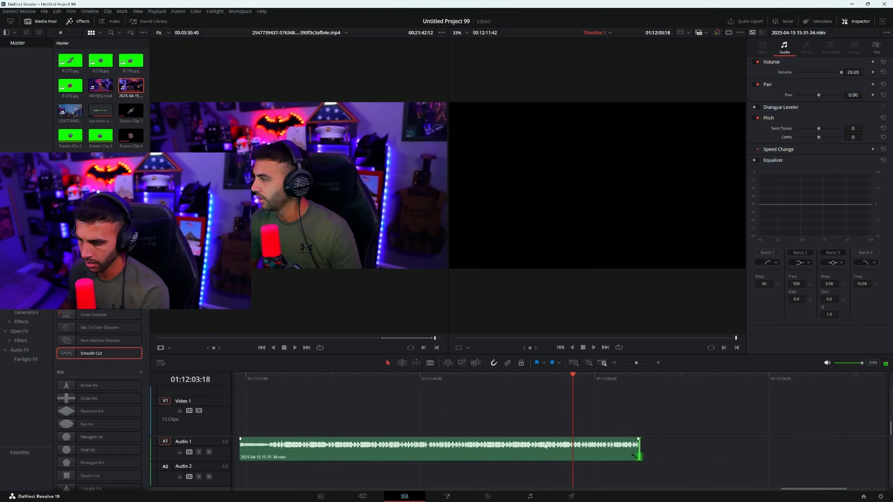
left_click_drag(542, 437, 550, 442)
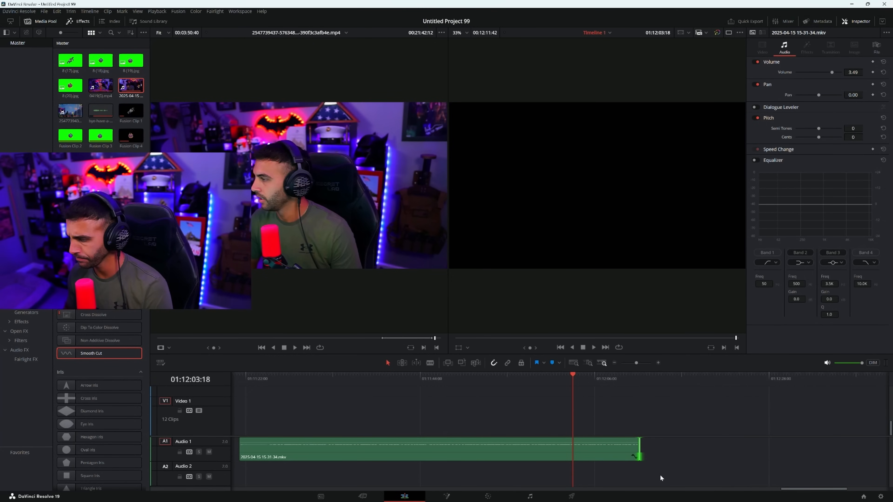
left_click(614, 362)
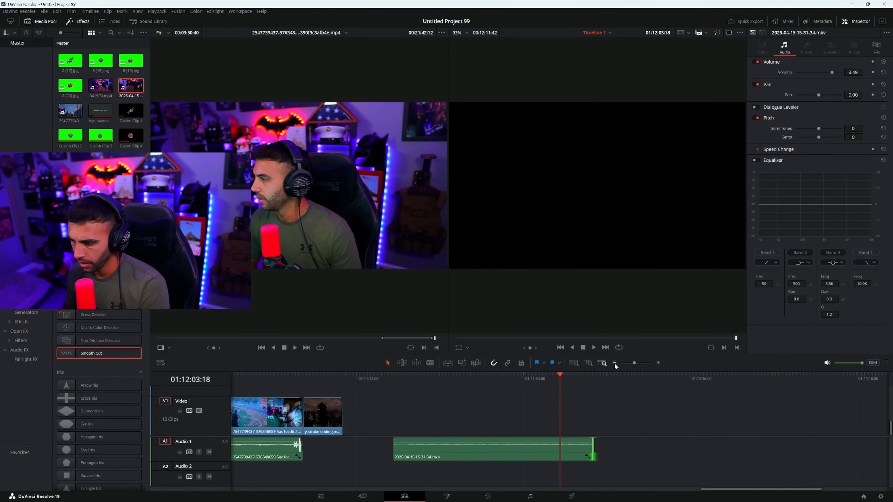
right_click(464, 460)
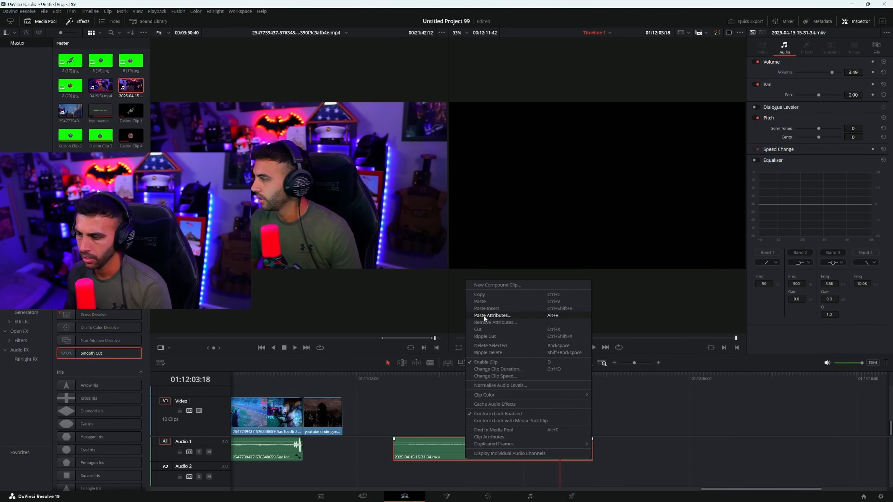
left_click(483, 295)
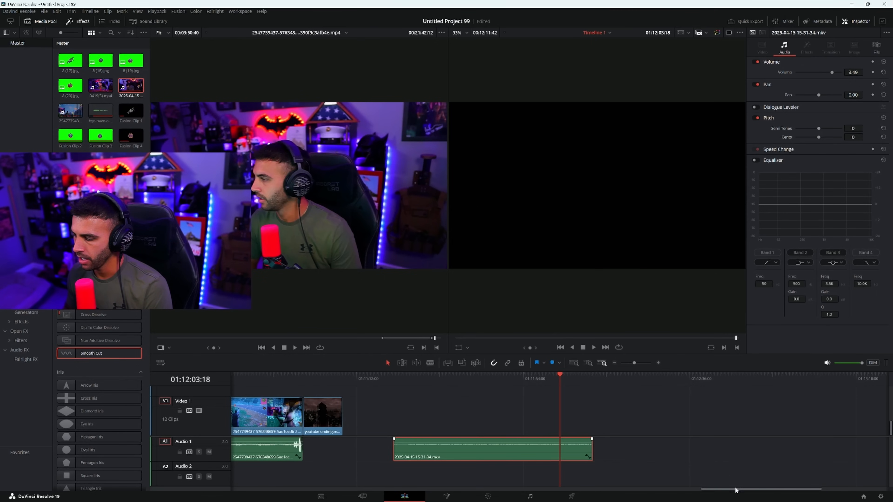
- Move the music clip back to Audio 4, starting under the first gameplay clip right after the 0419(5).mp4 intro
left_click(615, 363)
left_click_drag(521, 452, 527, 488)
left_click_drag(590, 489, 505, 489)
left_click_drag(759, 479, 298, 482)
left_click_drag(508, 488, 381, 484)
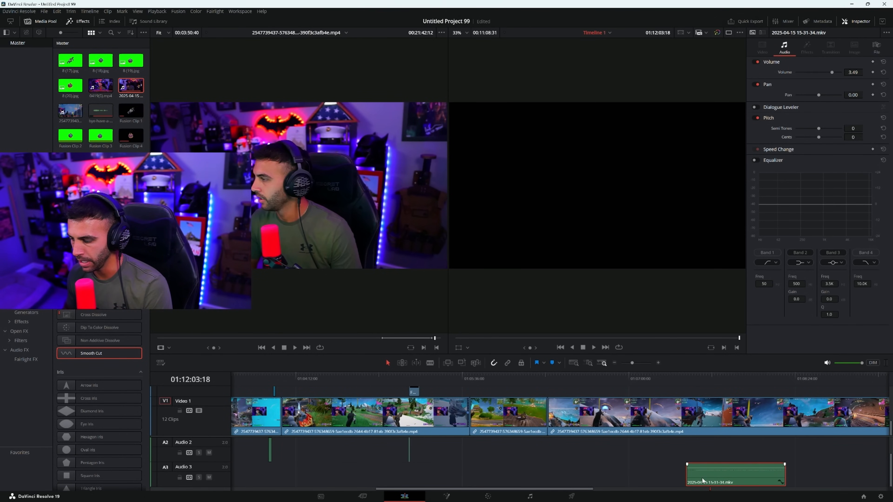
left_click_drag(702, 481, 261, 481)
left_click_drag(388, 490, 257, 490)
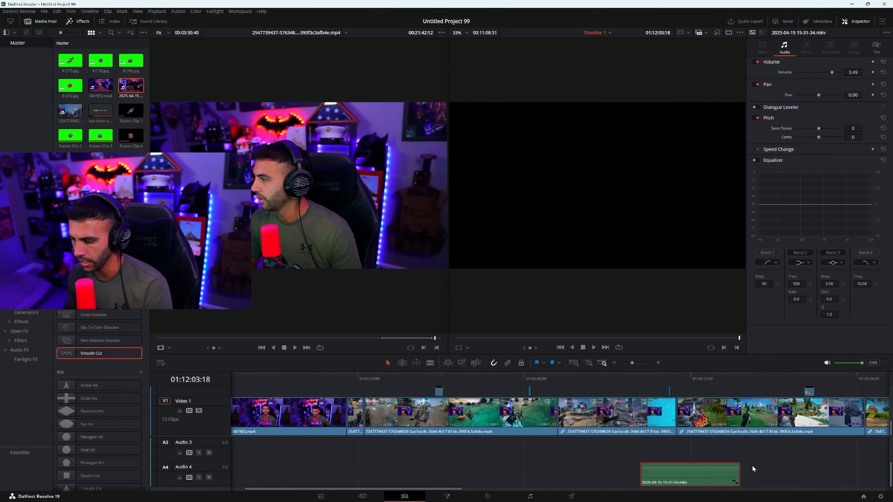
left_click_drag(697, 478, 372, 483)
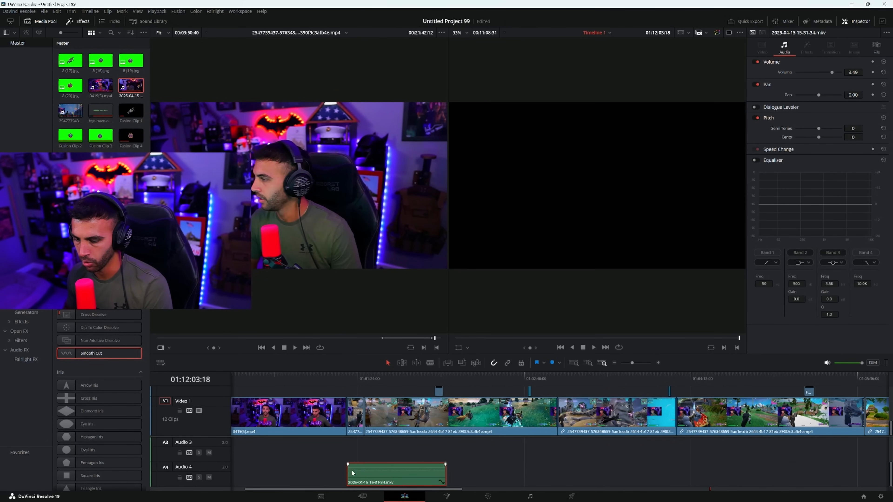
- Try to paste a copy of the music clip at 01:02:16:52 and check which audio track it lands on
left_click(462, 375)
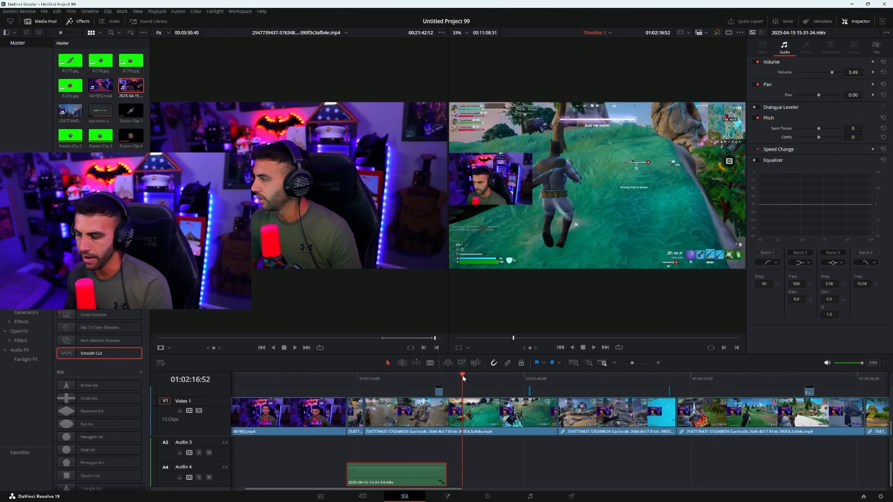
left_click(484, 472)
left_click(562, 375)
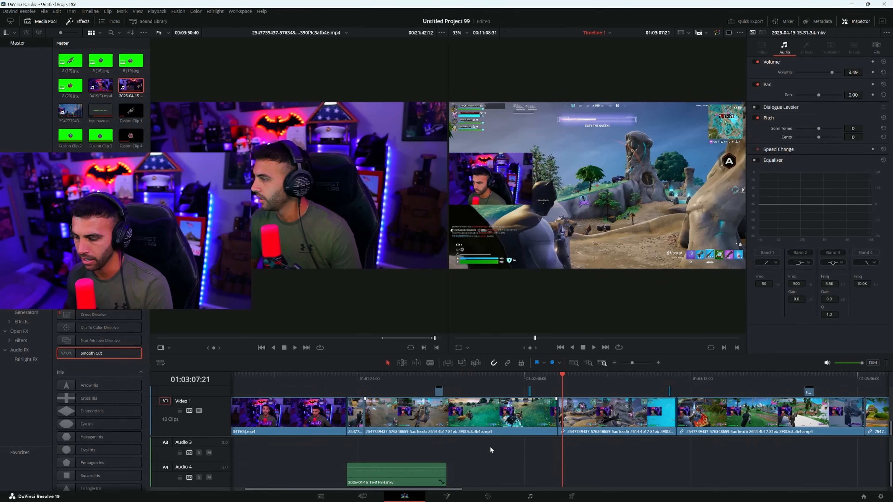
scroll(490, 450, "up", 2)
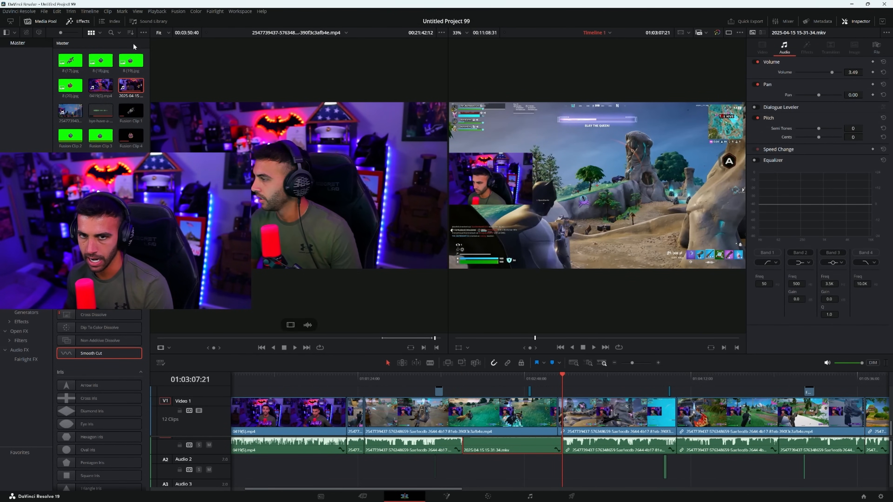
- Undo the paste of the music clip over the gameplay audio
left_click(57, 13)
left_click(59, 13)
left_click(58, 13)
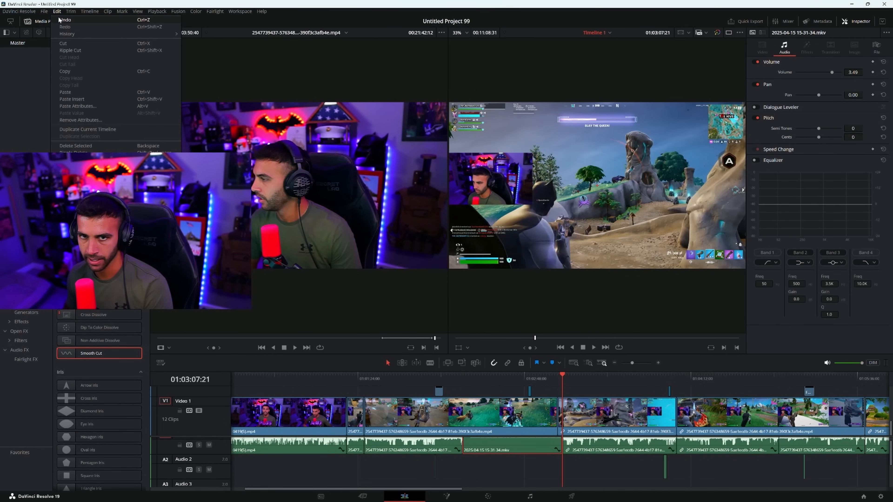
left_click(61, 20)
scroll(319, 327, "down", 1)
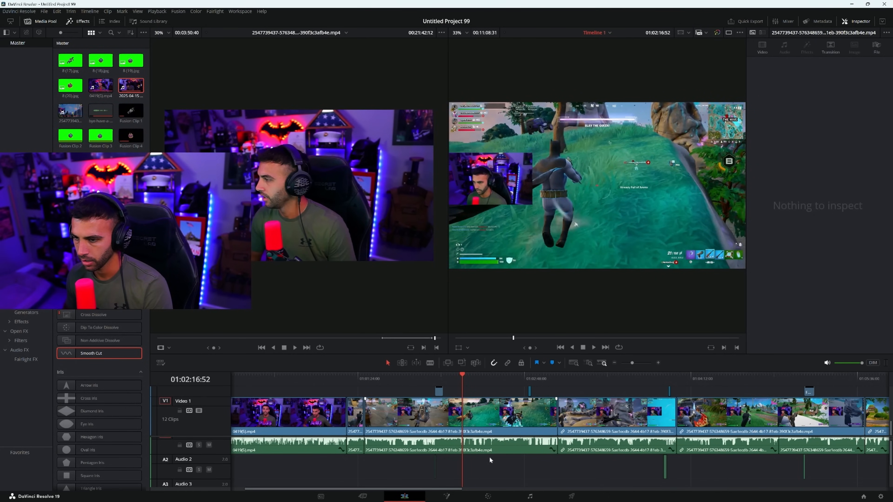
- Copy the music clip on Audio 4 and paste a second copy on the same track at 01:02:16:20
key("ctrl+shift+z")
left_click(397, 476)
right_click(397, 475)
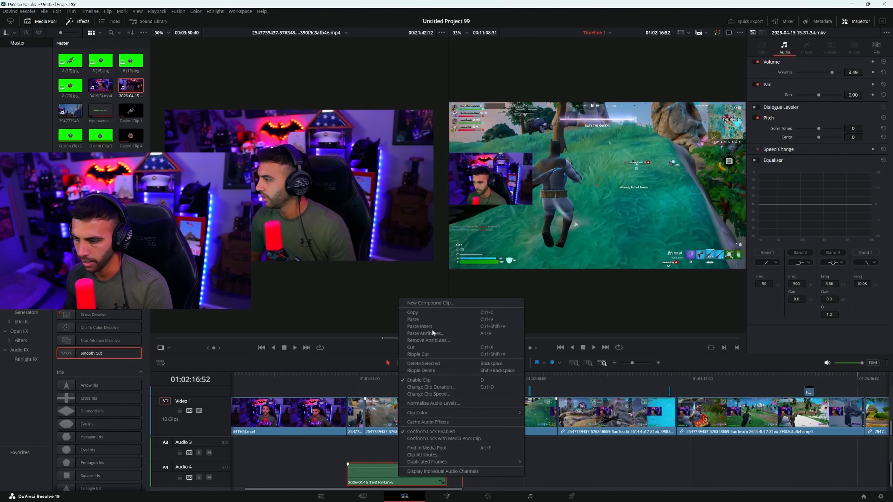
left_click(417, 310)
left_click(465, 471)
right_click(477, 474)
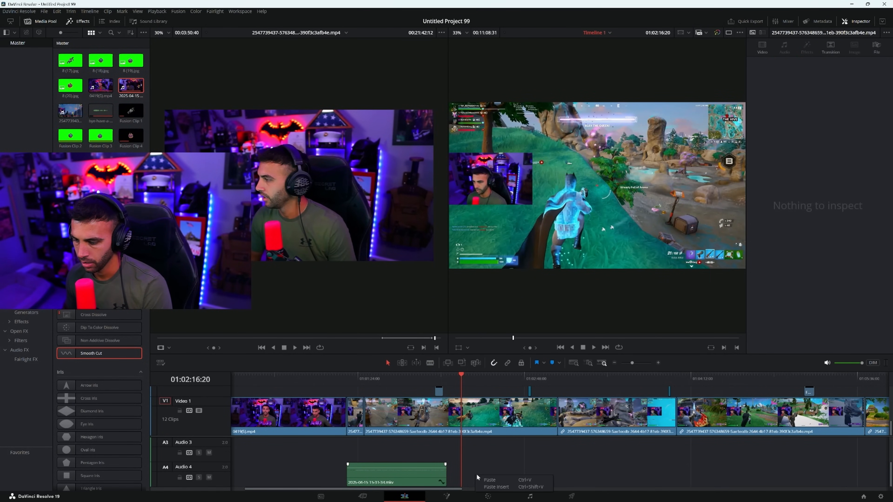
left_click(490, 479)
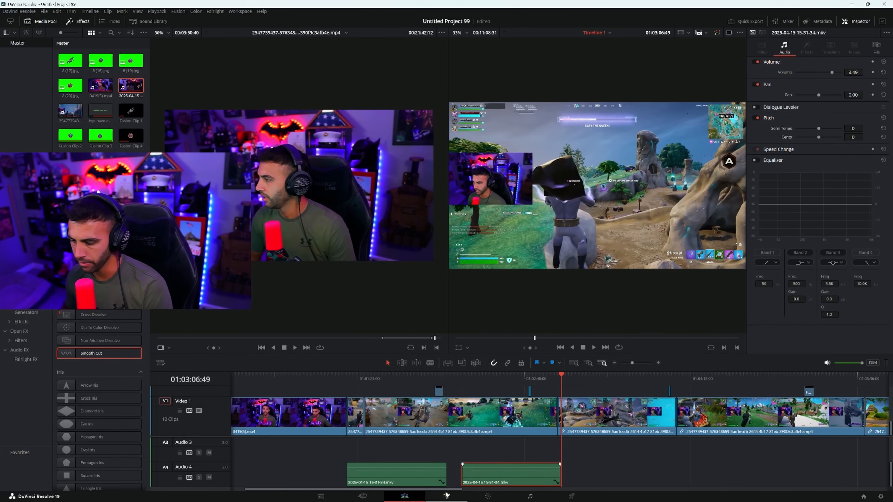
- Paste two more copies of the music clip on Audio 4, at 01:03:14:56 and 01:04:20:01
scroll(469, 433, "right", 4)
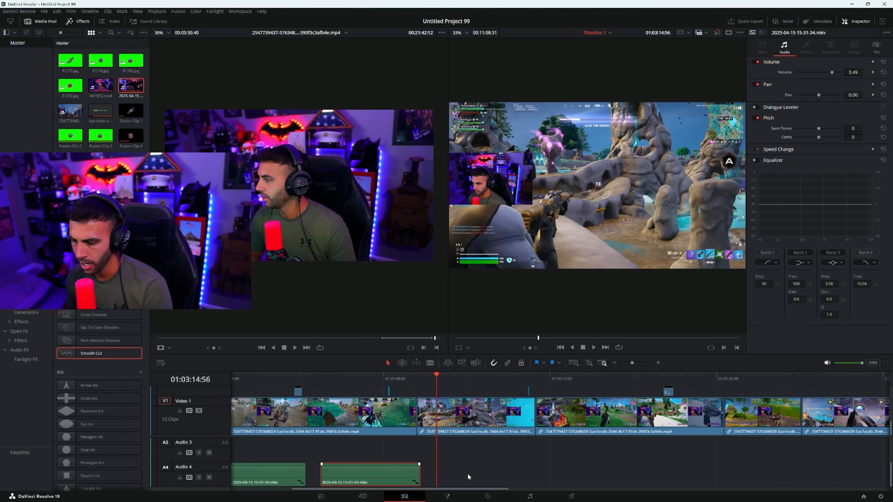
right_click(471, 474)
left_click(485, 479)
left_click(565, 380)
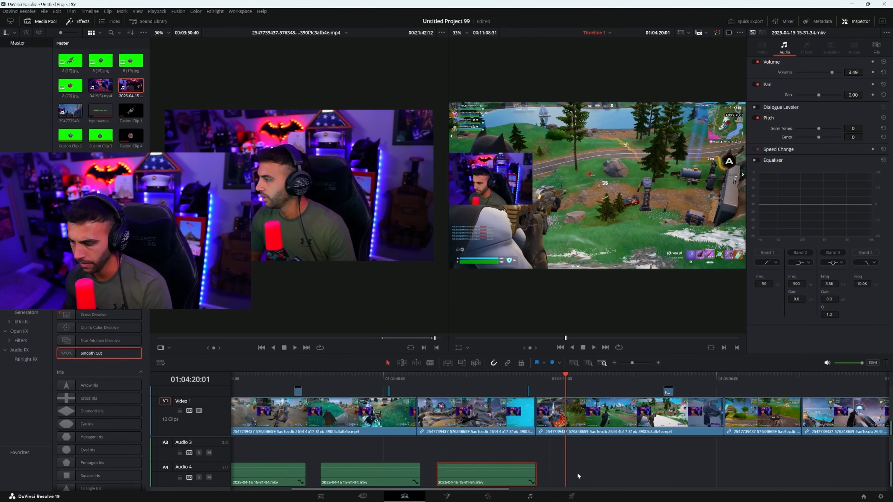
right_click(584, 476)
left_click(594, 475)
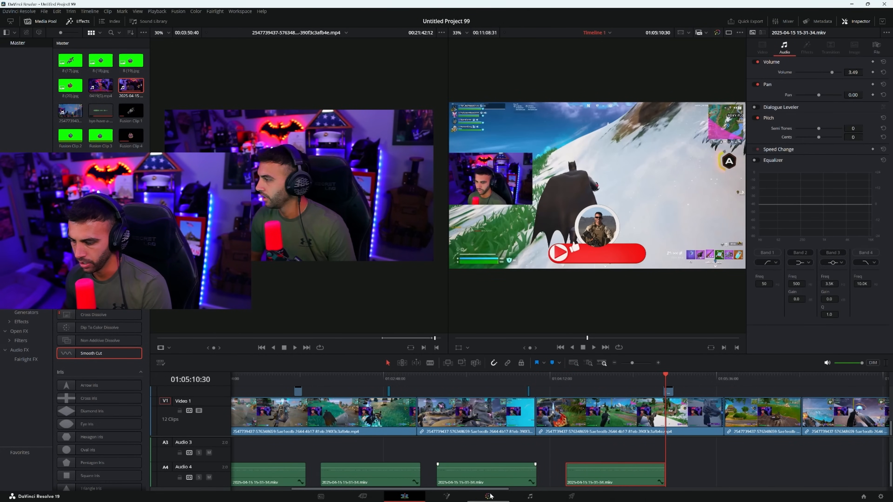
- Paste the music clip on Audio 4 shortly after the subscribe overlay and again near the start of the longest gameplay clip
left_click_drag(488, 492, 574, 492)
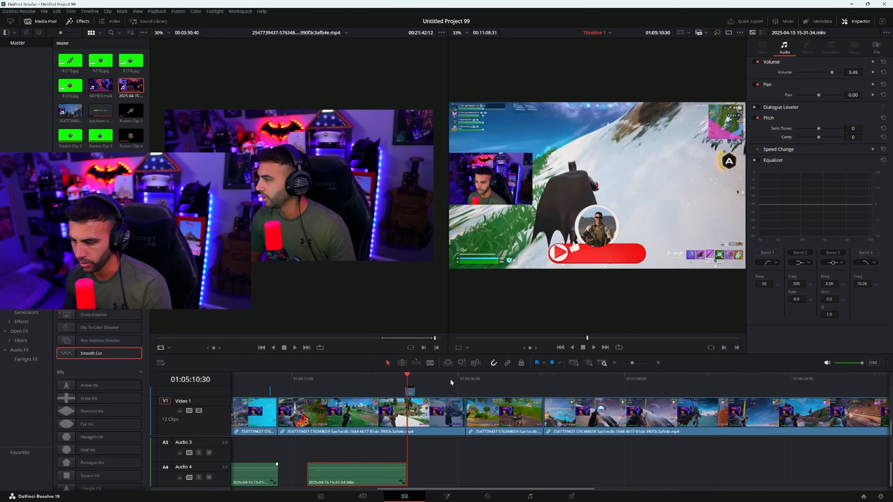
left_click(438, 379)
right_click(453, 471)
left_click(471, 480)
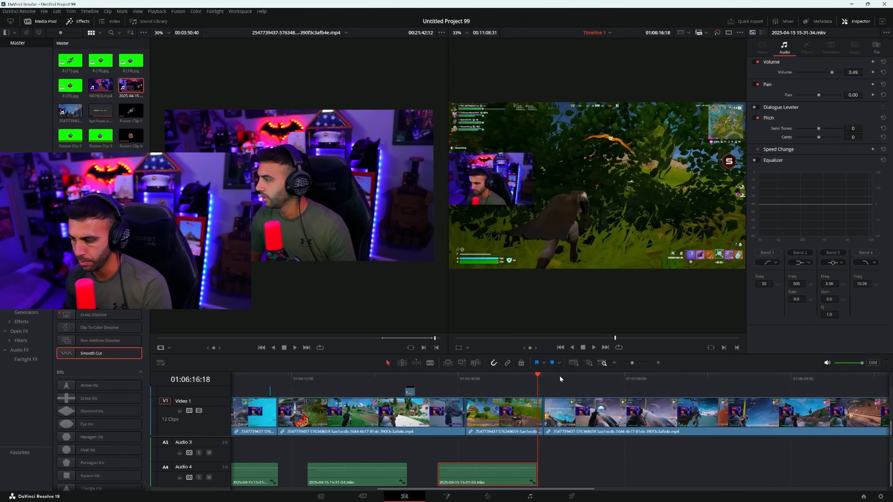
left_click(559, 378)
right_click(584, 472)
left_click(596, 475)
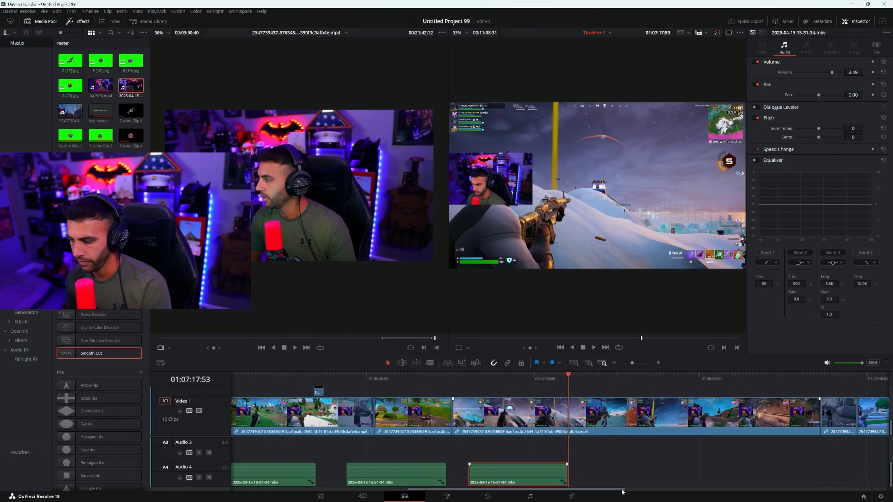
- Paste the music clip under the longest gameplay clip at 01:07:29:09 and once more a short gap after that copy
key("ctrl+v")
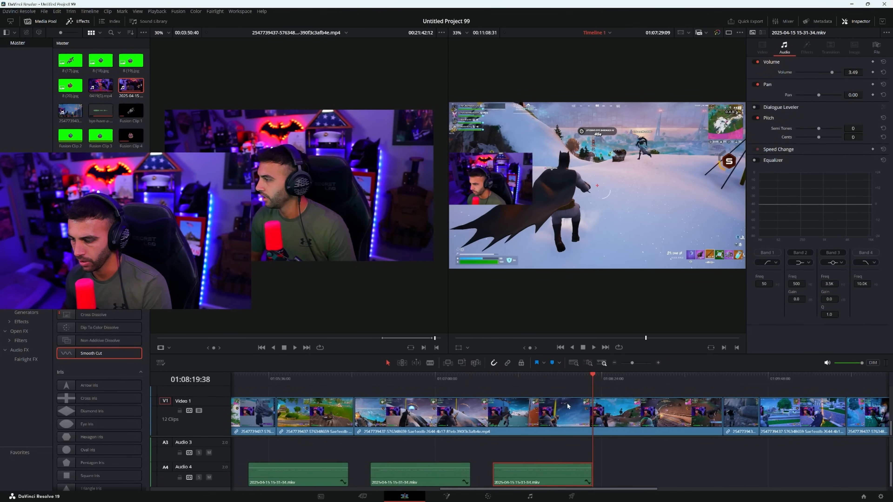
left_click(611, 378)
key("ctrl+v")
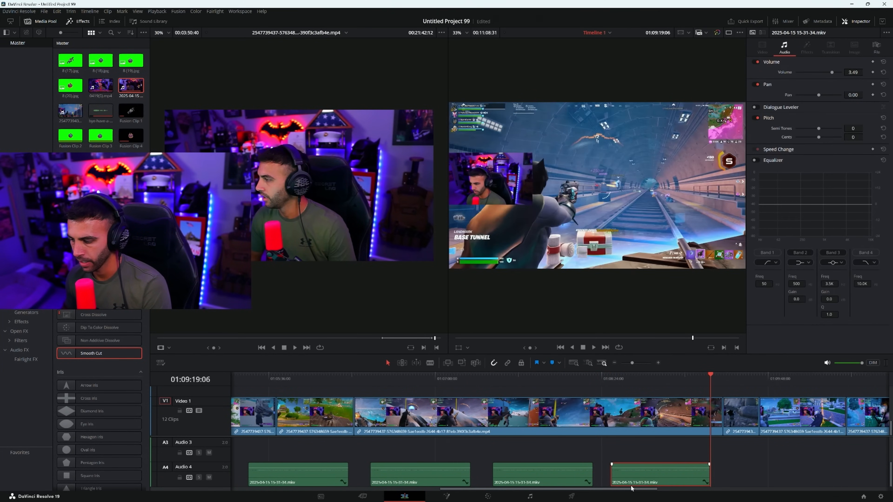
- Paste the music clip on Audio 4 at 01:09:28:47 and again at 01:10:28:08, under the last gameplay clips
left_click(549, 378)
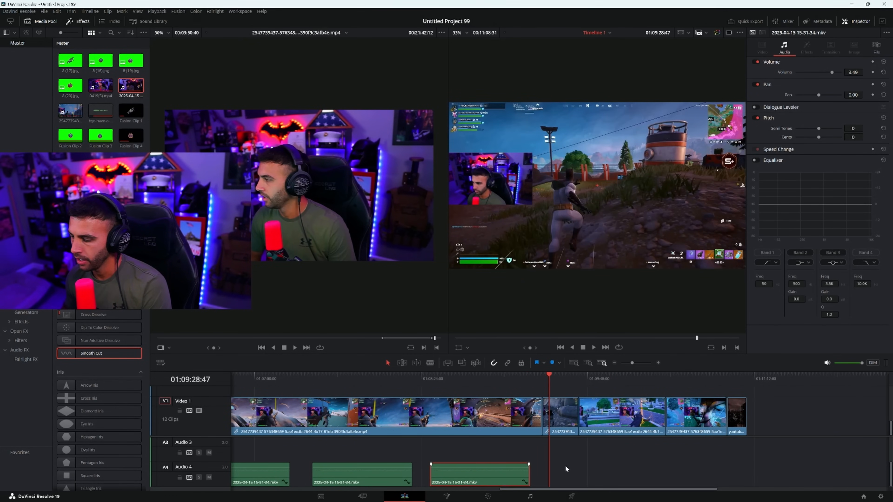
left_click(564, 471)
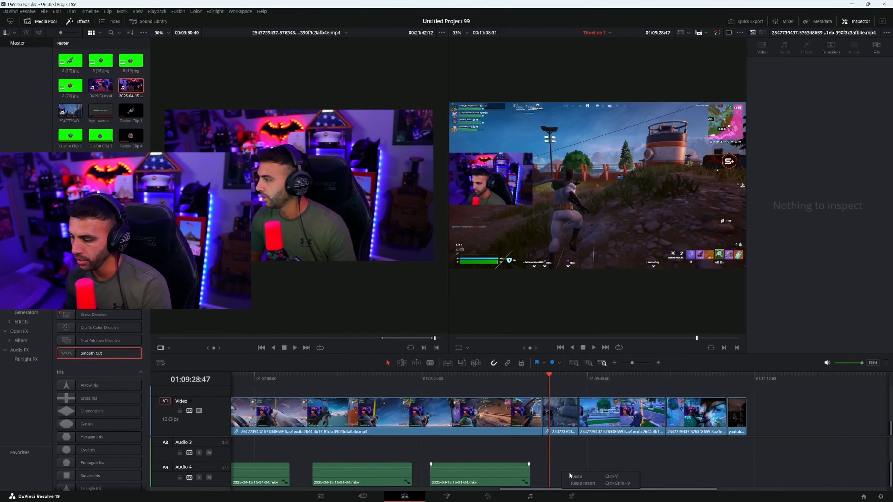
key("ctrl+v")
left_click(667, 377)
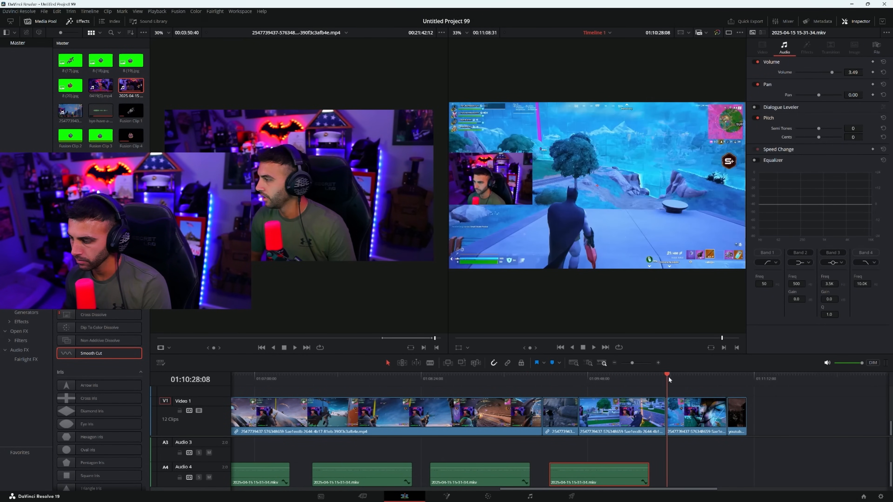
key("ctrl+v")
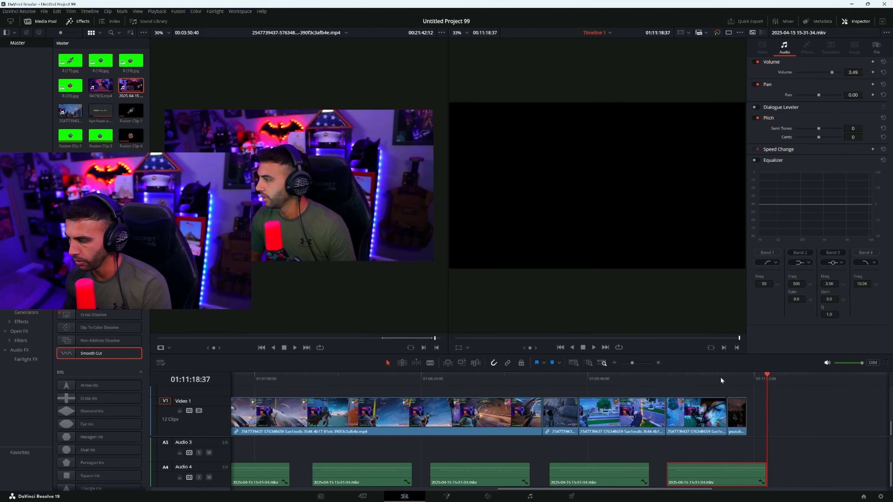
- Trim the end of the last music copy to 01:10:58:31, where youtube ending.mp4 starts
left_click(726, 376)
left_click_drag(765, 479, 725, 473)
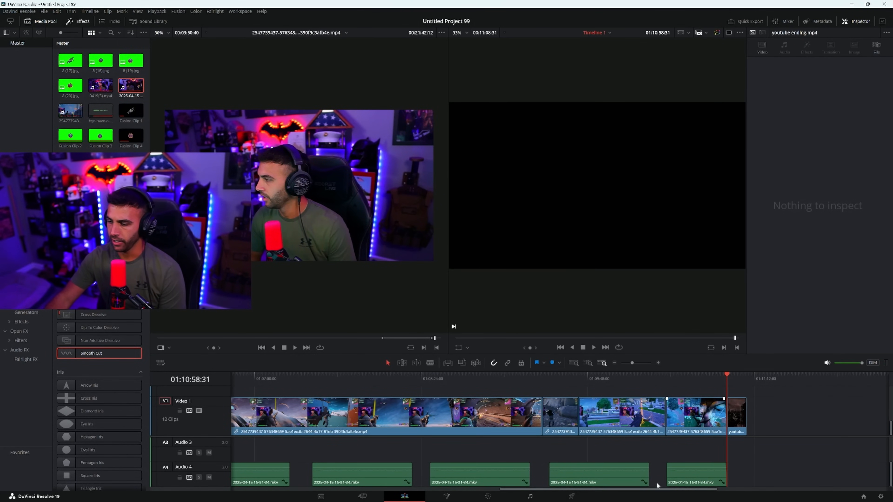
scroll(657, 485, "right", 5)
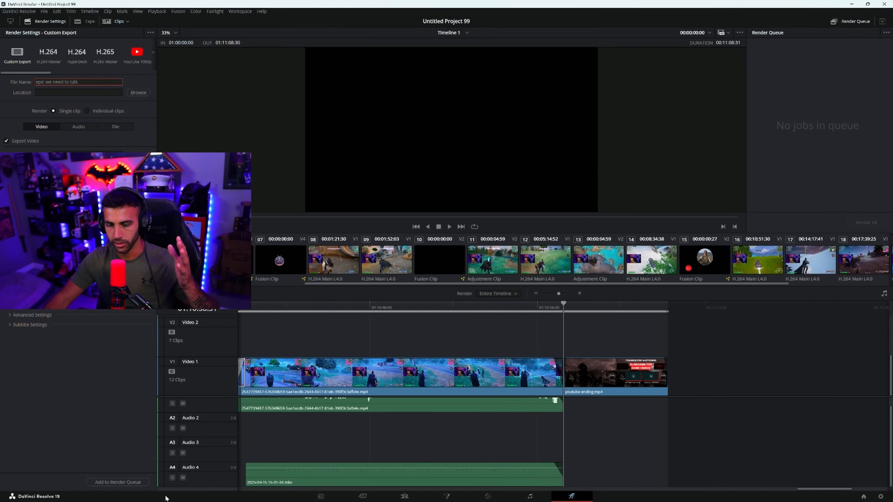
- Queue the export "epic we need to talk" with the Videos folder as its destination and start rendering it
left_click(118, 482)
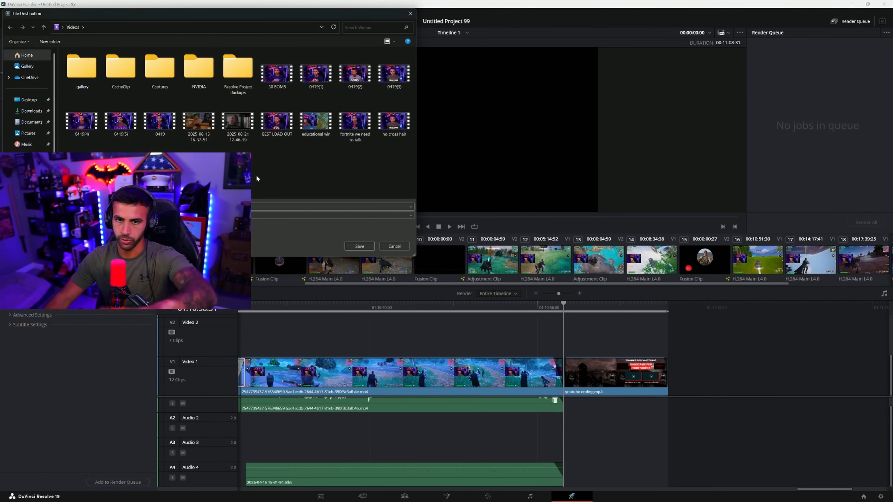
left_click(358, 246)
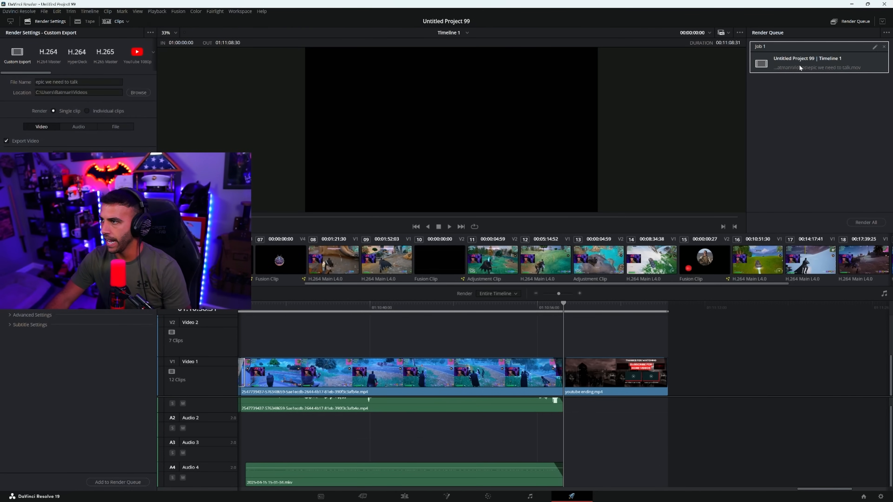
left_click(864, 221)
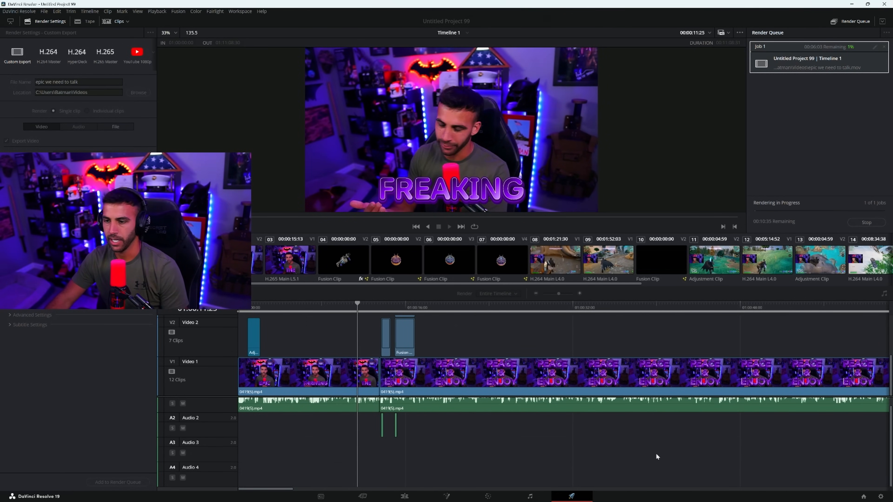
- Switch to the Chrome browser and close the old Canva design and Myinstants pages
mouse_move(444, 501)
left_click(493, 494)
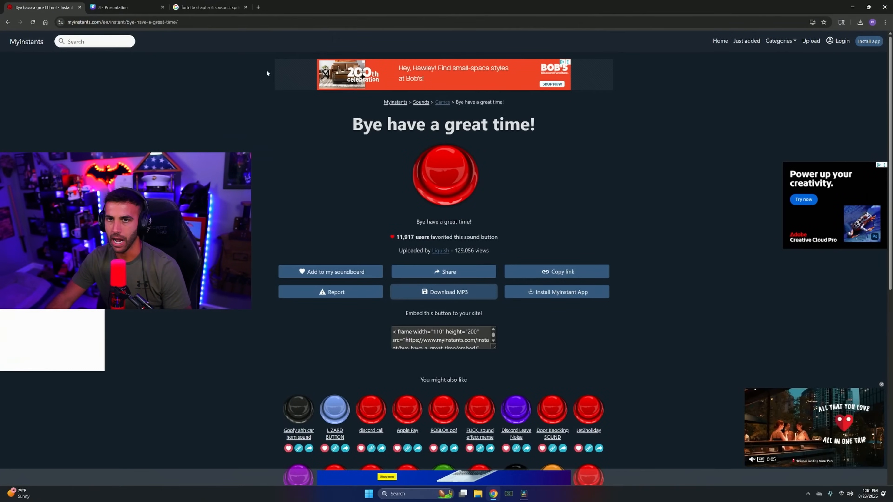
key("ctrl+Tab")
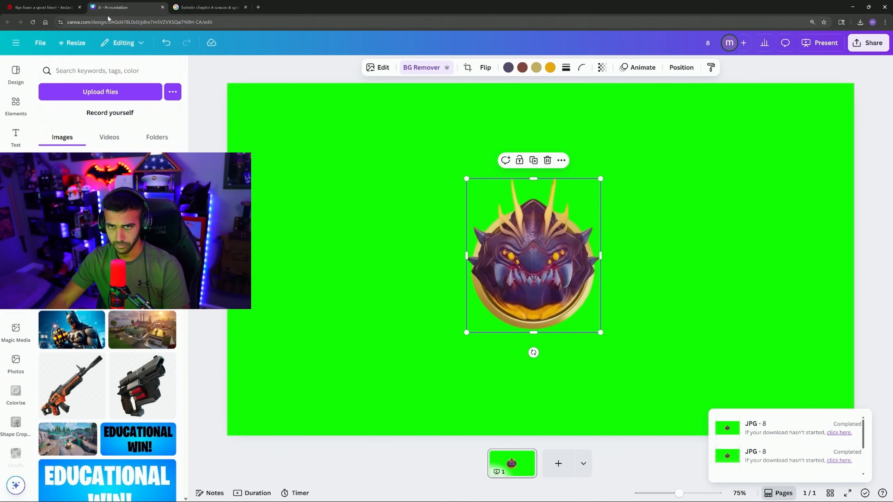
left_click(163, 8)
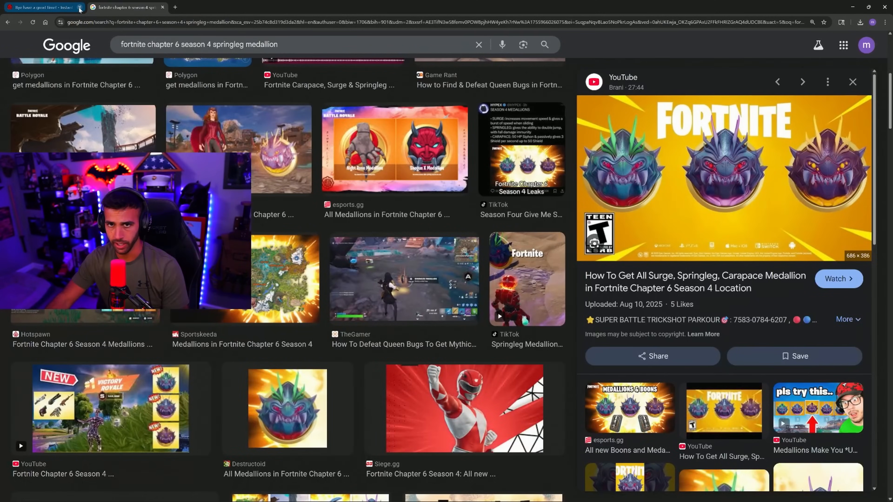
left_click(80, 7)
- Go to canva.com and create a new blank presentation
left_click(90, 24)
type("canva.com")
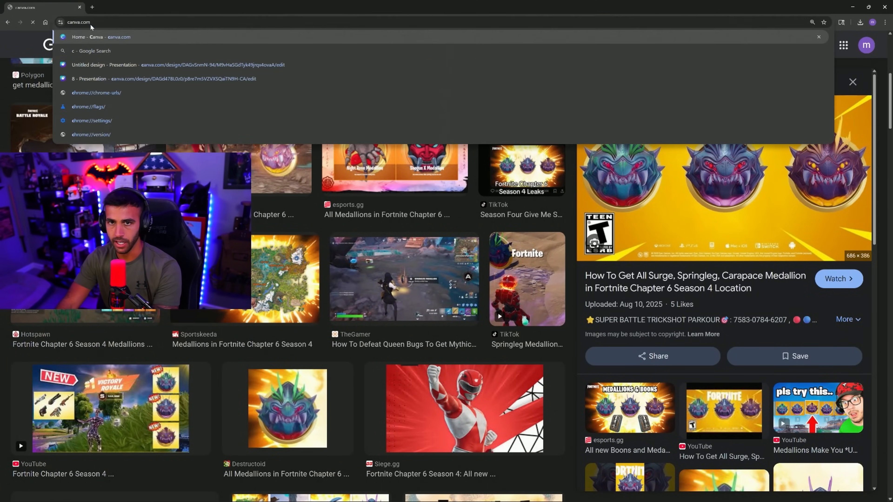
key("Return")
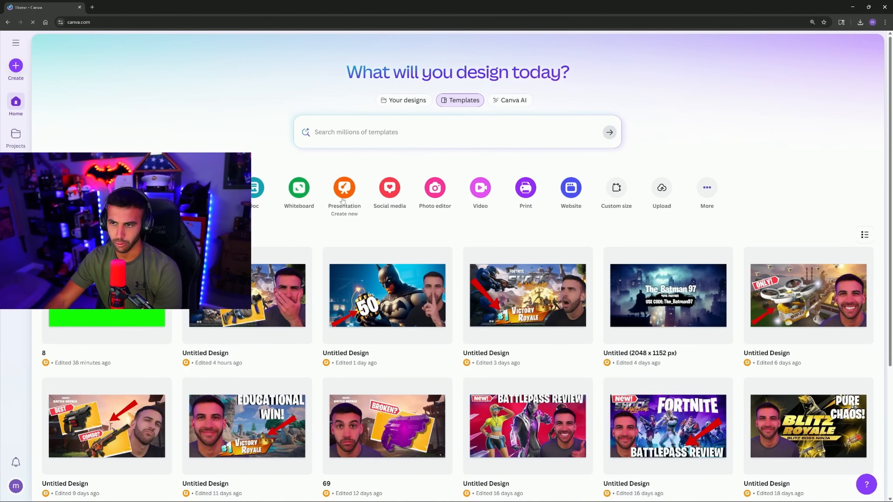
left_click(344, 188)
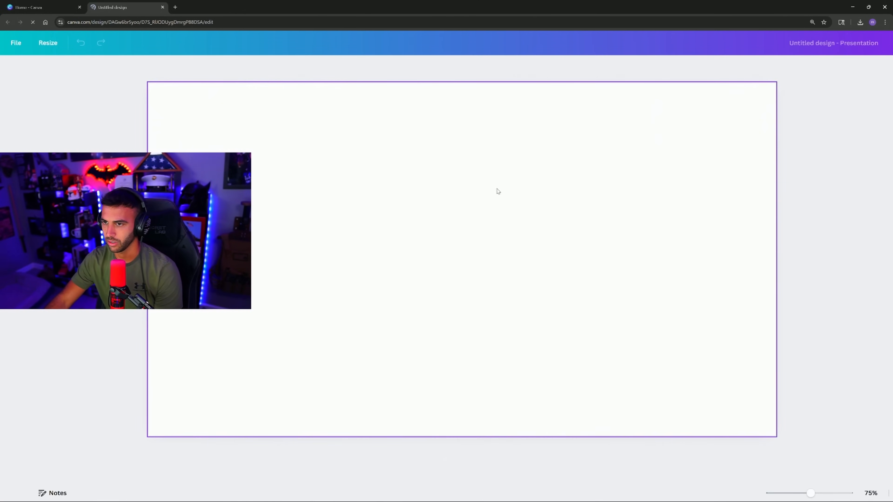
- Open Google Images in a new browser tab and search for "epic fortnite"
left_click(175, 7)
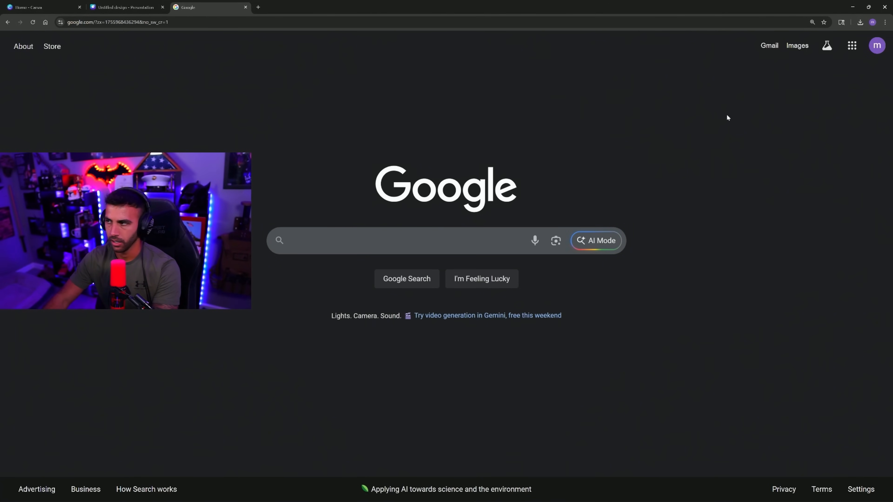
left_click(797, 46)
left_click(403, 235)
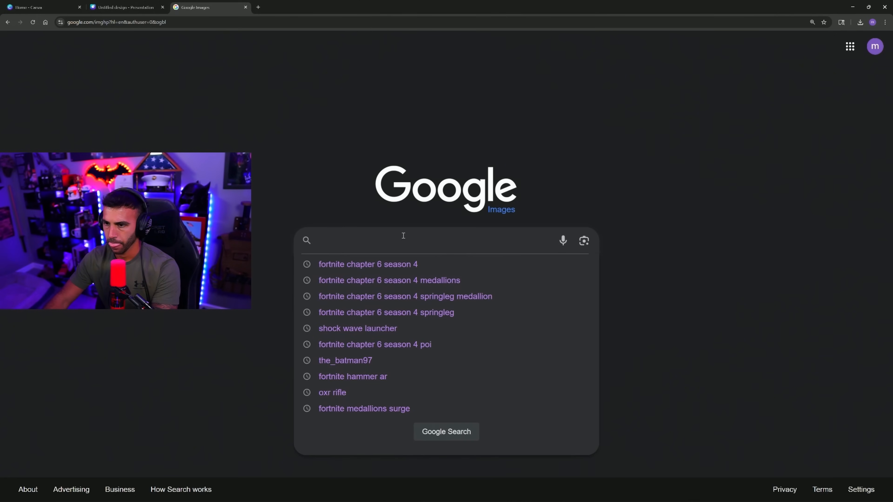
type("epic ")
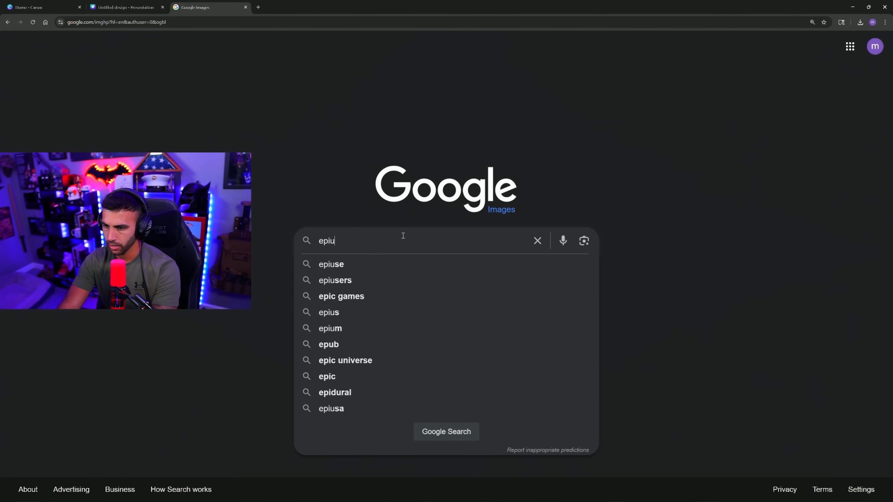
type("fortnite")
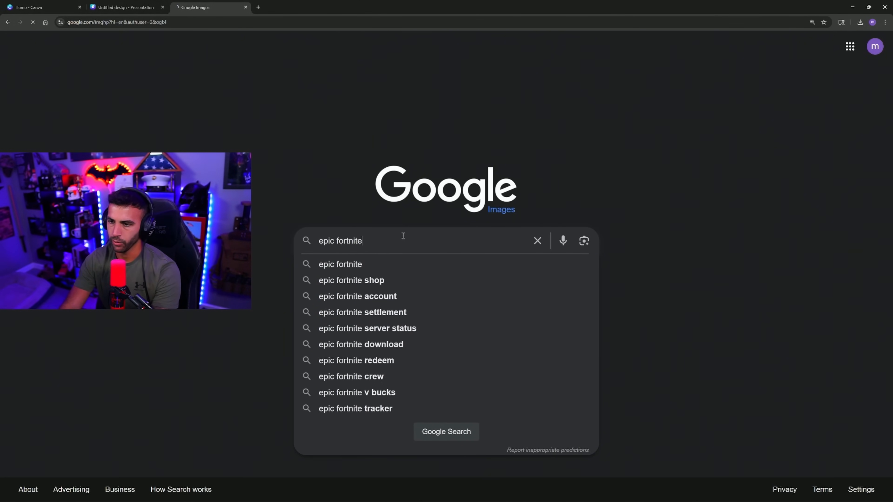
key("Return")
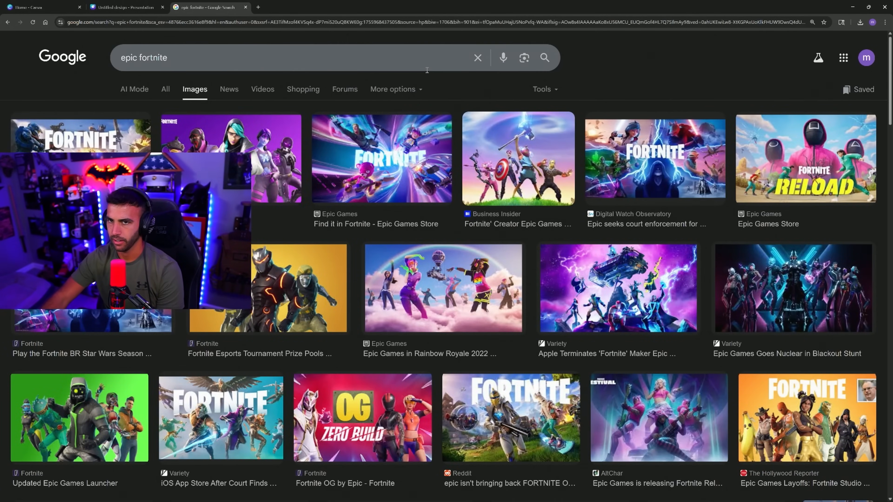
- Look through the "epic fortnite" image results for artwork suitable for the design
scroll(482, 113, "down", 3)
scroll(482, 112, "down", 15)
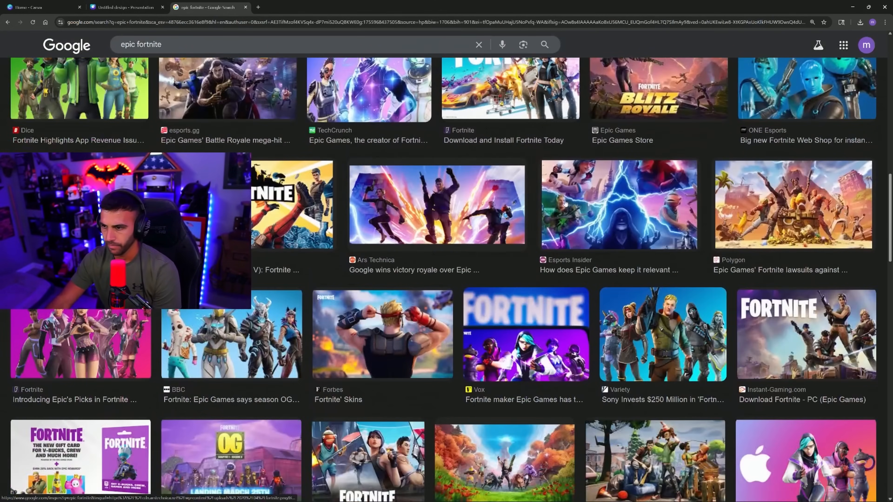
scroll(624, 271, "down", 15)
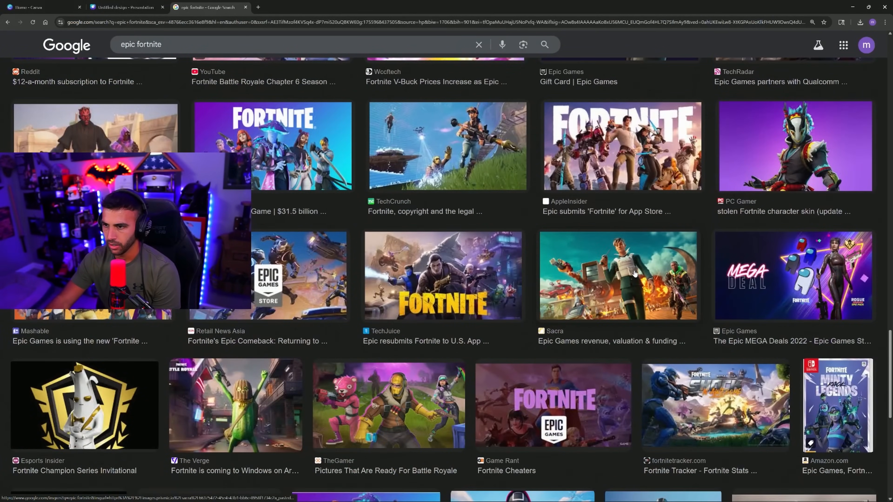
scroll(635, 273, "down", 15)
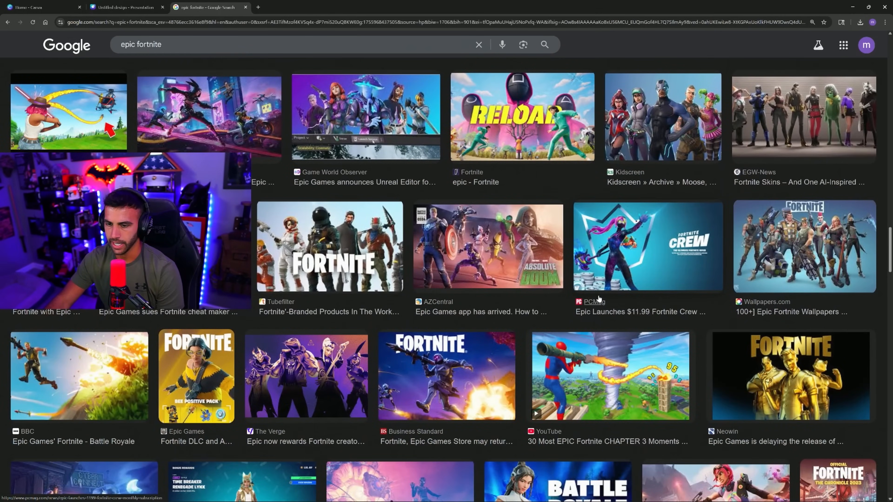
scroll(590, 332, "down", 15)
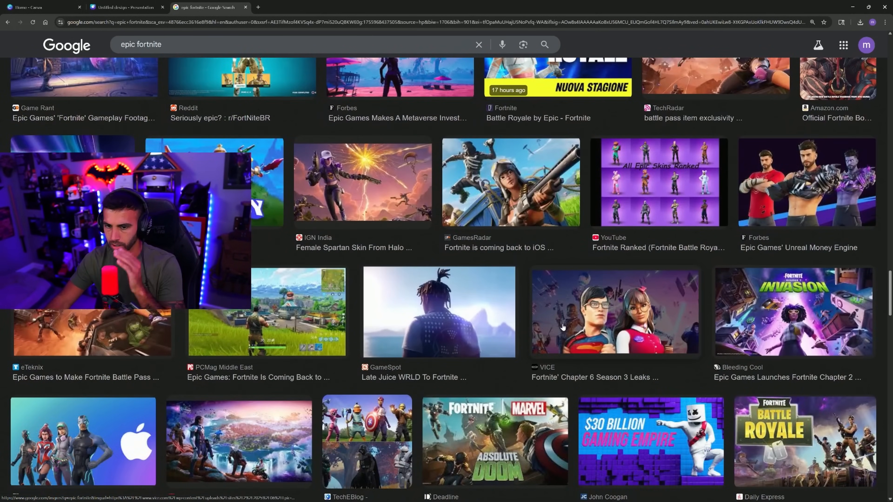
scroll(559, 328, "down", 15)
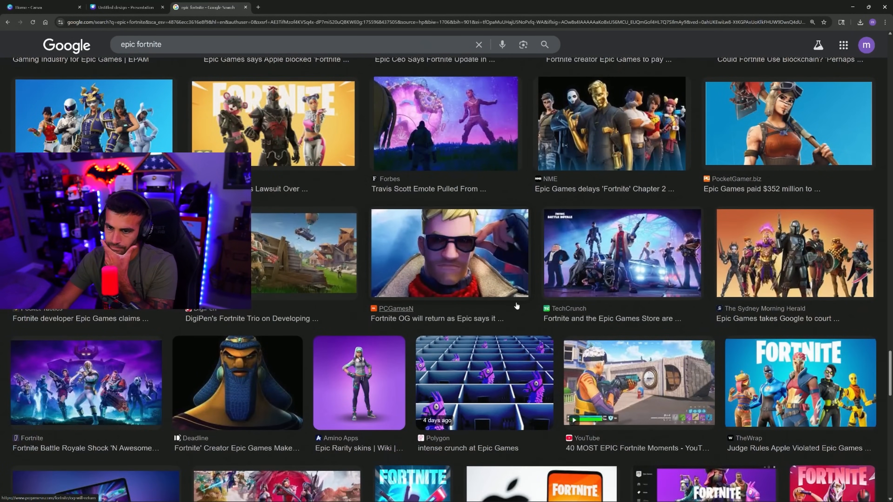
scroll(526, 303, "down", 12)
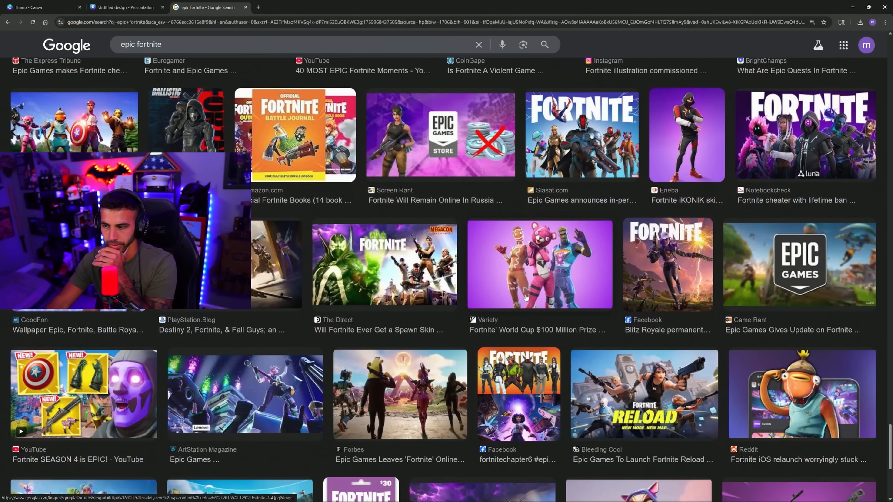
scroll(527, 284, "down", 8)
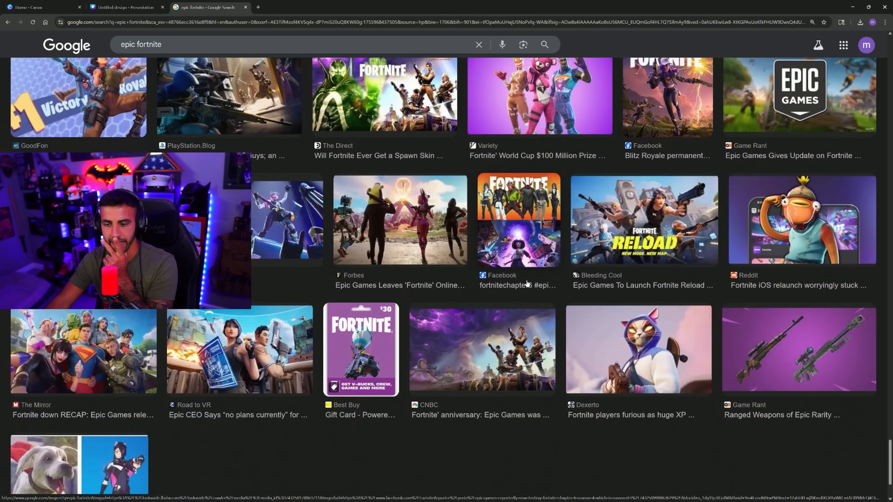
scroll(519, 287, "down", 4)
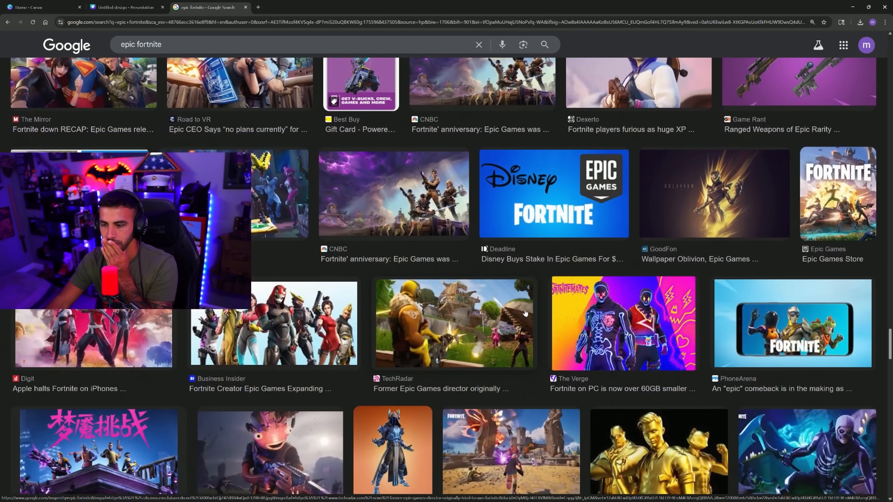
scroll(246, 101, "up", 13)
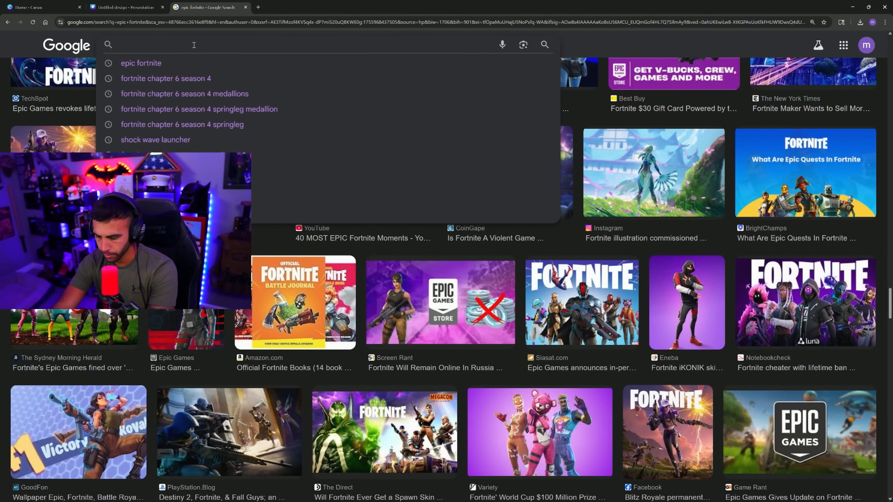
- Search the images for just "fortnite" and look through the results for a usable logo or artwork
type("e")
key("Return")
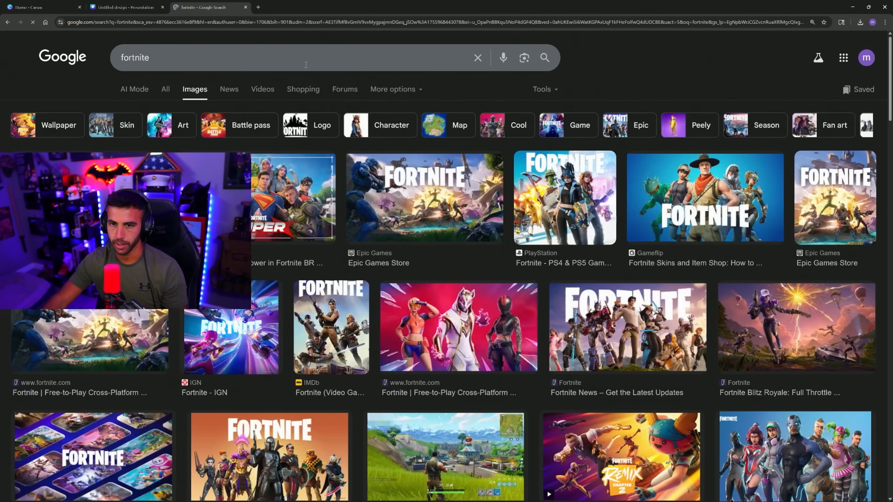
scroll(496, 278, "down", 10)
scroll(496, 277, "down", 15)
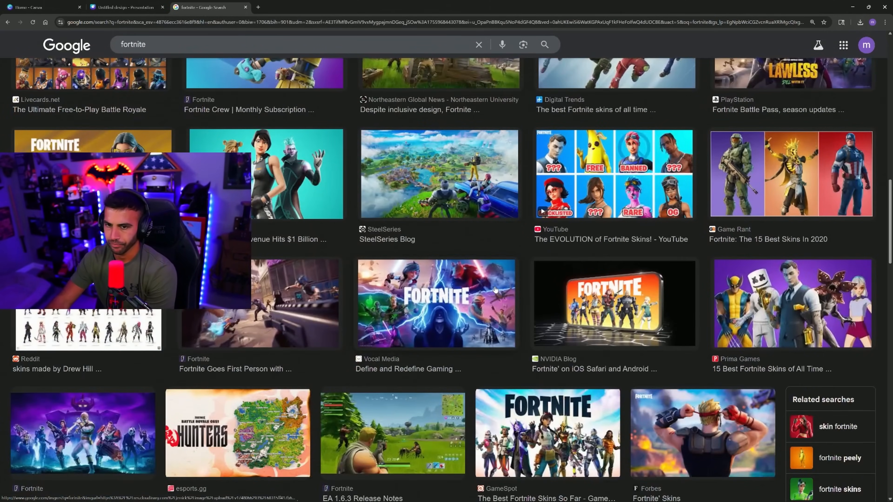
scroll(496, 288, "down", 15)
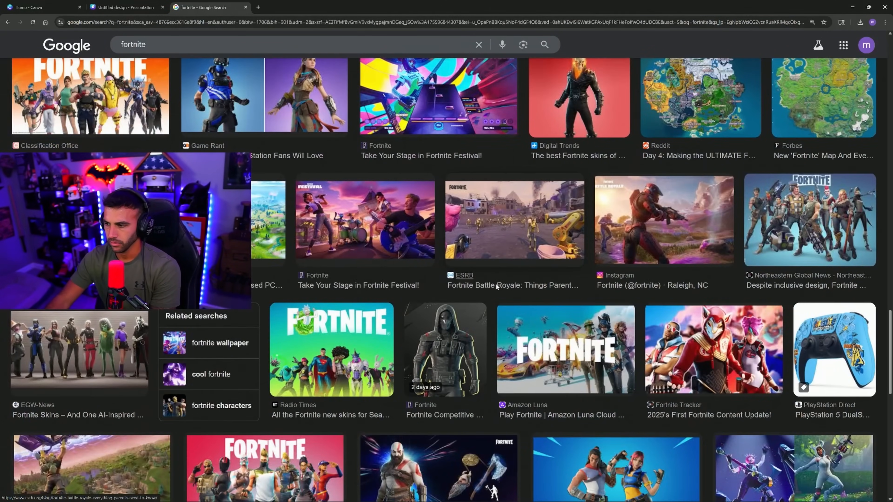
scroll(499, 289, "down", 10)
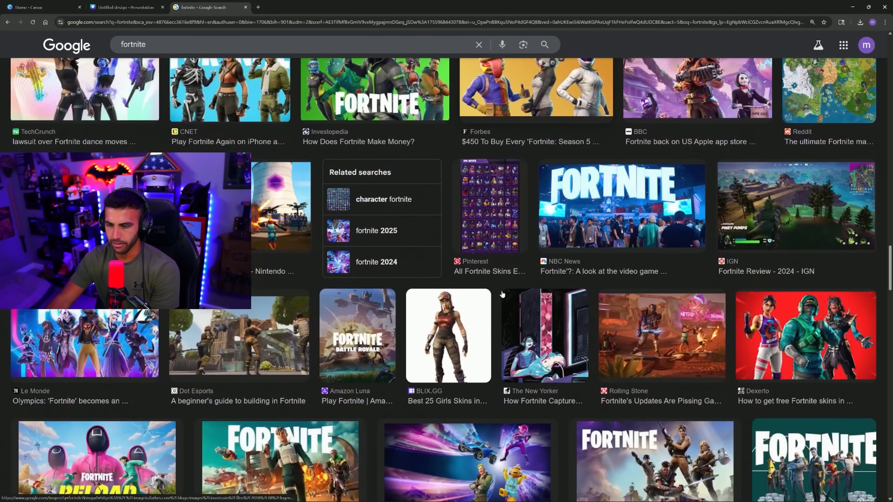
scroll(728, 393, "down", 15)
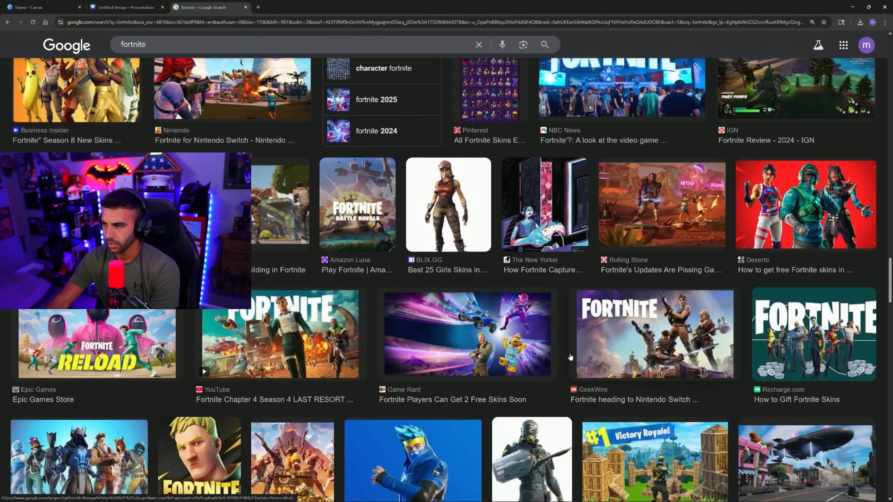
scroll(551, 349, "down", 15)
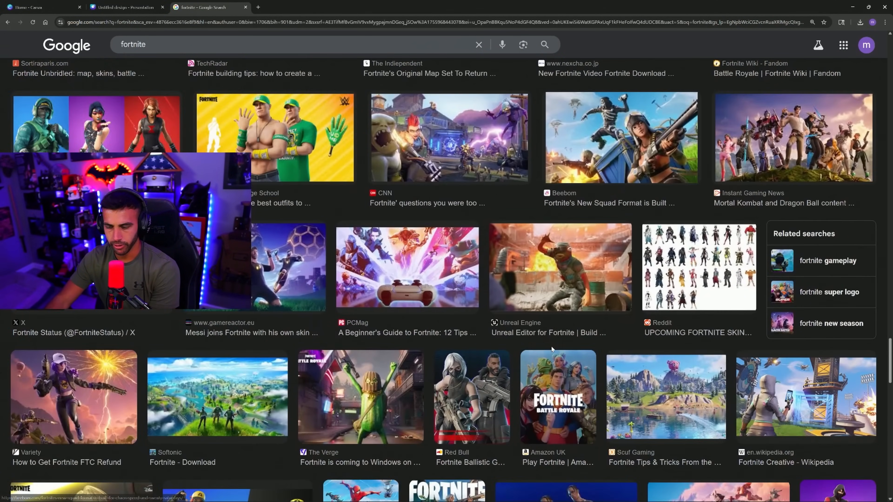
scroll(560, 357, "down", 15)
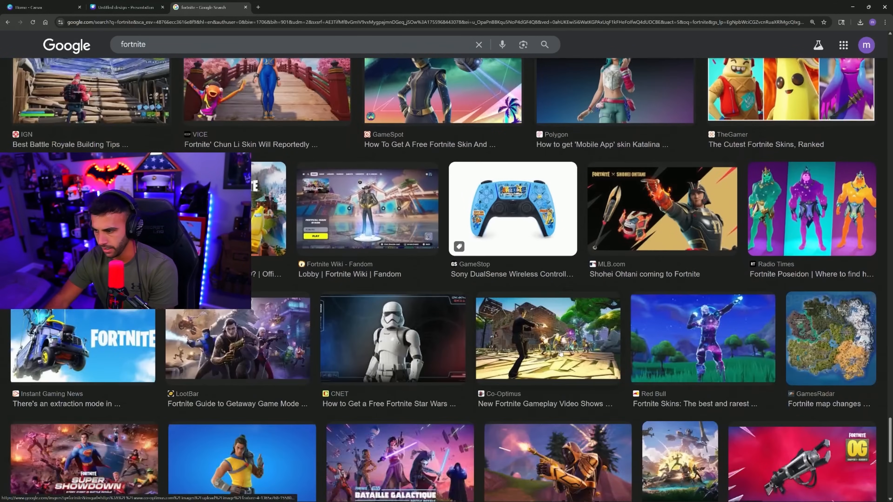
scroll(562, 357, "down", 12)
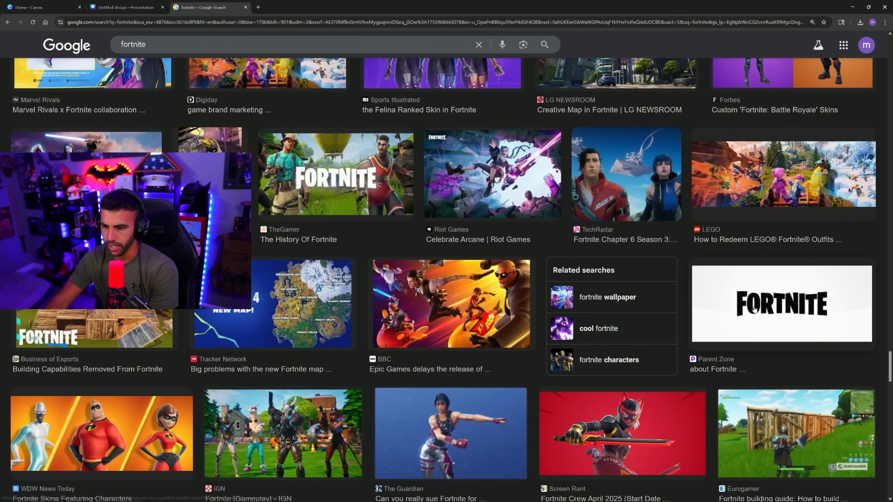
scroll(754, 309, "down", 4)
- Preview the black-on-white Fortnite logo from Parent Zone and look through its related images
left_click(733, 155)
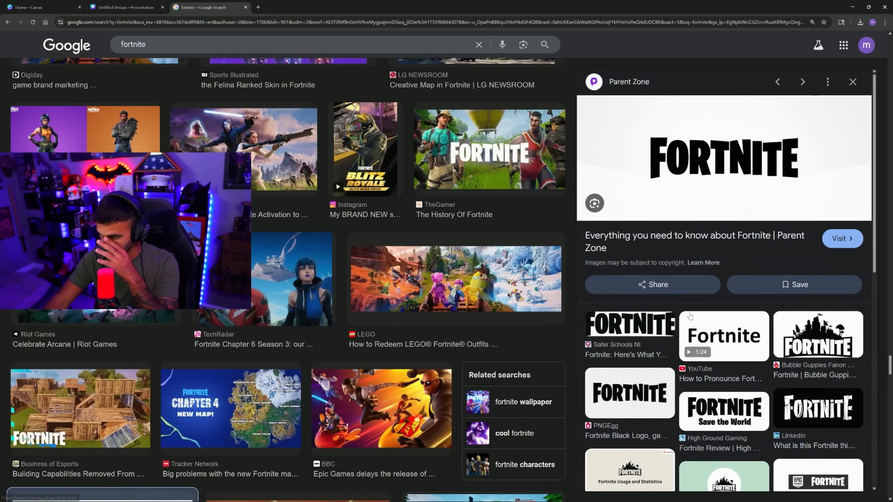
scroll(704, 316, "down", 3)
scroll(704, 316, "down", 5)
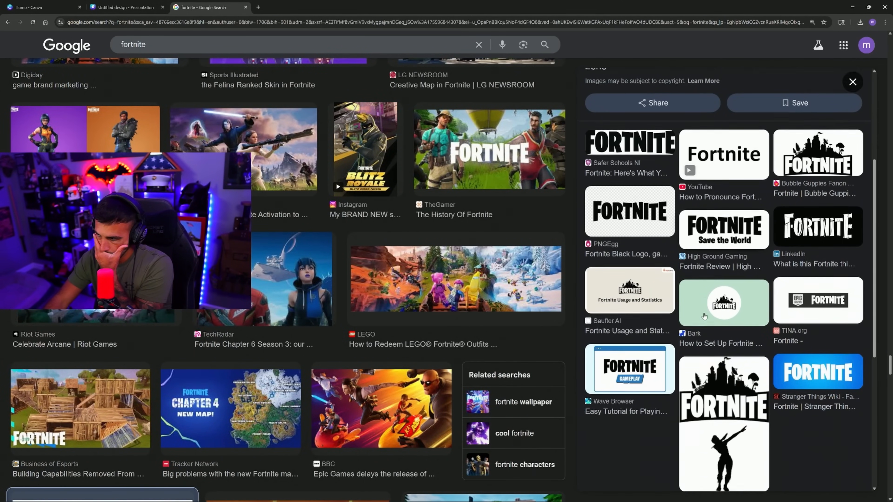
- Preview the white-on-blue Fortnite logo and its crossed-out version, looking through the related images of each
left_click(817, 271)
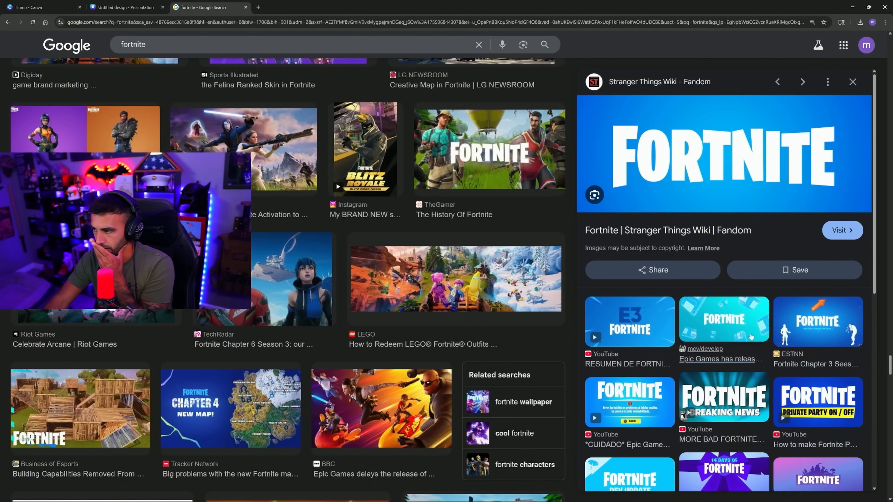
scroll(711, 409, "down", 3)
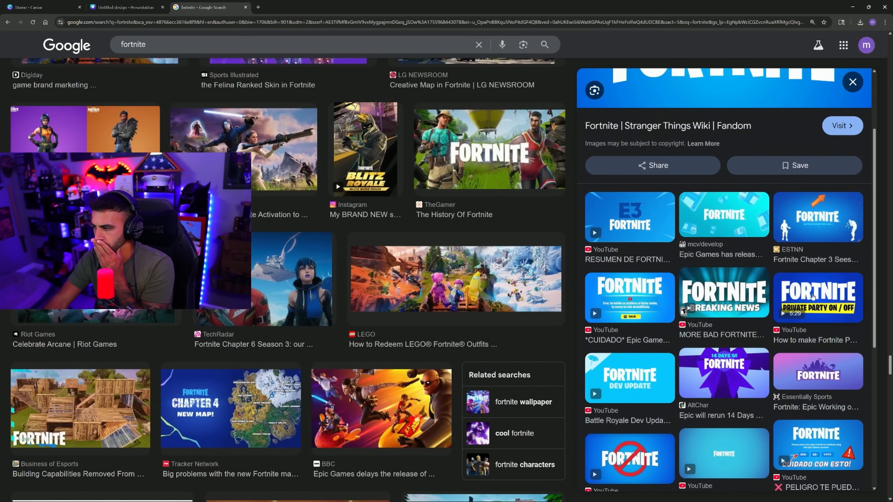
scroll(813, 296, "down", 4)
scroll(779, 360, "up", 5)
scroll(548, 422, "down", 3)
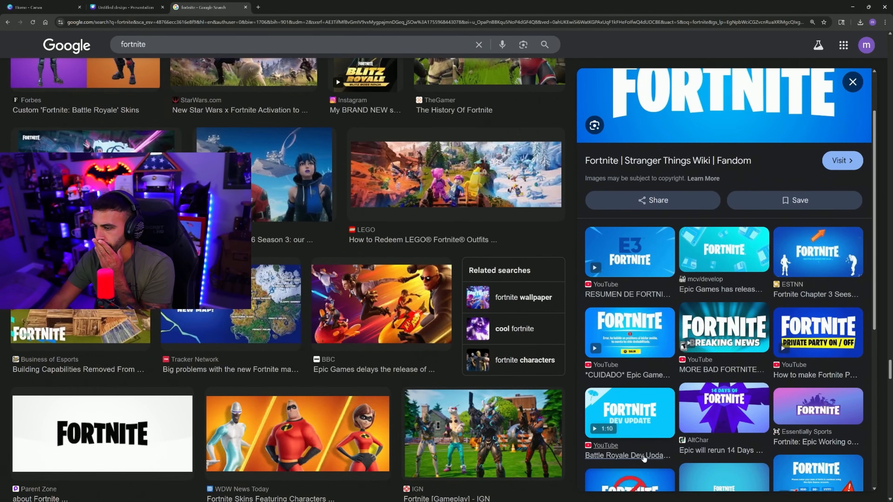
scroll(643, 458, "down", 2)
left_click(630, 422)
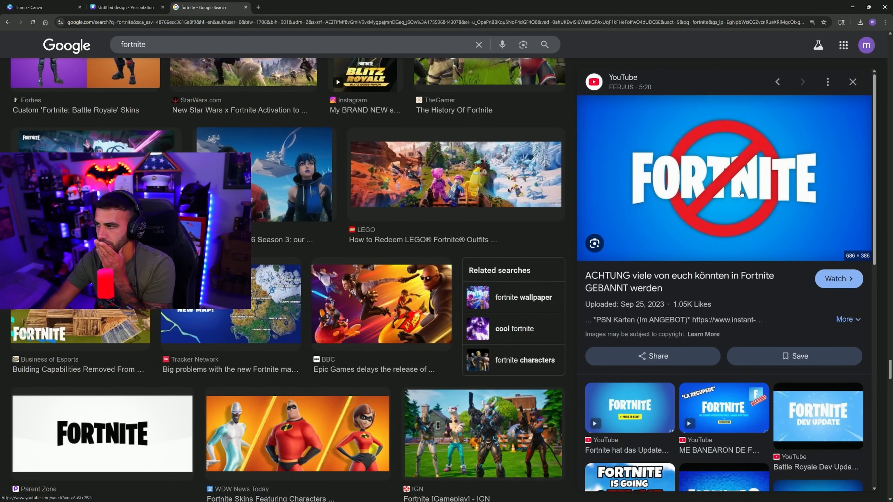
scroll(770, 287, "down", 8)
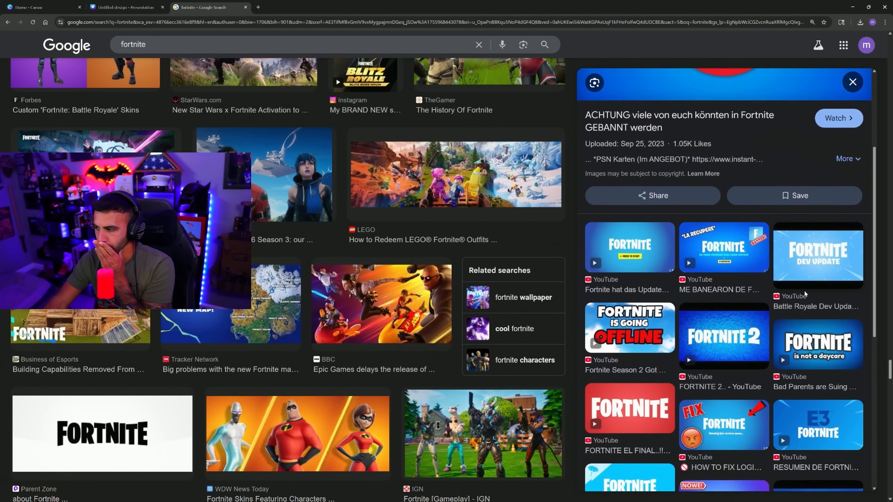
- Preview the white-on-red Fortnite logo and check its related images and the main results for alternatives
left_click(650, 229)
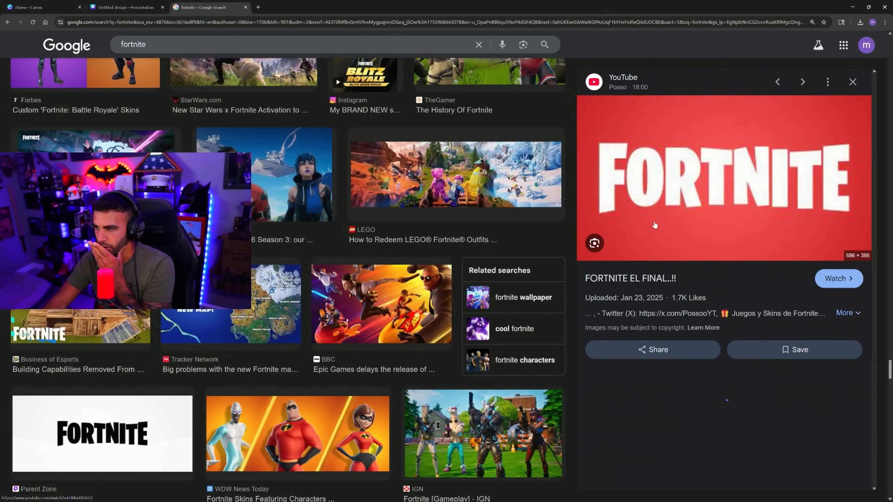
scroll(744, 168, "down", 2)
scroll(638, 160, "down", 10)
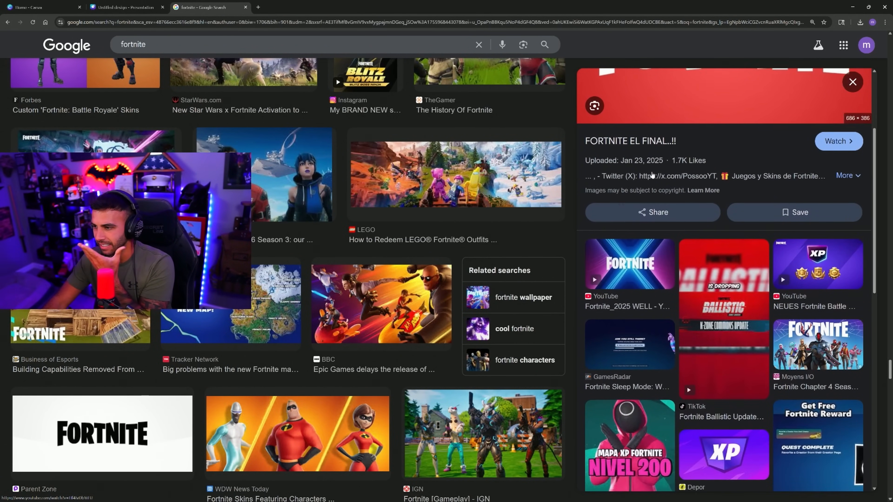
scroll(719, 327, "down", 4)
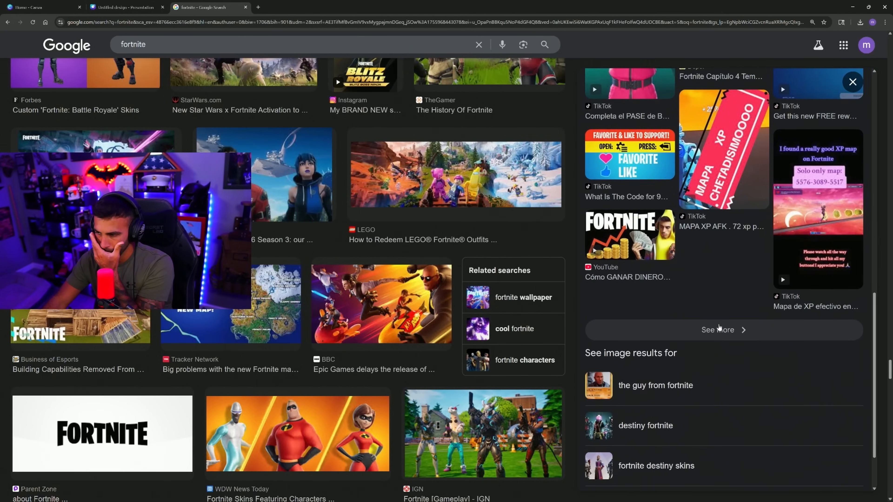
scroll(731, 304, "up", 15)
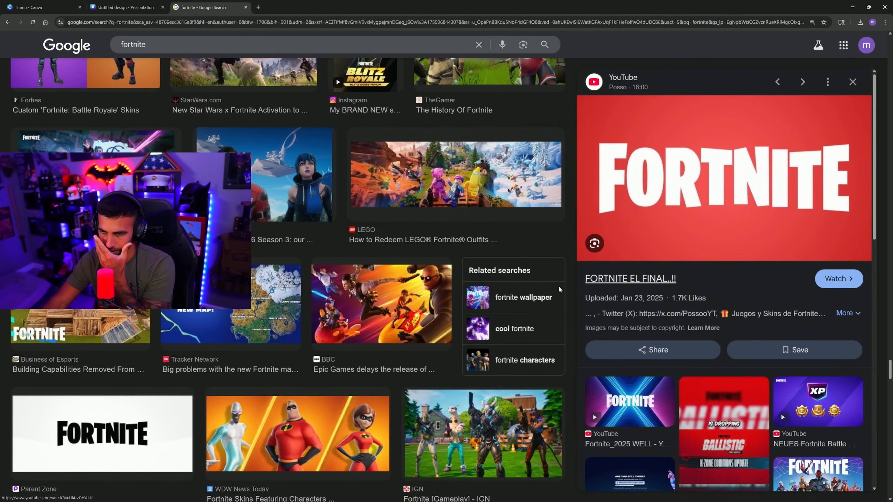
scroll(363, 302, "down", 15)
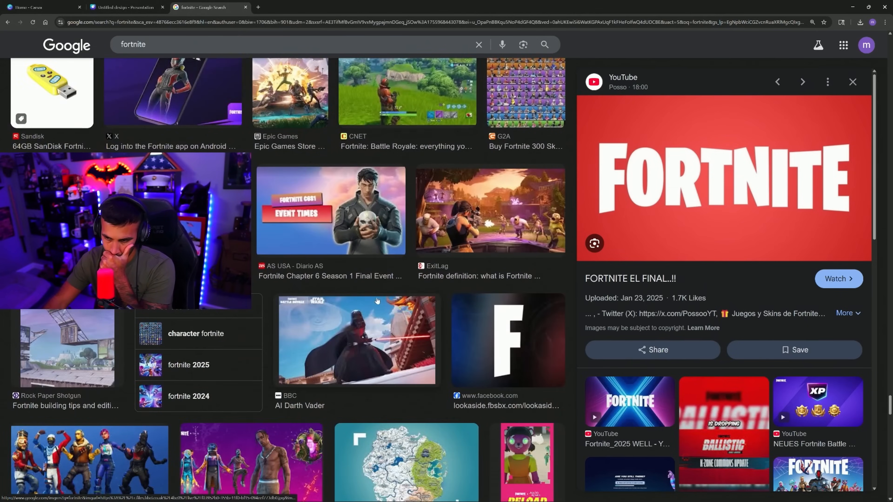
scroll(382, 294, "up", 10)
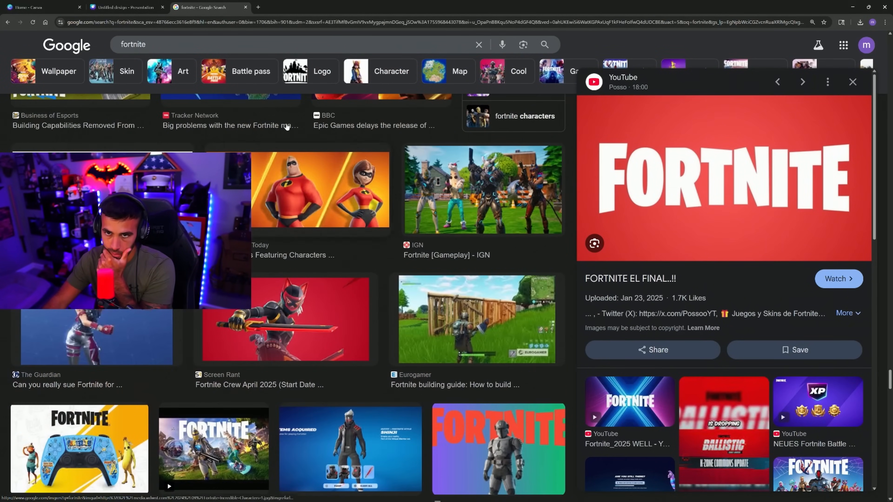
- Search the images for "fortnite background" and look through the results for a plain background
left_click(208, 45)
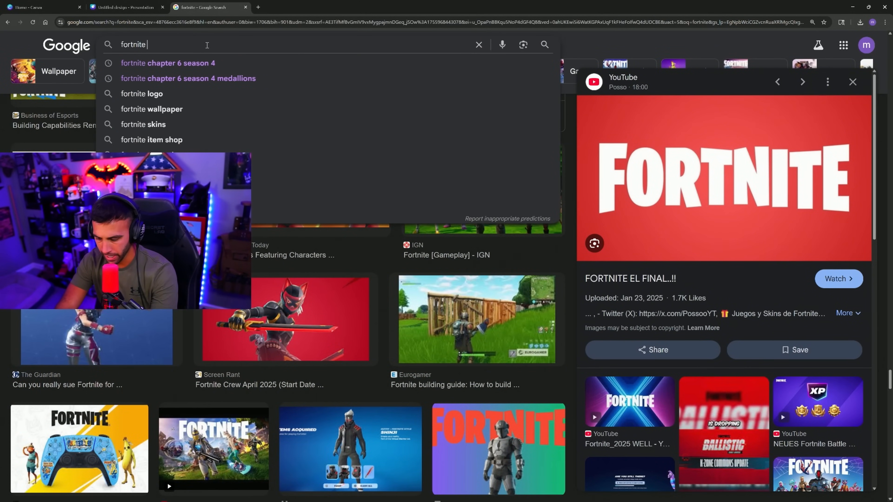
type("back ")
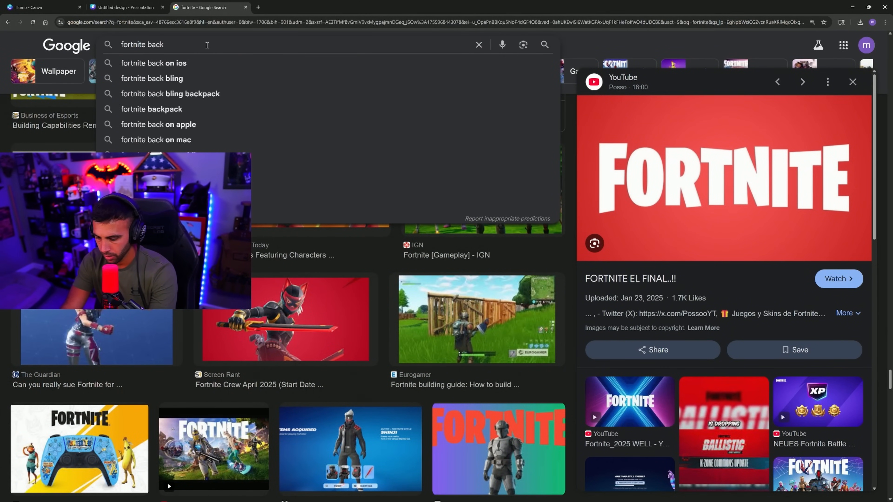
type("g")
key("BackSpace")
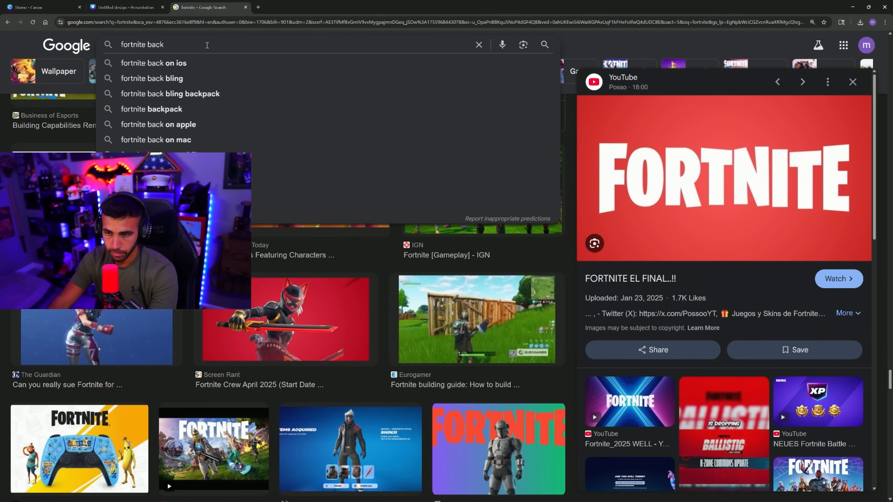
left_click(209, 63)
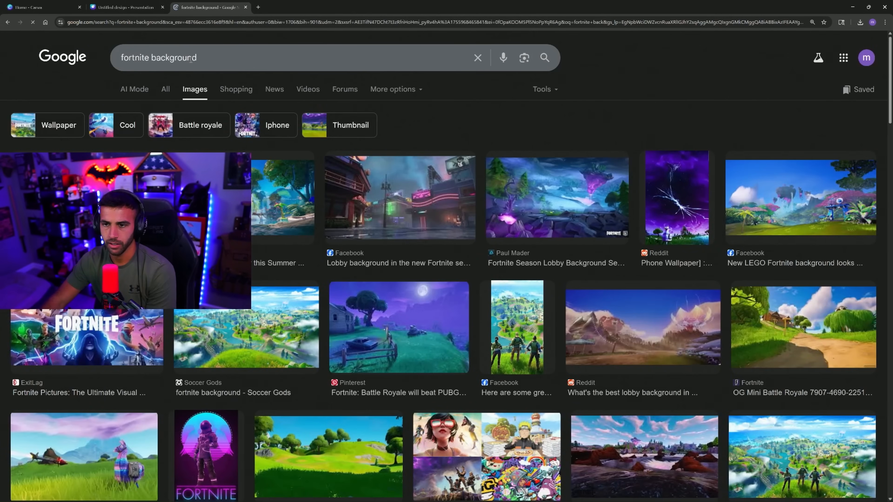
scroll(592, 334, "down", 8)
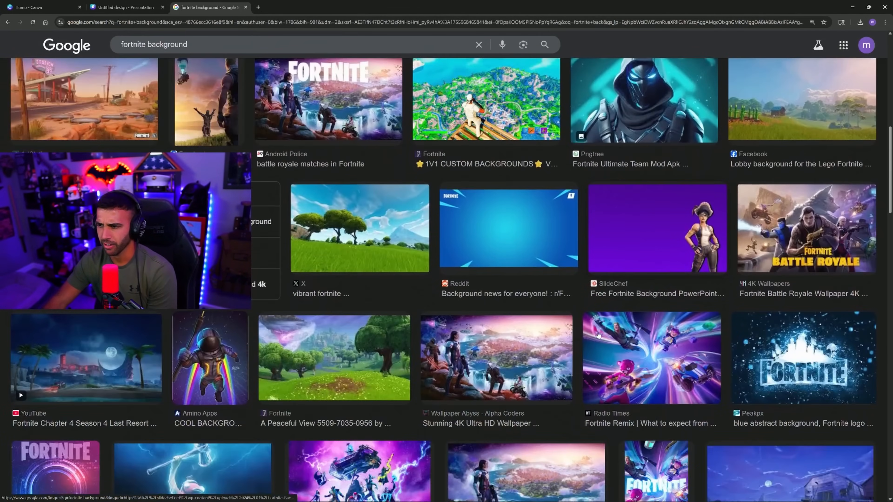
- Preview the blue Fortnite background from Reddit, switch to its related version without logos, and save that image to the computer
left_click(511, 230)
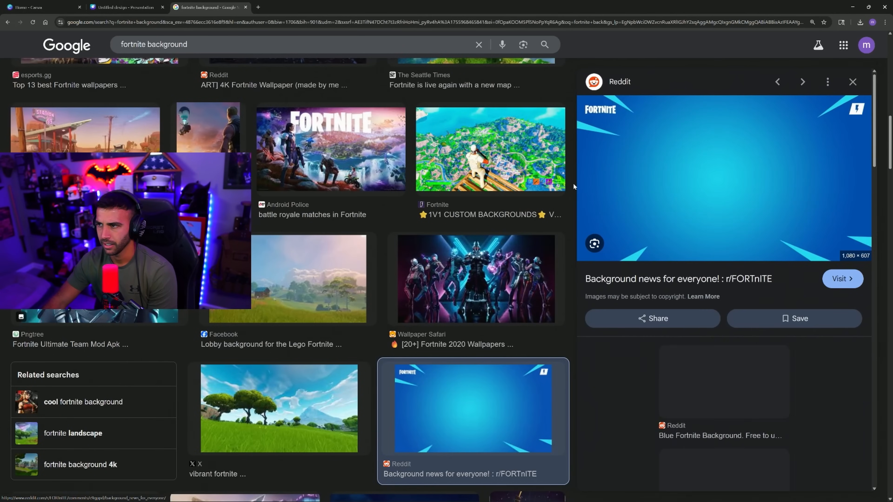
right_click(715, 168)
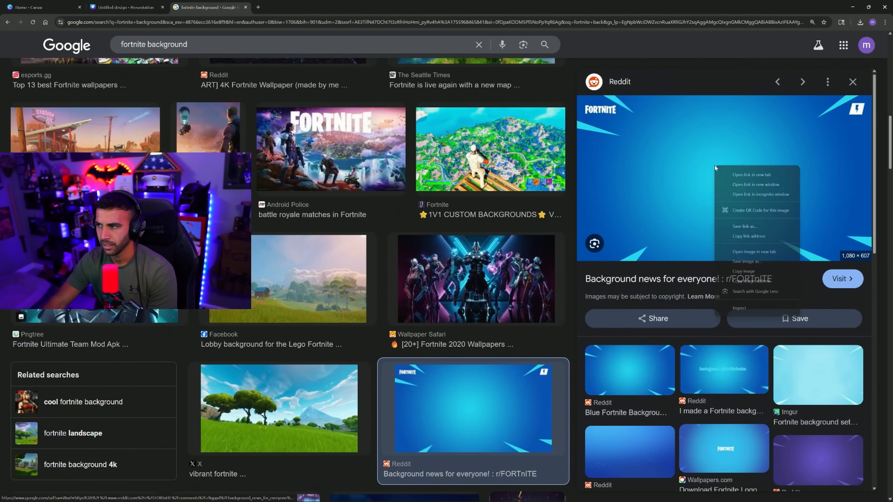
left_click(770, 273)
left_click(629, 369)
right_click(744, 177)
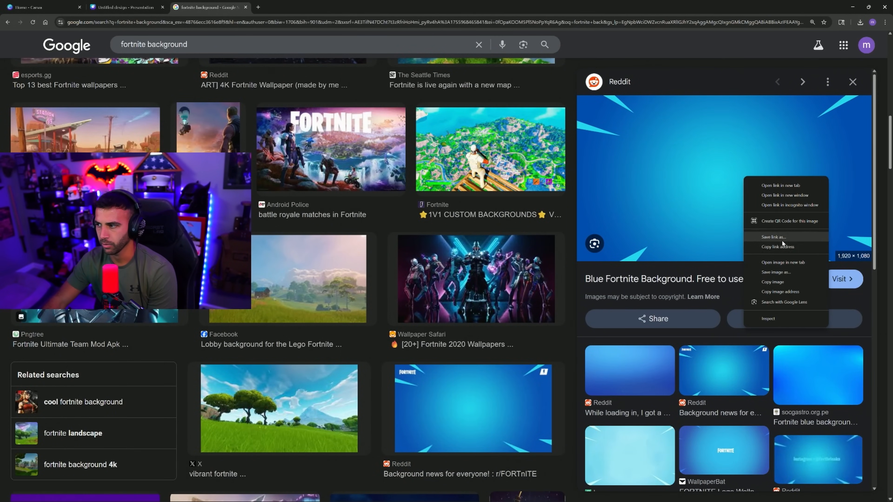
left_click(776, 272)
left_click(302, 232)
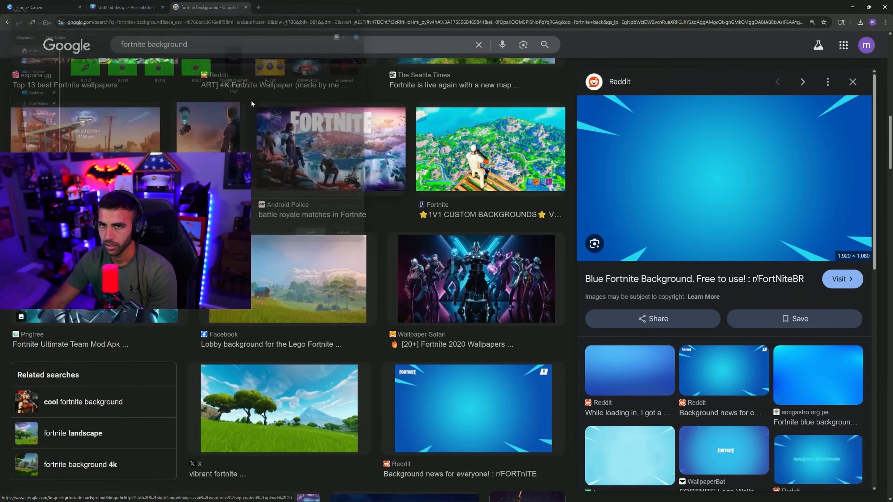
- Replace the image search with "epic games"
left_click_drag(295, 48, 10, 48)
key("BackSpace")
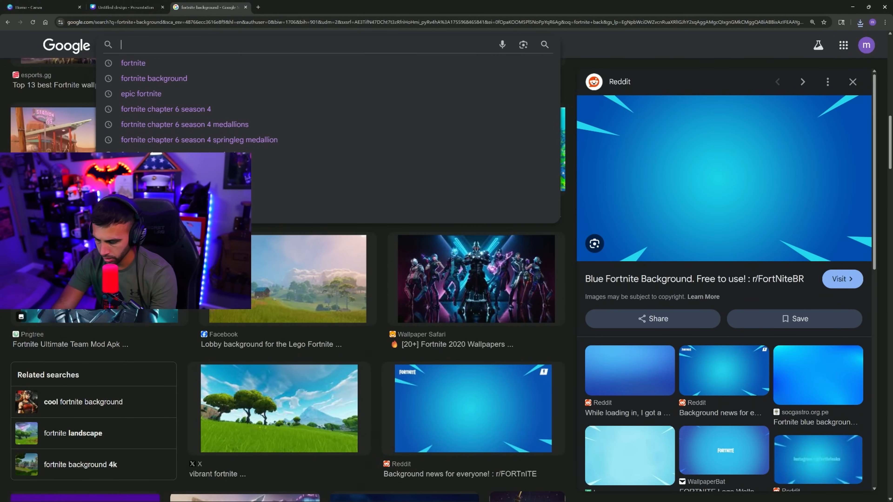
type("epic games")
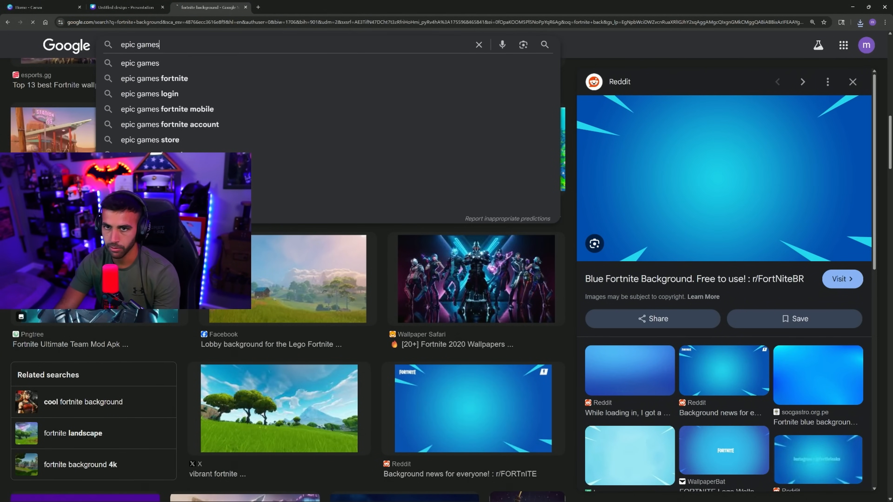
key("Return")
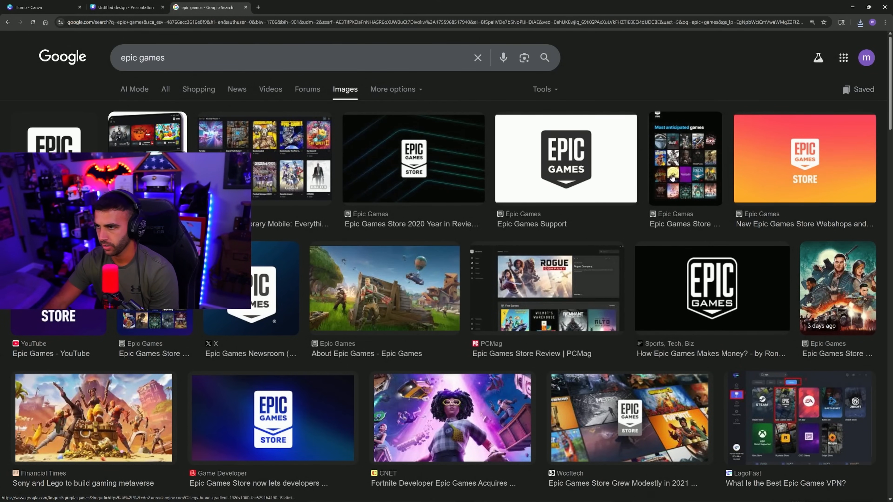
- Preview the Epic Games logo from the Microsoft Store and save the image to the desktop
left_click(59, 151)
right_click(786, 260)
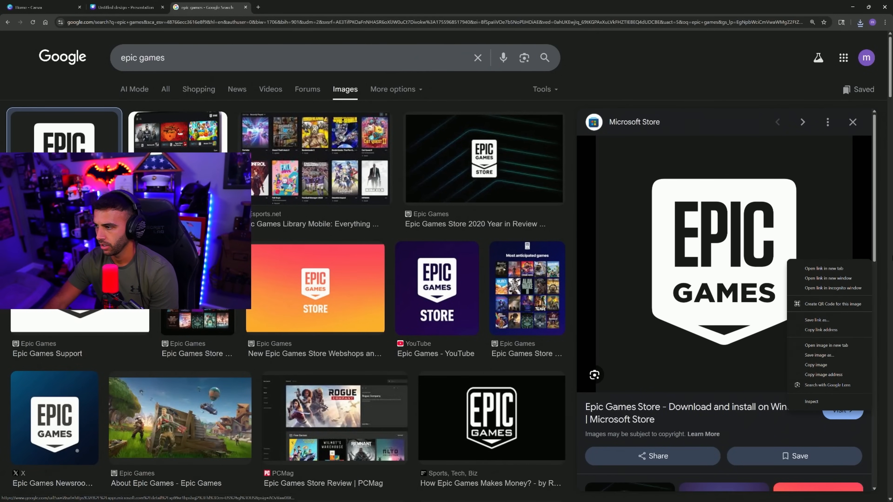
left_click(819, 355)
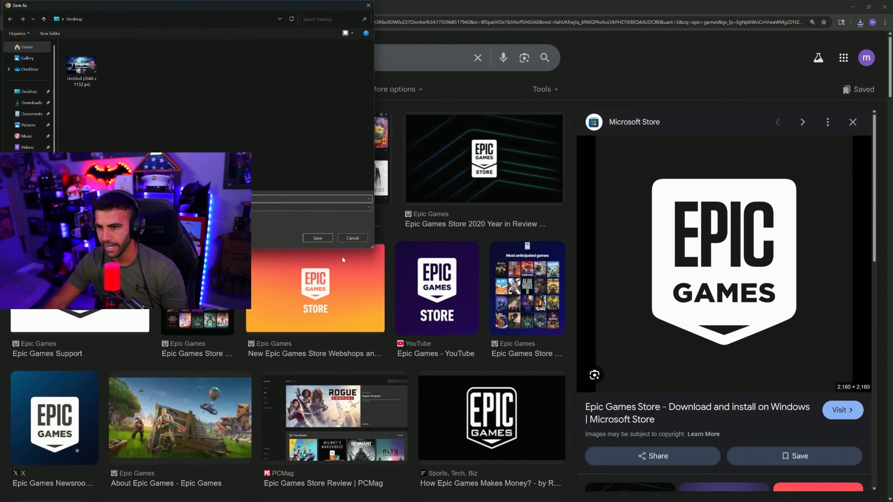
left_click(318, 238)
- Switch to the Canva design, place the downloaded blue background on the page, and enlarge it to fill the page
left_click(125, 7)
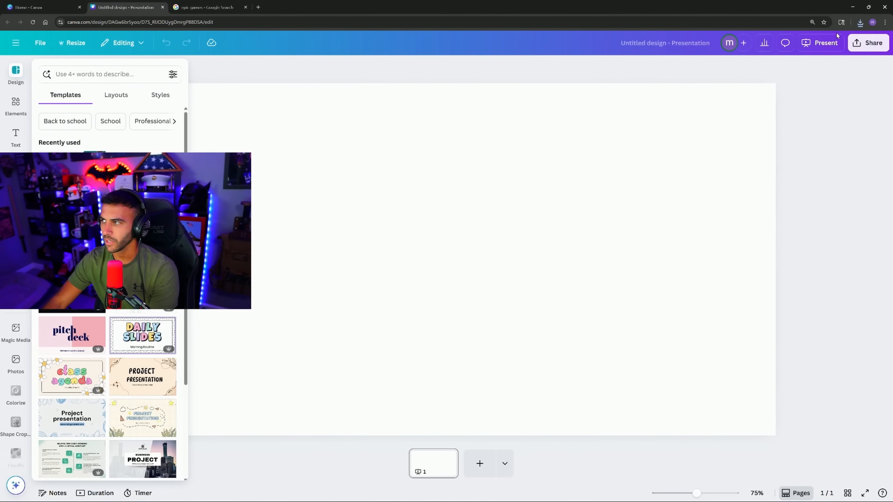
left_click(859, 22)
left_click_drag(774, 56, 457, 229)
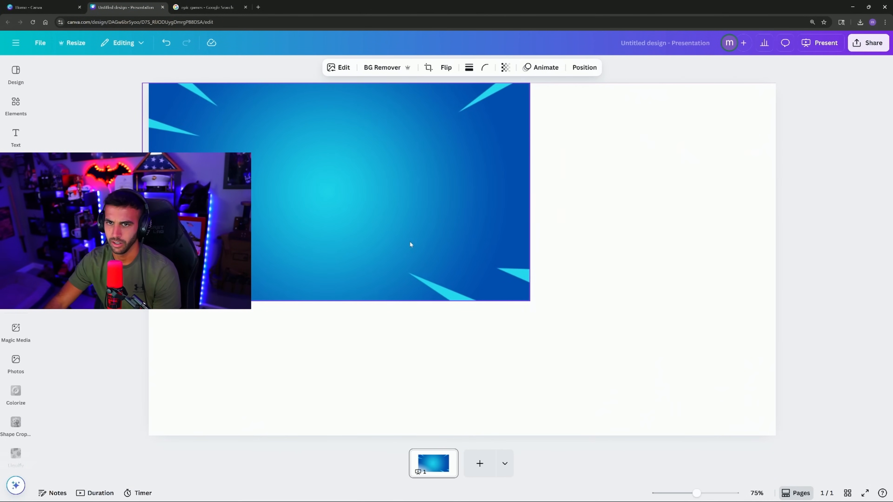
left_click_drag(536, 300, 776, 436)
- Add the downloaded Epic Games logo to the page, remove its background, and move it near the page's centre
left_click(859, 22)
left_click_drag(807, 71, 526, 255)
left_click(374, 69)
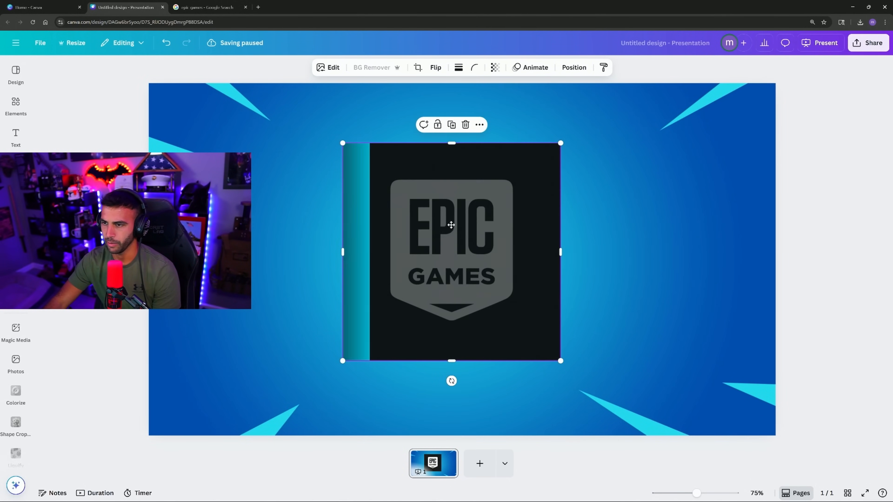
left_click_drag(450, 230, 431, 196)
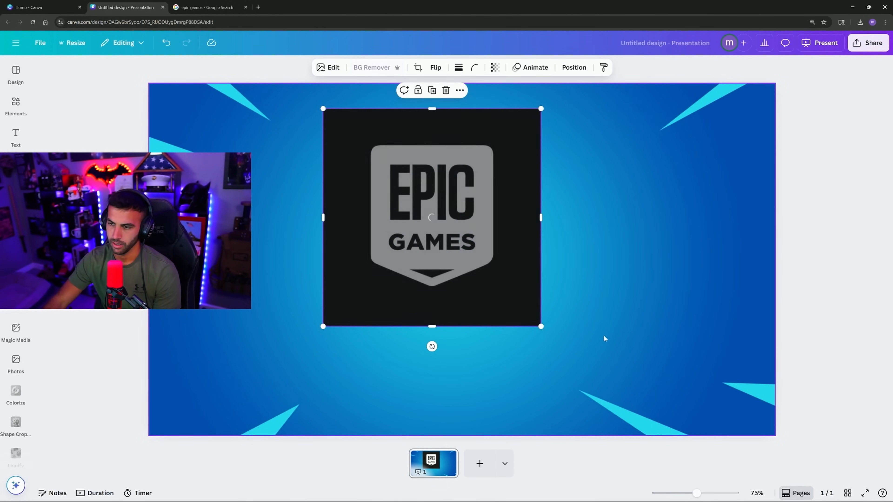
left_click_drag(449, 227, 461, 232)
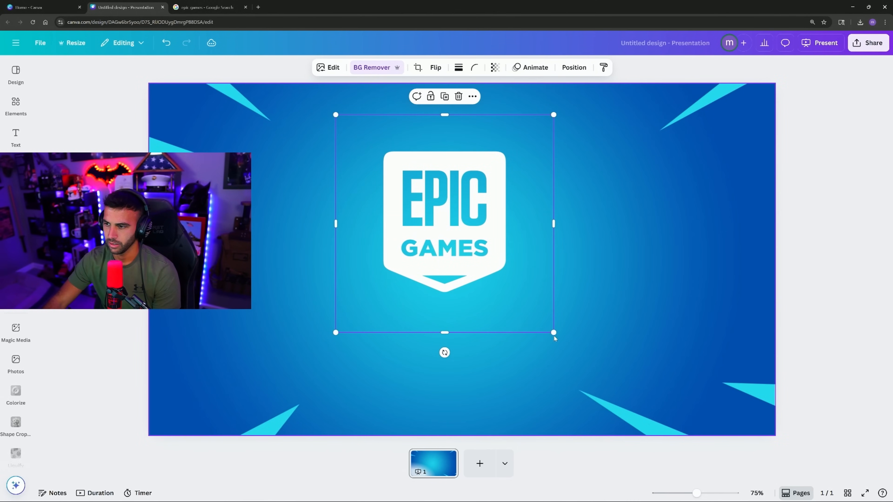
- Enlarge the Epic Games logo until its frame slightly exceeds the page height, and centre it on the page
left_click_drag(554, 332, 634, 412)
left_click_drag(492, 314, 469, 302)
left_click_drag(610, 401, 679, 471)
left_click_drag(530, 327, 491, 312)
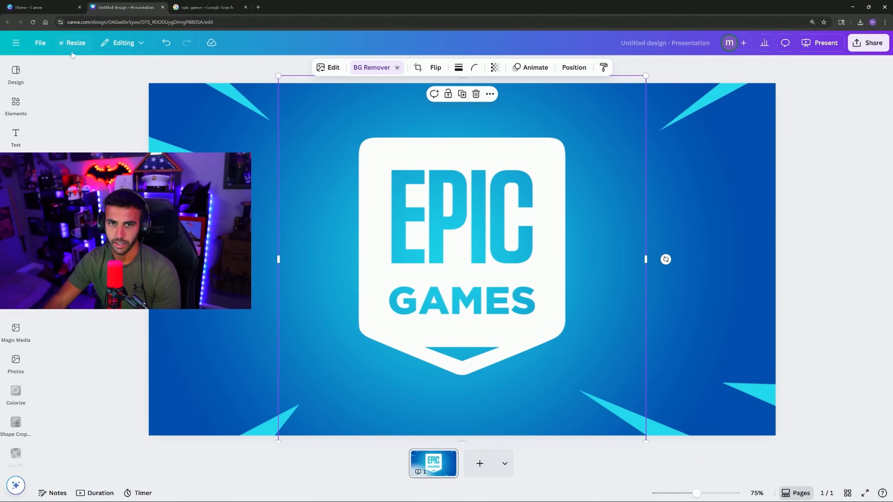
- Insert a square shape over the Epic Games logo and undo the insertion
left_click(15, 103)
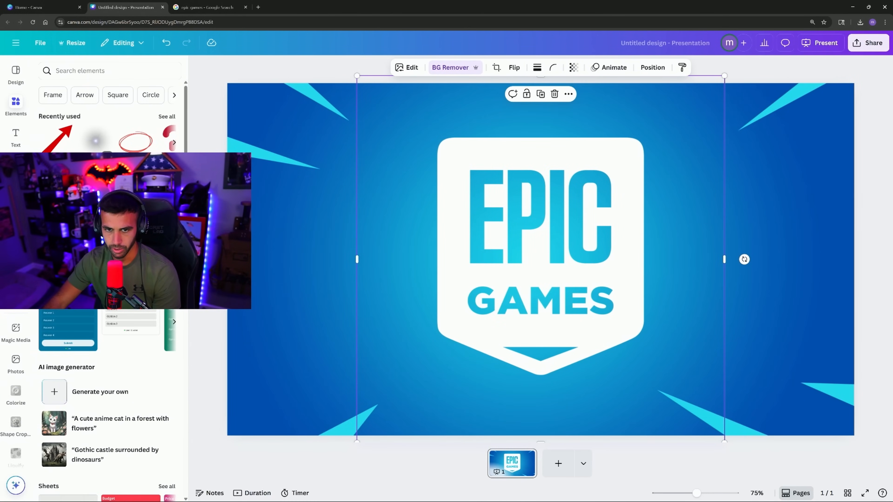
key("r")
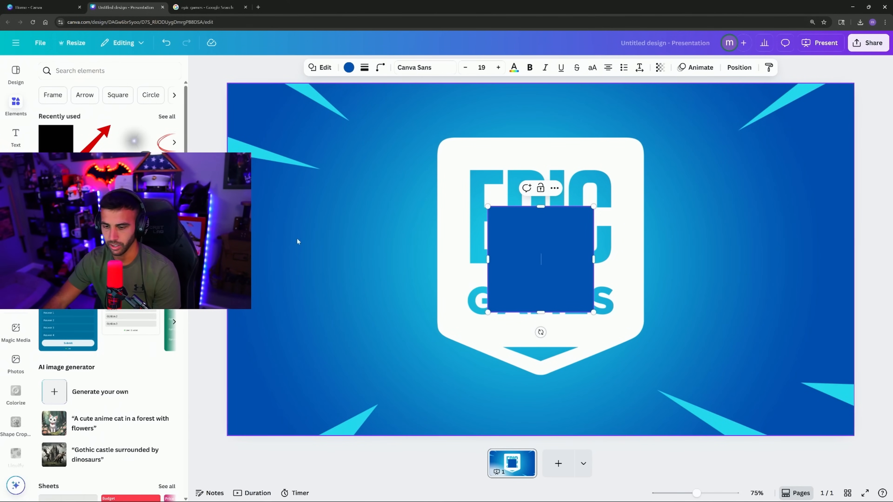
left_click(169, 42)
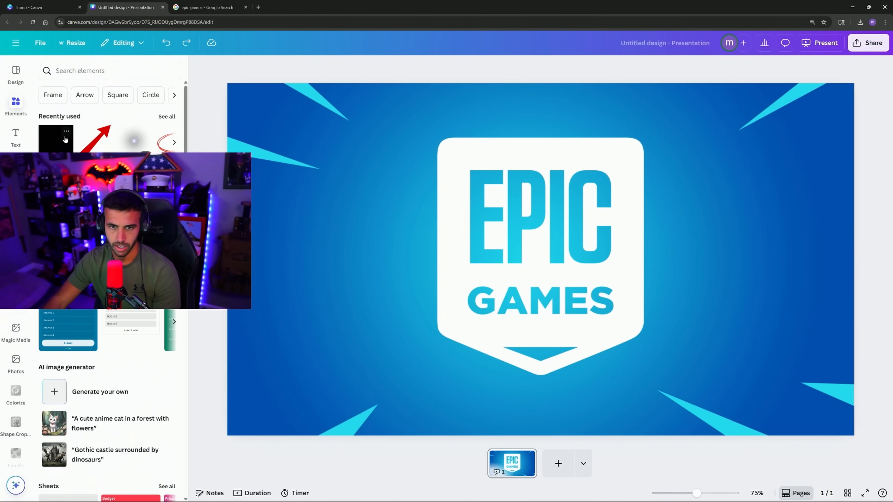
left_click(9, 138)
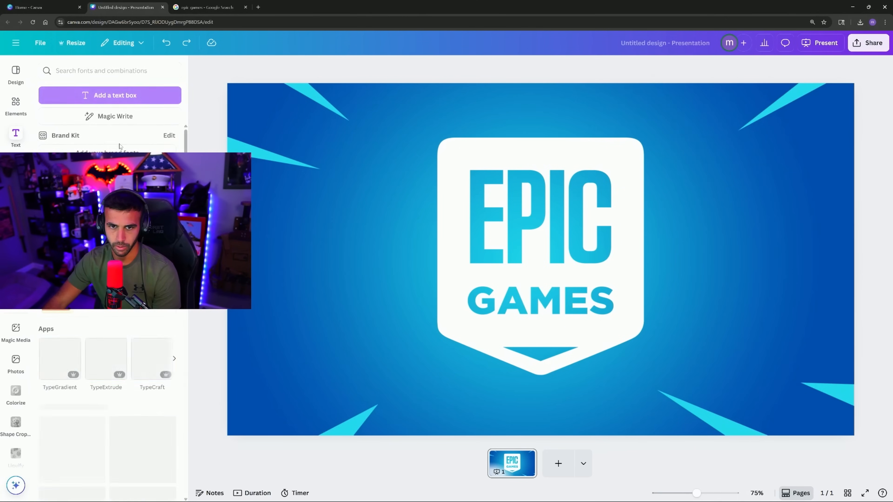
left_click(16, 103)
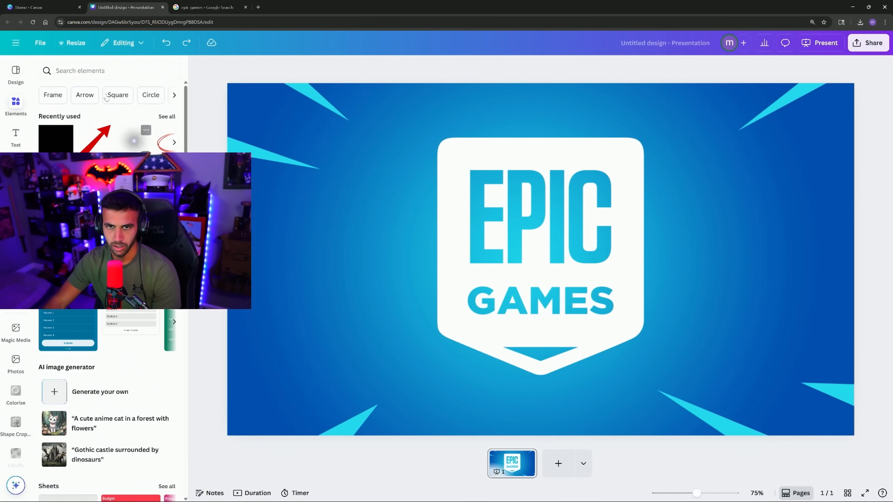
- Search the elements for "black box" and add the black square with rounded corners to the page
left_click(98, 71)
type("black box")
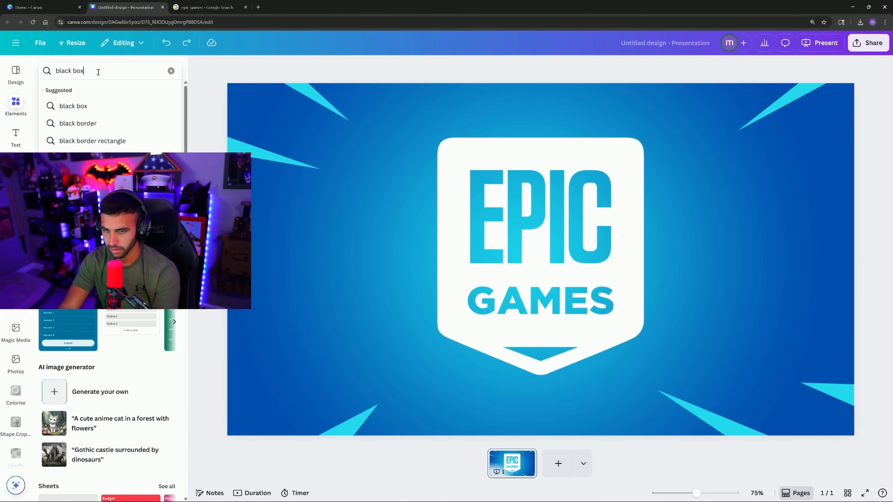
key("Return")
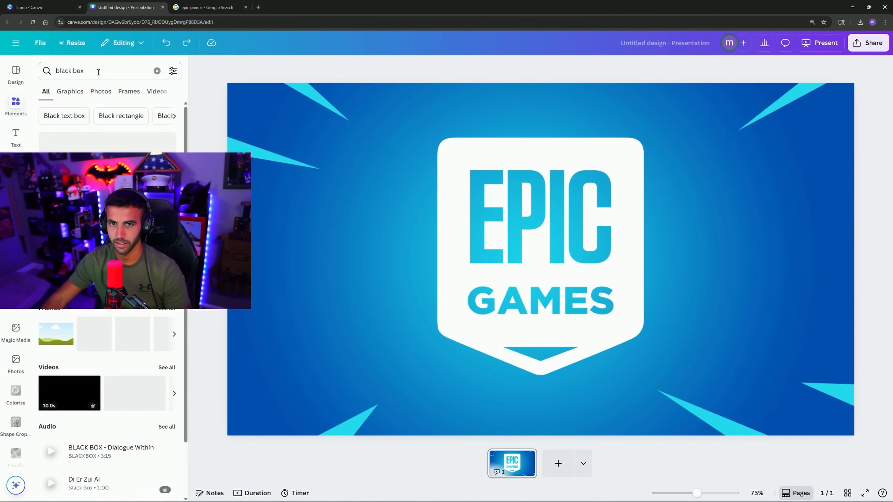
left_click(57, 216)
- Bring the Epic Games logo forward in front of the black square, and separate the two on the page
left_click(629, 155)
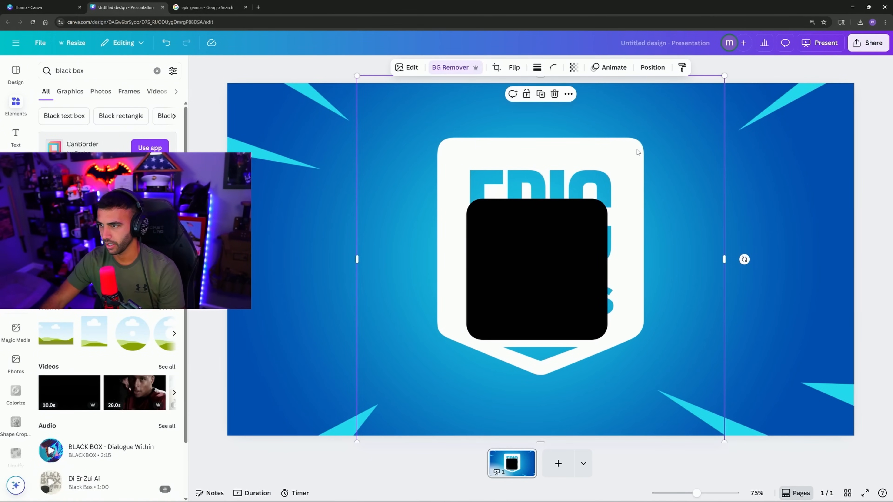
right_click(629, 155)
mouse_move(672, 258)
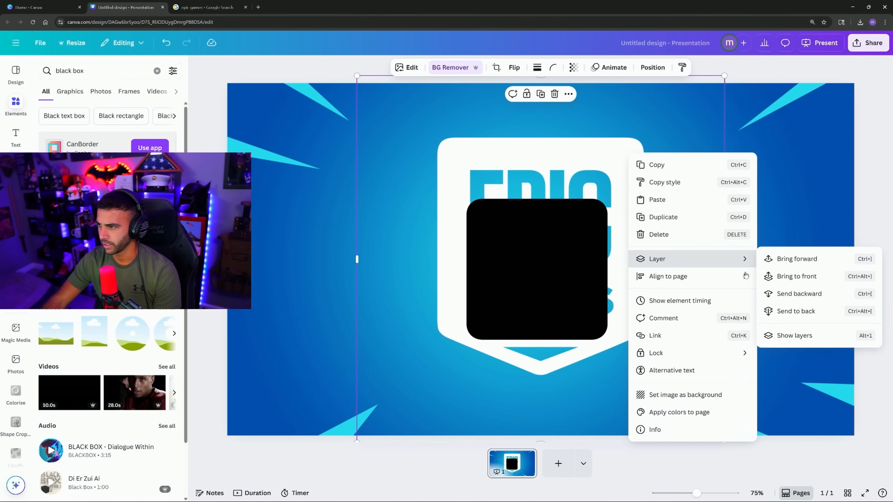
left_click(780, 259)
left_click_drag(558, 250, 543, 204)
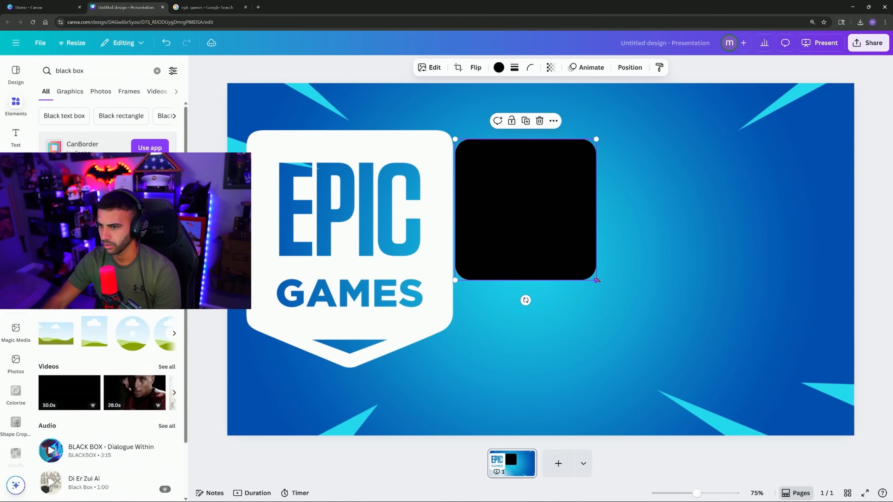
- Enlarge the black square, position the Epic Games logo over it, and slightly shrink the logo
left_click_drag(597, 279, 687, 372)
left_click_drag(335, 235, 537, 236)
left_click_drag(536, 237, 536, 242)
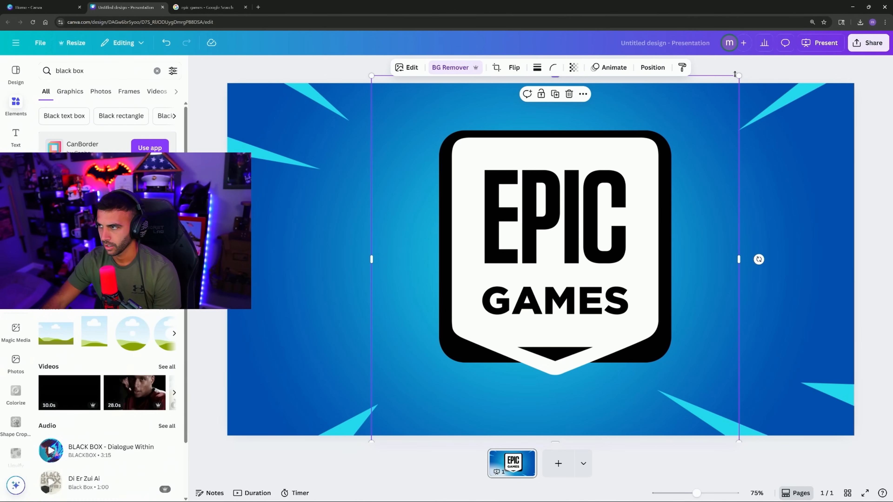
left_click_drag(738, 75, 746, 92)
- Shrink the black square to fit within the logo's outline, and centre the Epic Games logo over it
left_click_drag(668, 207, 425, 219)
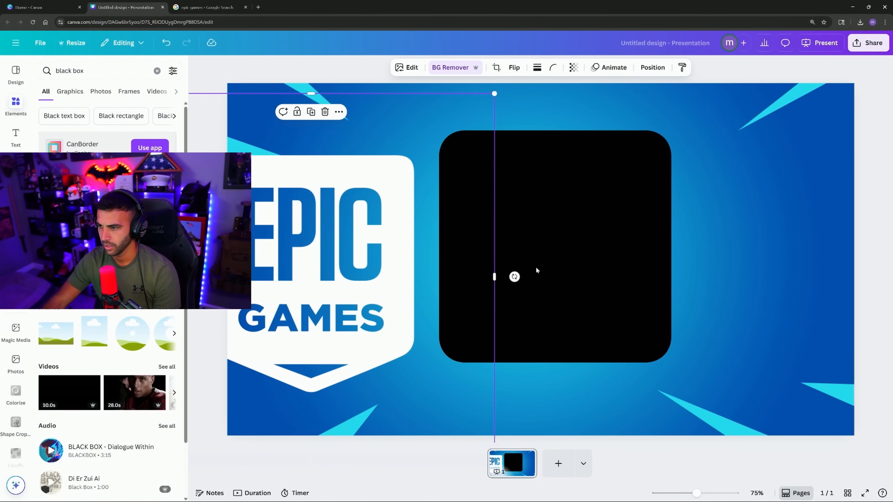
left_click(535, 267)
left_click_drag(672, 364, 637, 329)
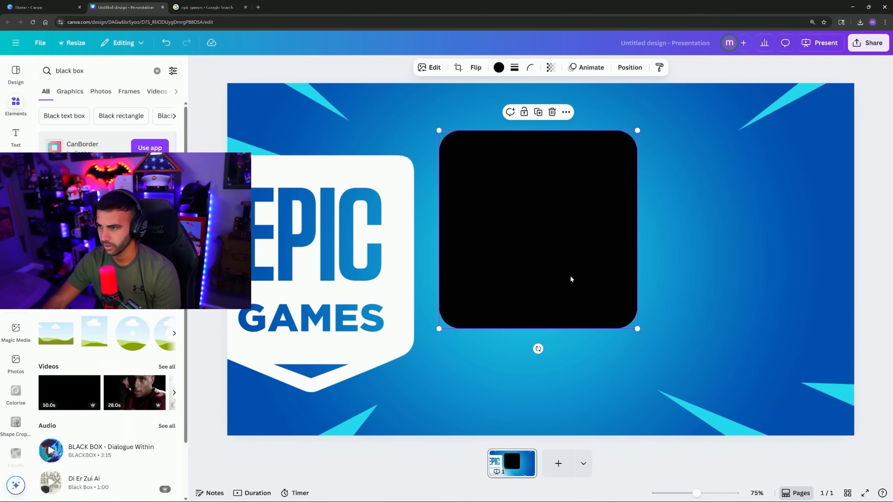
left_click_drag(570, 279, 573, 284)
left_click_drag(418, 256, 560, 246)
left_click(882, 270)
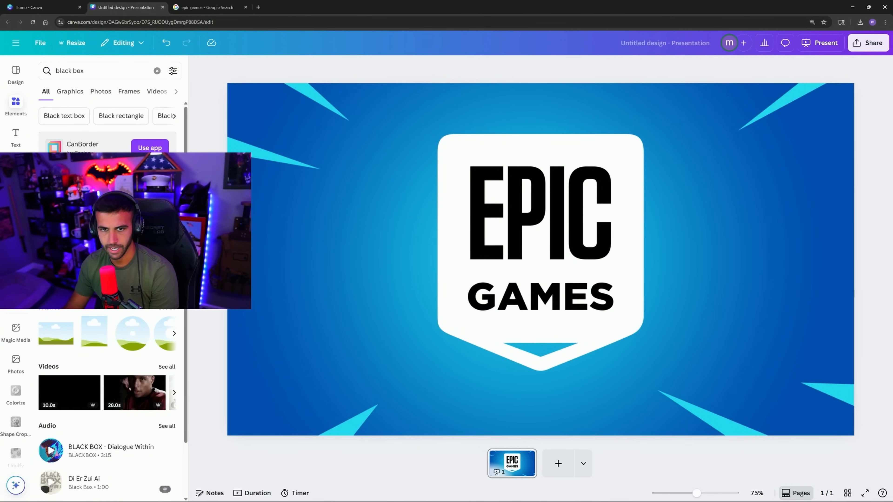
- Find the straight-faced portrait in the black Freedom T-shirt among the uploaded images and add it to the page
left_click(15, 201)
scroll(107, 274, "down", 15)
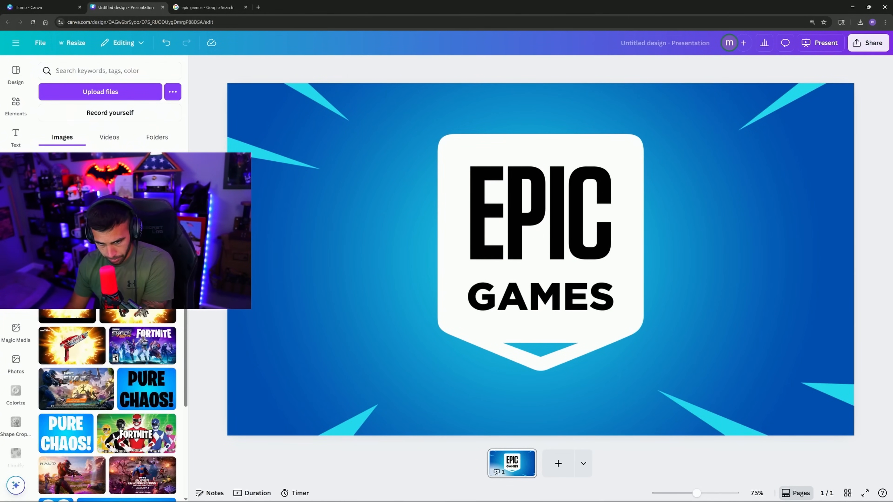
scroll(114, 394, "down", 15)
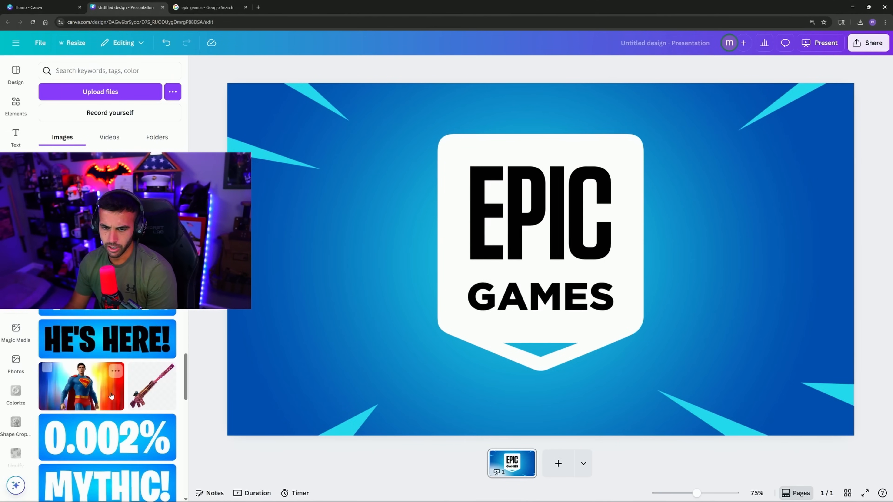
scroll(114, 393, "down", 15)
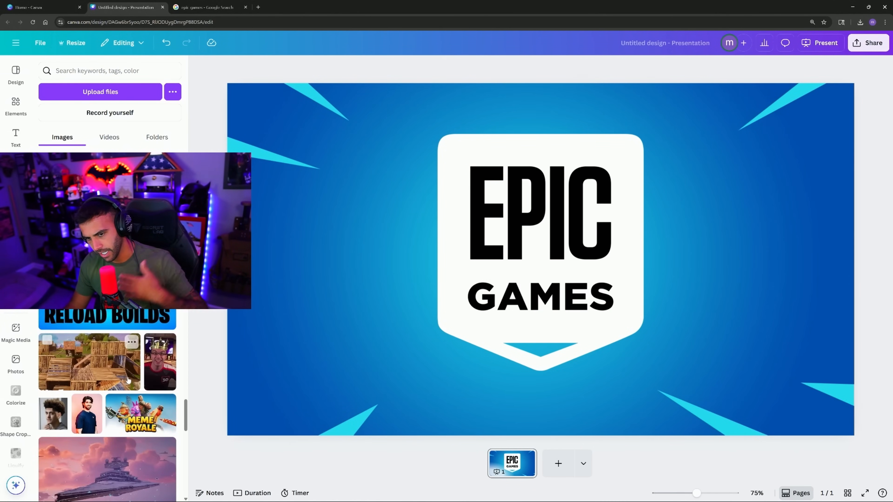
scroll(126, 377, "down", 10)
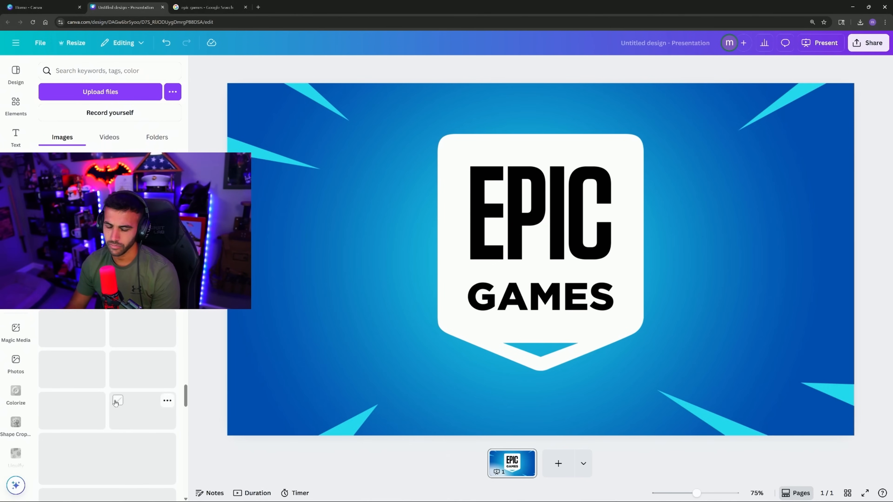
scroll(115, 403, "down", 10)
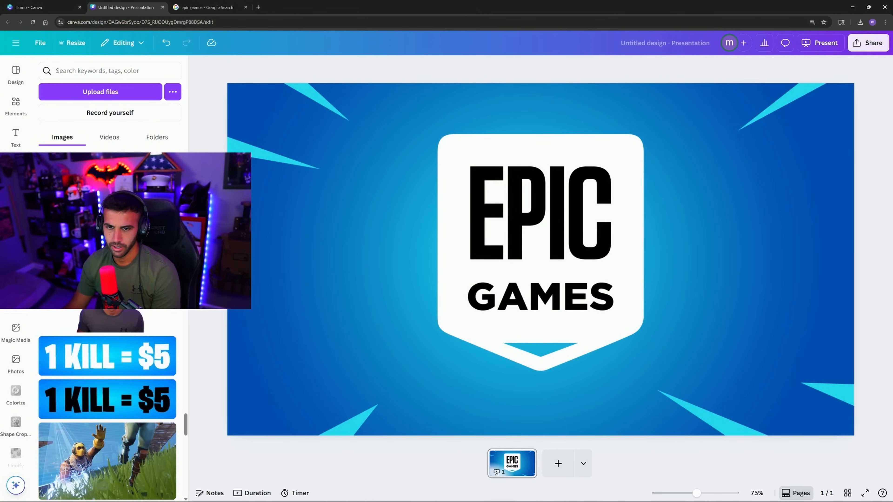
scroll(129, 310, "down", 15)
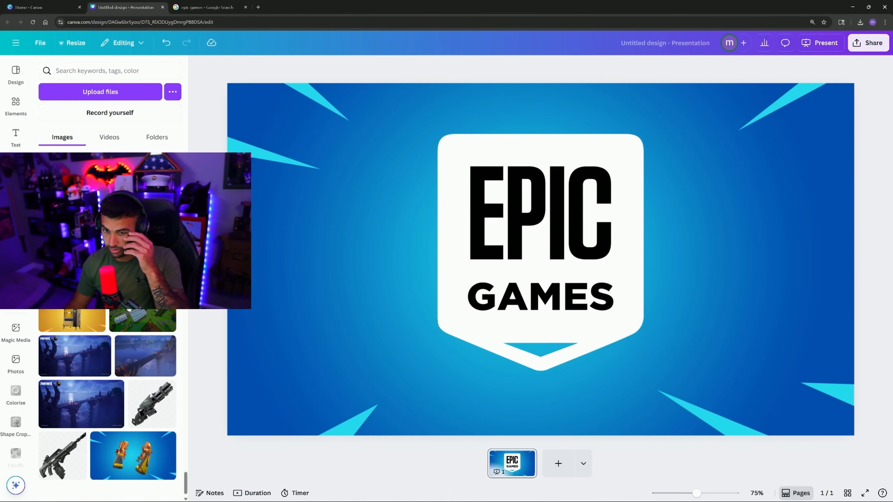
scroll(129, 317, "down", 10)
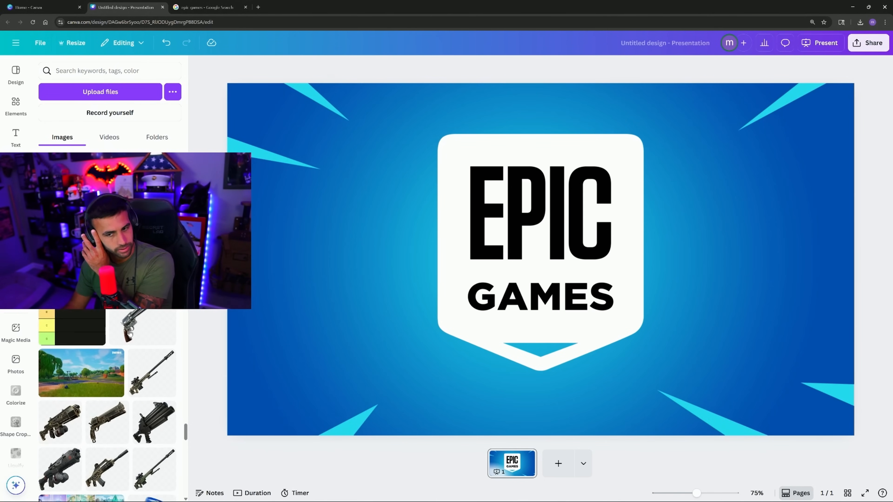
scroll(129, 332, "down", 15)
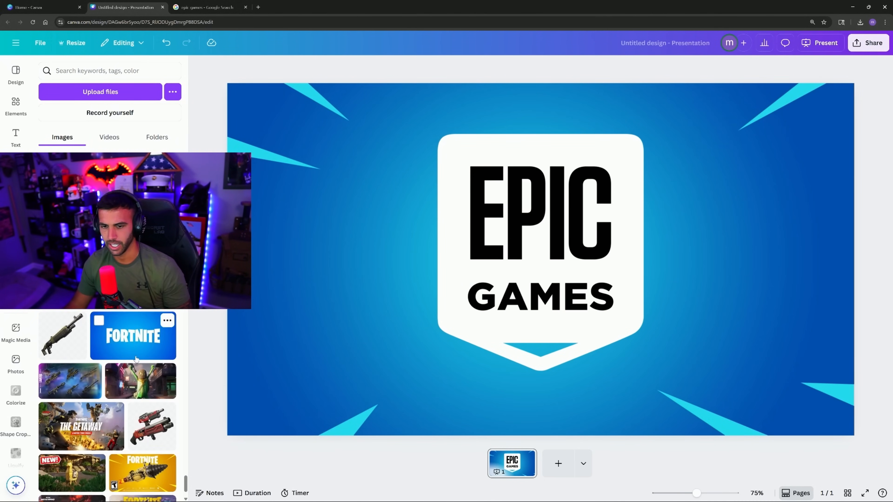
scroll(136, 358, "down", 10)
scroll(88, 376, "down", 5)
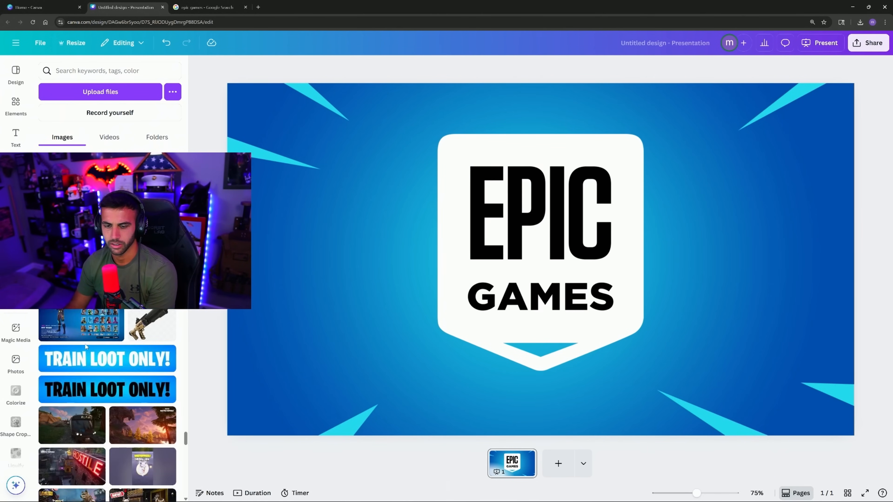
scroll(100, 357, "down", 15)
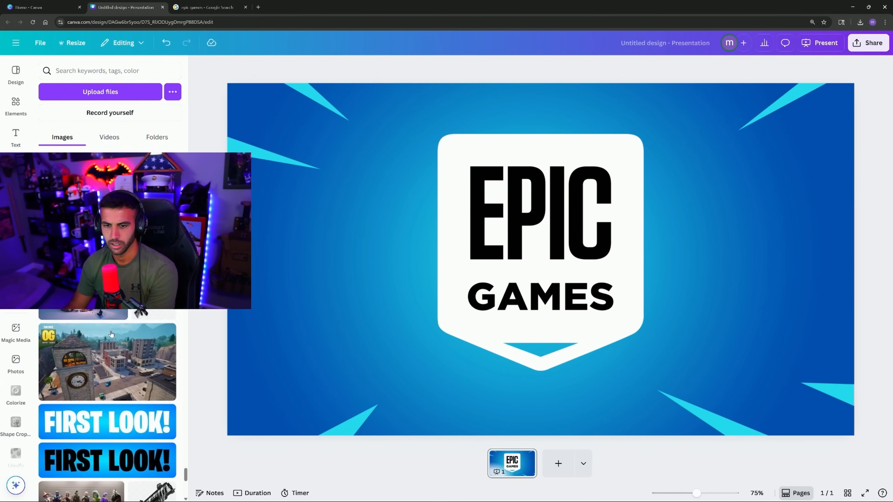
scroll(112, 322, "down", 10)
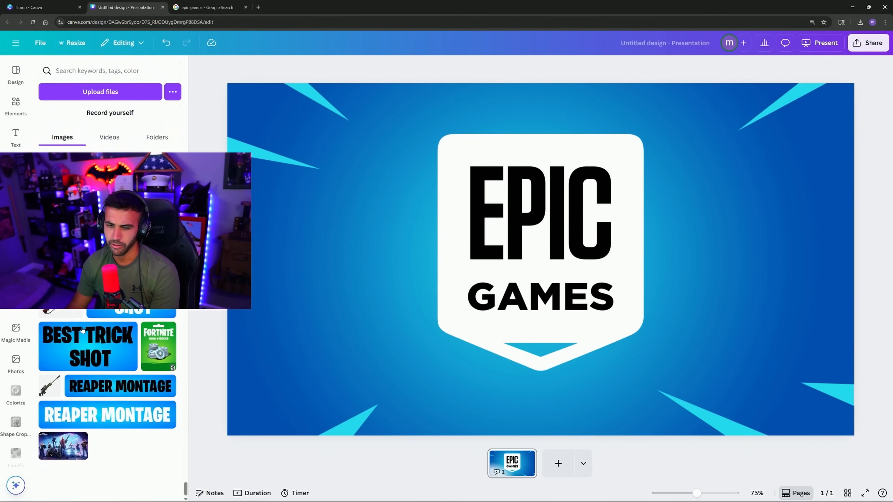
scroll(123, 316, "down", 10)
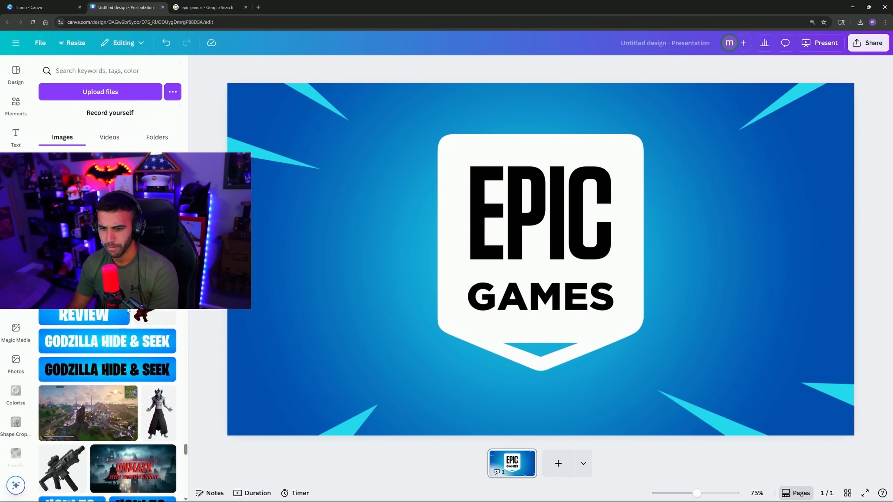
scroll(132, 315, "down", 15)
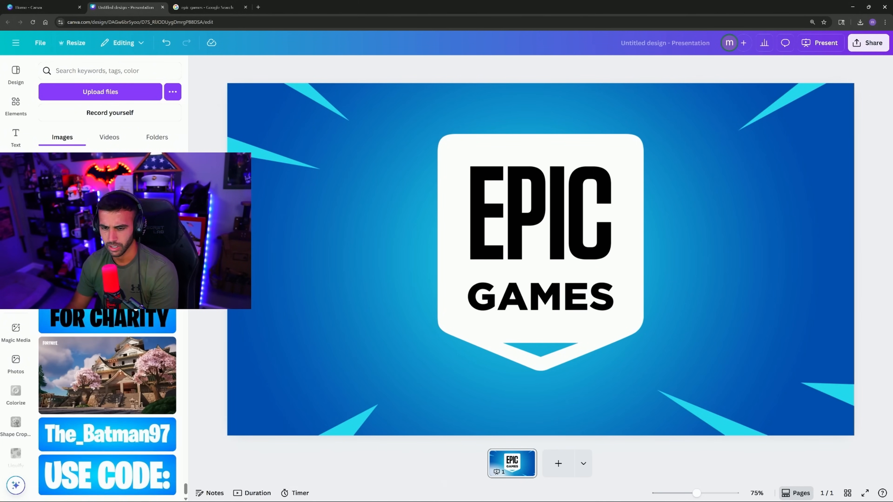
scroll(111, 340, "down", 15)
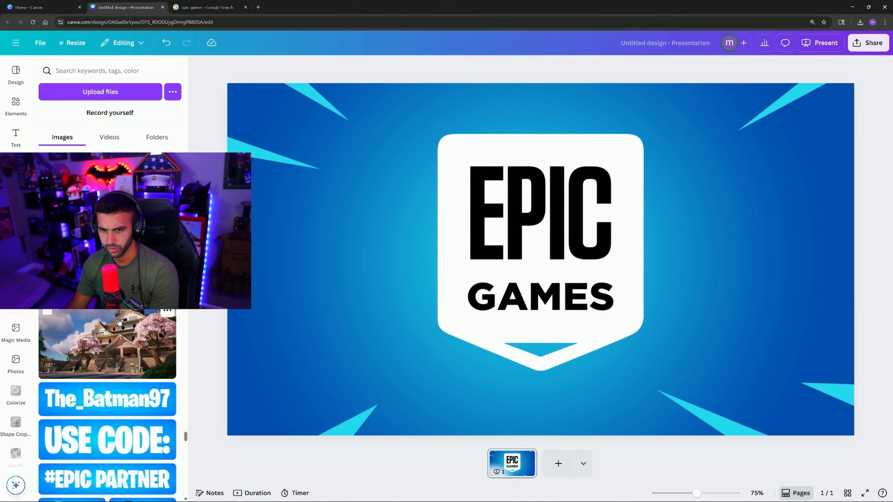
scroll(107, 405, "down", 15)
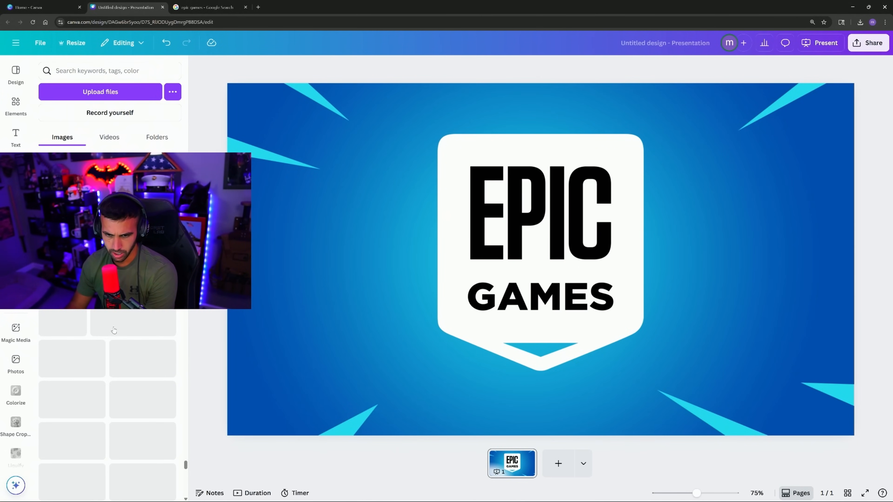
scroll(114, 322, "up", 3)
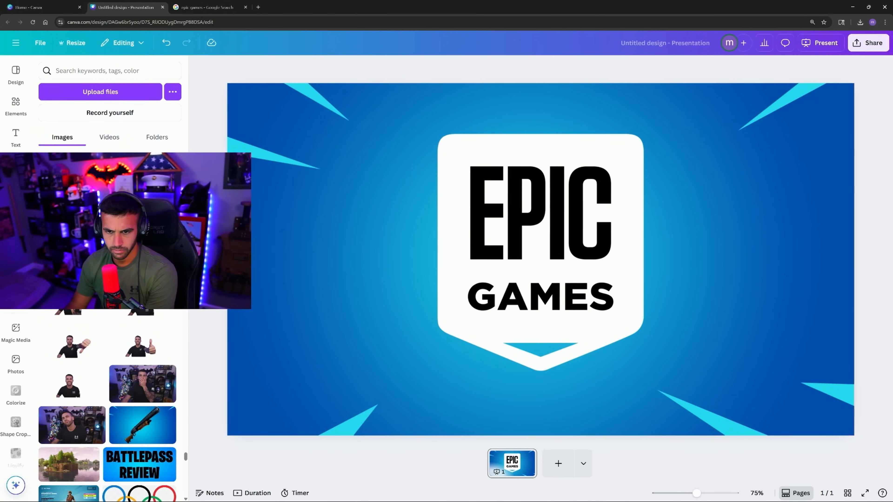
left_click(140, 287)
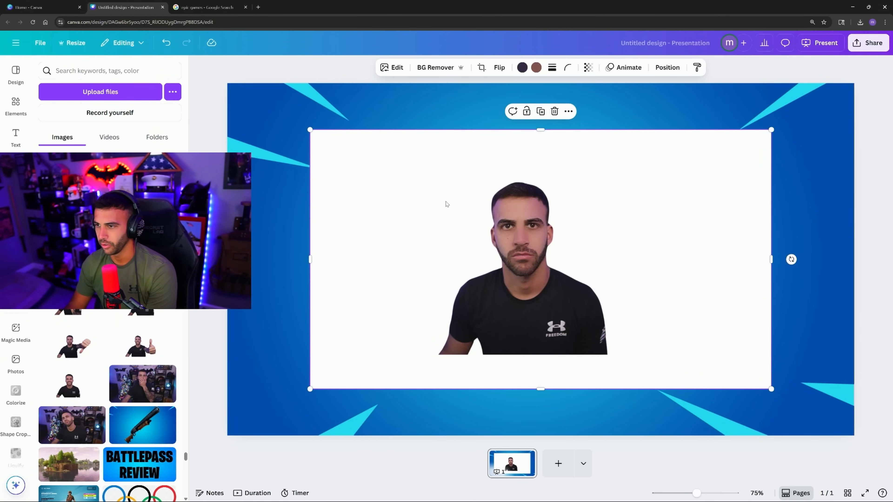
- Crop the portrait on all four sides close to the man's head and shoulders, and remove its background
left_click_drag(311, 259, 442, 258)
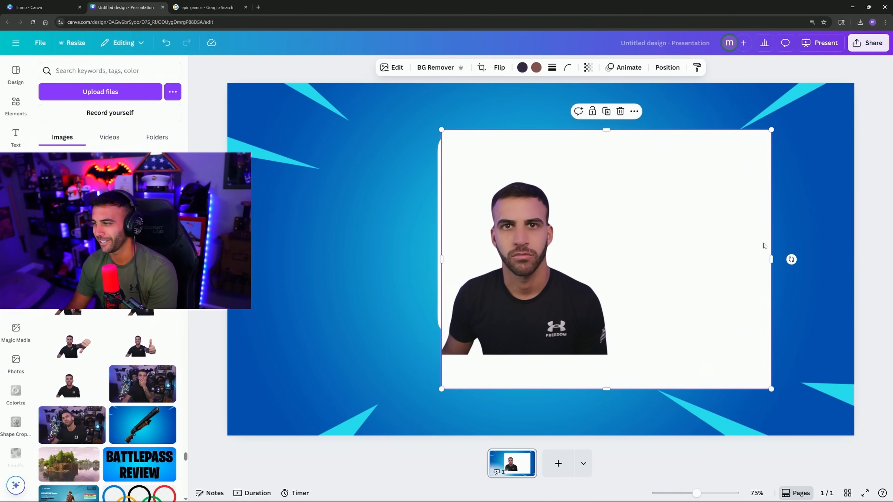
left_click_drag(770, 259, 607, 265)
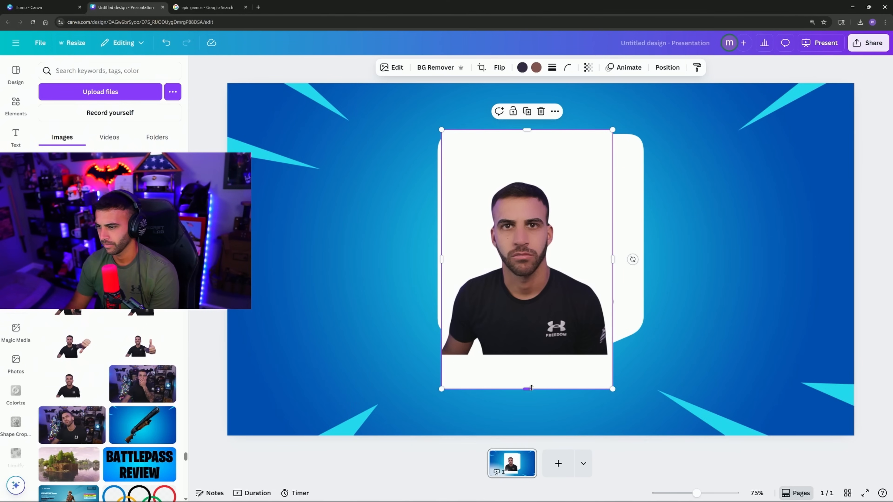
left_click_drag(531, 387, 531, 356)
left_click_drag(528, 131, 532, 183)
left_click(442, 66)
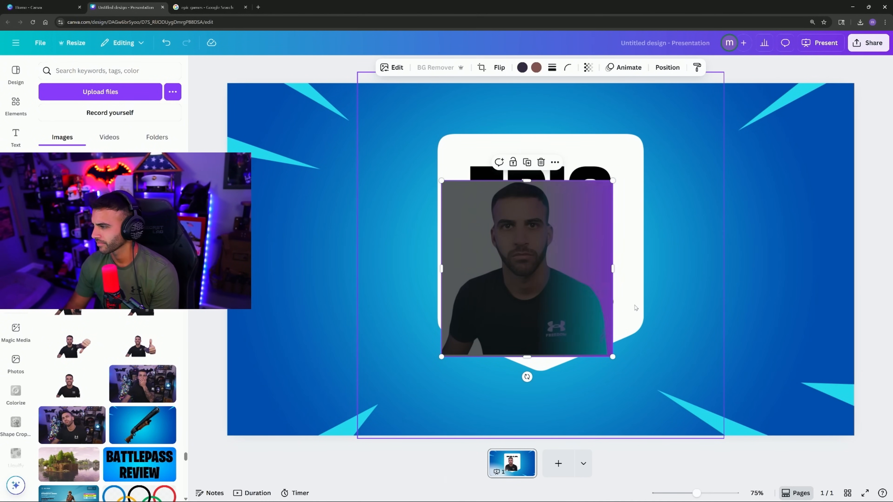
- Move the portrait cutout to the page's lower-left corner and enlarge it until the face fills the area beside the Epic Games logo
left_click_drag(559, 290, 330, 387)
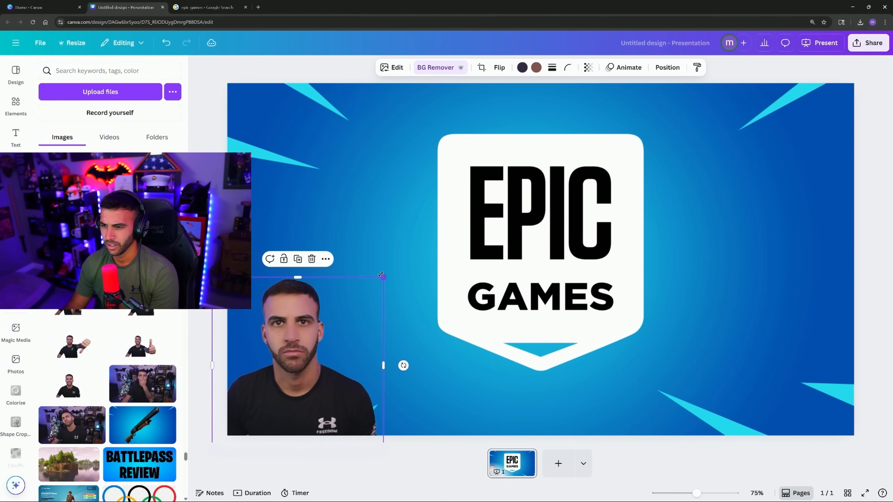
left_click_drag(381, 274, 568, 107)
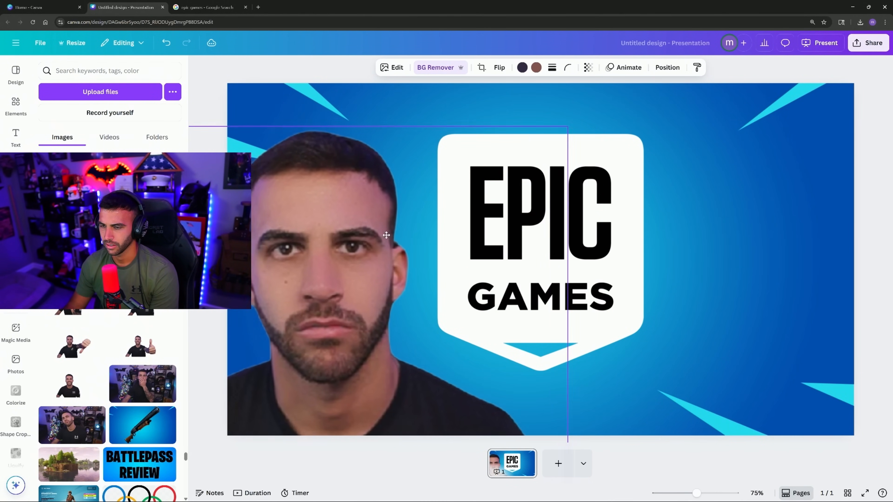
left_click_drag(382, 214, 387, 212)
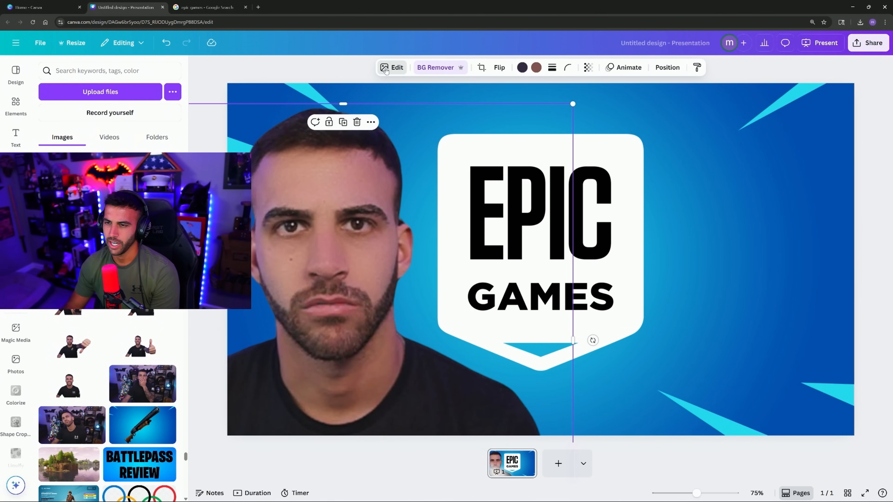
- Apply the Face Retouch effect to the portrait cutout
left_click(385, 71)
left_click(179, 347)
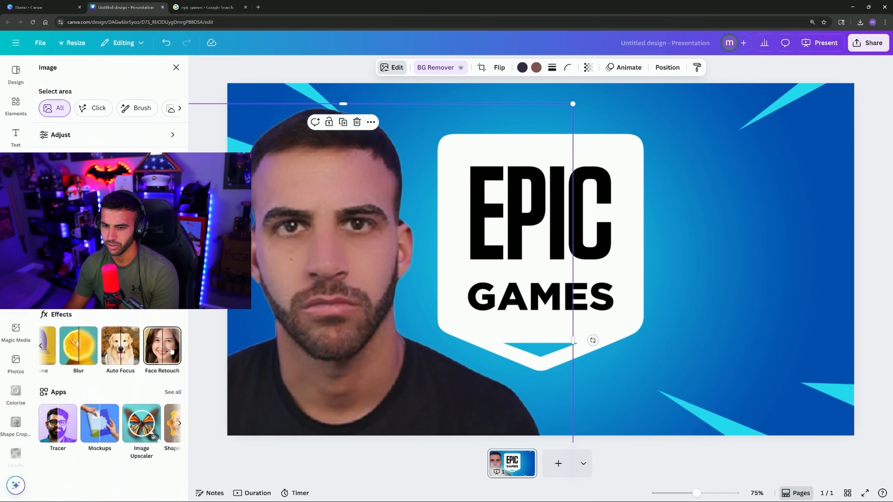
left_click(162, 348)
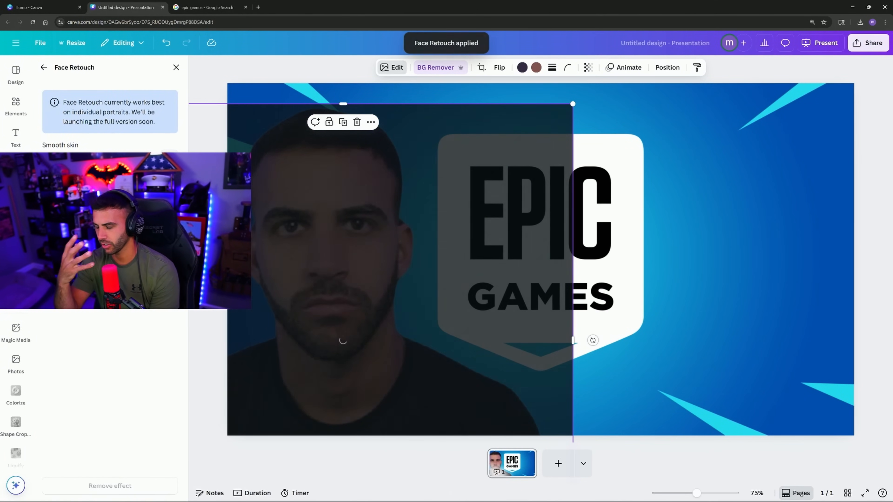
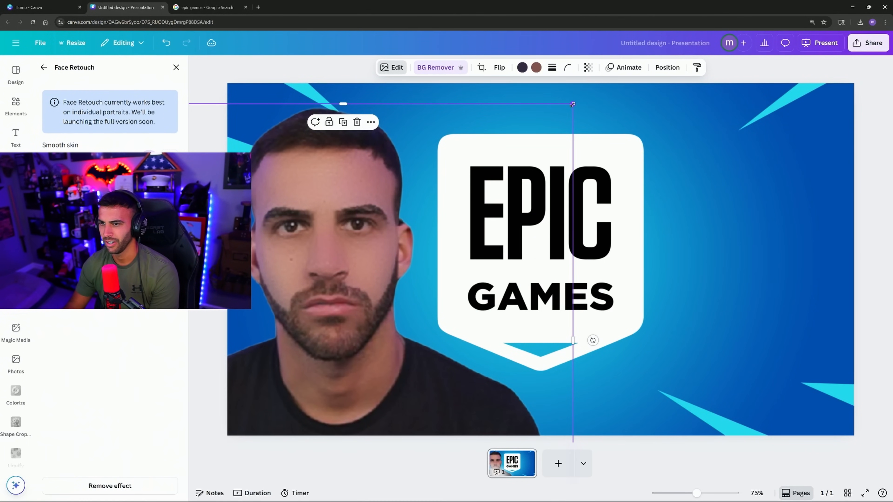
- Shrink the retouched portrait slightly and shift it so the whole head sits between the page's left edge and the logo
left_click_drag(572, 104, 539, 140)
left_click_drag(409, 212, 420, 191)
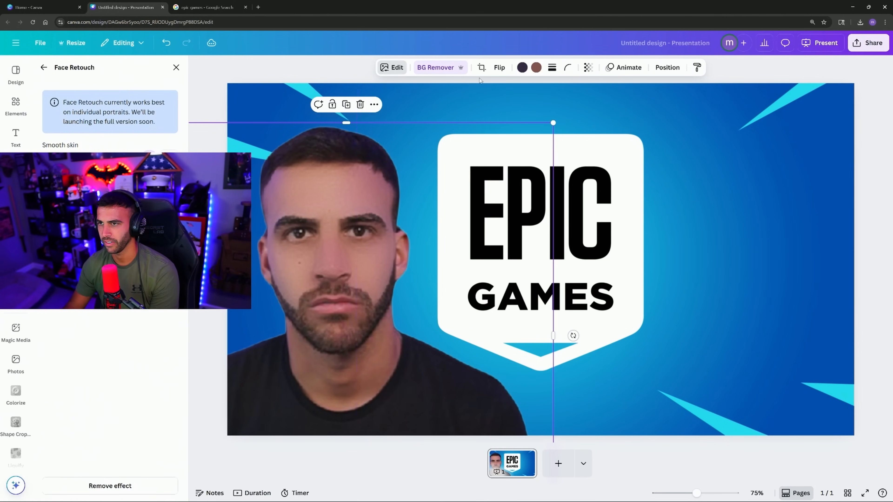
left_click(176, 68)
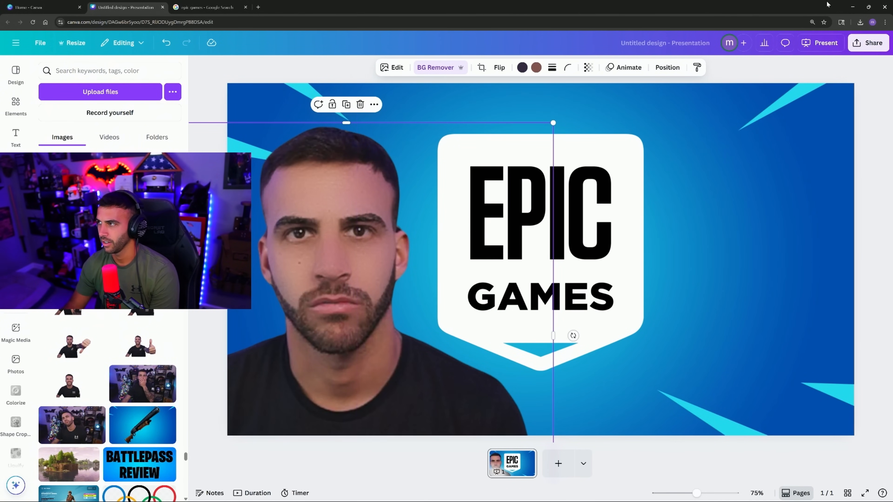
- Download the finished design as a JPG file
left_click(859, 22)
left_click(868, 43)
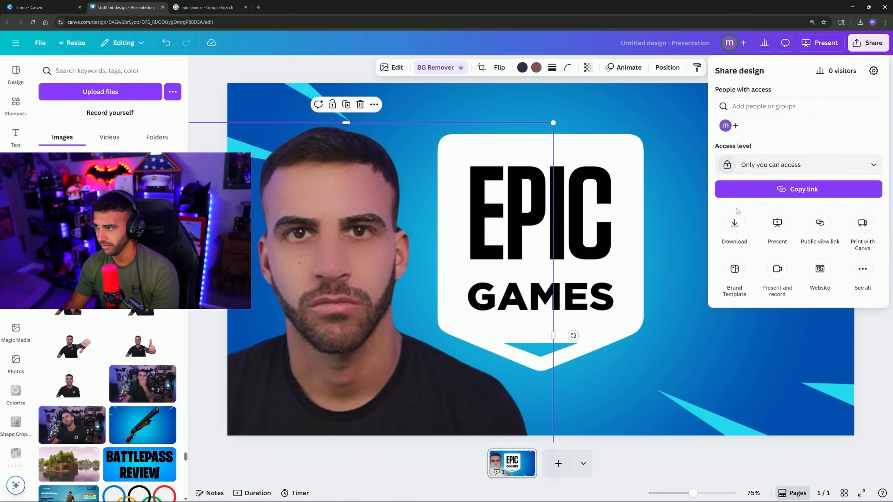
left_click(735, 222)
left_click(787, 106)
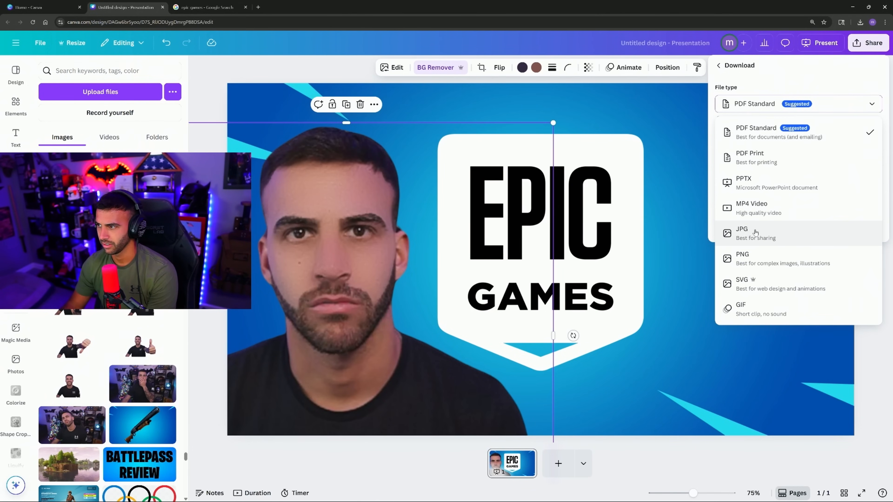
left_click(754, 232)
left_click(793, 249)
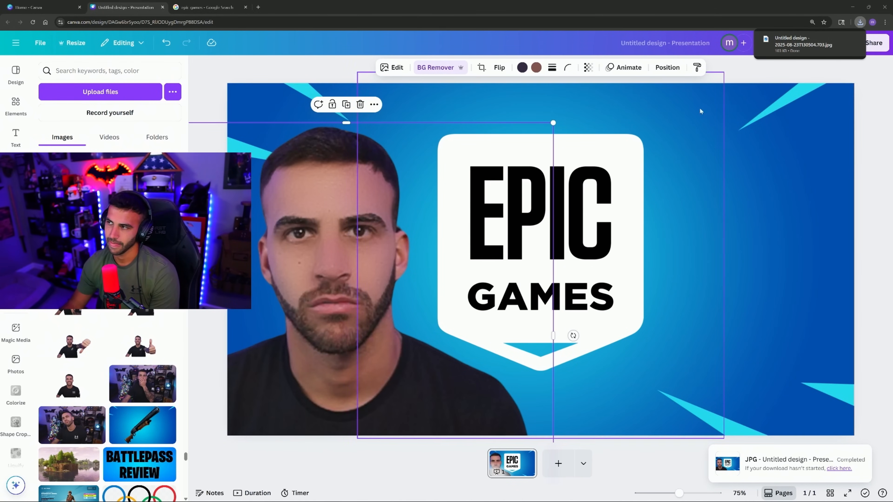
- Switch to DaVinci Resolve and check the render progress of Timeline 1
mouse_move(614, 501)
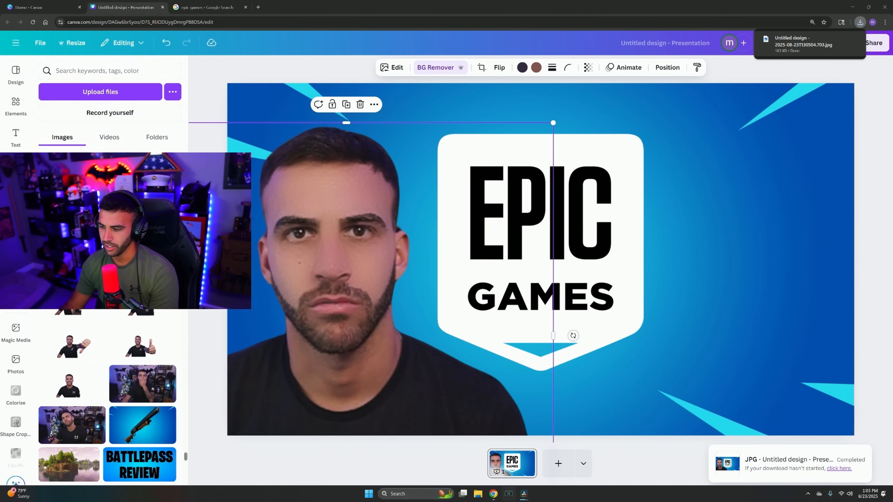
left_click(522, 496)
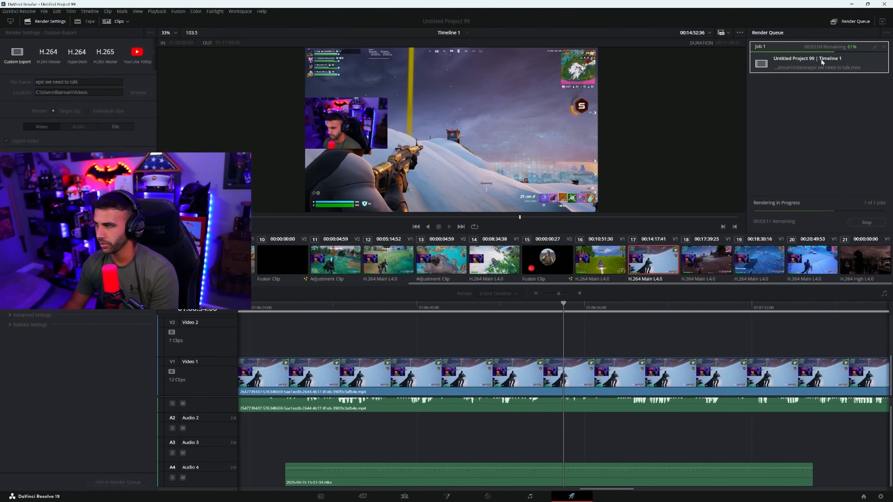